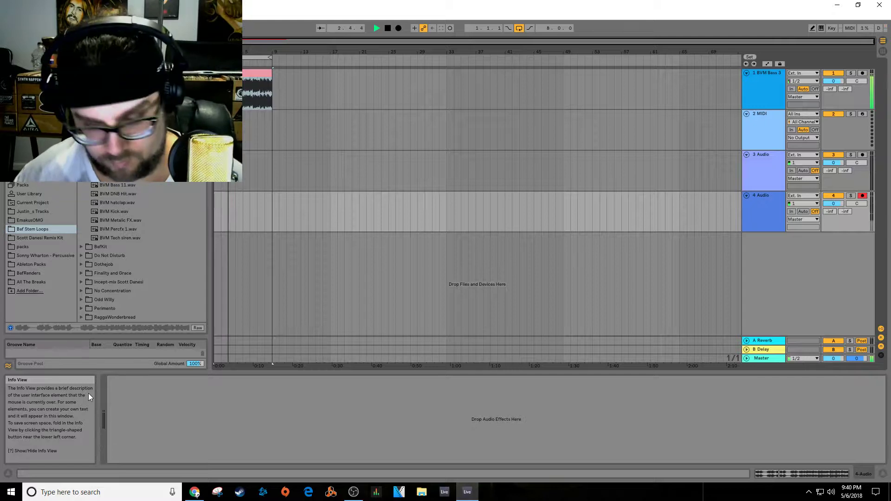
Step: Lower the master track's volume to -9.0 dB in the mixer and return to the arrangement
key("Tab")
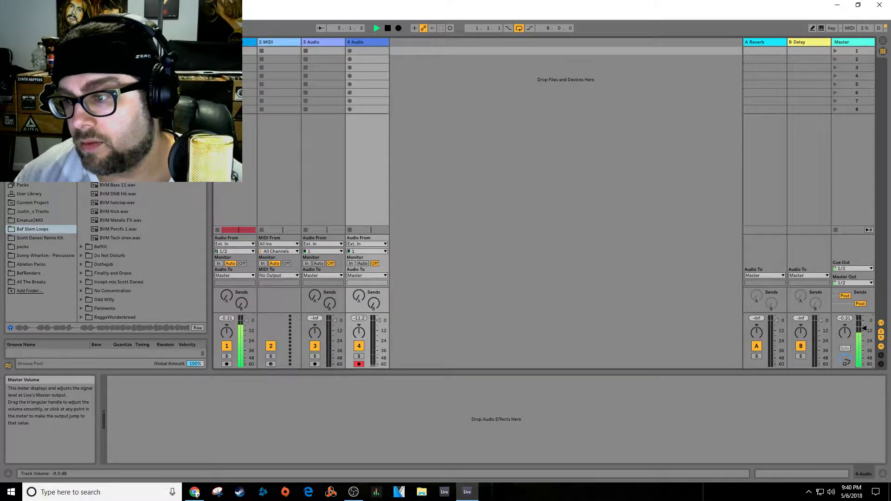
key("Tab")
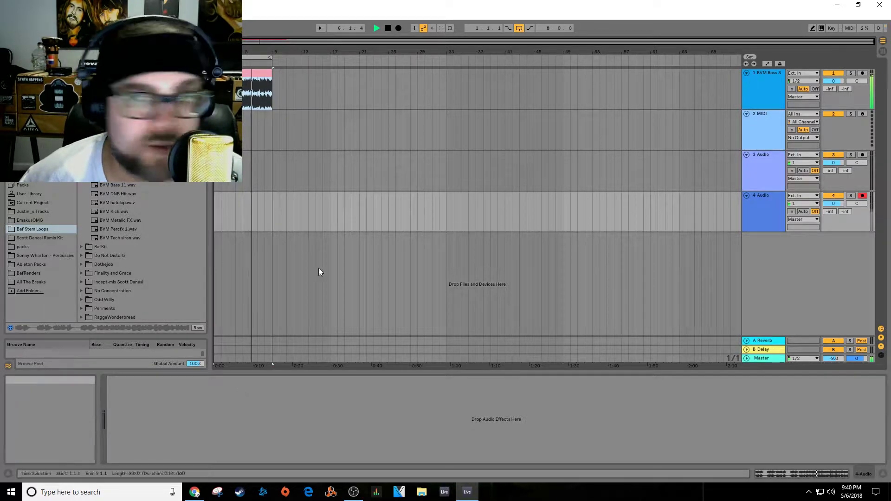
Step: Switch to Chrome, open the account's own Twitch channel in a new tab to check the live stream, and return to Ableton Live
left_click(195, 493)
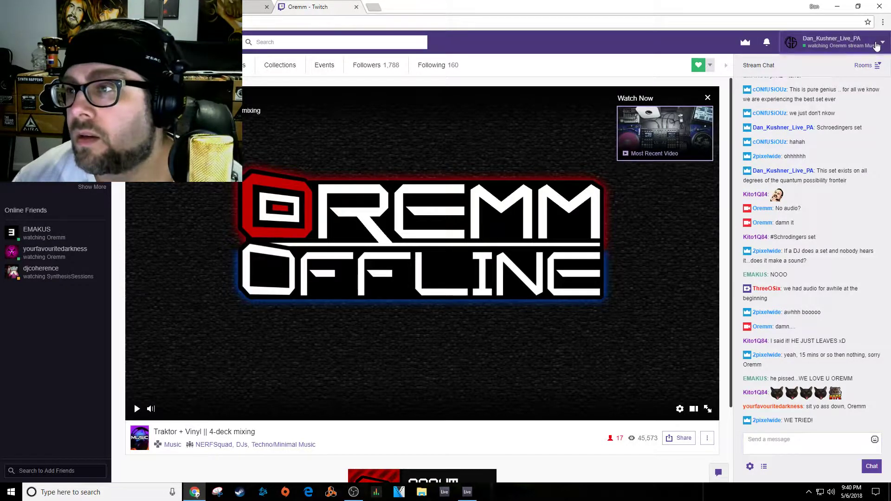
left_click(843, 42)
right_click(840, 150)
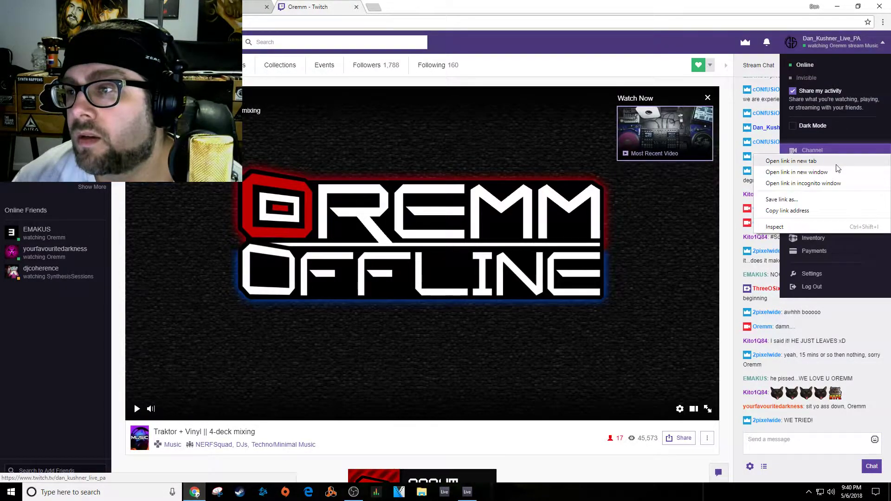
left_click(838, 161)
left_click(385, 6)
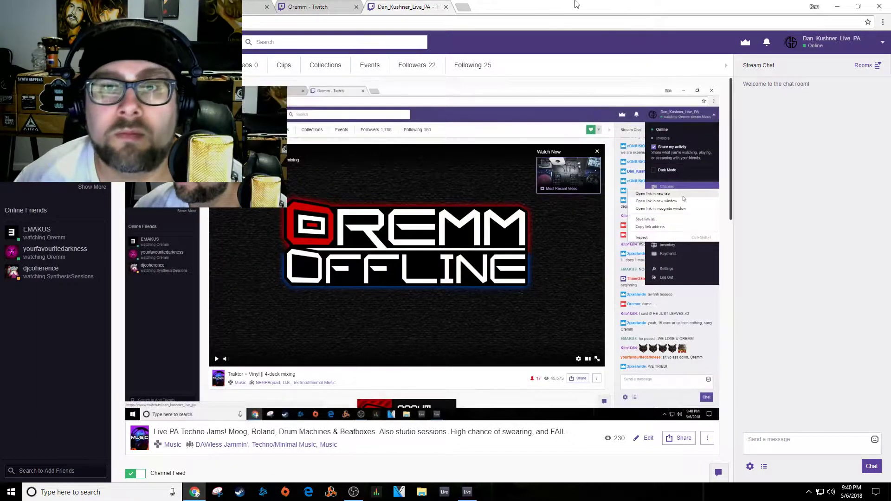
key("super+Down")
left_click(195, 492)
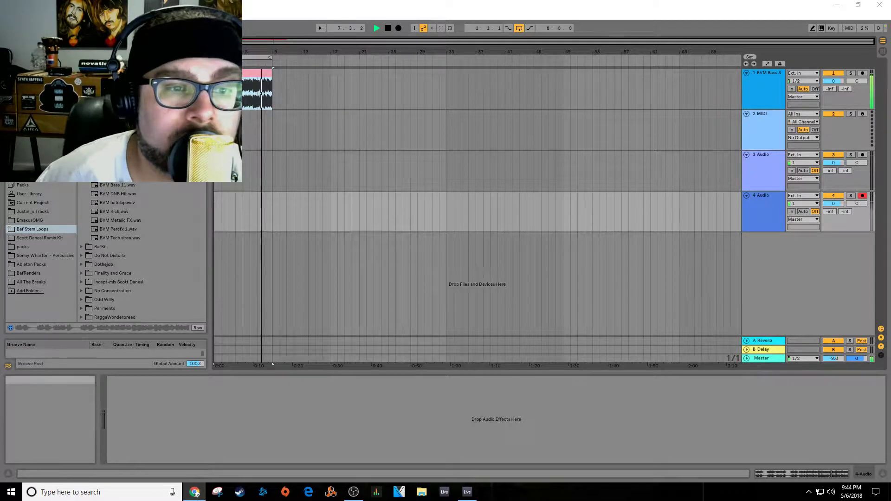
Step: Place the BVM hatclap.wav loop on track 2 and duplicate it so it runs up to bar 9
left_click_drag(104, 202, 244, 133)
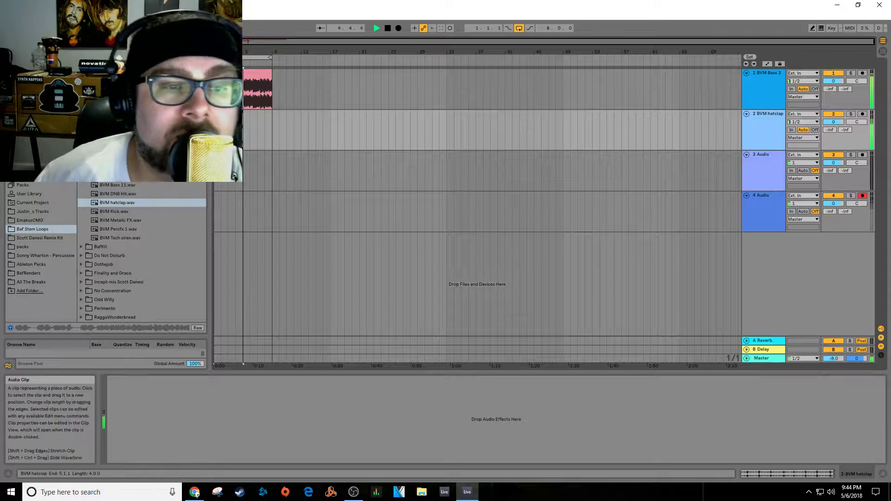
left_click_drag(208, 139, 260, 123)
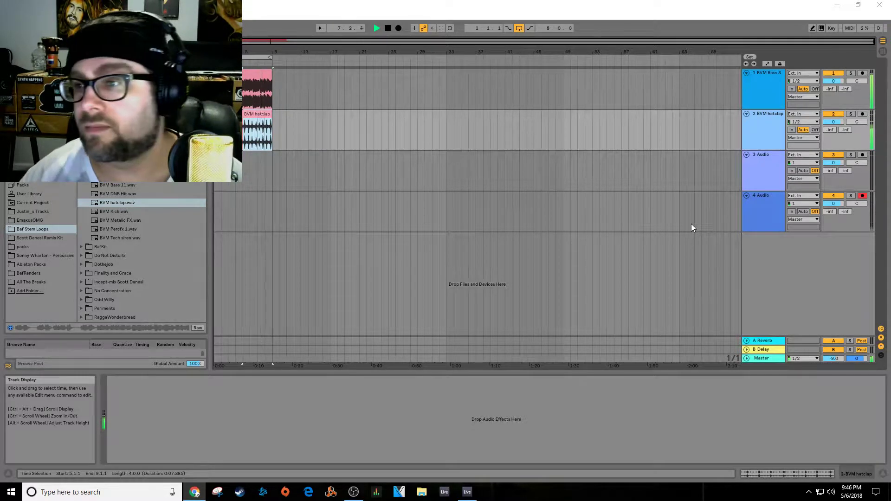
Step: Insert a new MIDI track below track 3 and load the Battery 4 plug-in on it
right_click(766, 168)
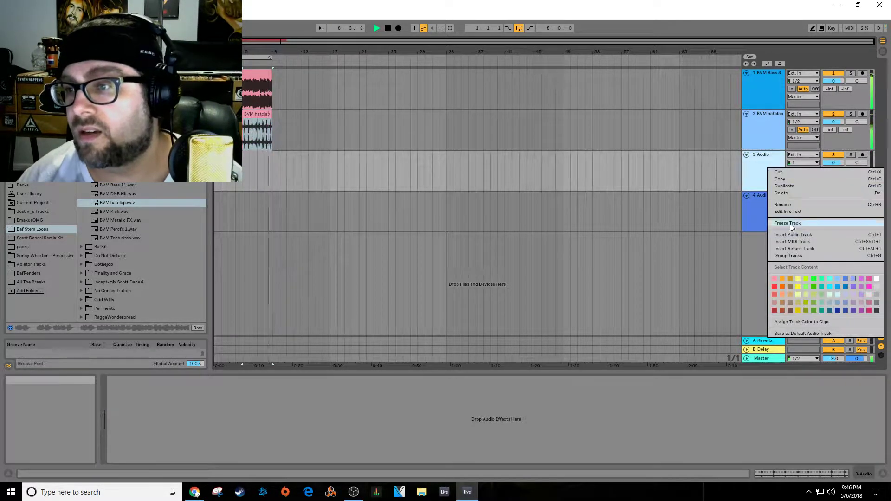
left_click(806, 242)
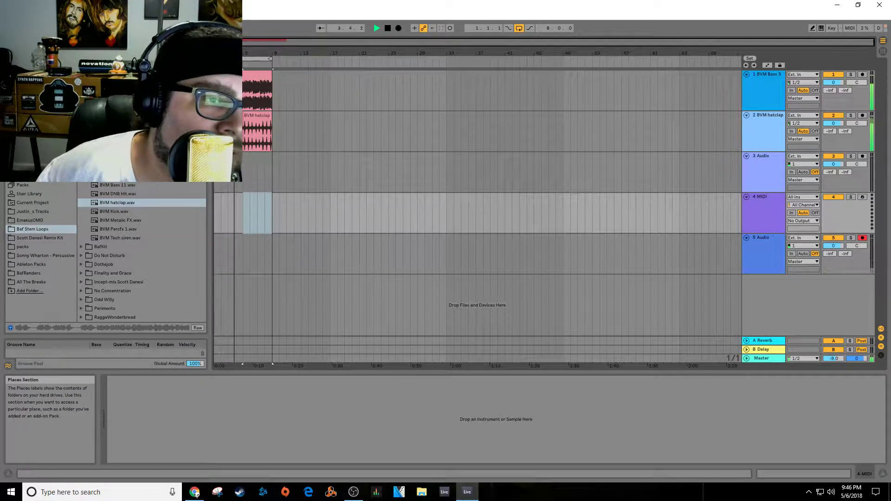
left_click(25, 145)
scroll(139, 255, "down", 2)
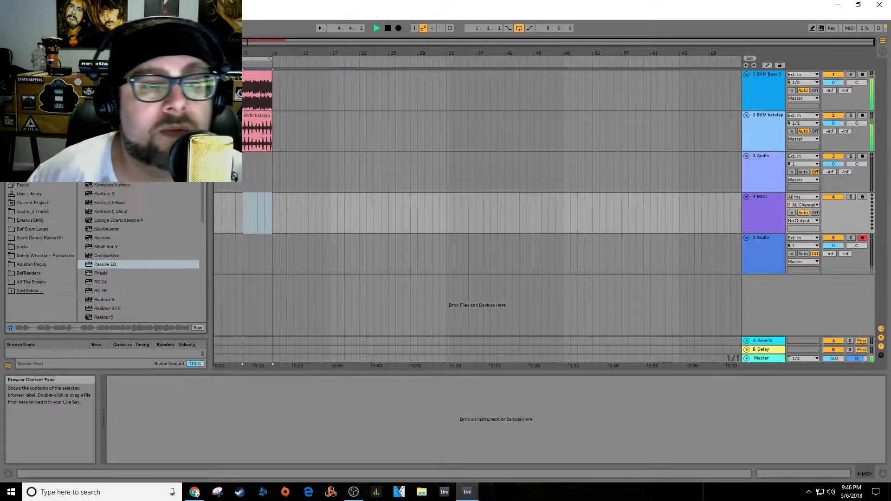
scroll(139, 250, "down", 4)
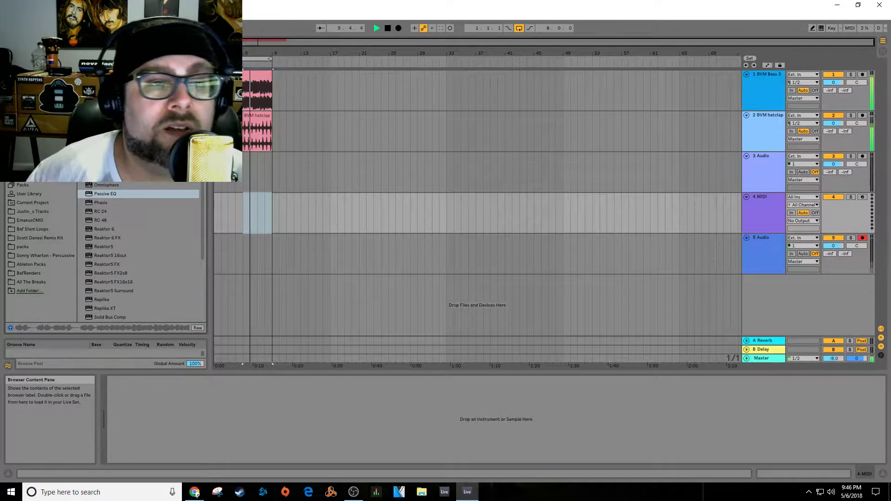
scroll(140, 251, "up", 2)
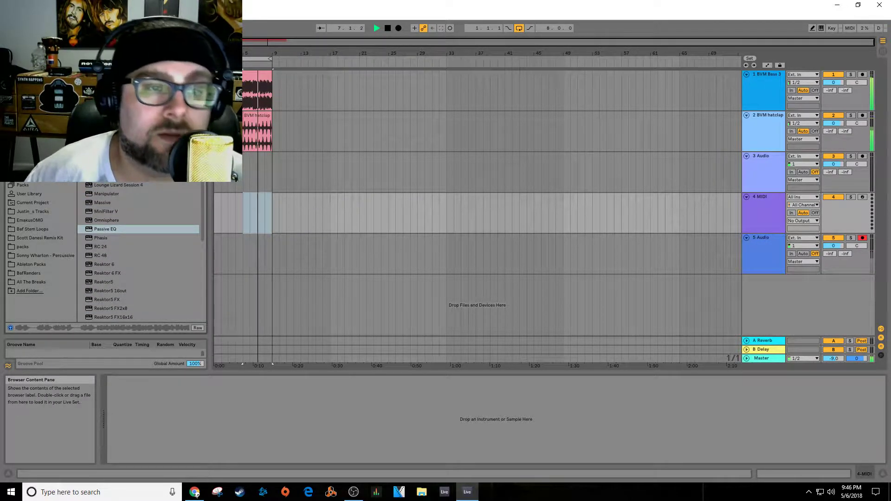
scroll(139, 251, "up", 3)
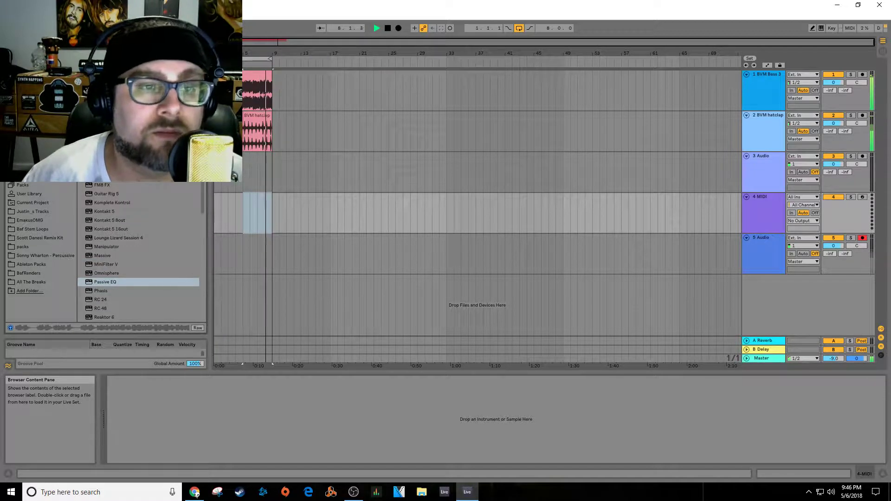
left_click_drag(105, 282, 232, 202)
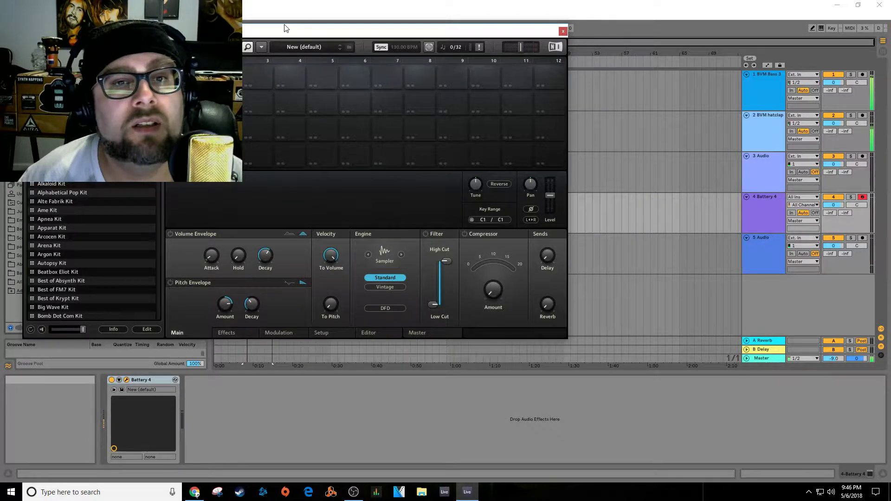
Step: Clear the hatclap clips from track 2 and select the Battery 4 track
left_click_drag(285, 28, 391, 153)
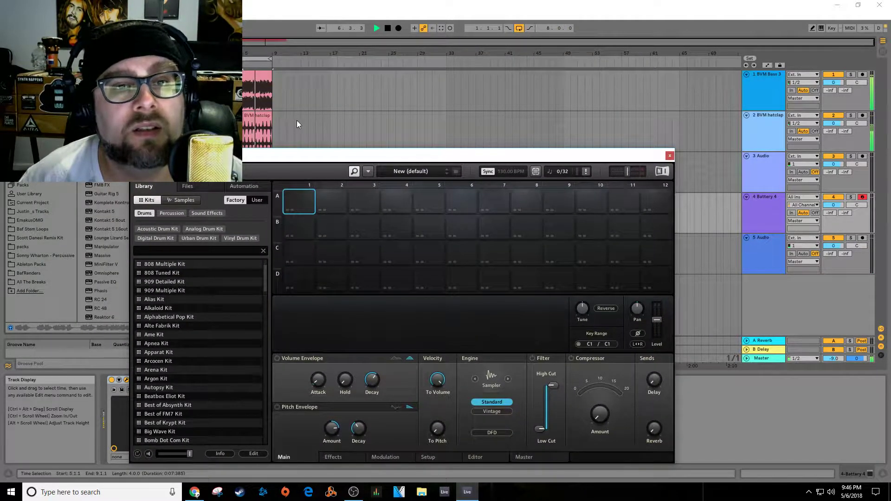
key("ctrl+z")
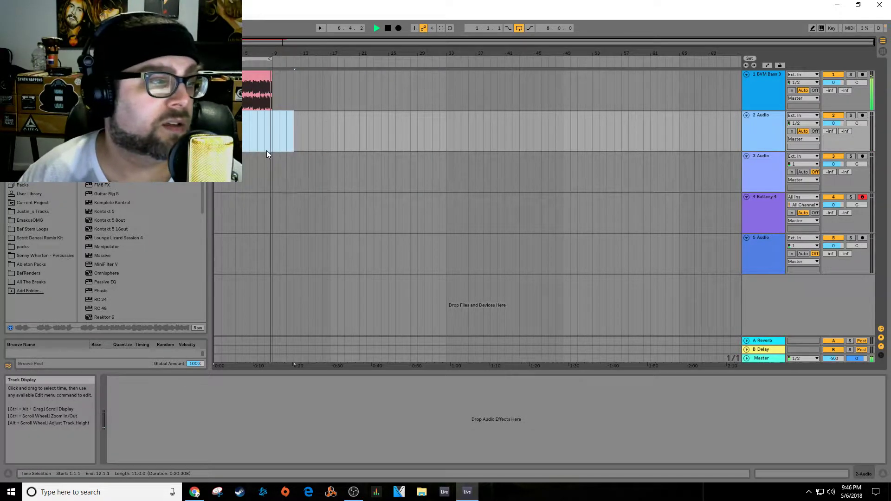
key("alt+Tab")
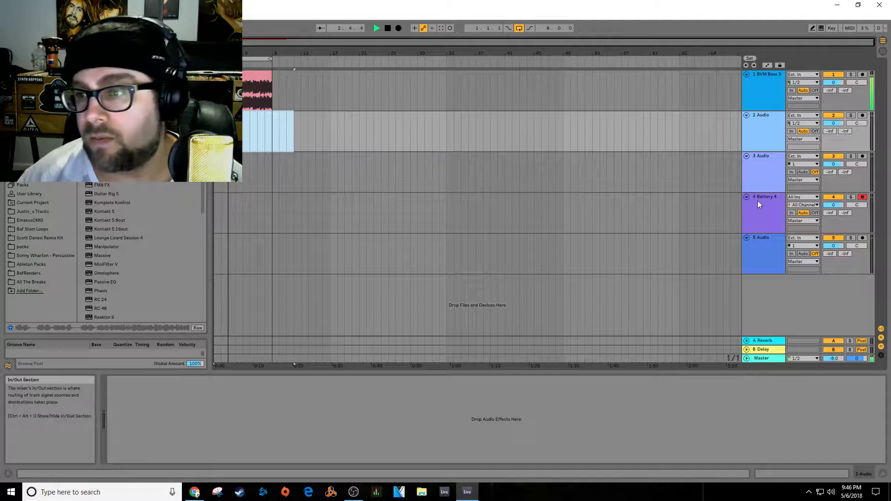
left_click(758, 204)
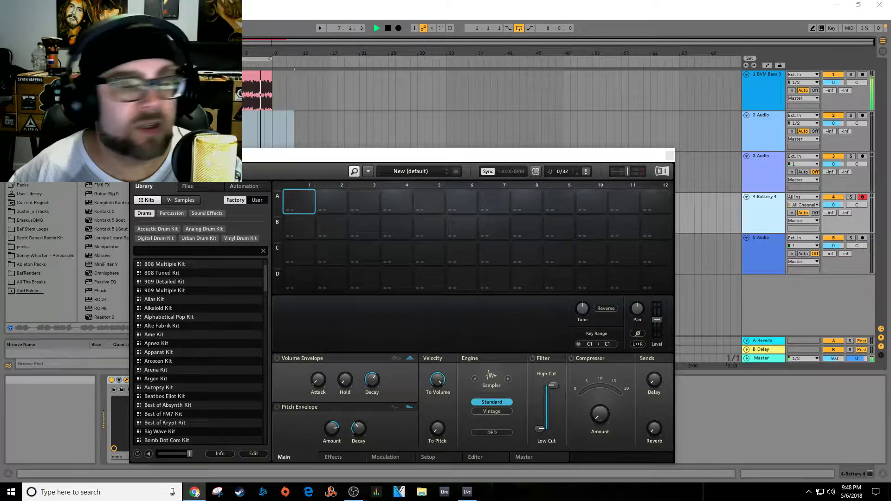
Step: Check the mixing and routing in Focusrite Control, dismiss its device dialog, and close the Battery window
left_click(379, 495)
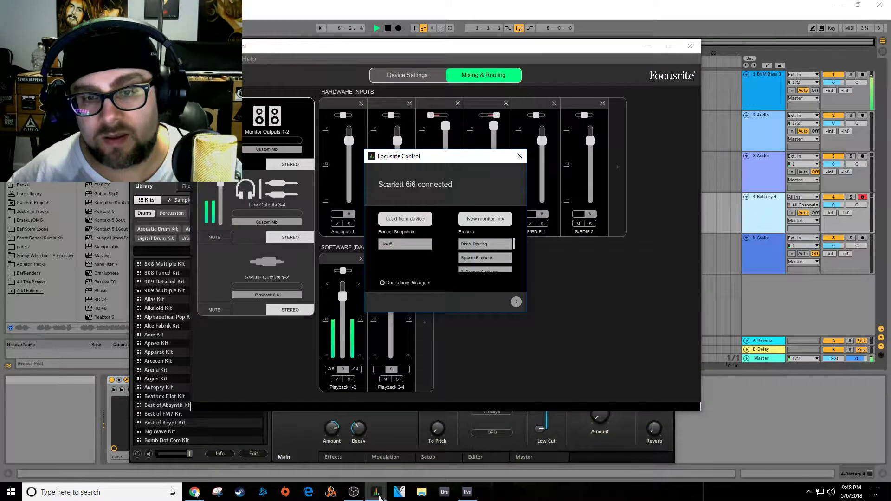
mouse_move(381, 492)
left_click(645, 43)
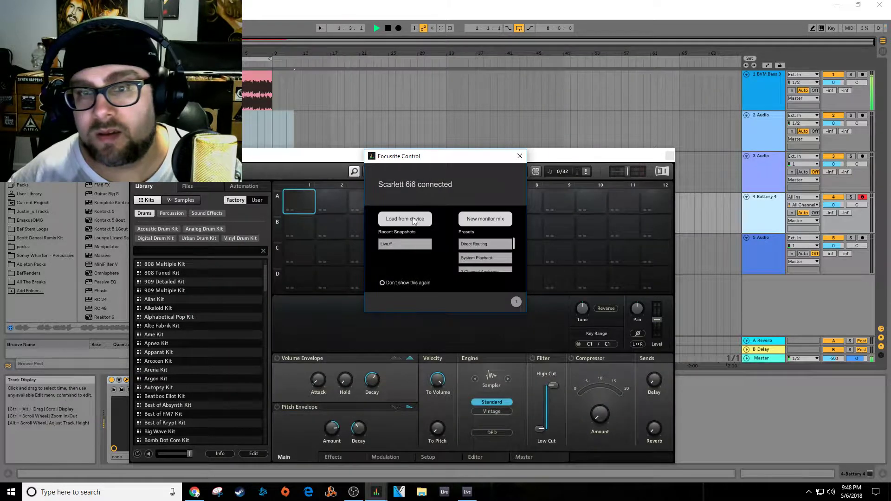
left_click(523, 156)
left_click(669, 155)
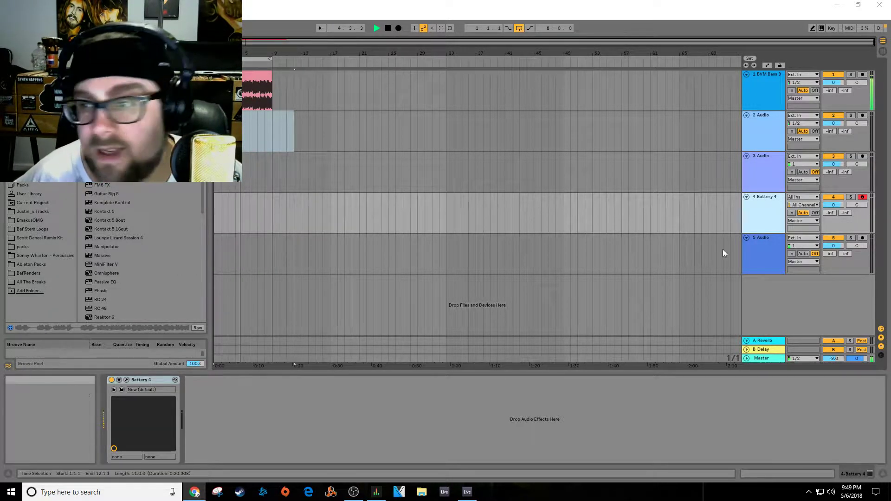
Step: Reopen the Battery 4 plug-in and load the Dakeat Kit from its factory drum kits
left_click(126, 380)
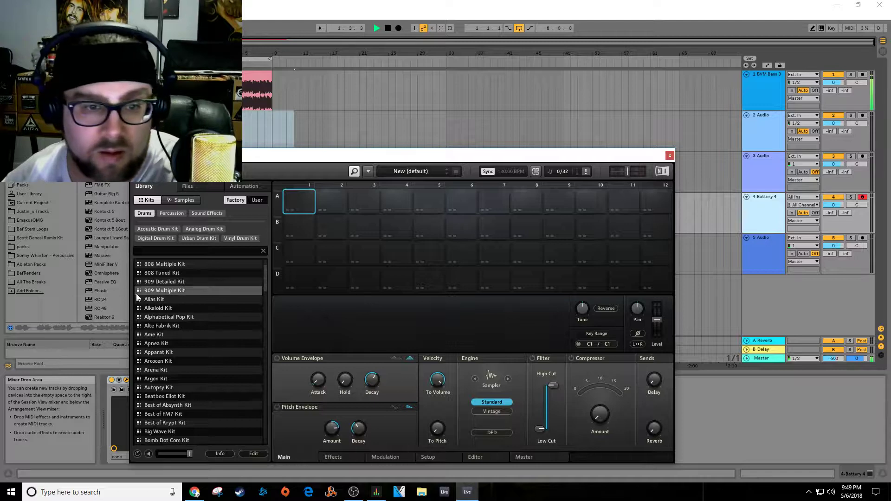
scroll(216, 332, "down", 7)
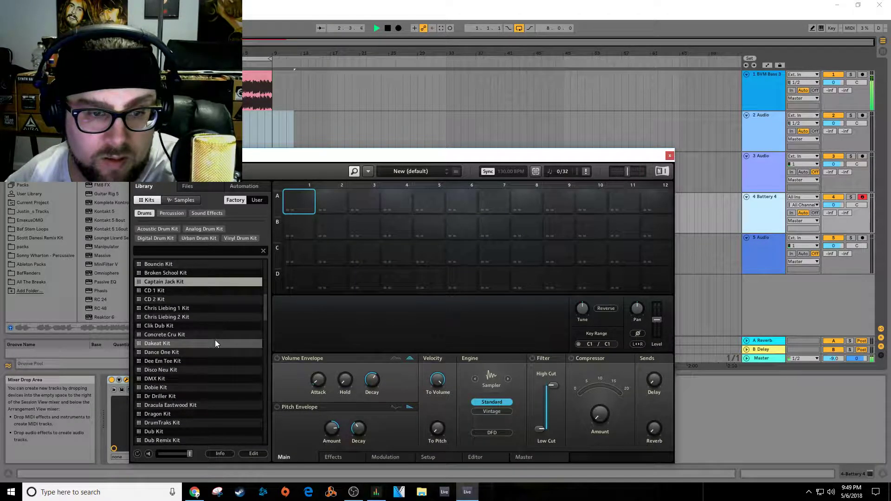
double_click(216, 340)
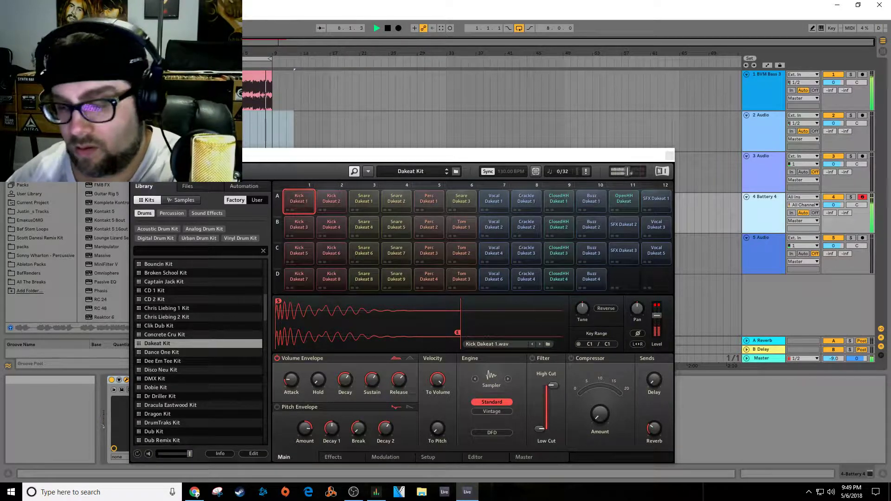
Step: Record a kick pattern with Kick Dakeat 1 on the Battery 4 track across the eight-bar loop
left_click(398, 28)
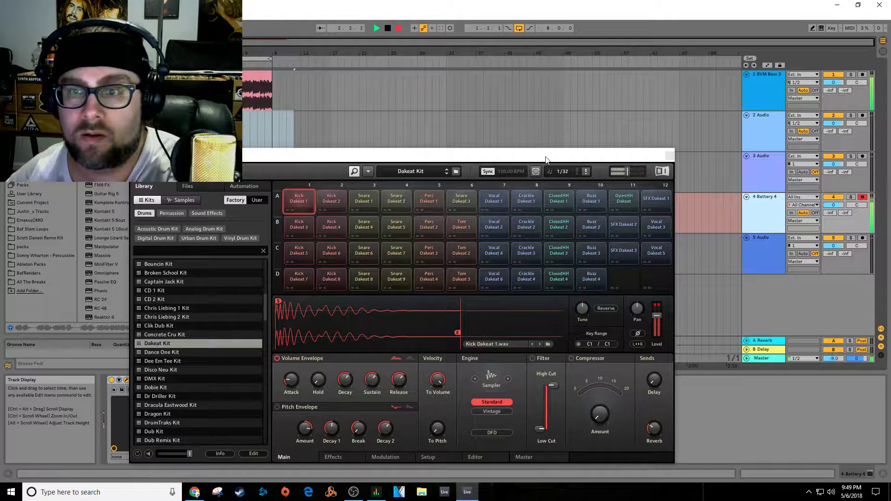
left_click_drag(546, 155, 557, 267)
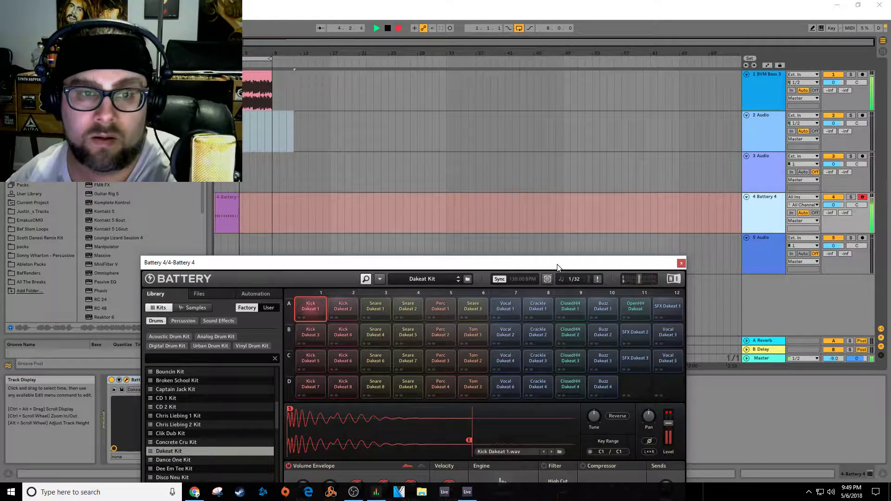
left_click_drag(558, 268, 560, 267)
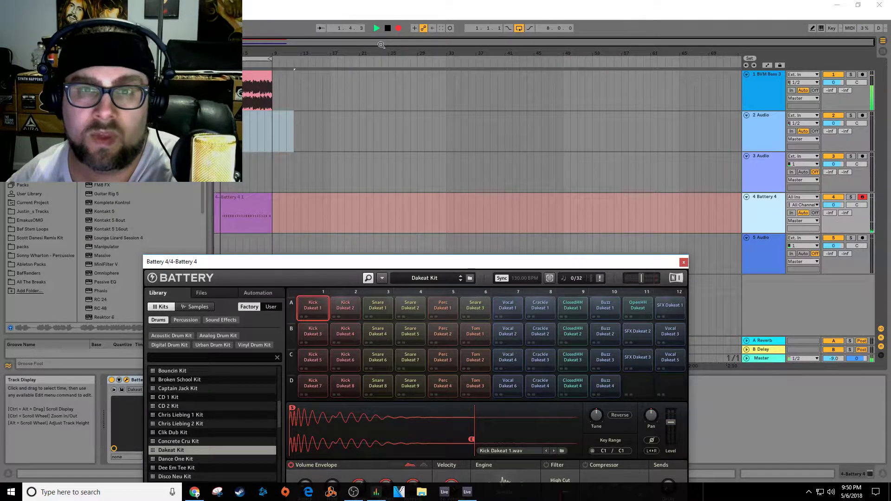
left_click(388, 28)
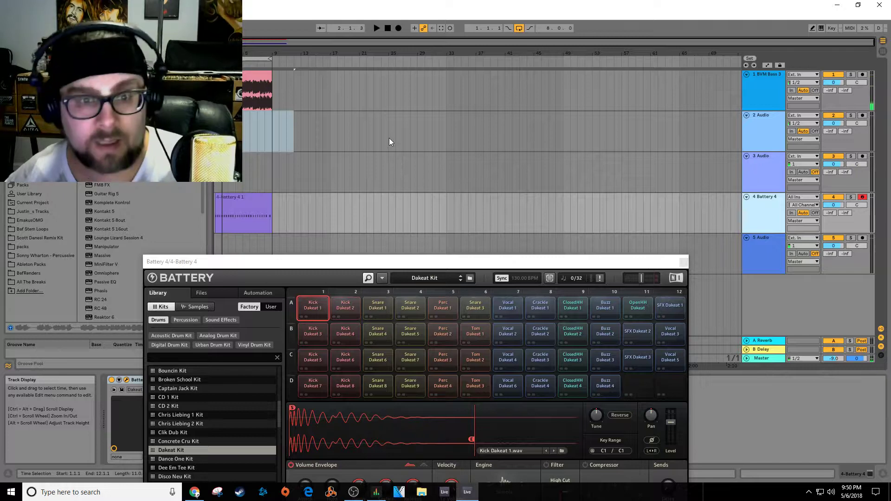
Step: Enable MIDI Arrangement Overdub and start playback of the loop
left_click(413, 28)
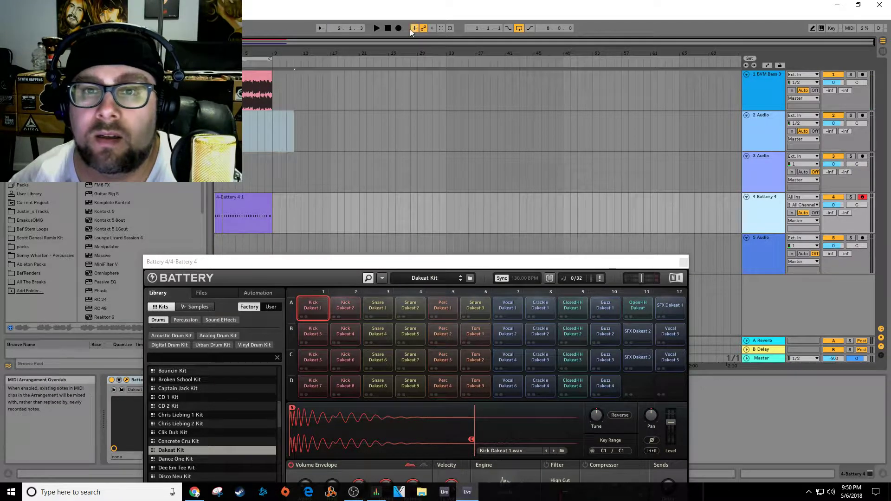
left_click(376, 28)
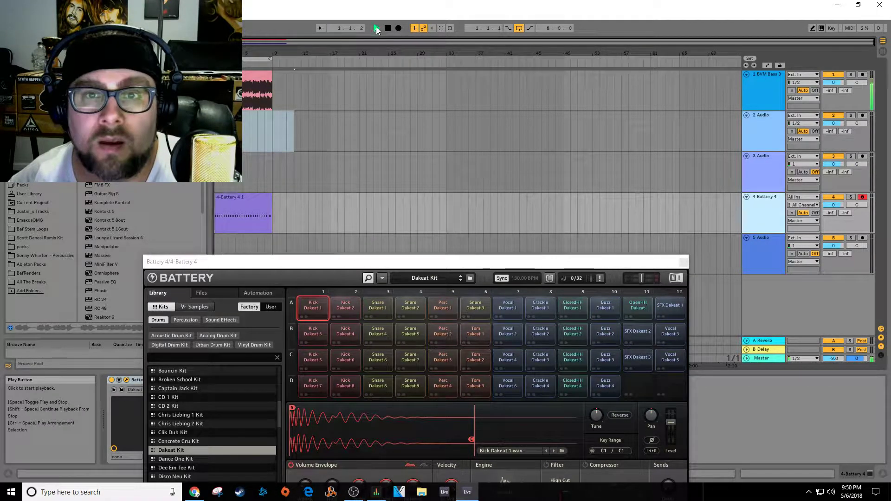
Step: Open the recorded Battery 4 clip's note editor, move the plug-in window off it, and select all the kick notes
left_click(231, 195)
left_click_drag(472, 260, 480, 57)
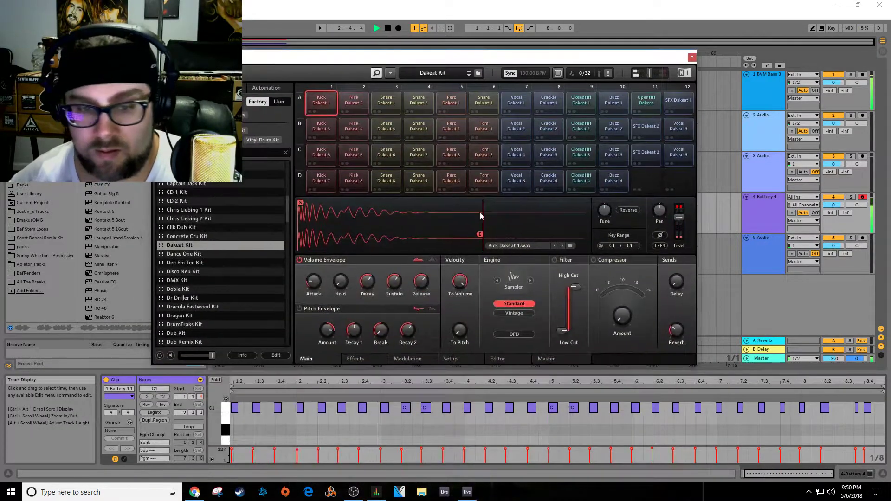
left_click(435, 434)
key("ctrl+a")
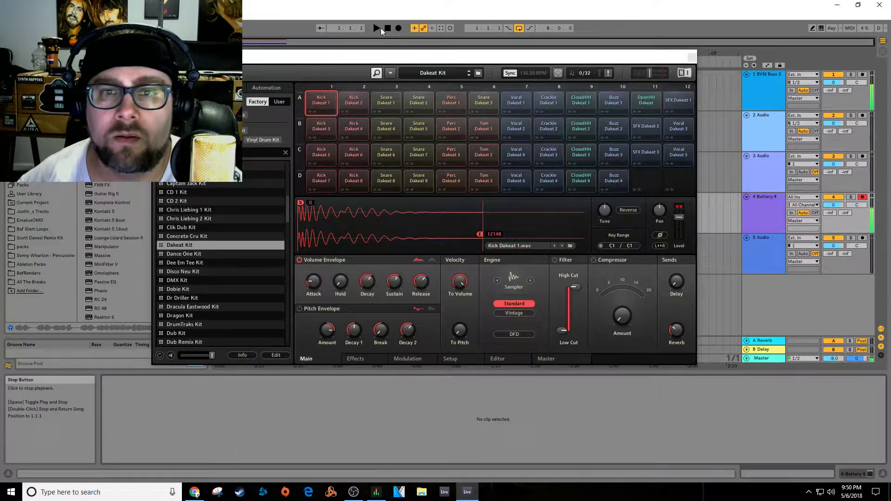
Step: Stop playback and move the Battery window aside to uncover the recorded clip on track 4
left_click(377, 28)
left_click(387, 28)
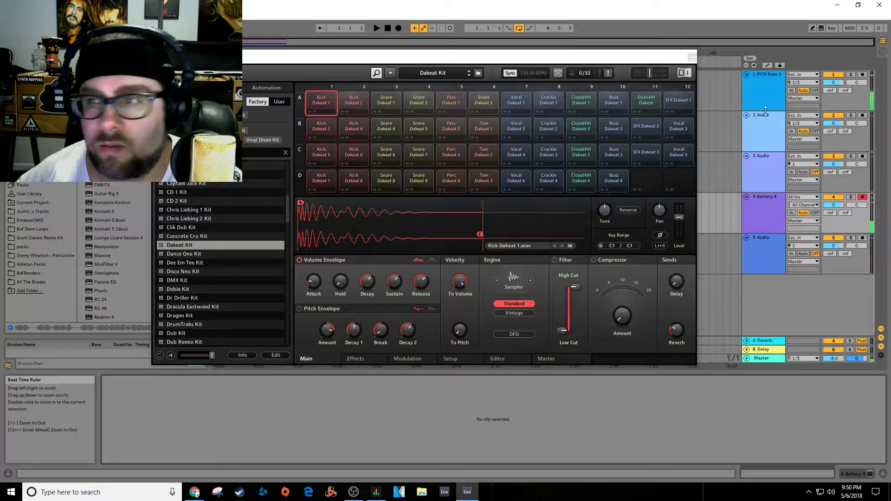
left_click_drag(655, 64, 792, 44)
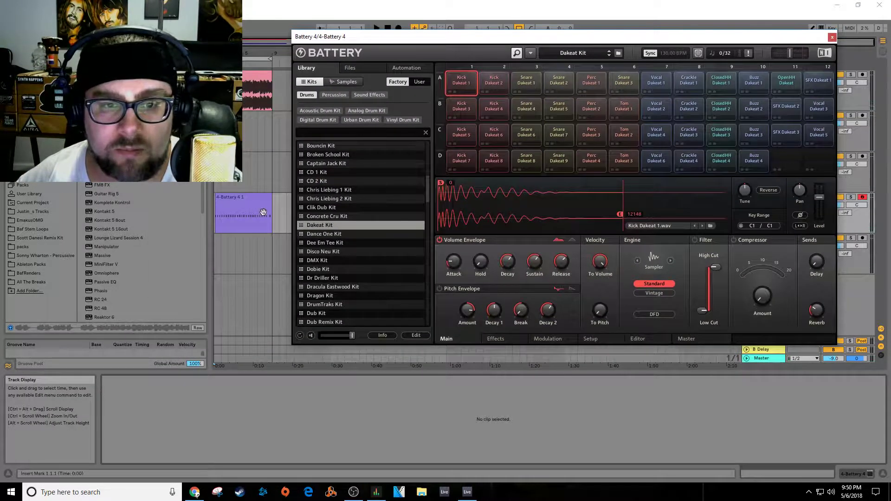
Step: Select the recorded kick clip on the Battery 4 track and play it back briefly from the start
left_click(263, 212)
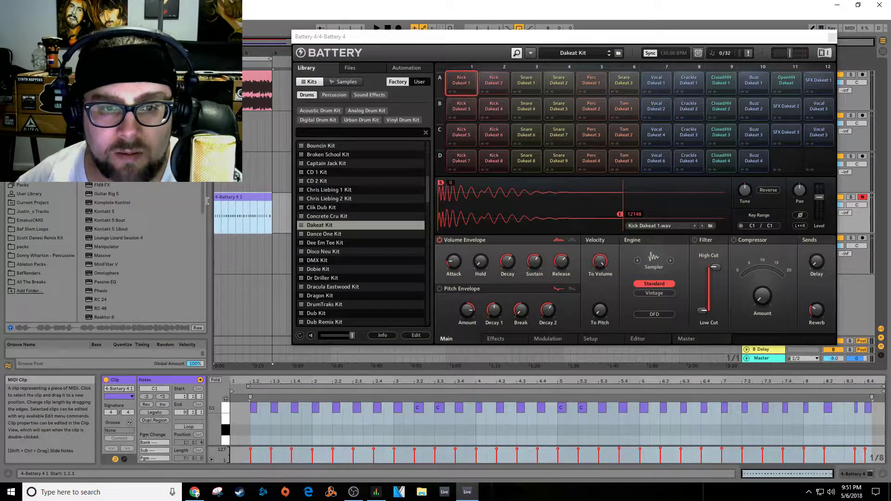
left_click(377, 29)
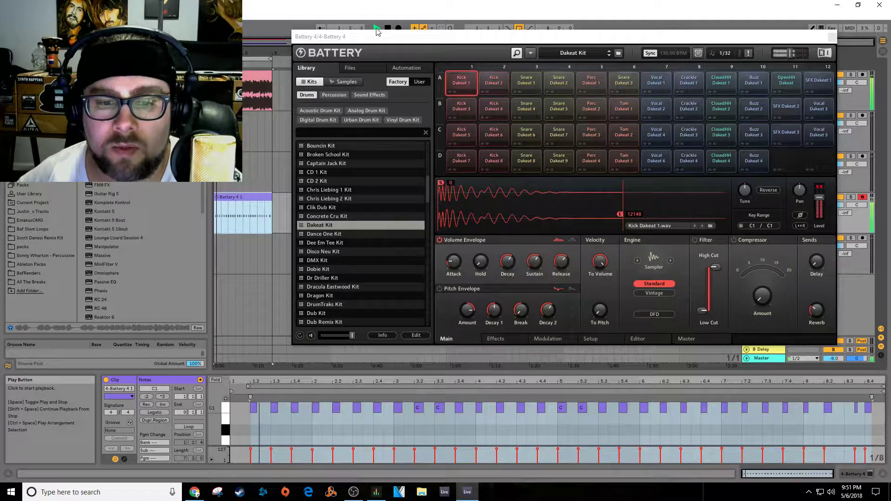
left_click(388, 29)
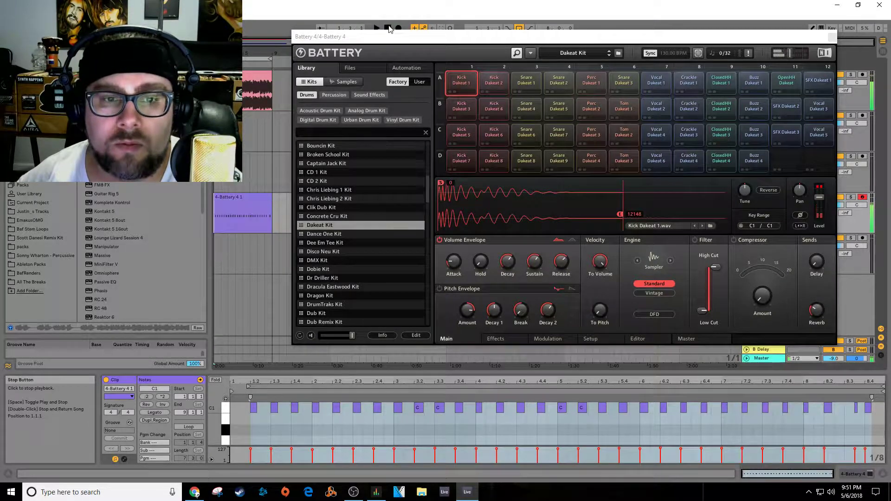
Step: Extend the kick clip's start to 1.1.1 and copy the kick note at 1.2 onto 1.1.1
left_click_drag(222, 53, 222, 79)
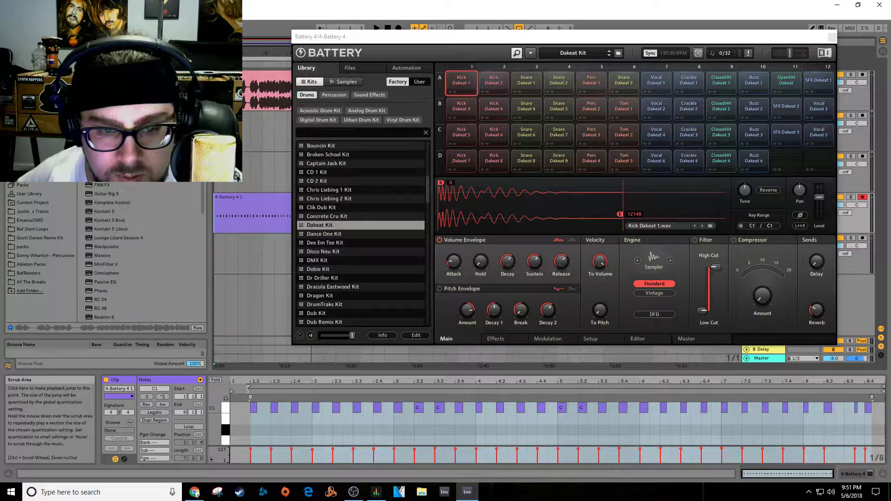
left_click_drag(247, 388, 243, 387)
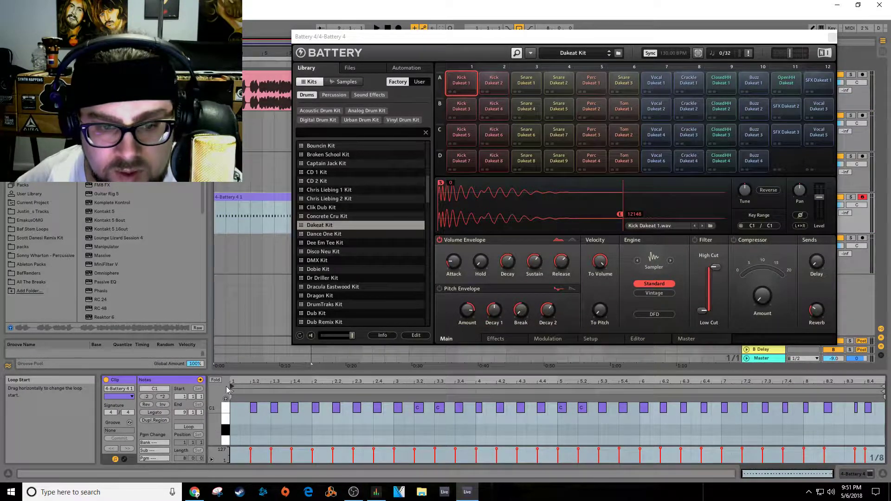
left_click(254, 410)
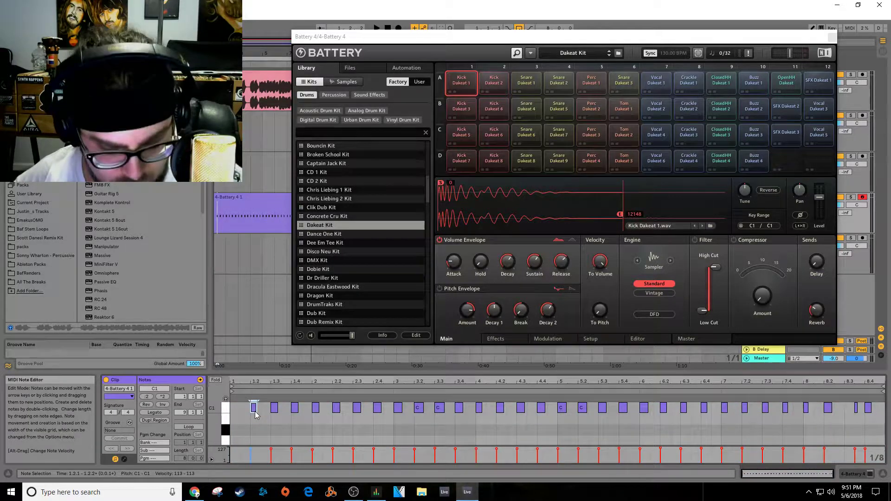
mouse_move(255, 415)
left_mouse_down()
mouse_move(246, 414)
mouse_move(268, 414)
left_mouse_up()
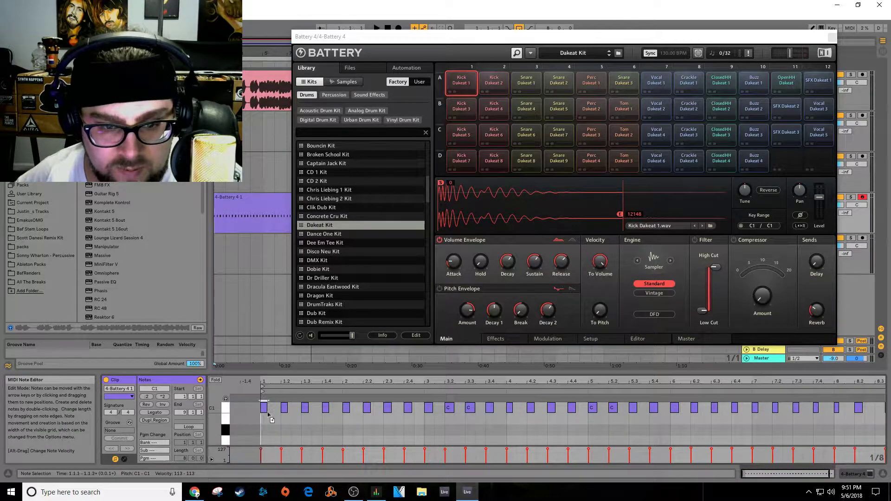
Step: Play the loop with the completed kick clip, then move aside and close the Battery 4 plug-in window
key("space")
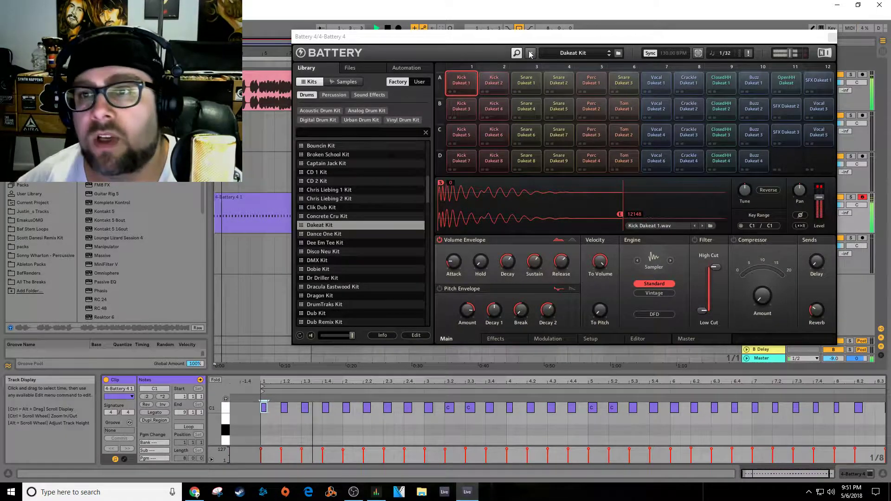
left_click_drag(533, 35, 384, 49)
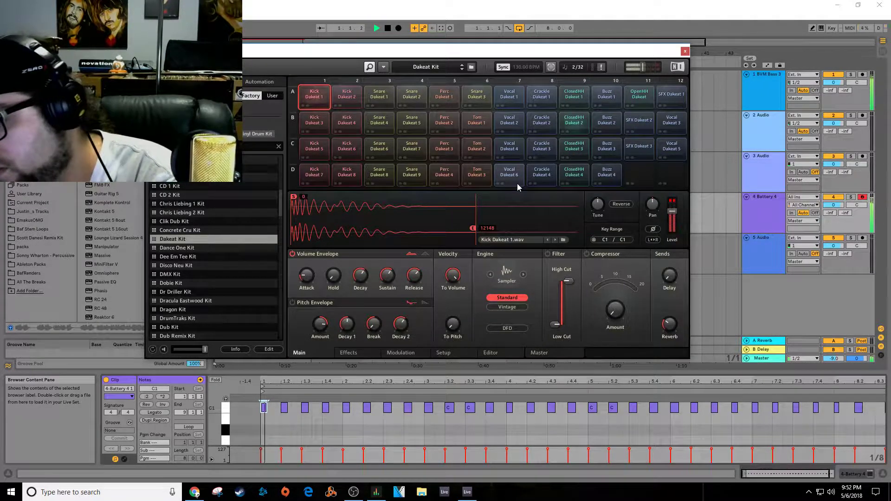
left_click(684, 52)
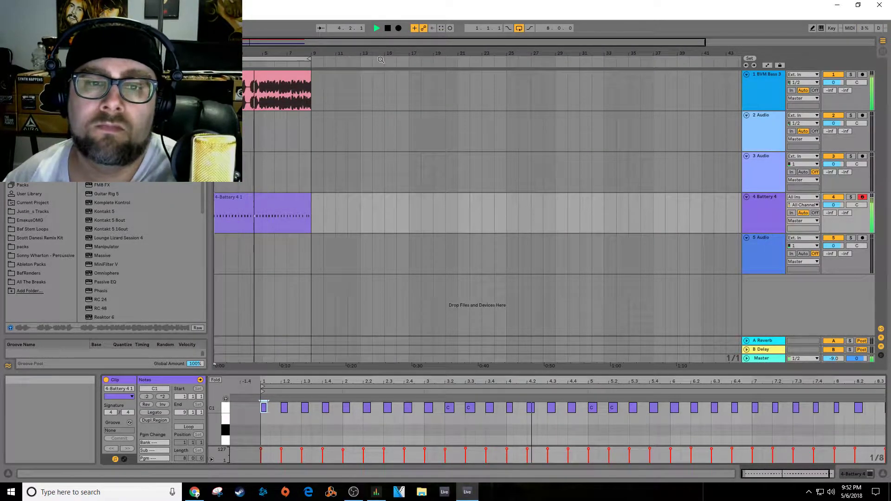
Step: Duplicate the Battery 4 track with its kick clip and delete the clip from the original track 4
right_click(754, 216)
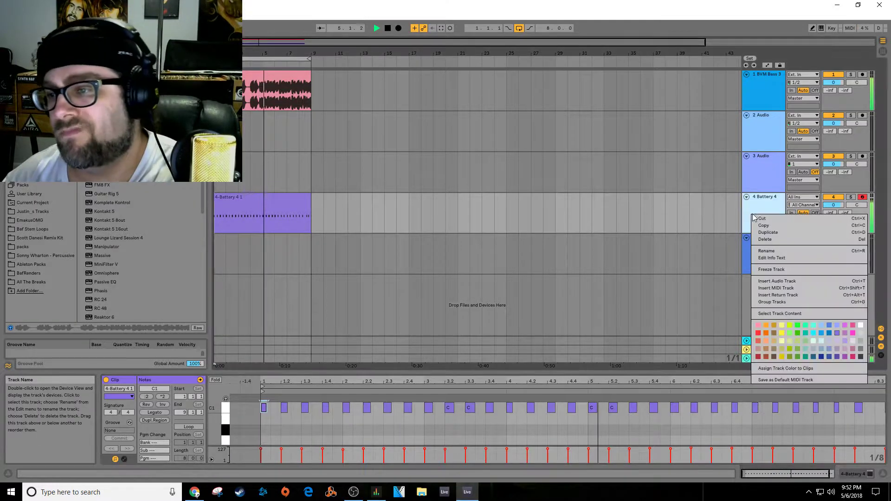
left_click(771, 233)
left_click(288, 207)
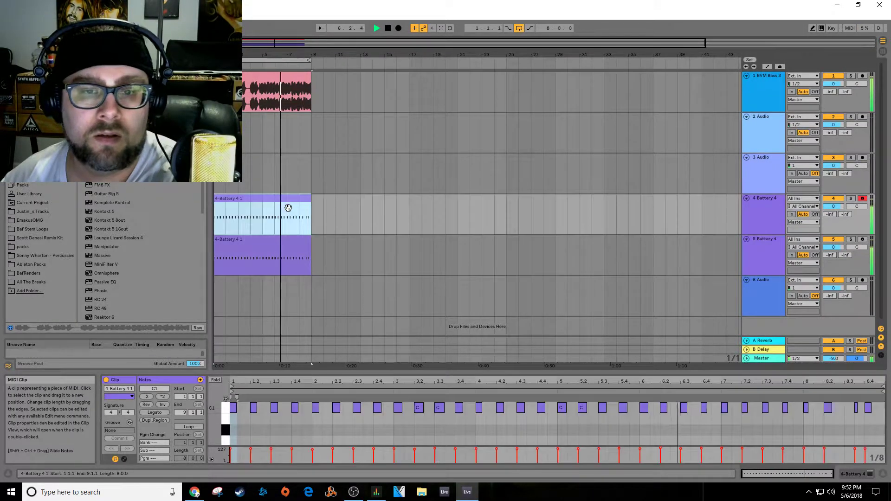
key("Delete")
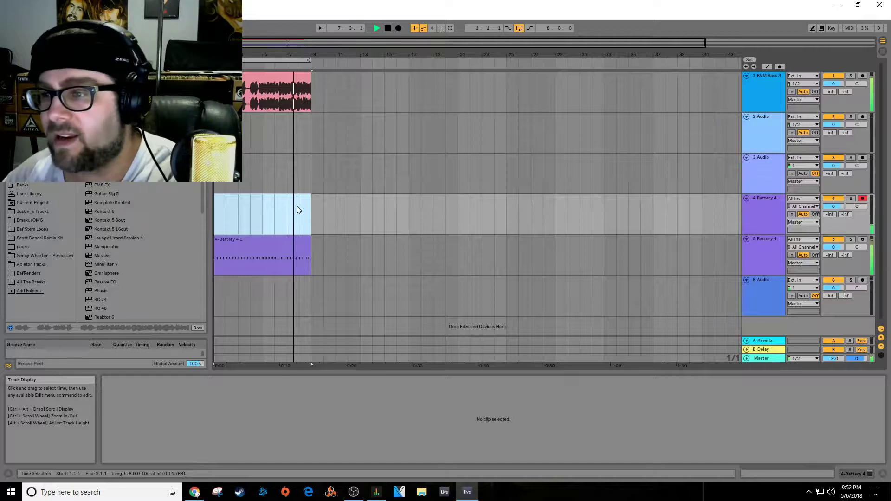
Step: Record a second drum pattern on track 4 across the eight-bar loop
left_click(399, 29)
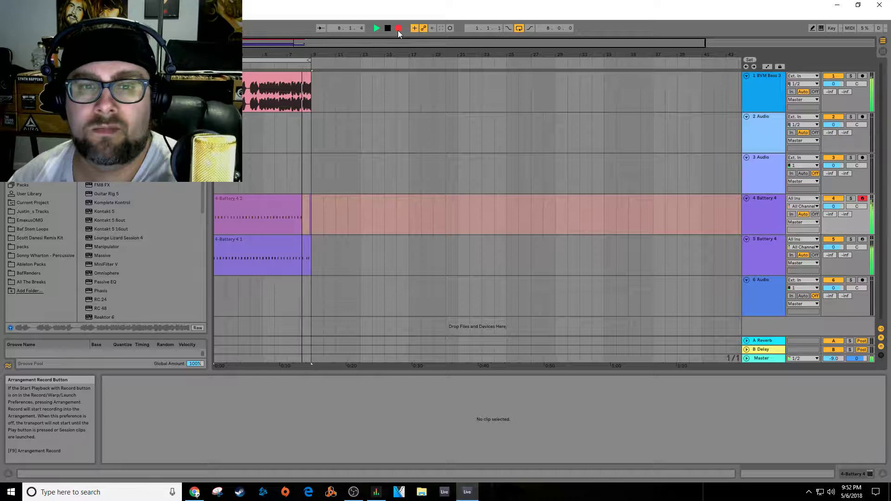
key("space")
key("space")
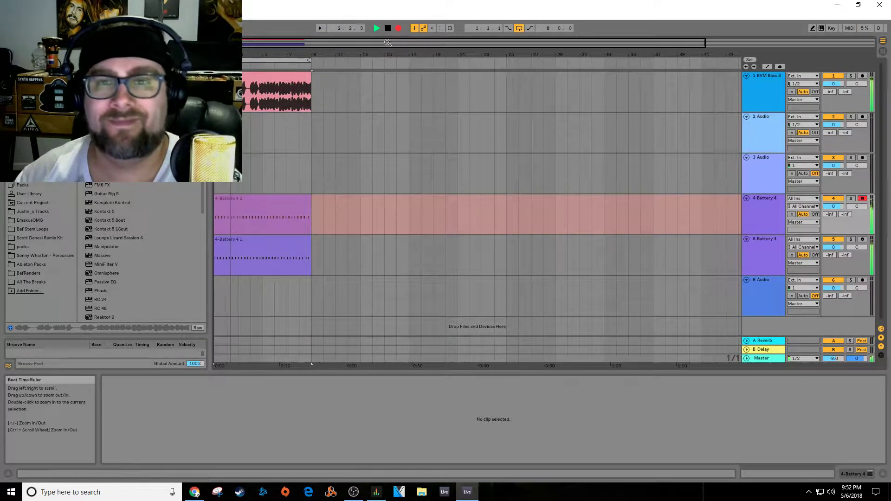
Step: Quantize all notes in the newly recorded clip on track 4 and colour the clip green
left_click(258, 204)
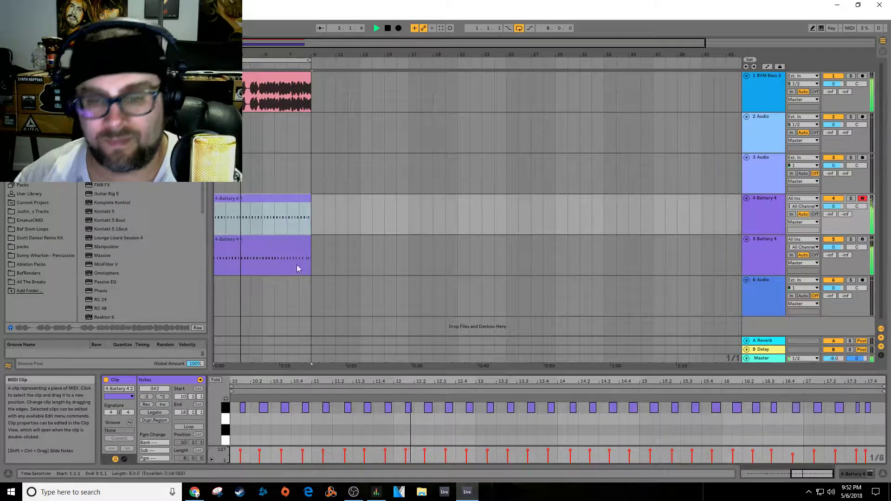
left_click(460, 419)
key("ctrl+a")
key("ctrl+u")
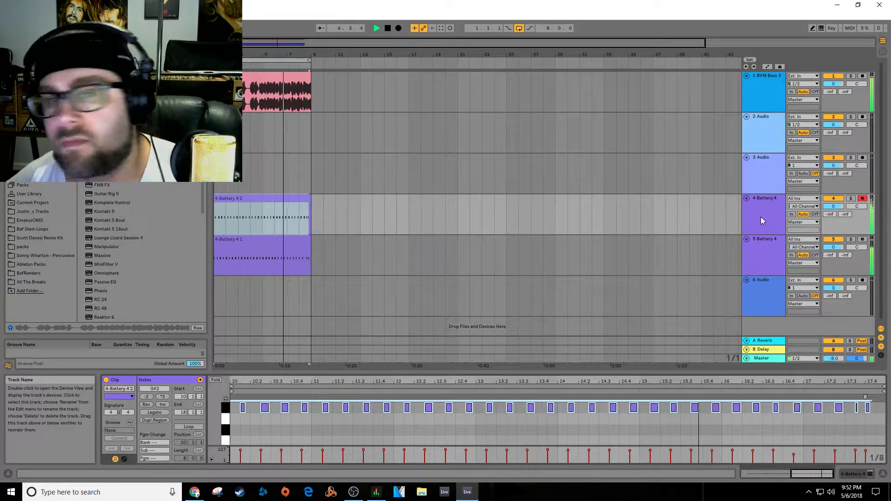
right_click(291, 201)
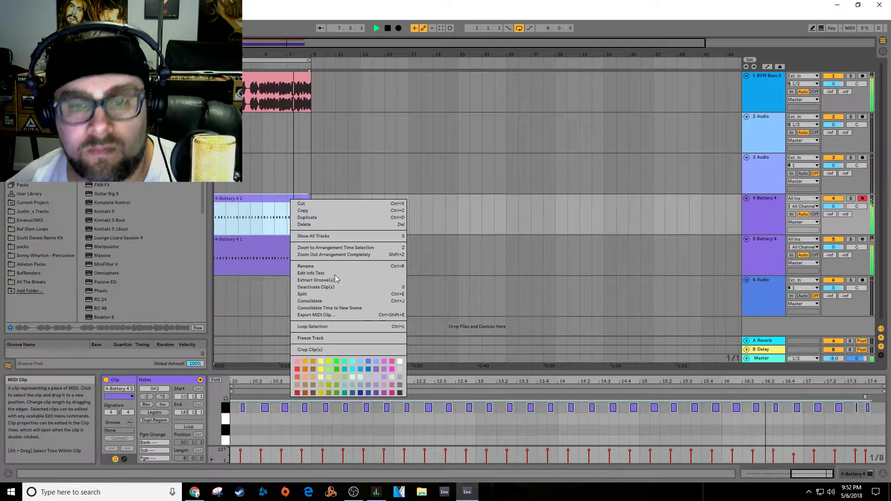
left_click(338, 363)
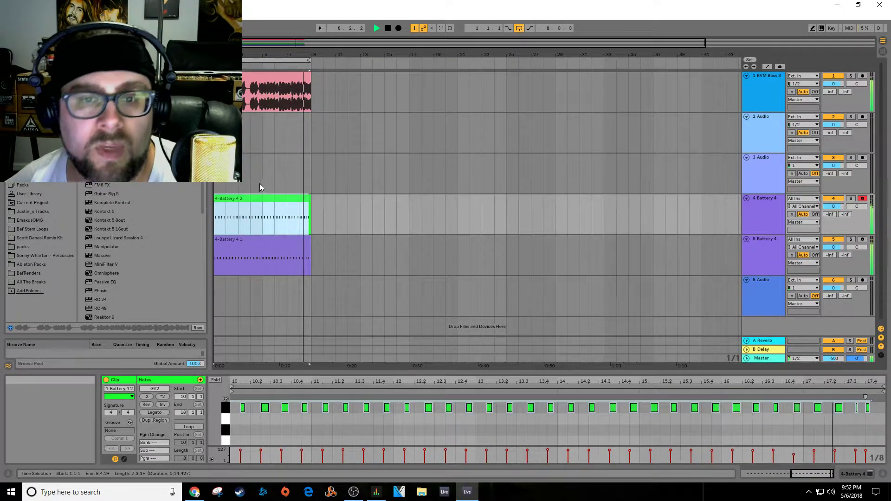
Step: Copy the green clip to bar 9 on track 4 and clear the original from the first eight bars
left_click_drag(243, 199, 342, 207)
left_click(242, 200)
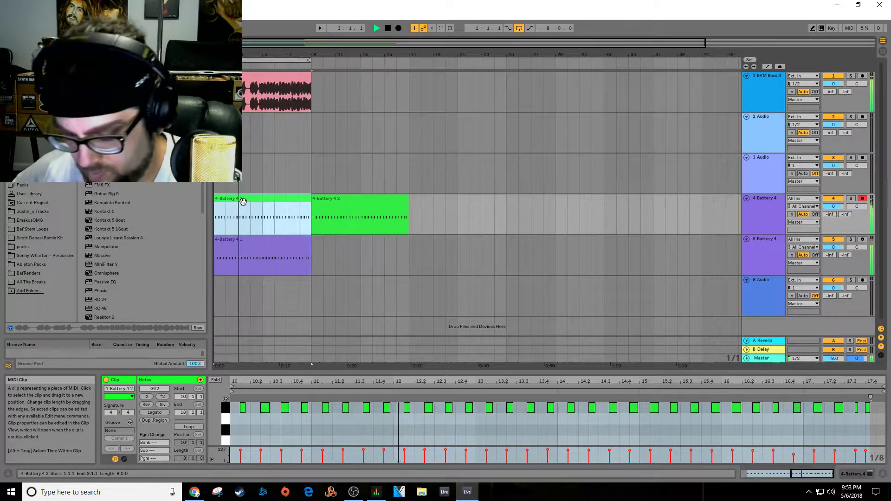
scroll(243, 203, "right", 10)
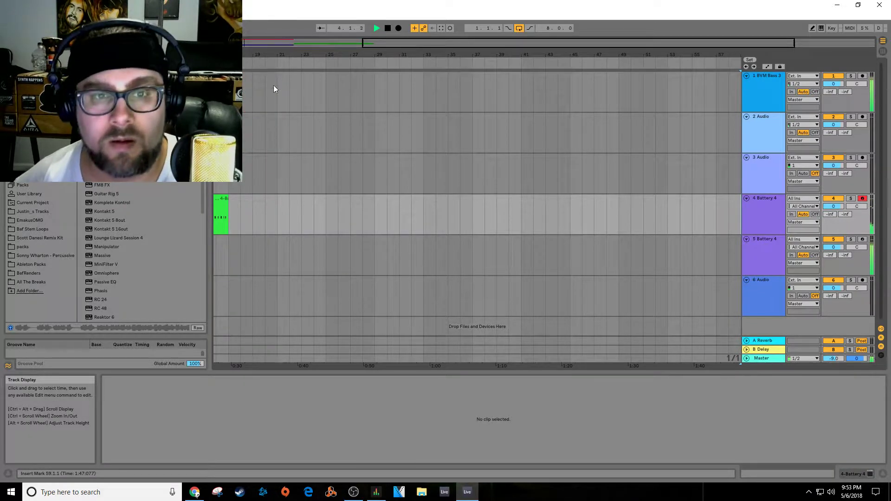
left_click_drag(292, 54, 488, 184)
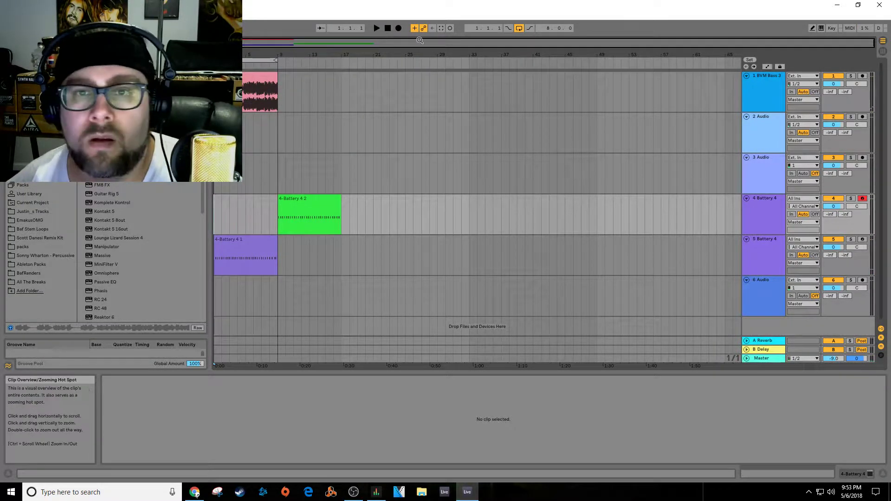
Step: Record a third pattern using several drum sounds into the emptied first eight bars of track 4
left_click(399, 28)
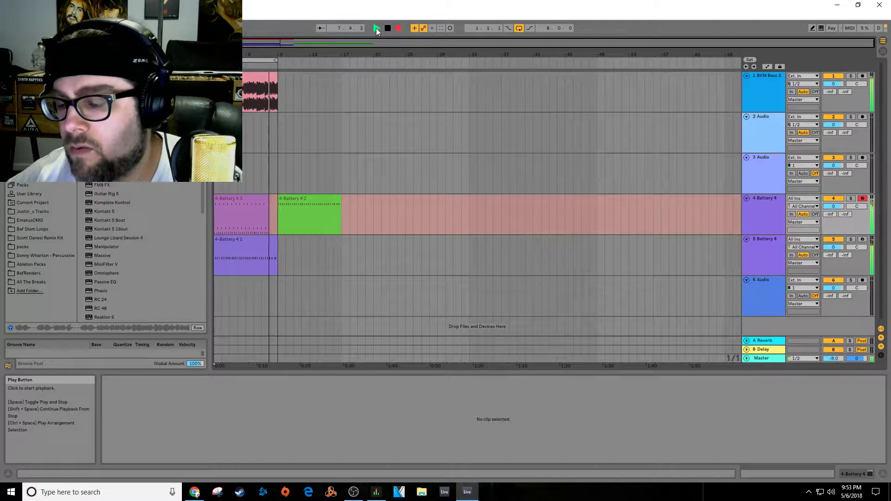
key("space")
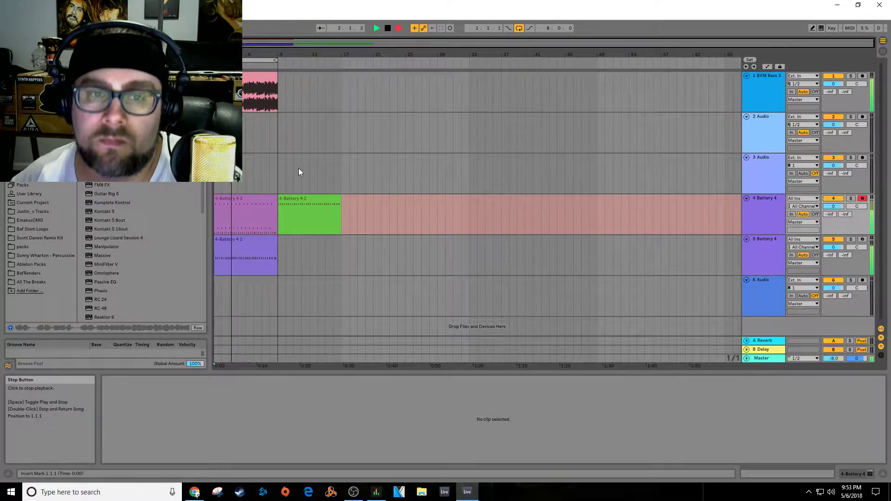
left_click(398, 28)
Step: Open the third recorded clip, fold its note editor to the used pitches, and select all its notes
left_click(222, 218)
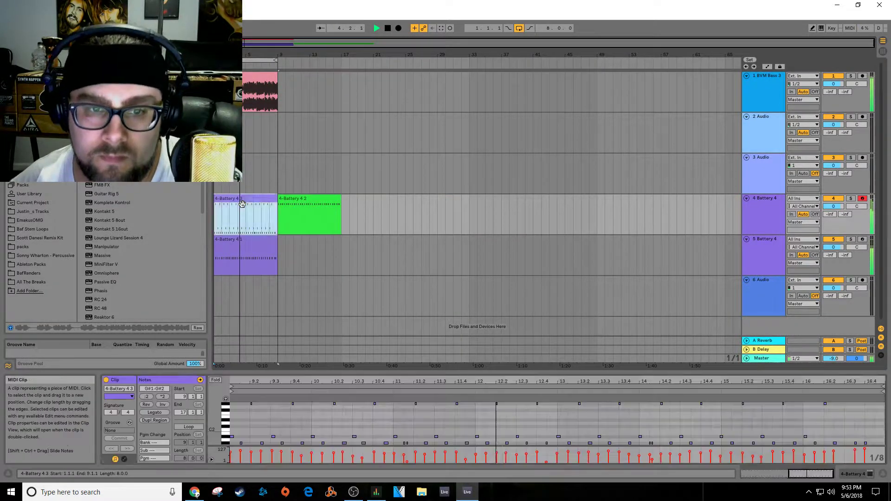
left_click(215, 380)
key("ctrl+a")
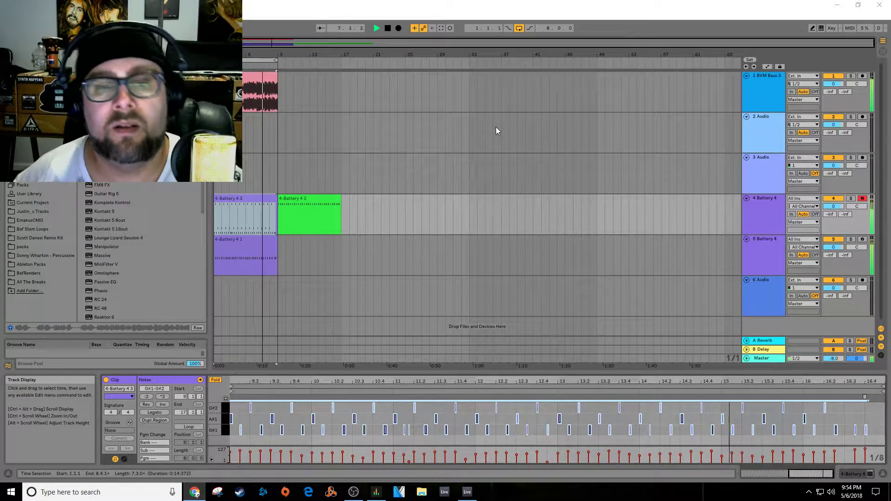
Step: Colour the third recorded clip light green and move it to bar 17, directly behind the green clip
right_click(245, 200)
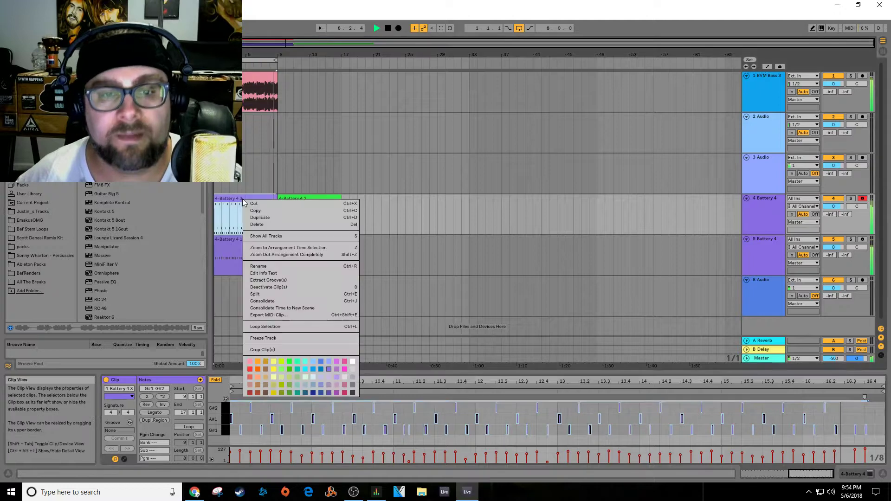
left_click(280, 370)
left_click_drag(263, 205, 369, 212)
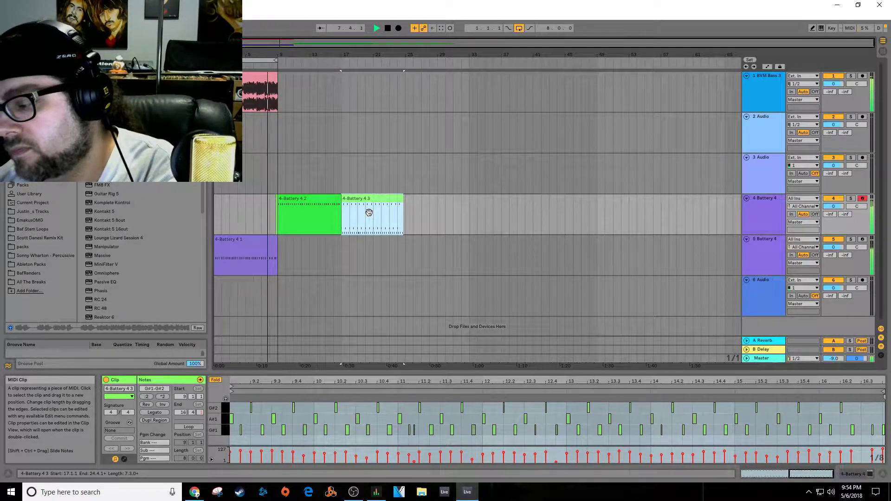
Step: Return to the song start and record a fourth drum pattern on track 4 across the eight-bar loop
double_click(387, 28)
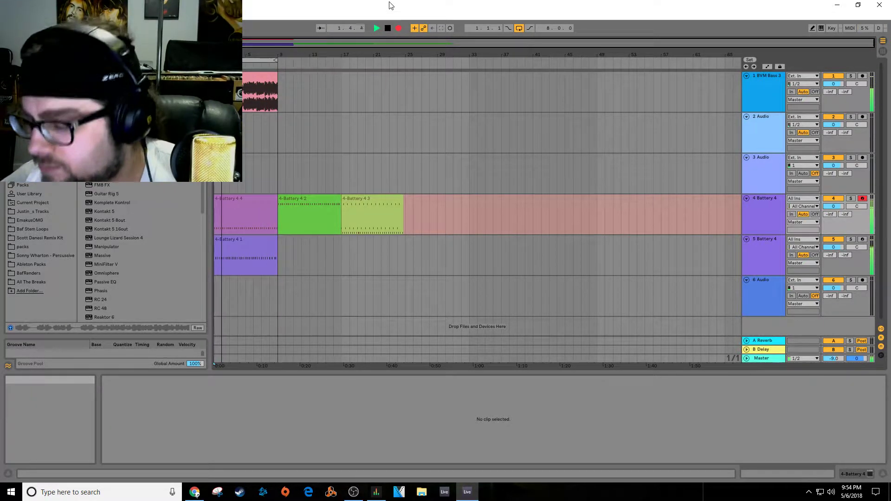
left_click(398, 28)
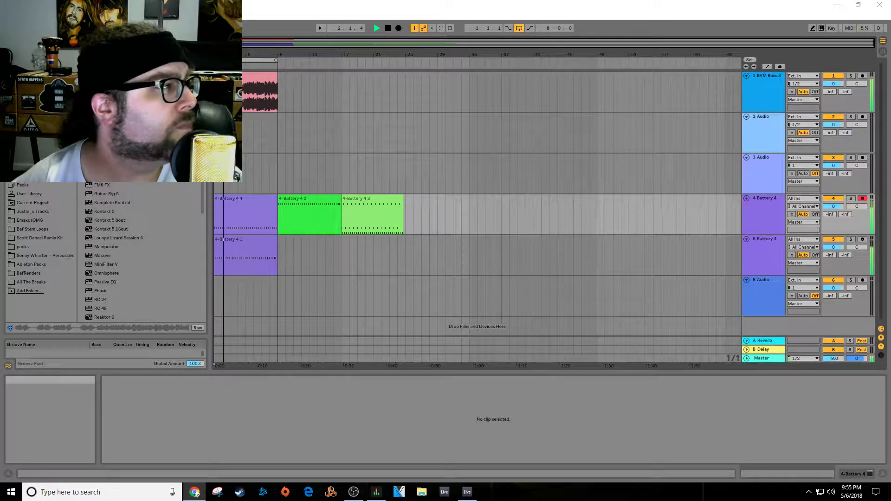
Step: Mute the Windows audio output for Headset Earphone (Razer Kraken 7.1 Chroma)
left_click(830, 493)
left_click(719, 466)
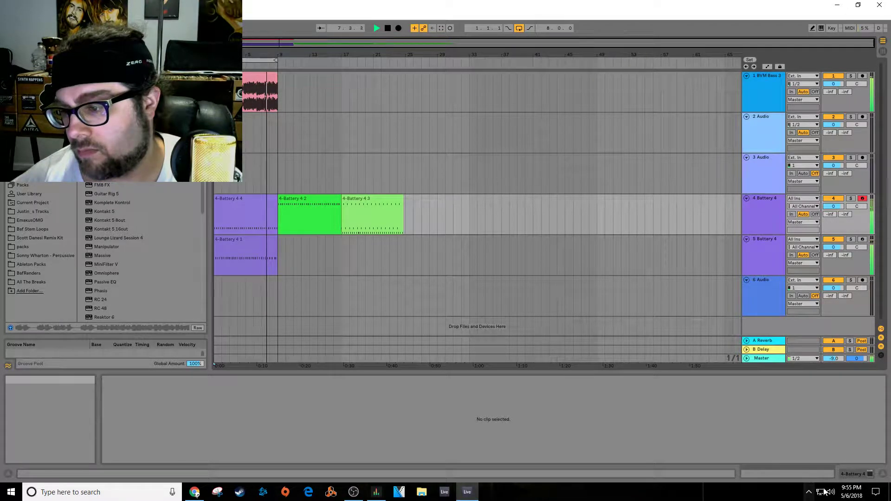
left_click(831, 492)
left_click(741, 470)
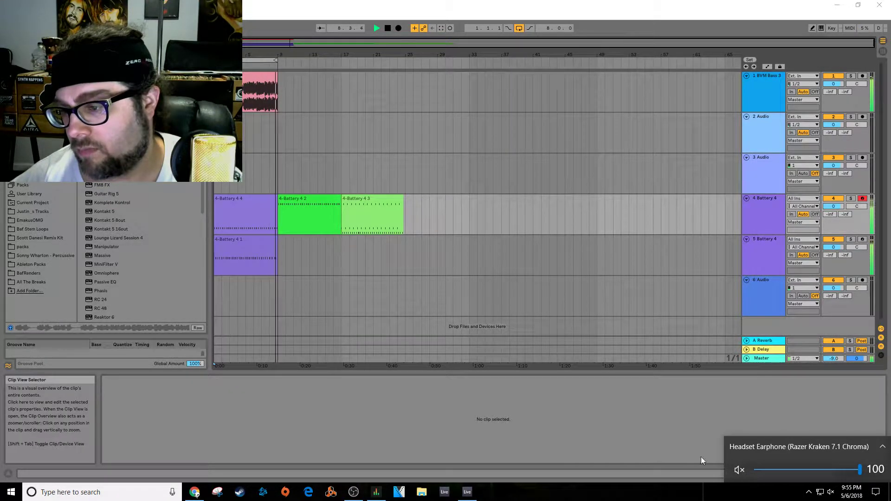
left_click(700, 456)
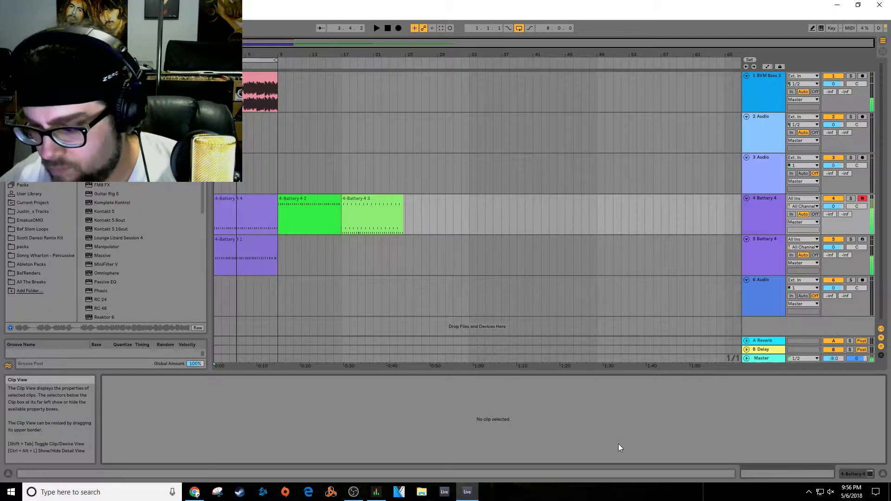
Step: Return to the song start and record another drum layer into the first clip on track 4 across the eight-bar loop
key("space")
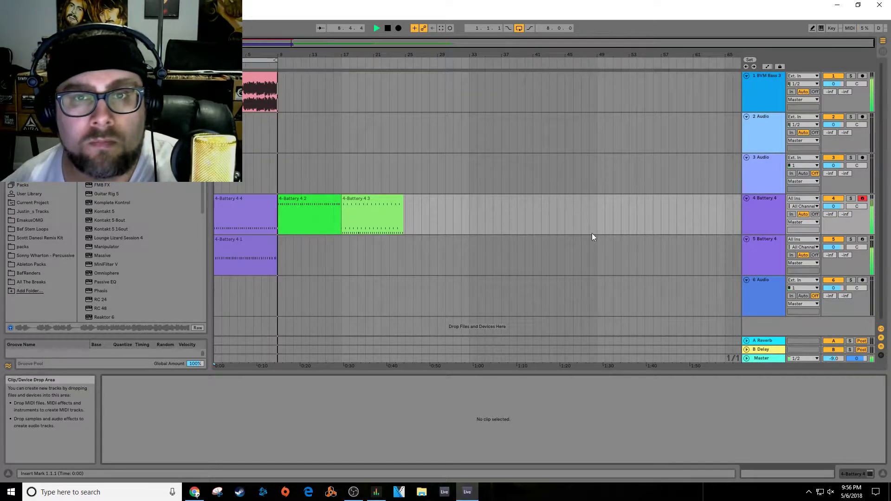
left_click(387, 27)
left_click(398, 28)
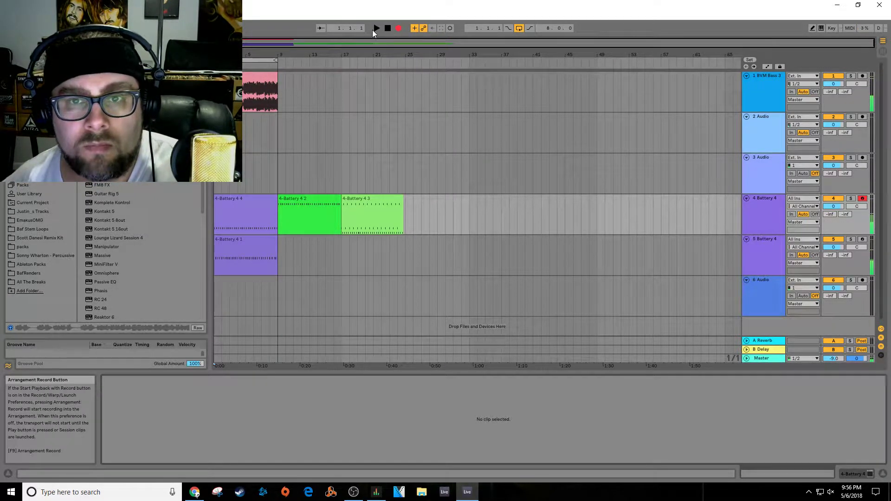
left_click(375, 29)
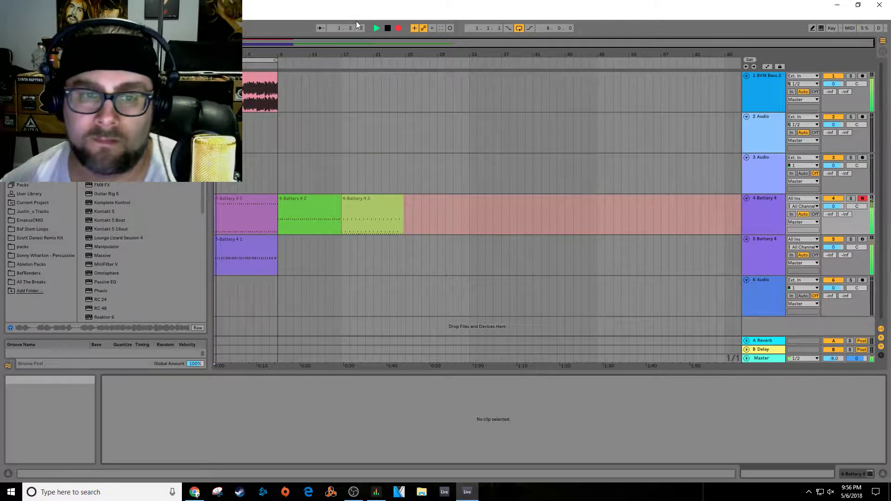
left_click(398, 28)
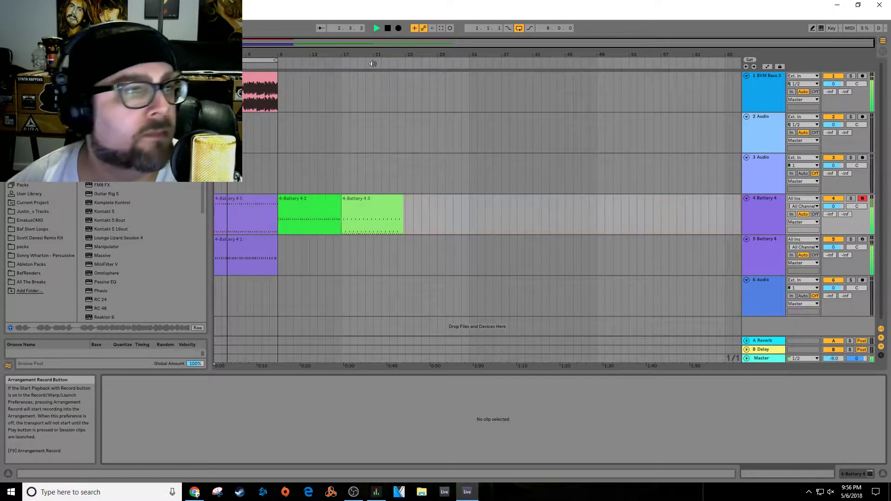
Step: Open the newly recorded clip in an enlarged note editor, then select and quantize all its notes
left_click(246, 210)
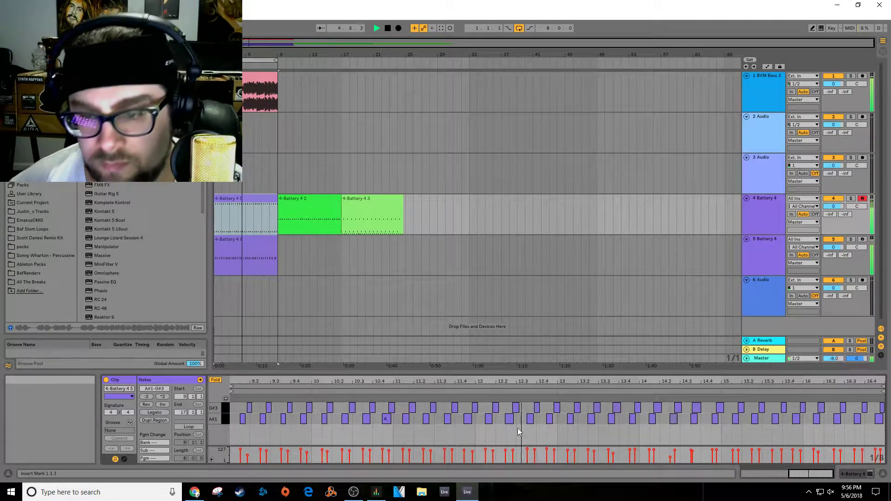
left_click_drag(489, 375, 487, 181)
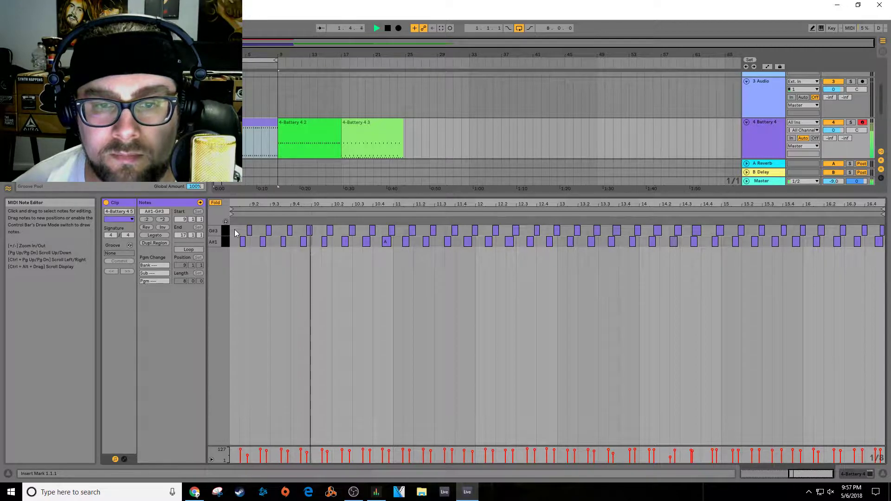
key("ctrl+a")
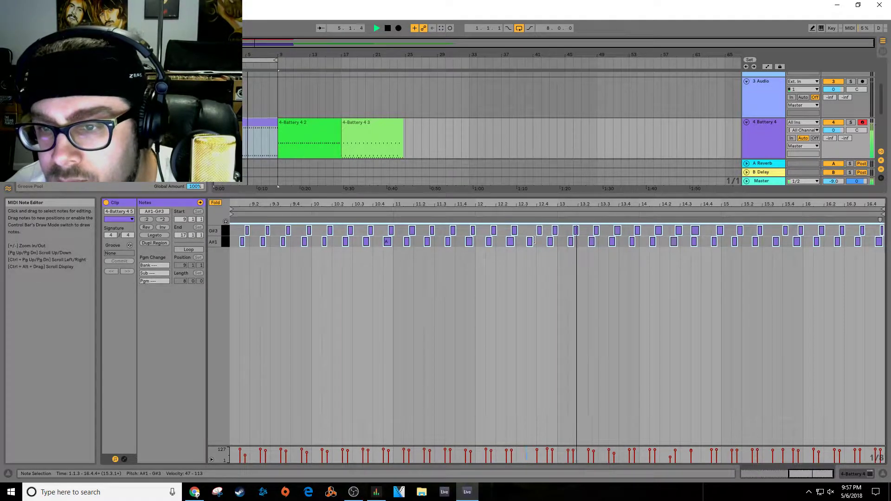
Step: Nudge the stray G#3 notes near 12.4 and 15.4 slightly earlier and the one near 14.4 slightly later
left_click(537, 234)
left_click_drag(539, 232, 535, 231)
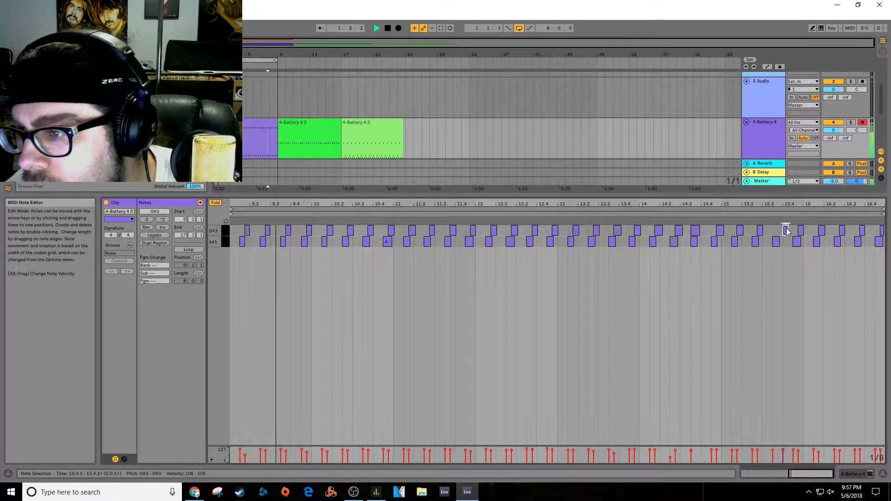
left_click_drag(785, 230, 781, 231)
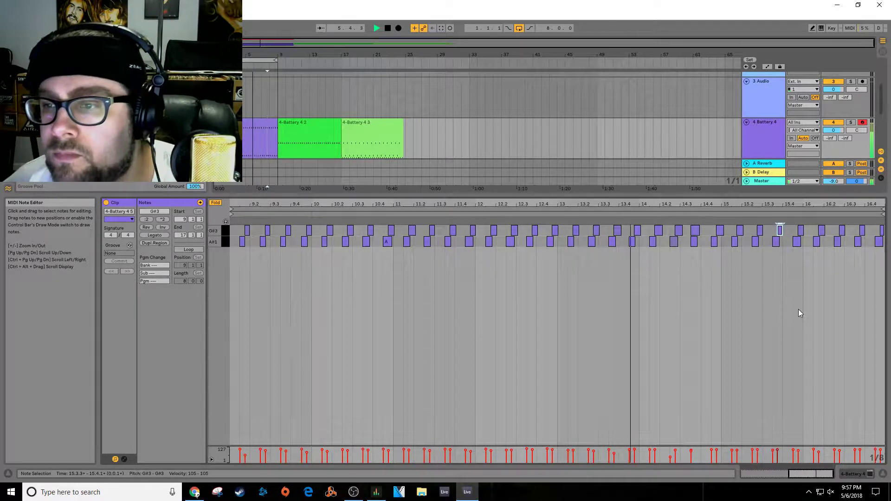
left_click_drag(697, 231, 701, 231)
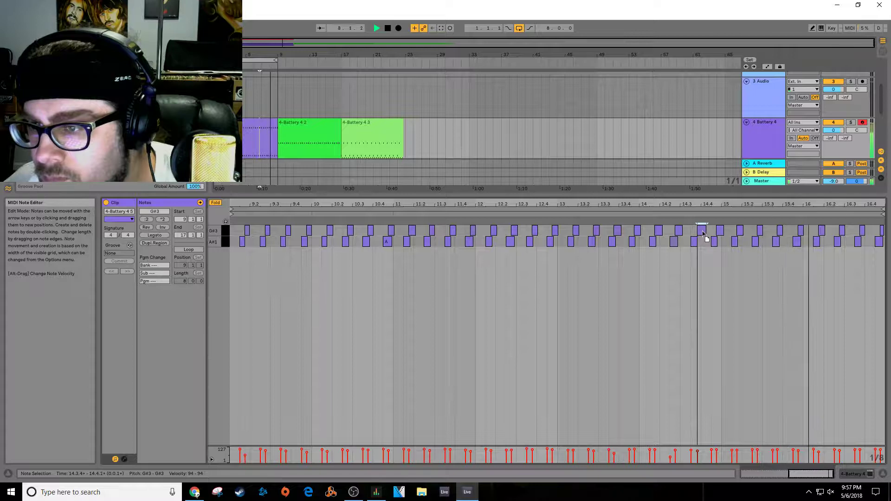
Step: Set the note editor's fixed grid to 1/16 and select all notes in the clip
right_click(680, 274)
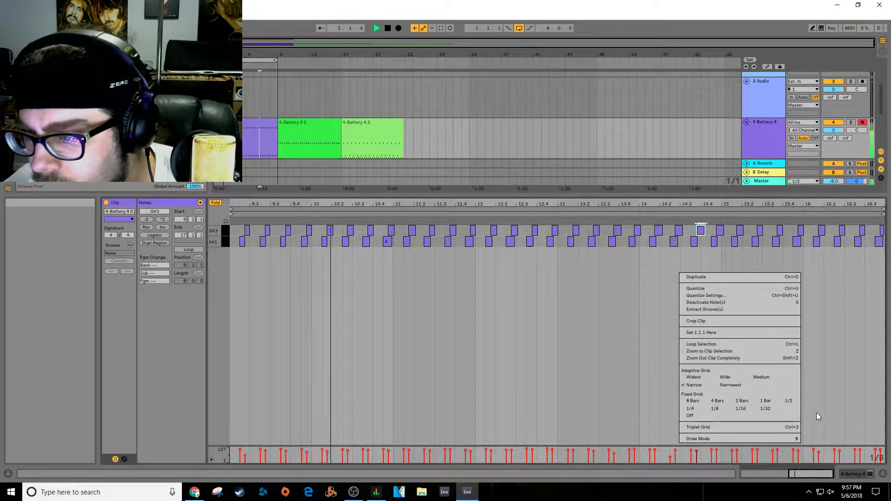
left_click(742, 409)
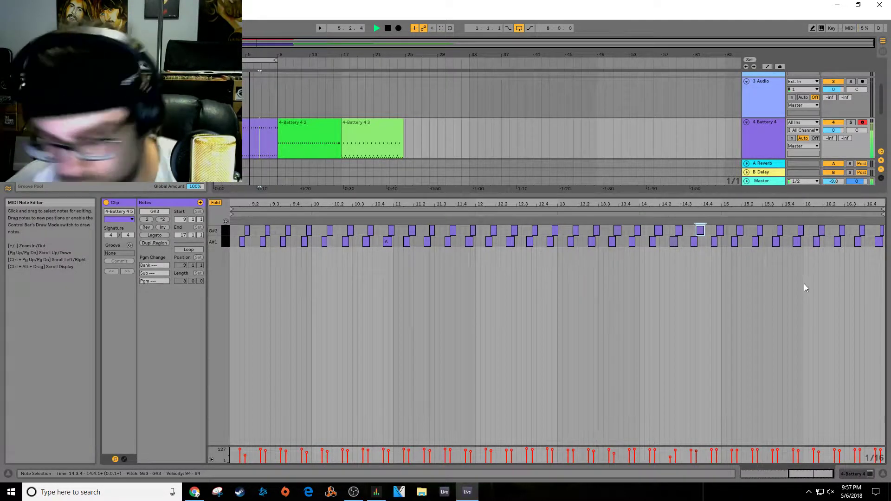
key("ctrl+a")
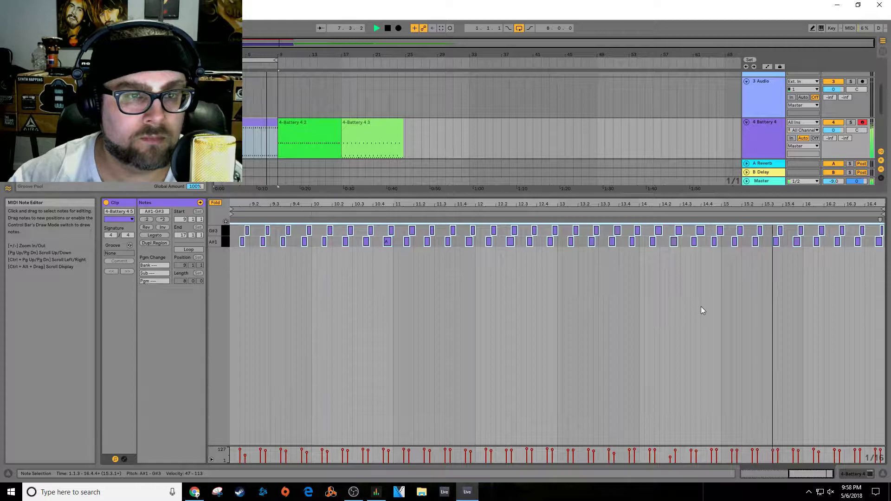
Step: Restart from bar 1 and overdub a G#1 drum part onto track 4 through the eight-bar loop, then end recording
key("space")
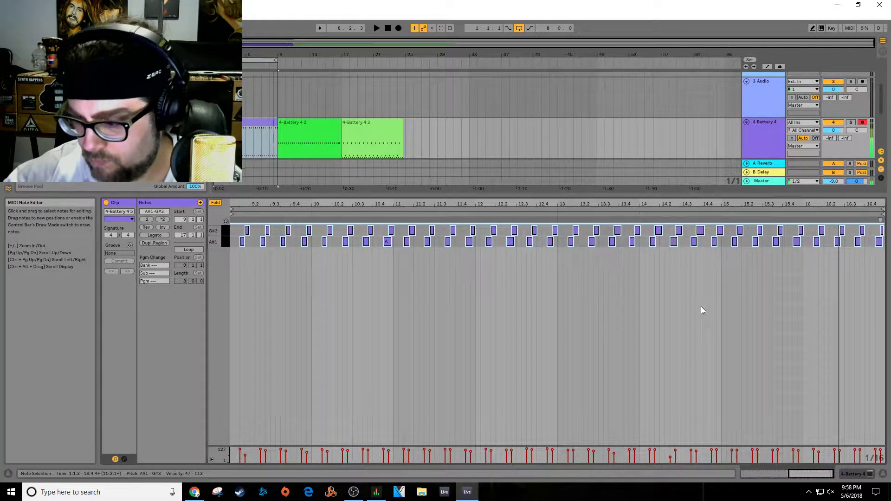
key("space")
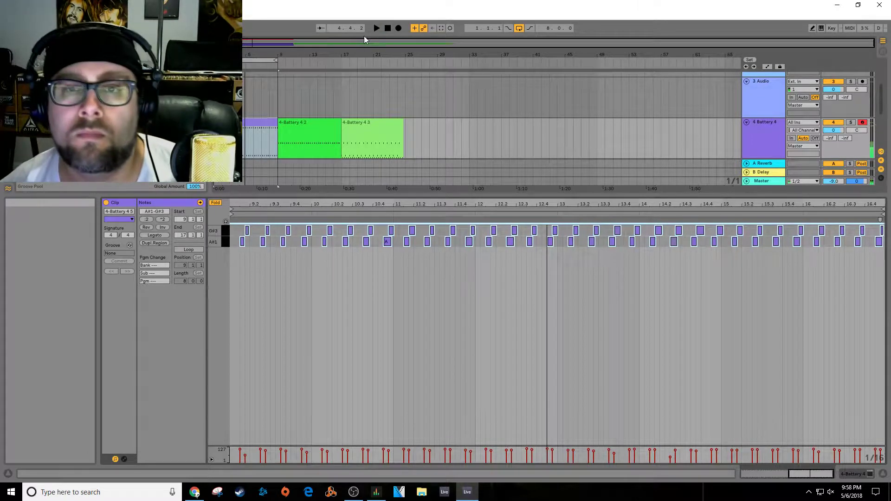
left_click(385, 30)
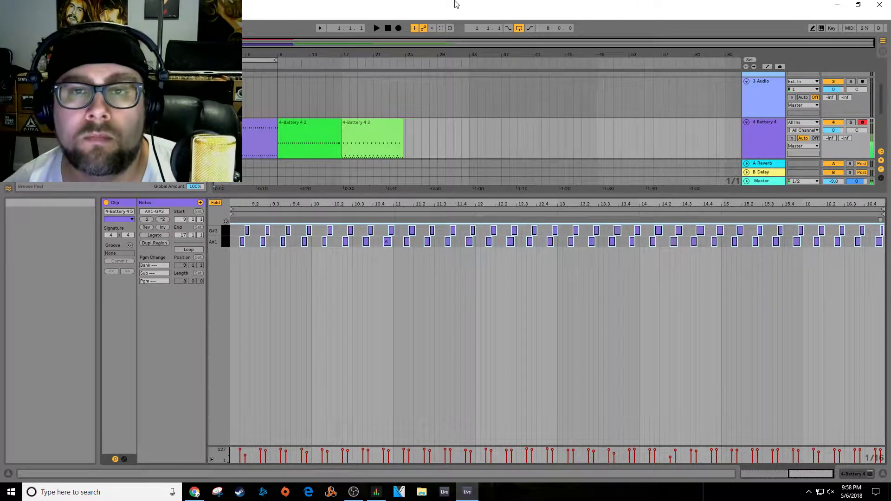
left_click(398, 28)
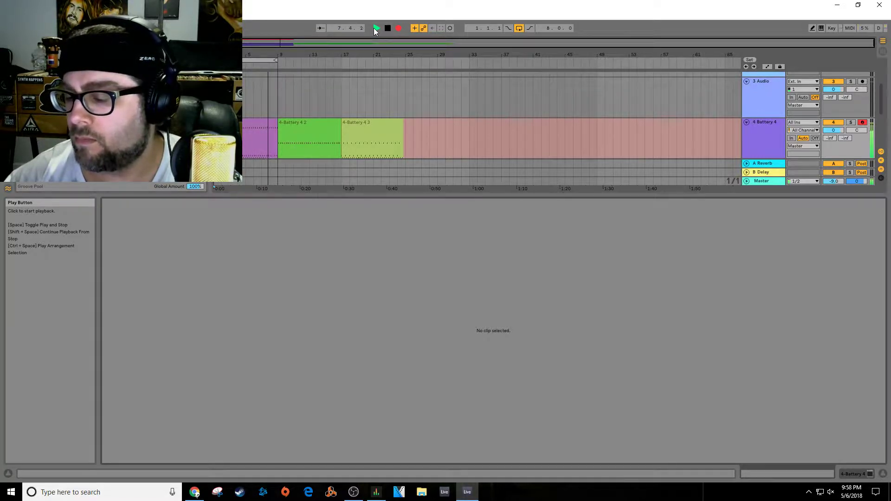
left_click(375, 29)
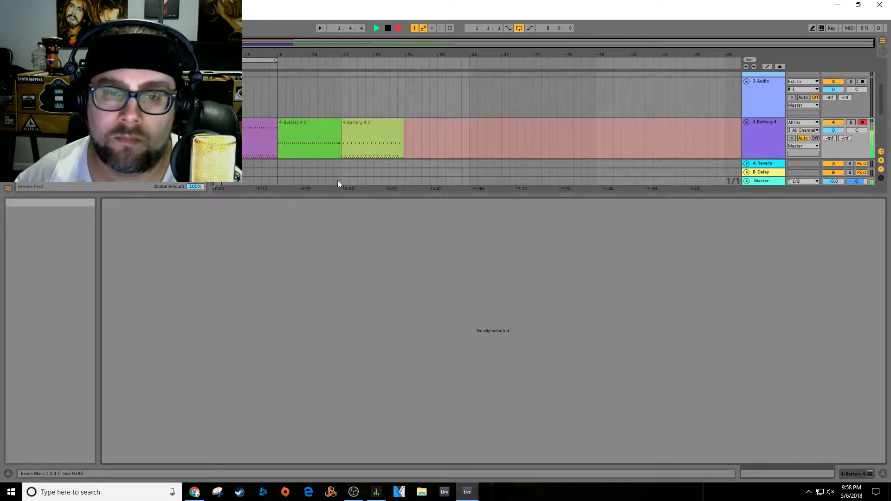
key("F9")
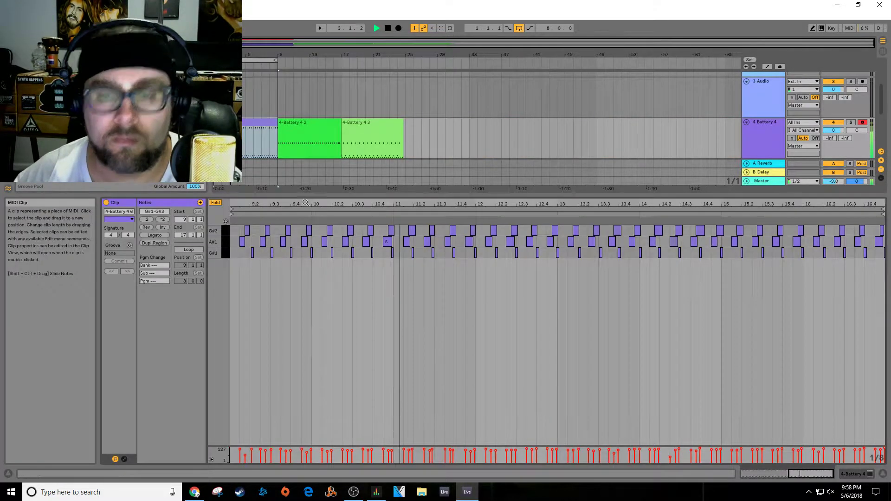
Step: Select and quantize all notes of the overdubbed clip, then shrink the note editor to show all the tracks
key("ctrl+a")
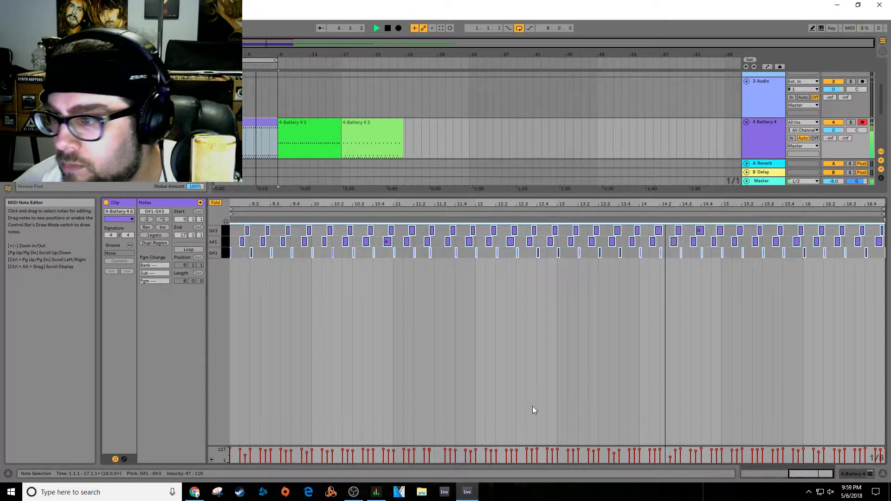
left_click(478, 173)
key("ctrl+alt+b")
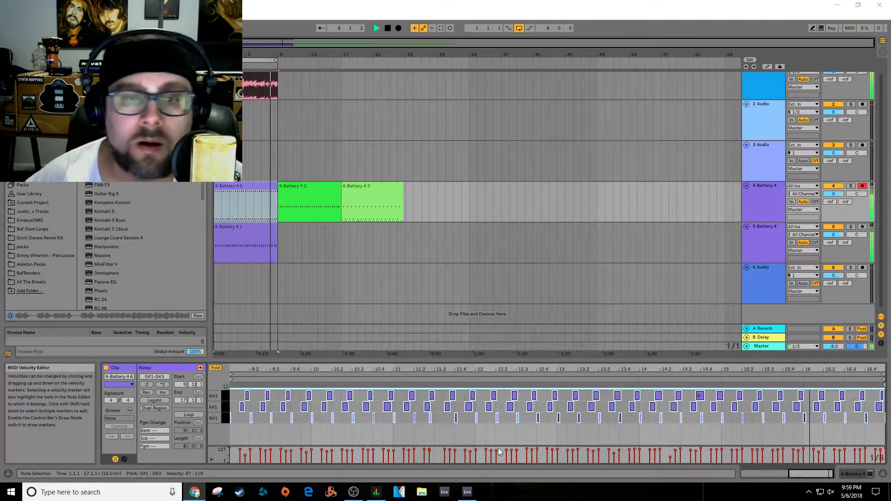
scroll(604, 260, "up", 1)
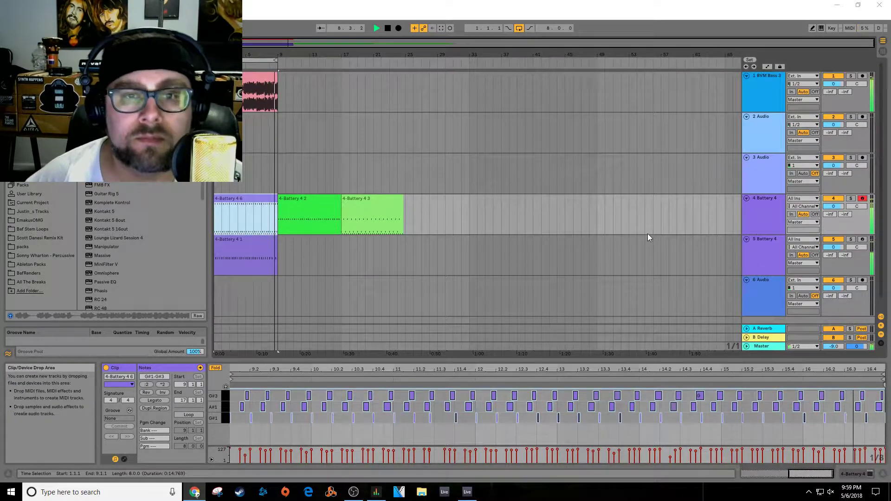
Step: Insert a MIDI track below track 3 and load the Omnisphere plug-in onto it
right_click(765, 168)
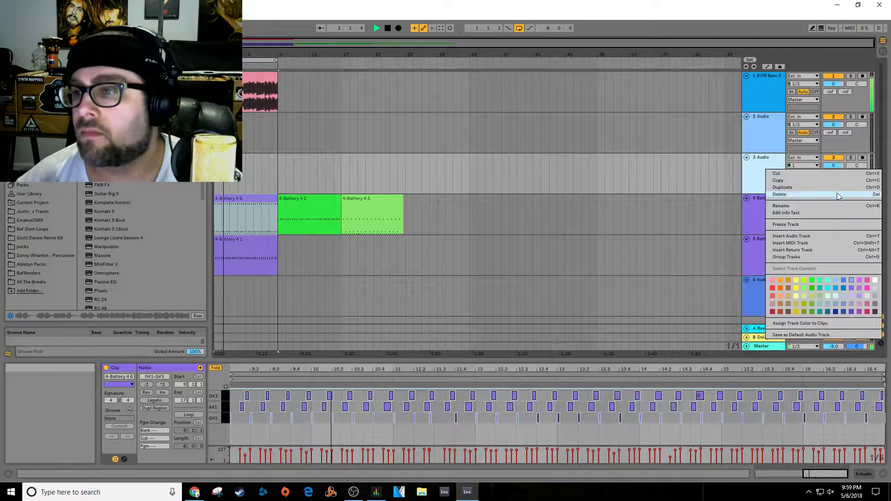
left_click(831, 245)
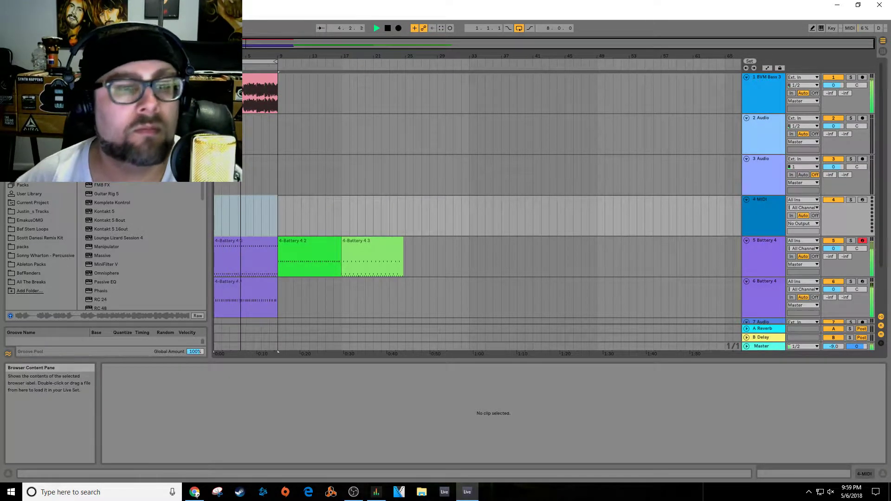
scroll(139, 246, "down", 1)
scroll(138, 186, "down", 4)
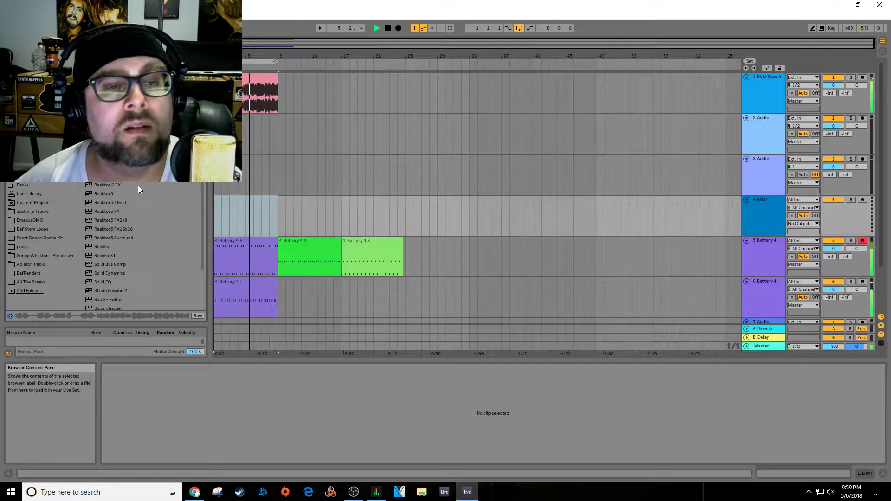
scroll(138, 186, "down", 2)
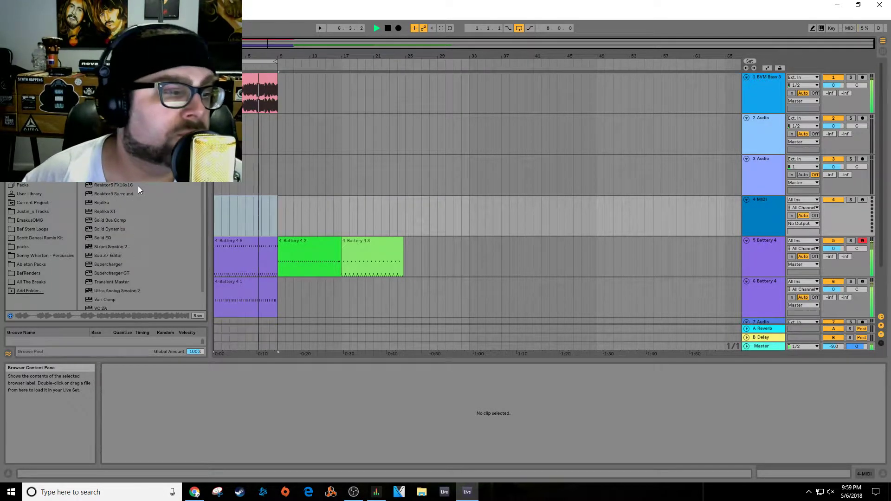
scroll(138, 186, "down", 1)
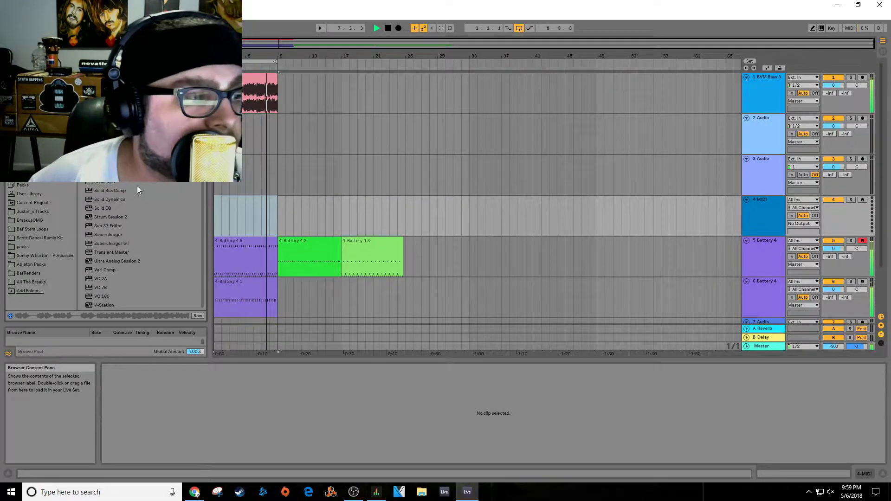
scroll(137, 186, "up", 2)
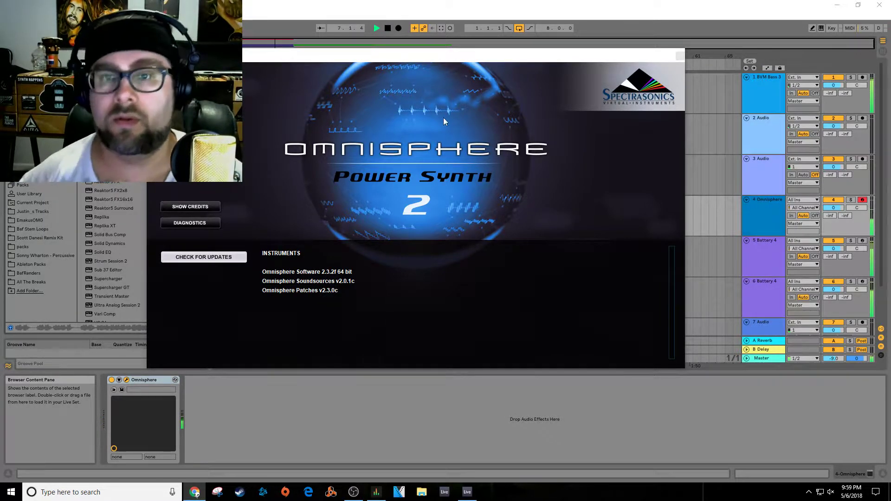
Step: Move the Omnisphere window away from the arrangement and delete the eight-bar bass clip on track 1
left_click(396, 210)
left_click_drag(318, 56, 319, 200)
key("ctrl+z")
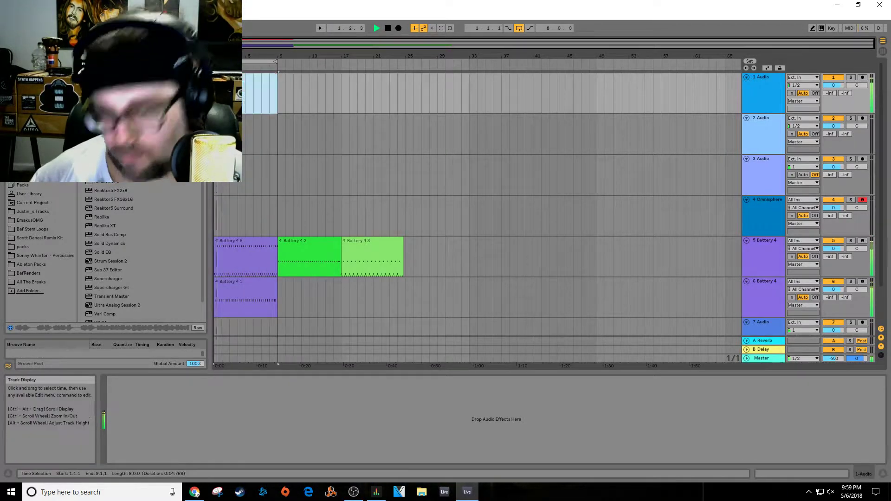
Step: Bring up Omnisphere on track 4, place its window fully in view, and filter the patches to the Synth Bass category
left_click(764, 219)
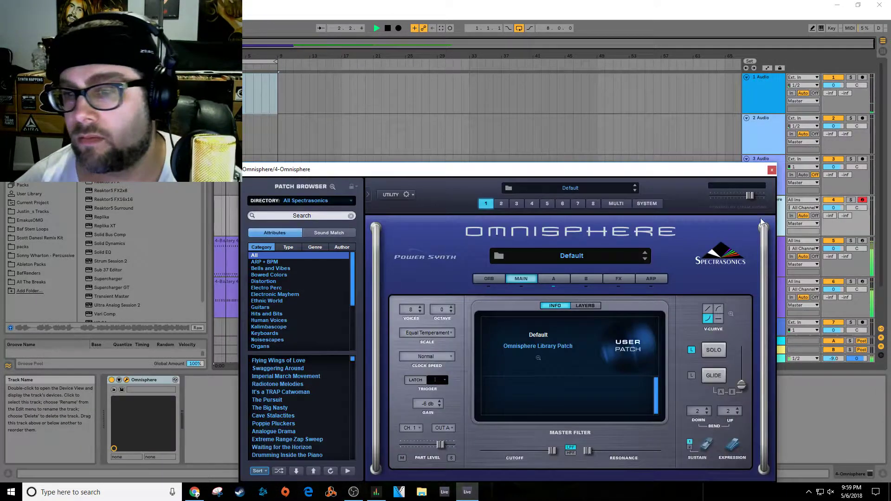
left_click_drag(474, 169, 492, 41)
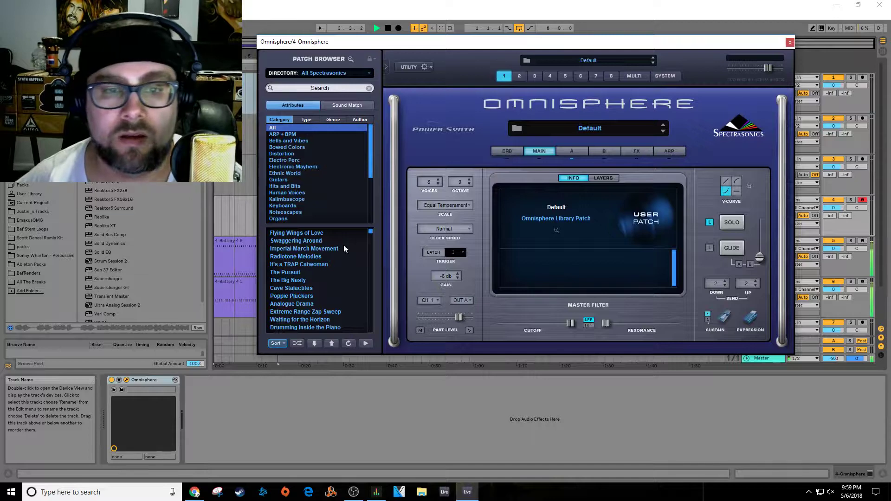
scroll(288, 185, "down", 5)
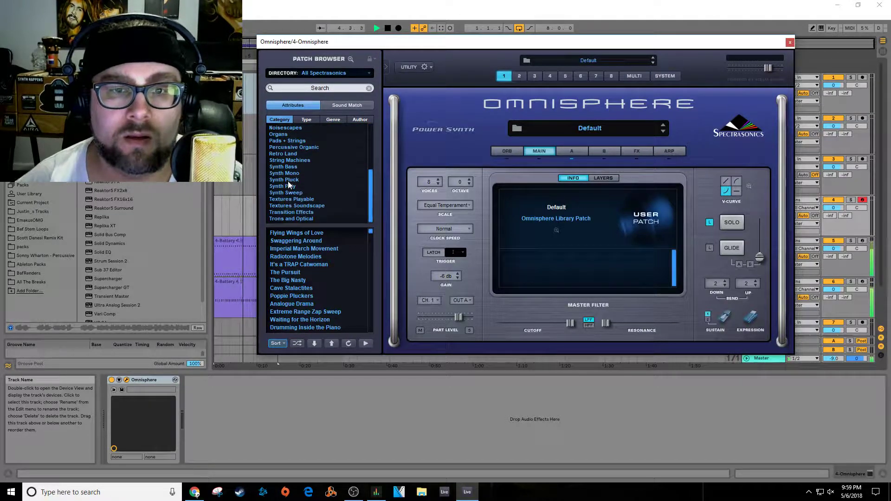
left_click(297, 166)
Step: Audition Synth Bass patches from Air Ranger Bass through Bass Feeders, Bass Octomeister, Bobbing Cyborg, Buzzy Reprisal and Camouflage Bass to Chest Press Bass
left_click(307, 240)
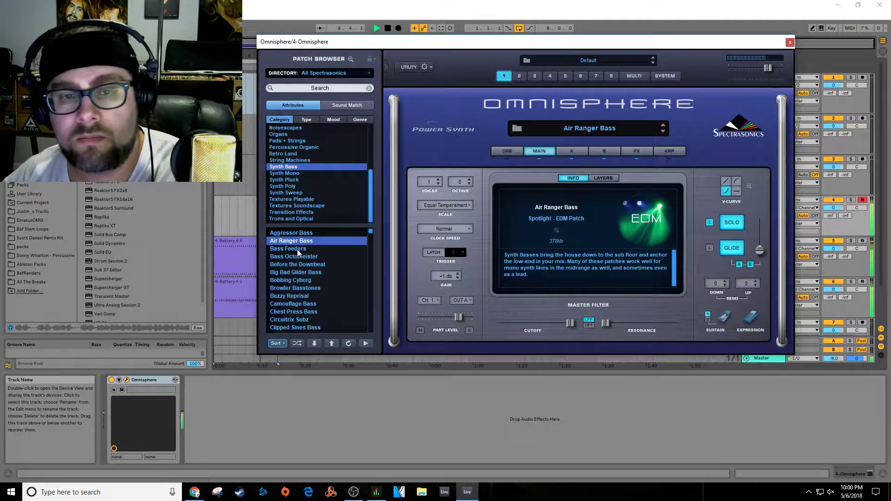
left_click(298, 252)
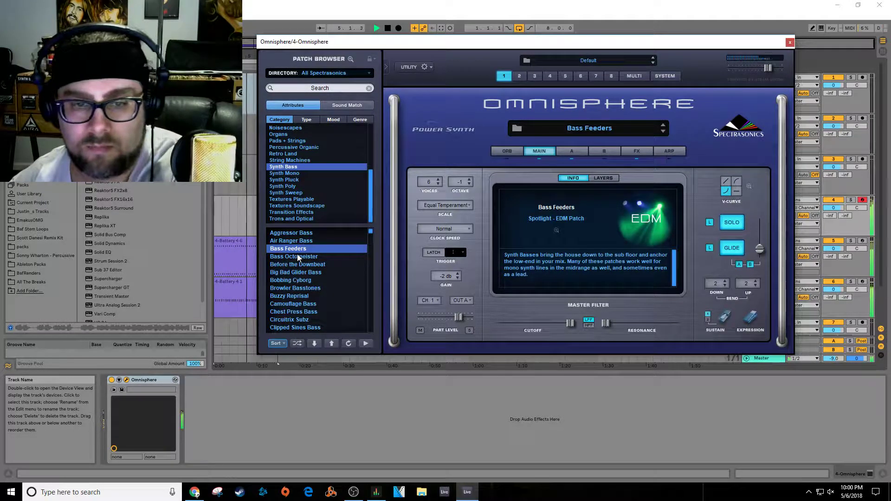
left_click(279, 258)
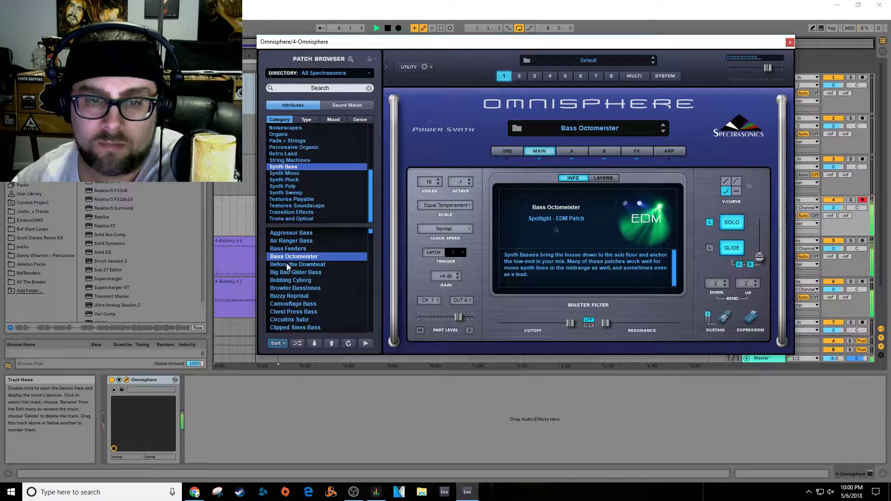
left_click(286, 263)
left_click(291, 280)
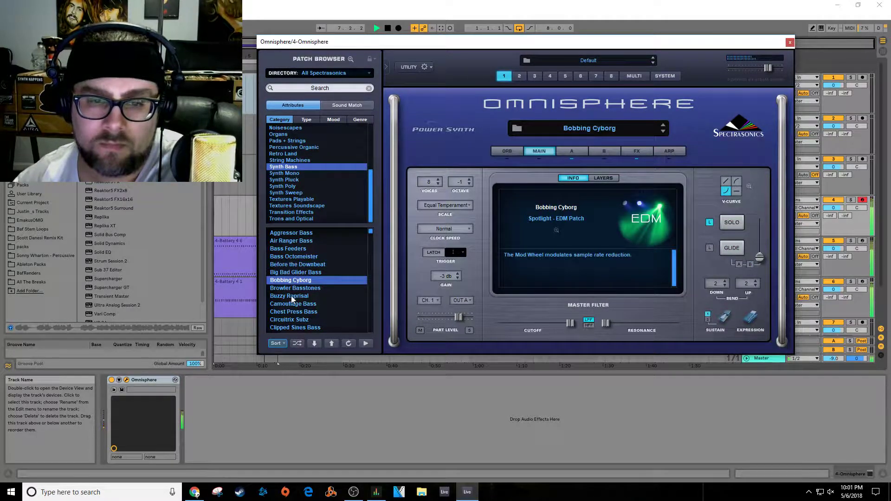
left_click(293, 296)
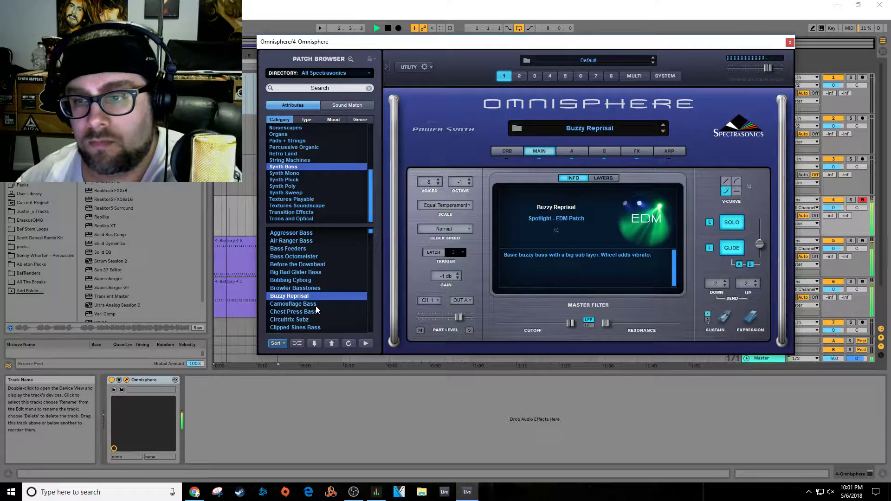
left_click(316, 306)
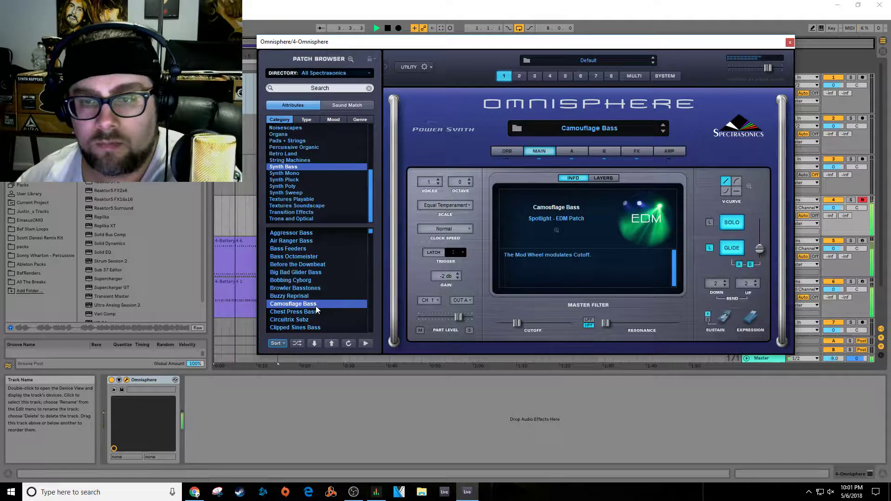
left_click(319, 310)
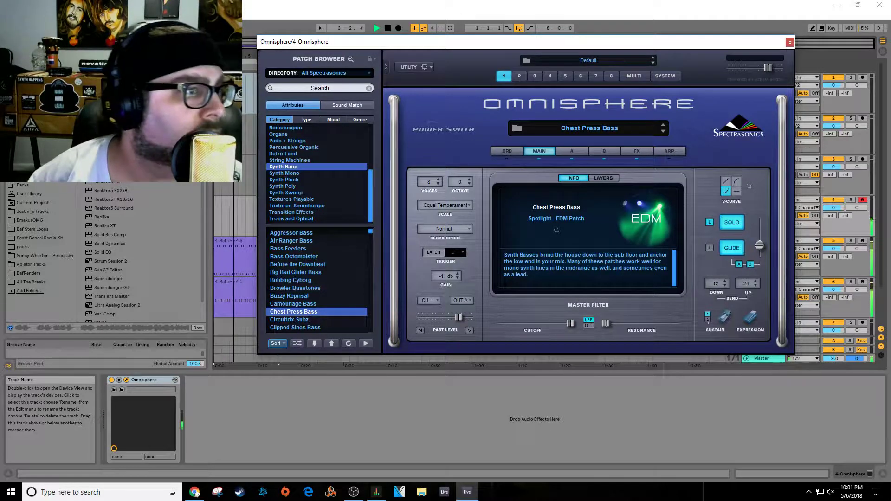
left_click(194, 491)
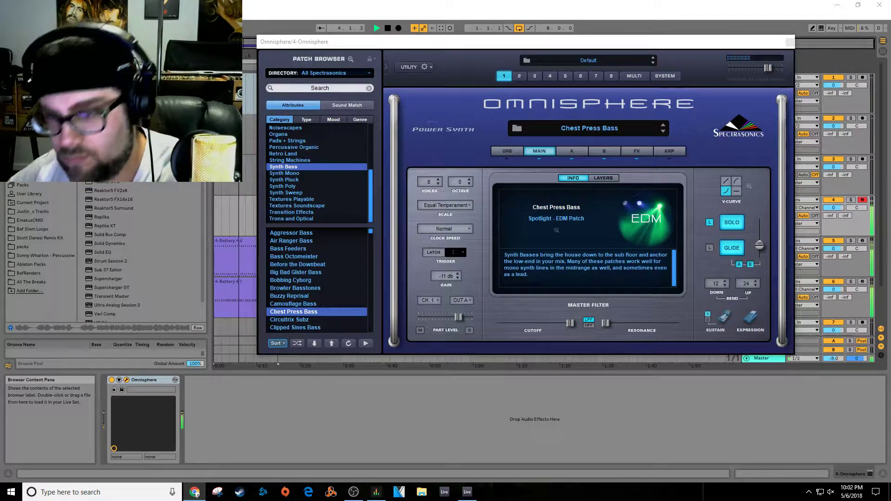
Step: Audition further bass patches, including Circuitrix Subz, Crackle Bass, Deep Detuner Bass and Deep Wow Bender, and load Deeply Disturbed Bass
left_click(294, 320)
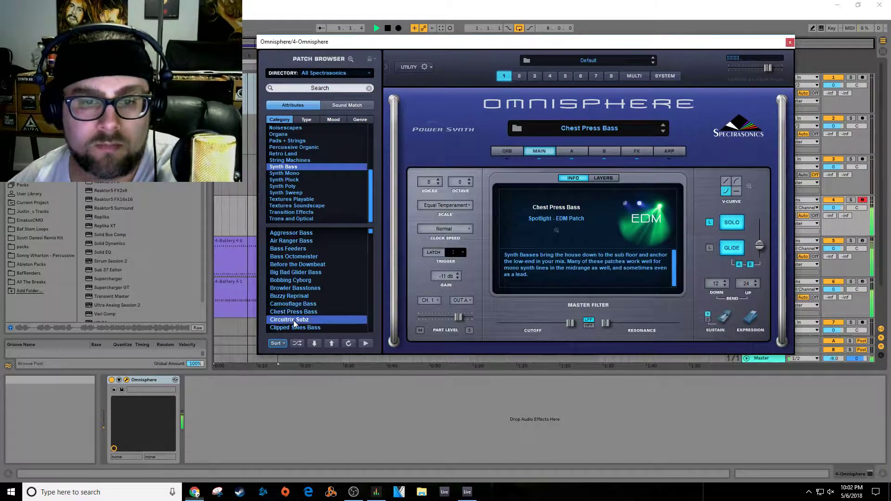
scroll(308, 294, "down", 2)
left_click(308, 310)
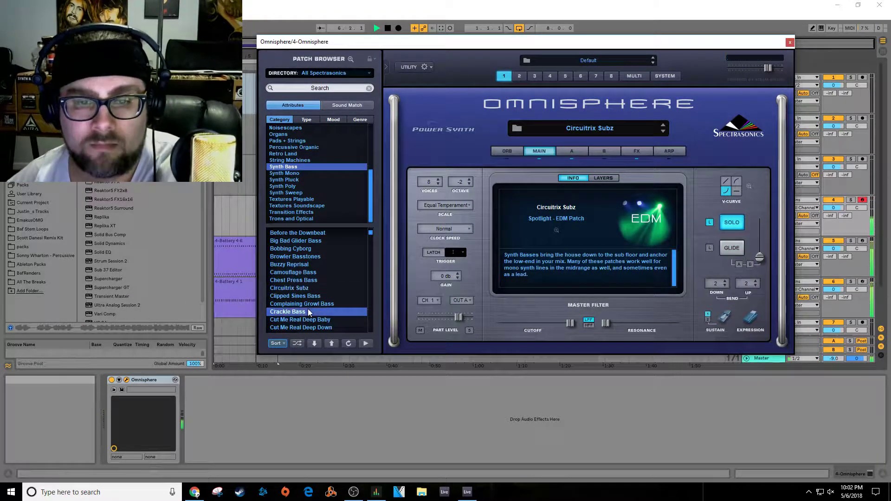
scroll(308, 308, "down", 3)
left_click(308, 296)
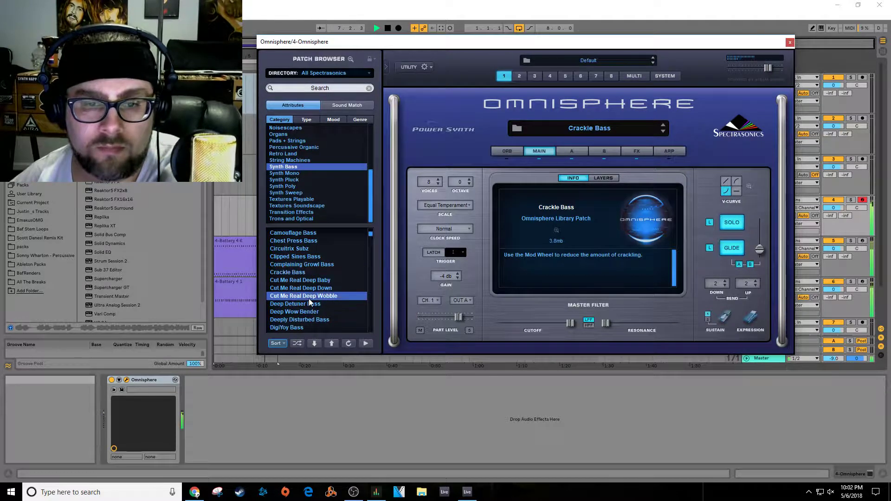
left_click(309, 308)
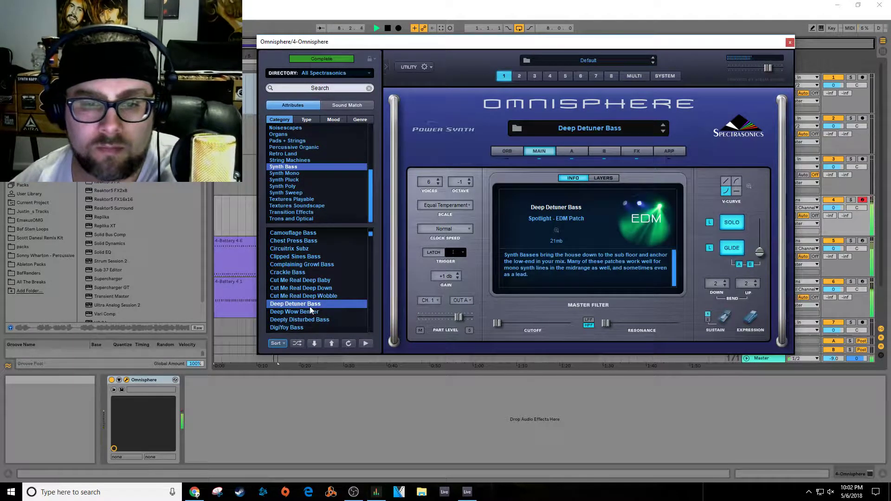
left_click(302, 311)
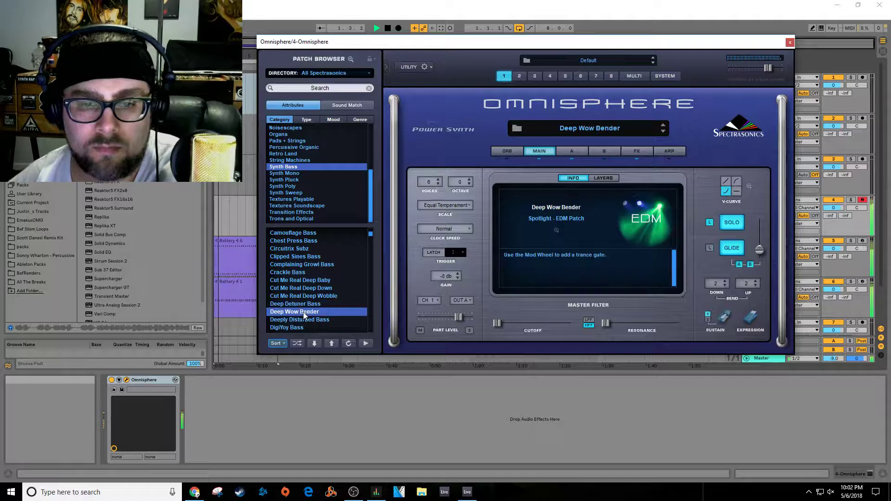
left_click(304, 318)
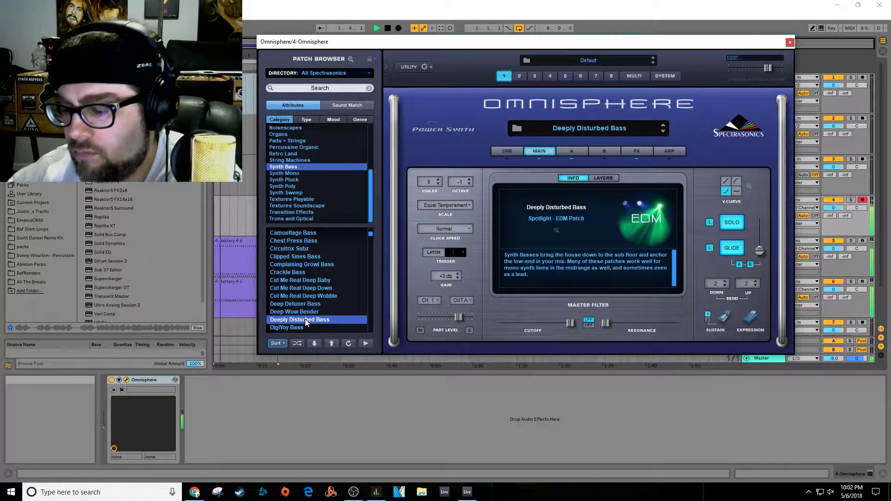
Step: Return the song to its start, record an eight-bar bass part with Omnisphere on track 4, and play it back
left_click(388, 29)
left_click(388, 29)
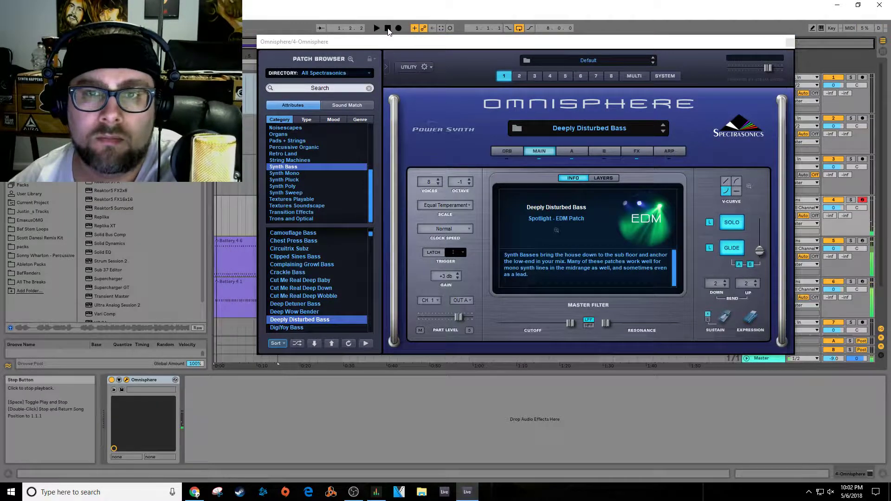
left_click(398, 29)
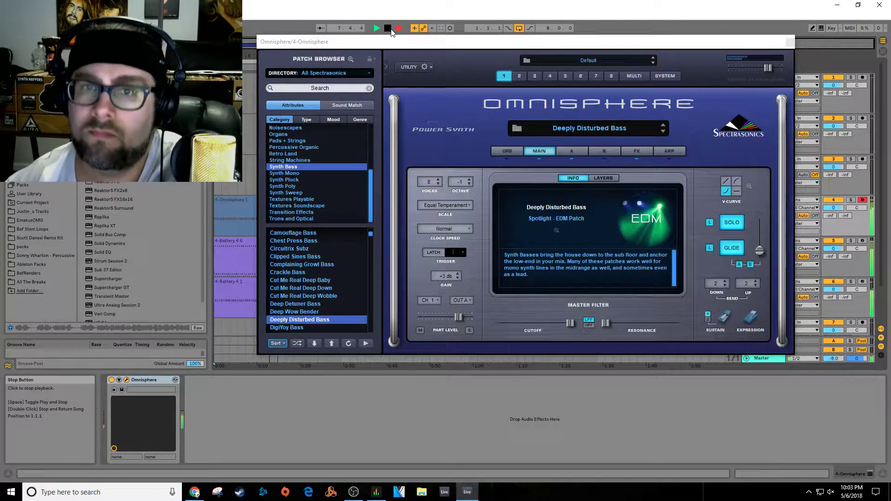
left_click(388, 29)
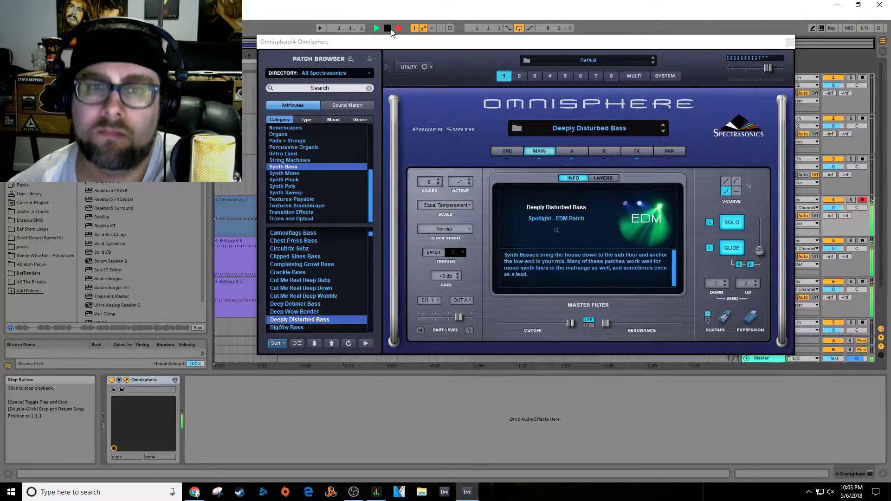
key("space")
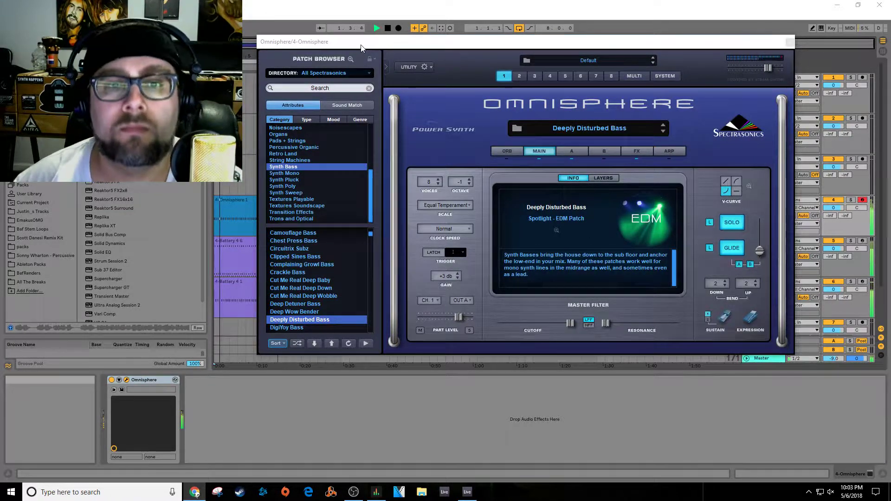
Step: Move the Omnisphere window aside, open the recorded bass clip on track 4 and quantize all its notes to 1/16T
left_click_drag(351, 41, 466, 30)
double_click(242, 201)
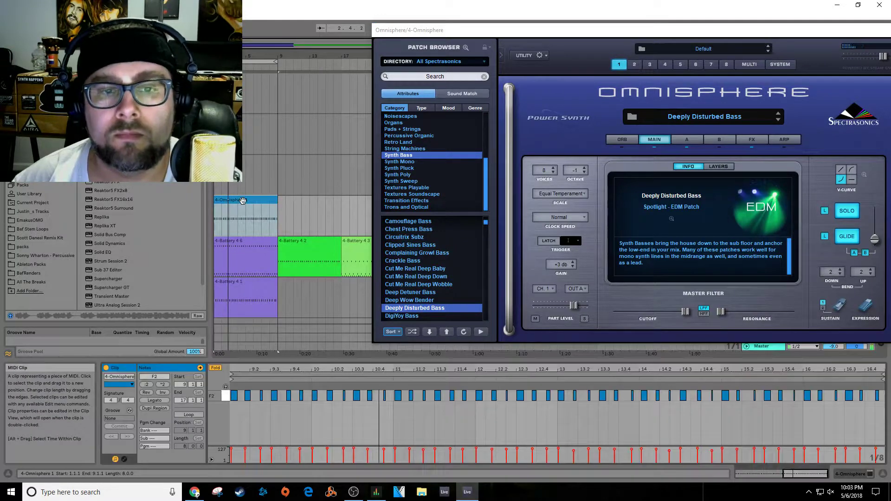
left_click(459, 430)
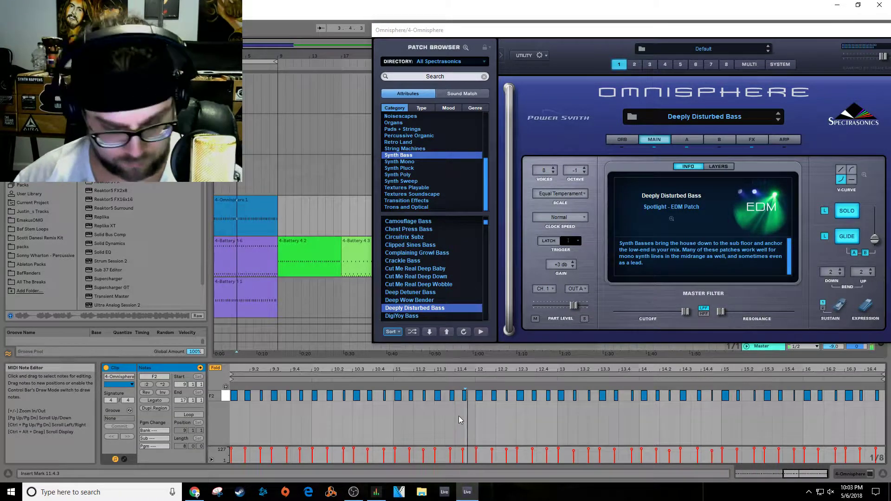
right_click(391, 413)
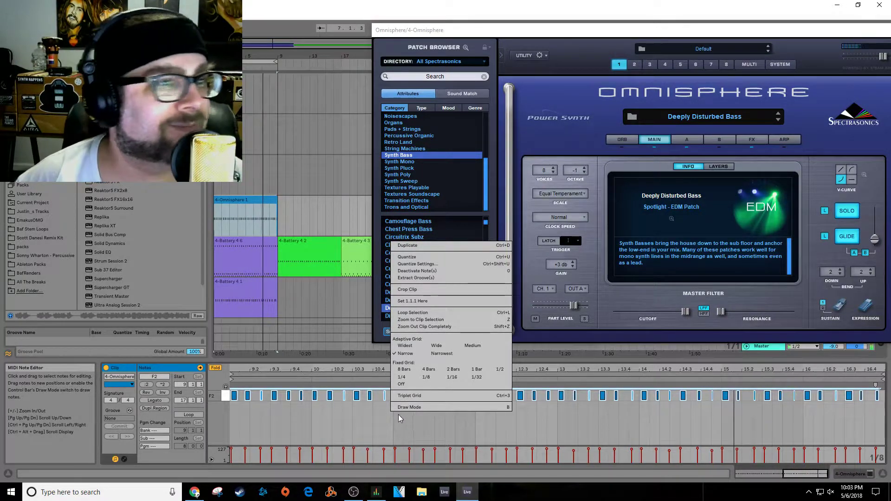
left_click(444, 264)
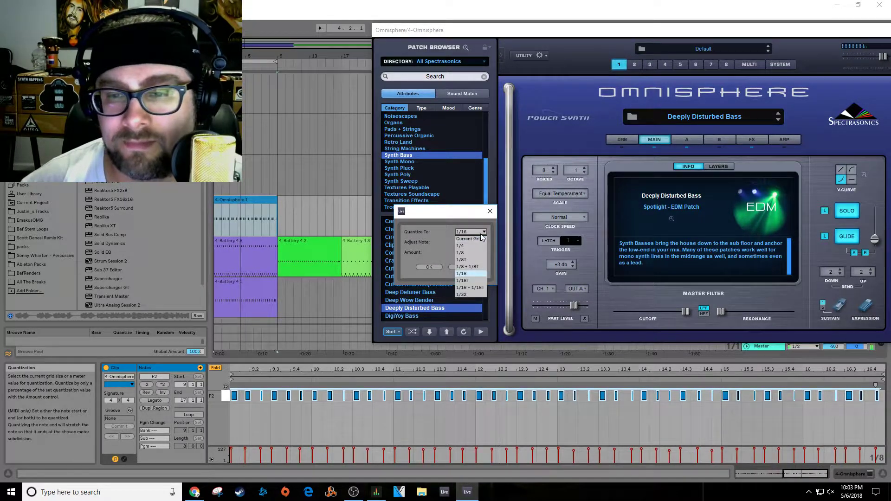
left_click(471, 280)
left_click(428, 267)
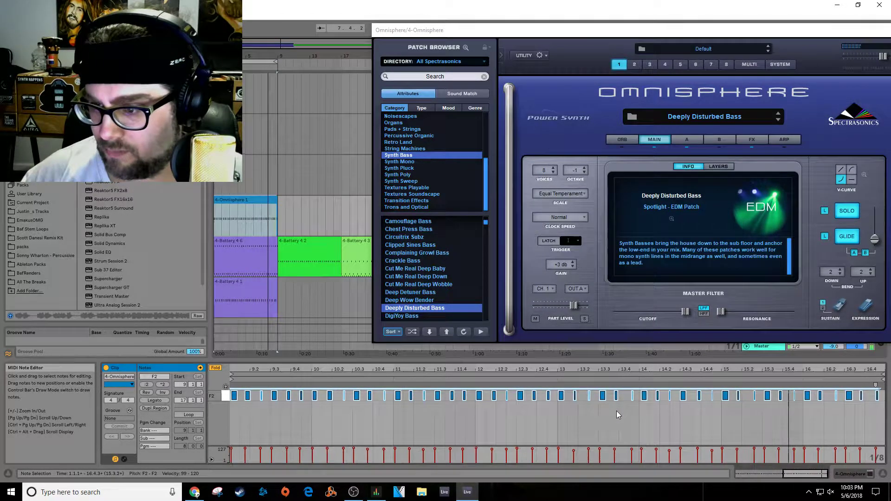
Step: Bring the start of bar 9 into view in the bass clip and select the first bass note there
left_click(312, 425)
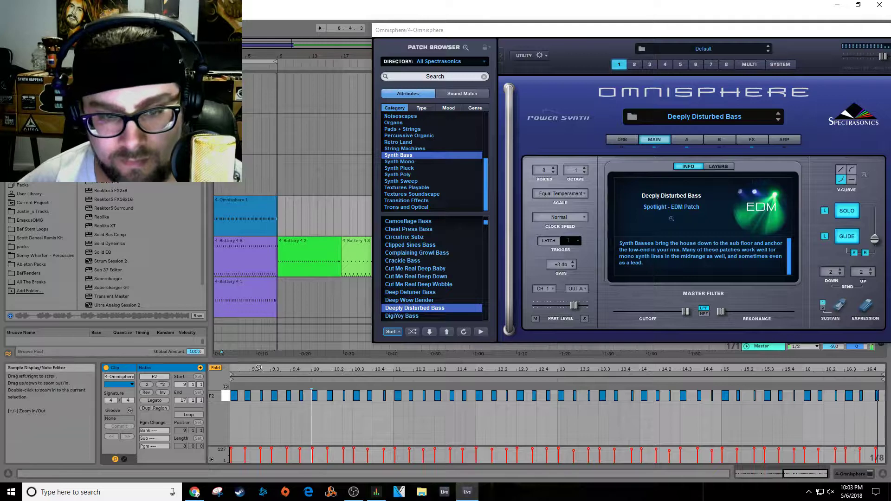
mouse_move(315, 369)
left_mouse_down()
mouse_move(316, 345)
mouse_move(325, 380)
left_mouse_up()
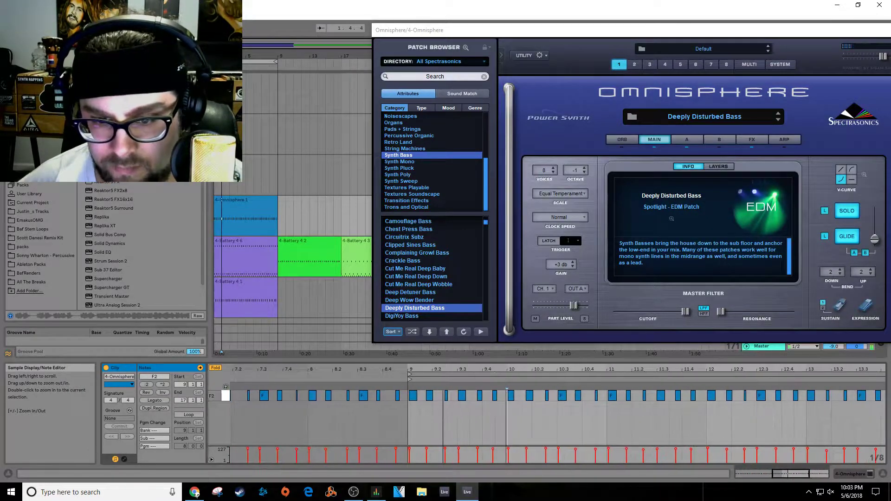
left_click(408, 400)
left_click(413, 396)
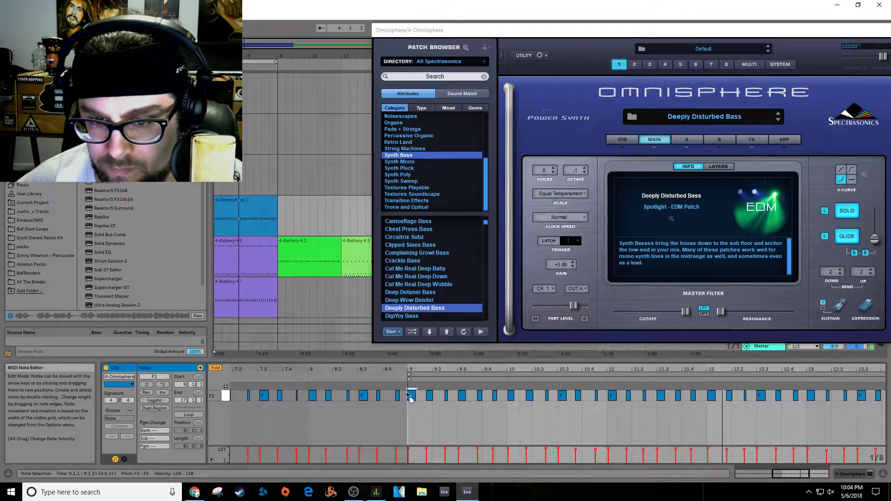
Step: Examine the timing of the bass notes against the grid across the clip, up close and as a whole
key("minus")
key("minus")
key("minus")
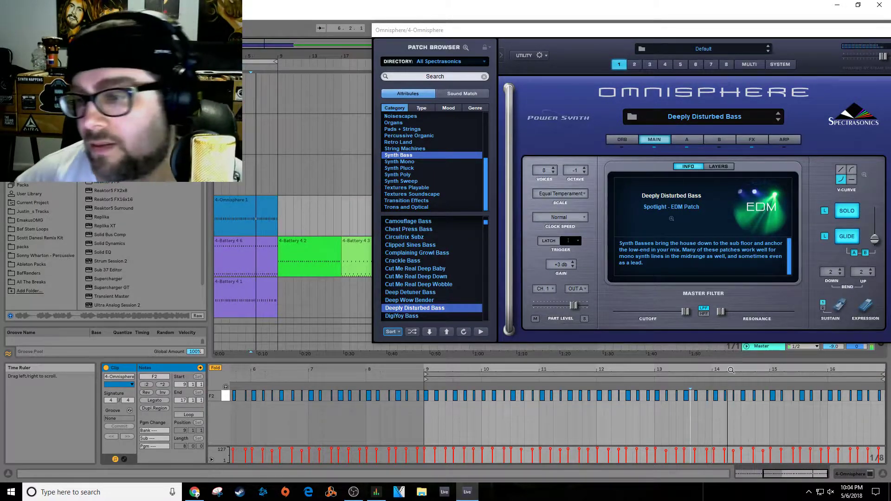
key("plus")
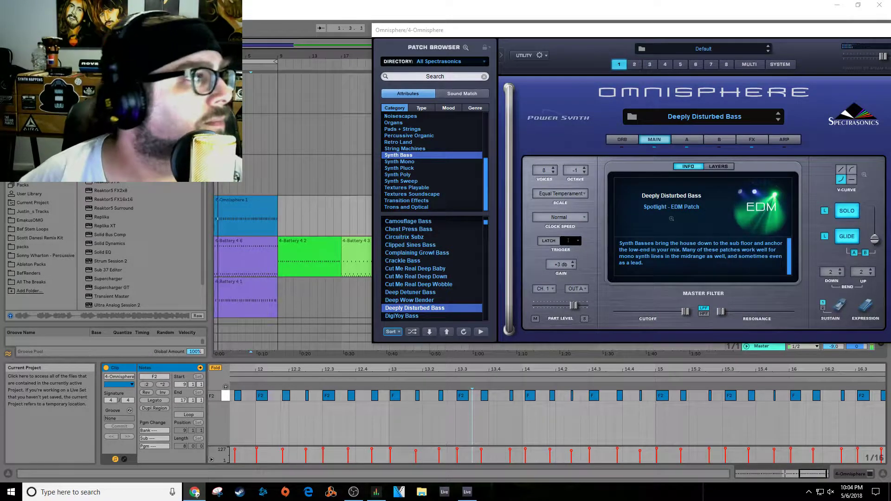
left_click(526, 407)
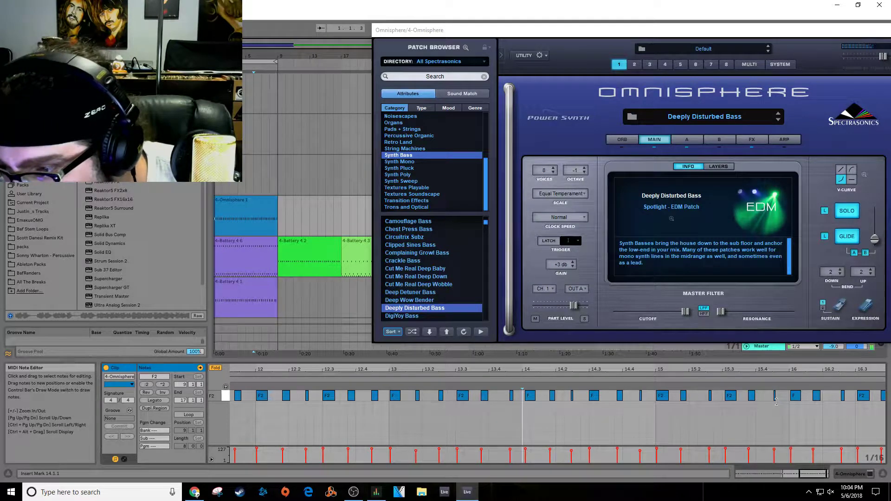
left_click_drag(742, 371, 742, 362)
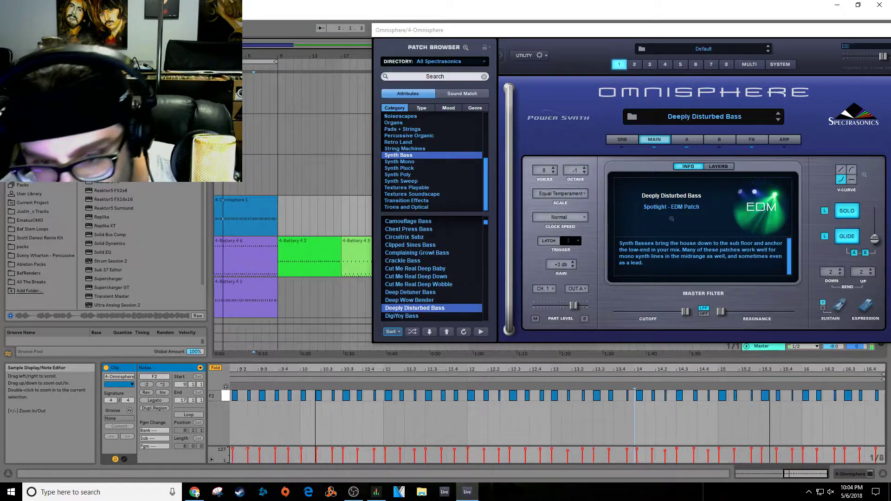
left_click_drag(462, 371, 463, 362)
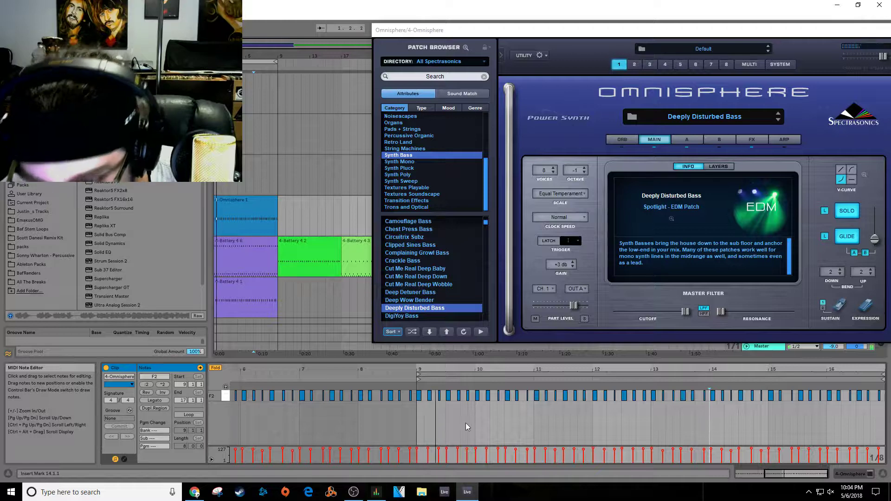
left_click_drag(515, 364, 515, 369)
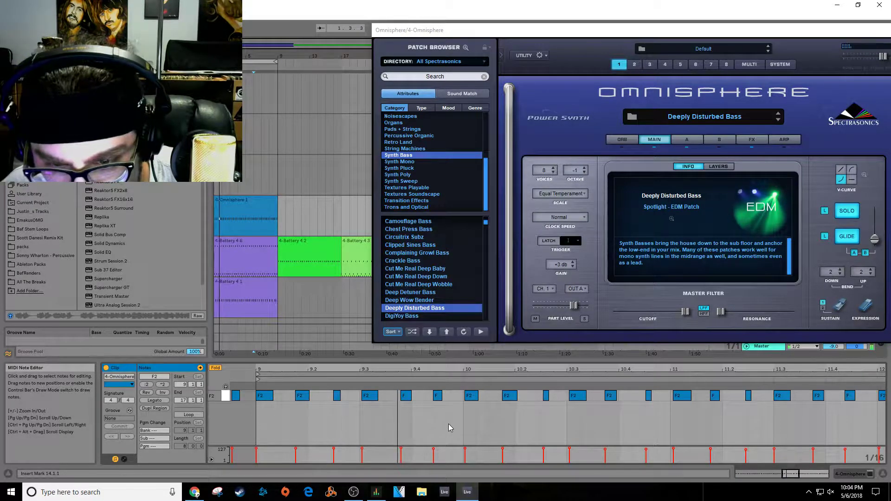
Step: Move the two bass notes around bar 10 onto the grid at 9.4.3 and 10.1.1, and play the part back
left_click(437, 396)
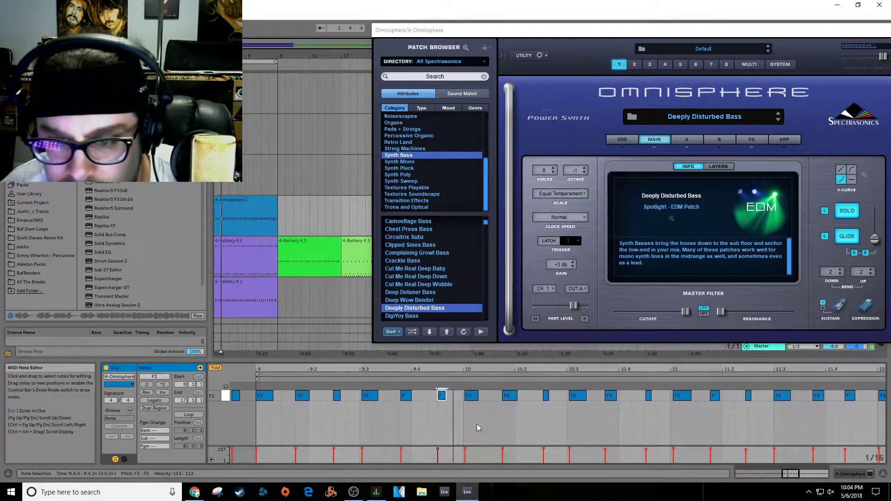
left_click(470, 397)
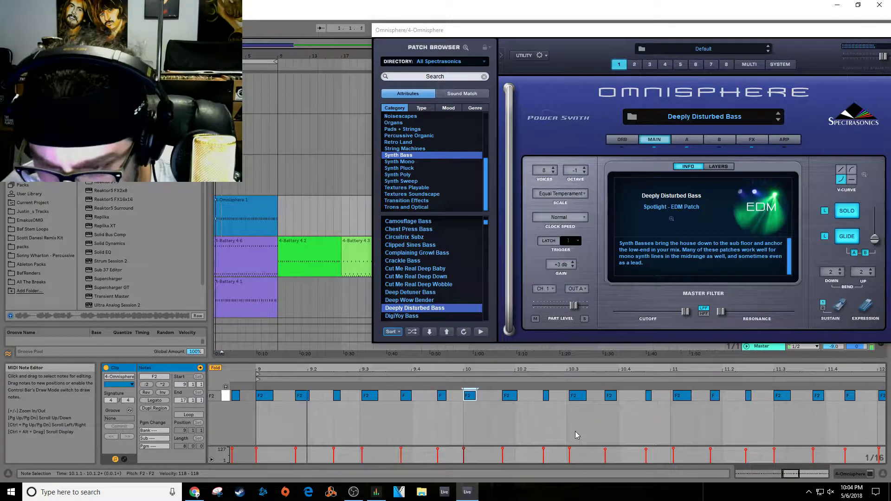
left_click(548, 409)
right_click(550, 411)
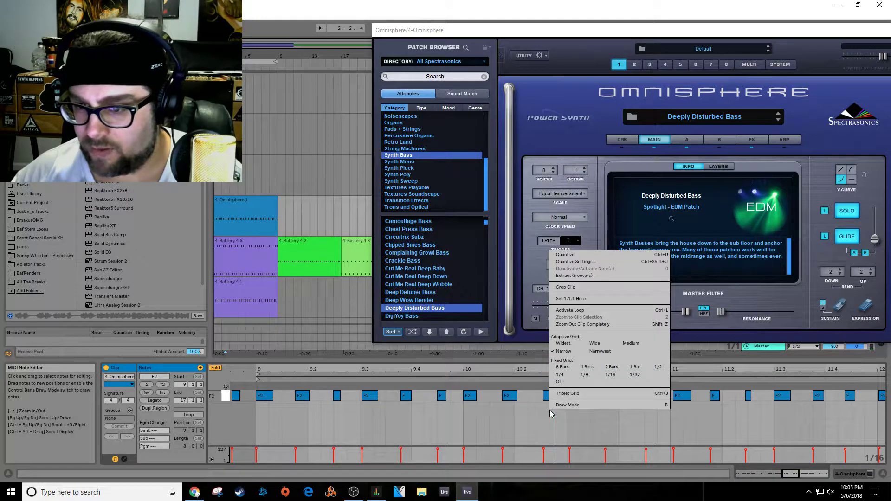
right_click(521, 417)
right_click(521, 417)
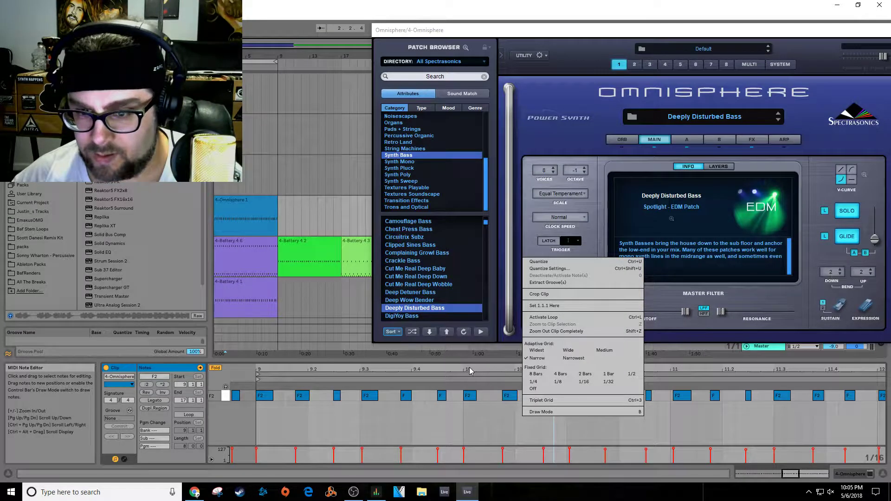
left_click(450, 397)
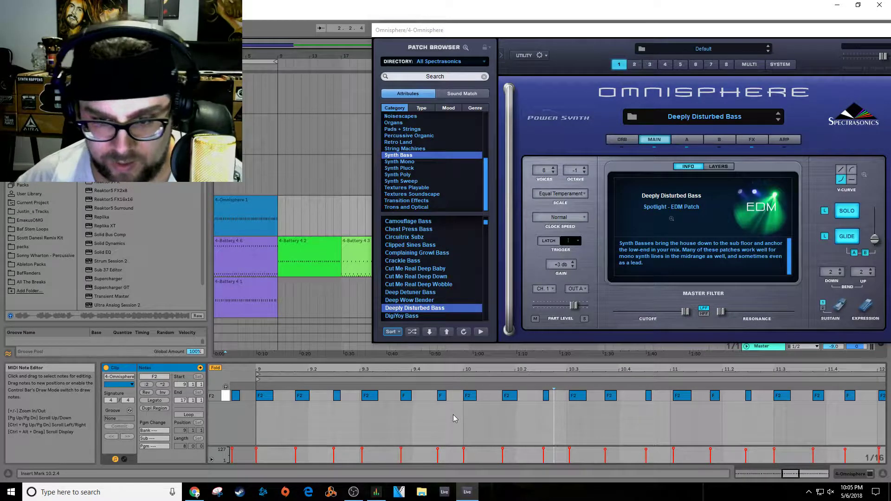
key("space")
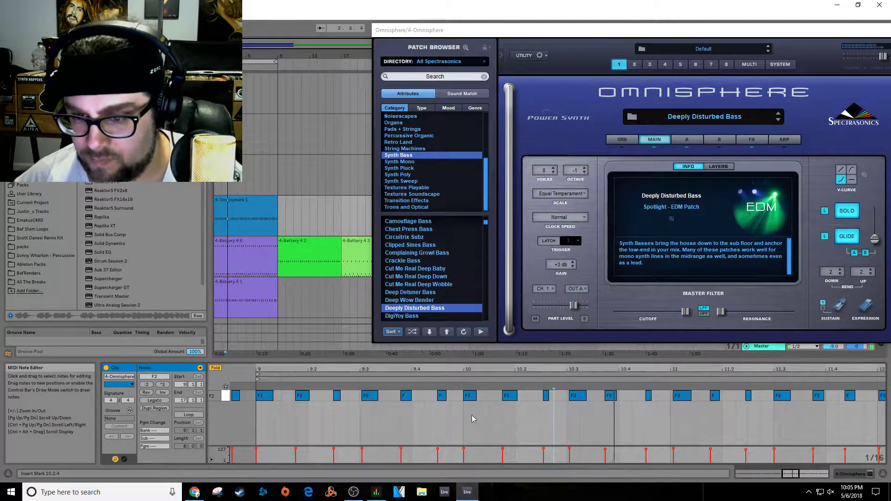
key("space")
Step: Change the quantize value to 1/16, apply it to the bass note at 10.2.3 and to all notes in the clip, and play it back
left_click(545, 395)
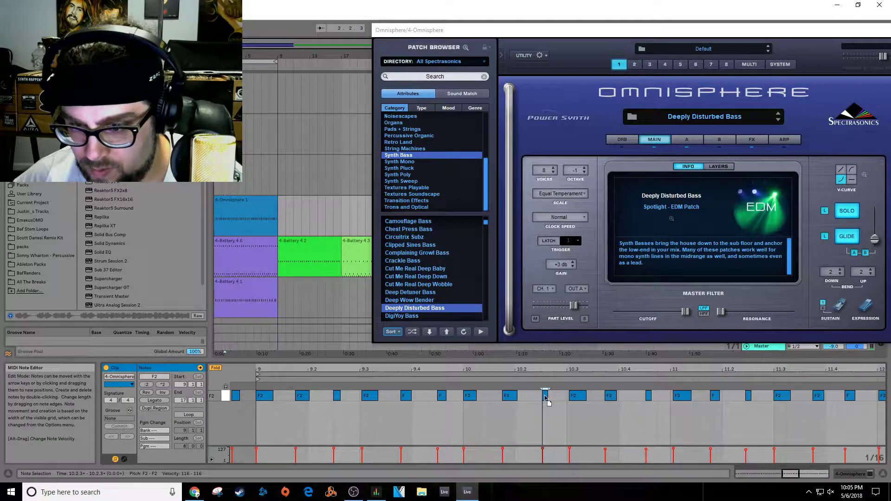
right_click(518, 421)
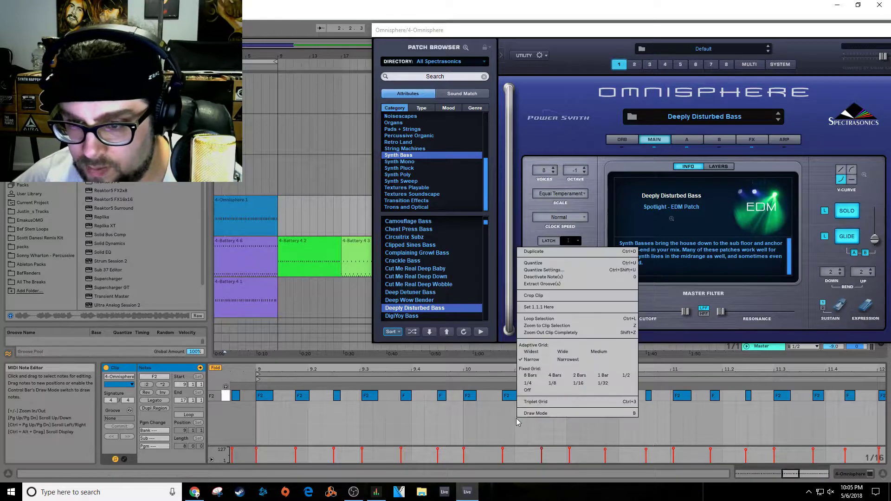
left_click(531, 270)
left_click(470, 226)
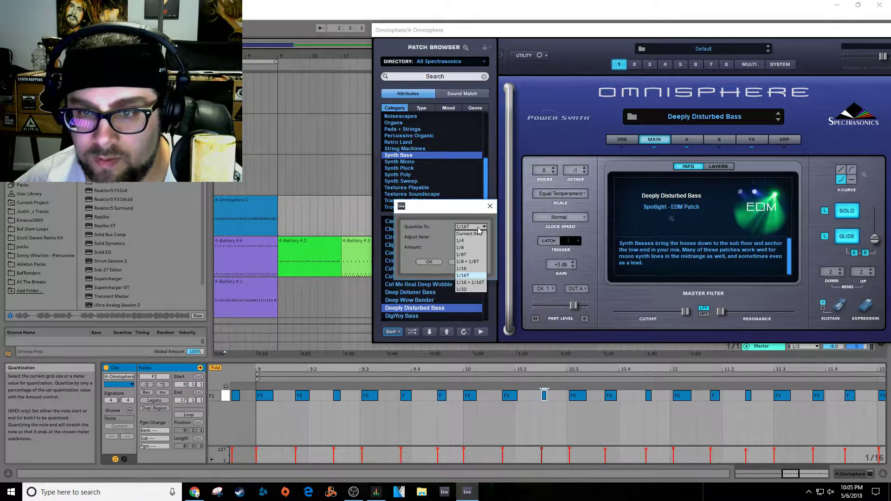
left_click(467, 262)
left_click(429, 262)
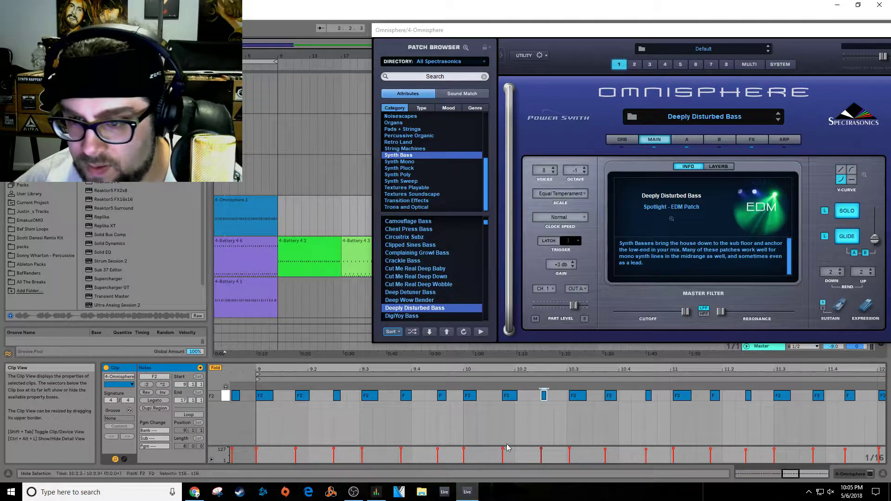
key("ctrl+a")
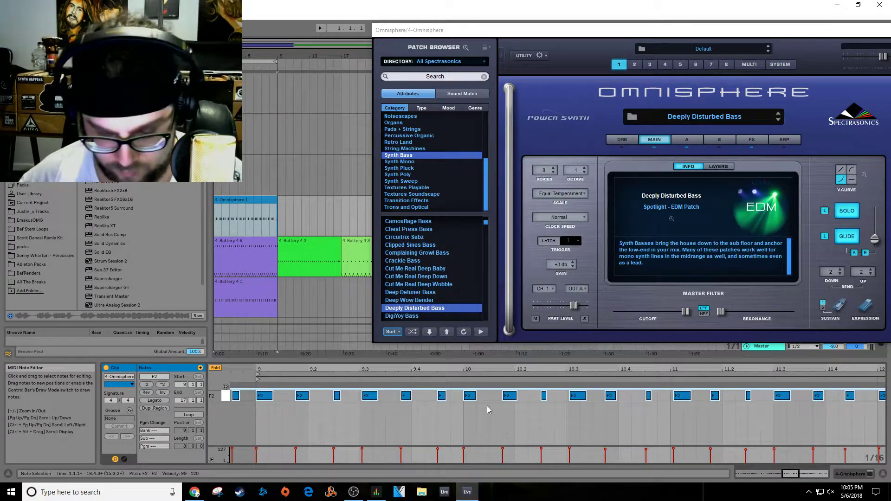
key("ctrl+u")
key("space")
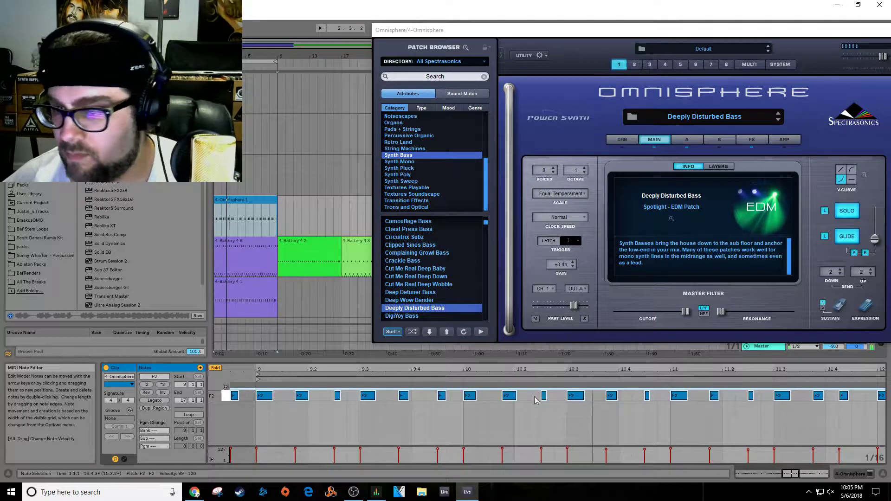
Step: Move the early bass note after 11.4 to 11.4.3 and play back the rest of the clip through bar 16
key("minus")
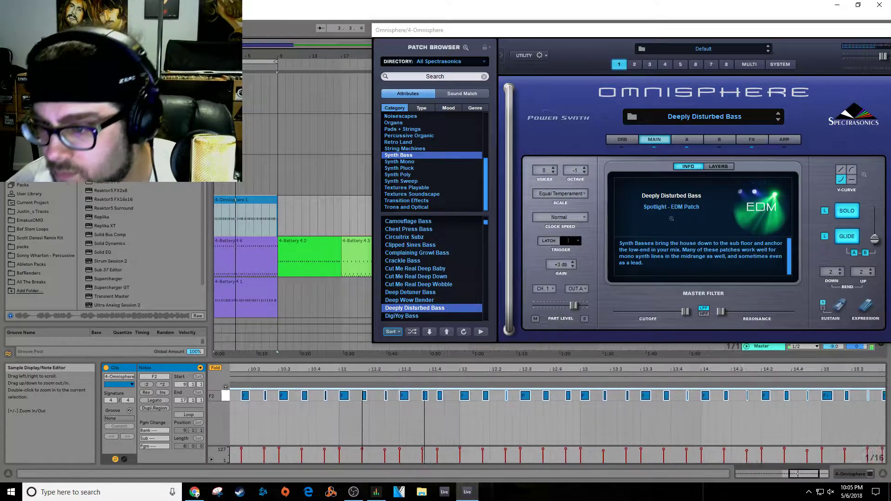
left_click(375, 414)
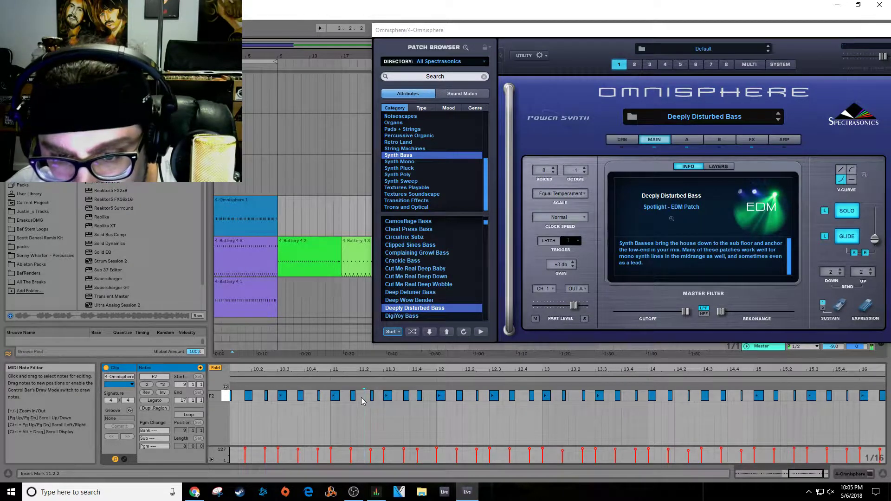
left_click(365, 381)
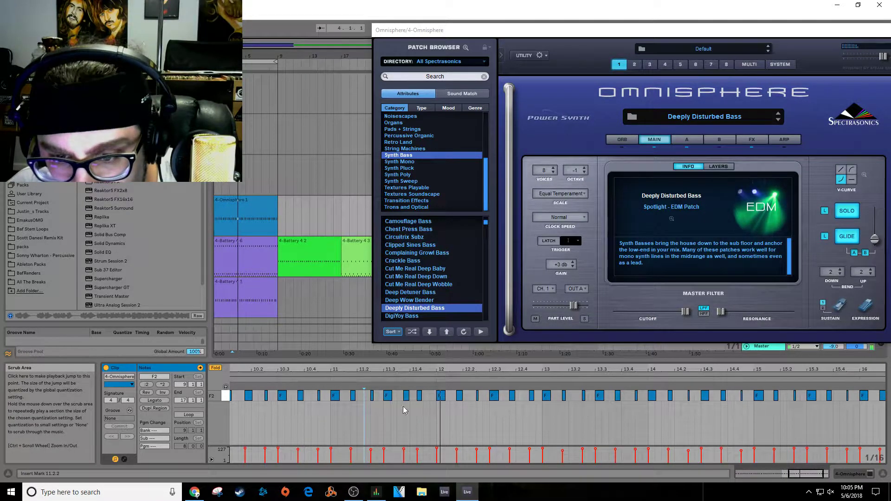
key("plus")
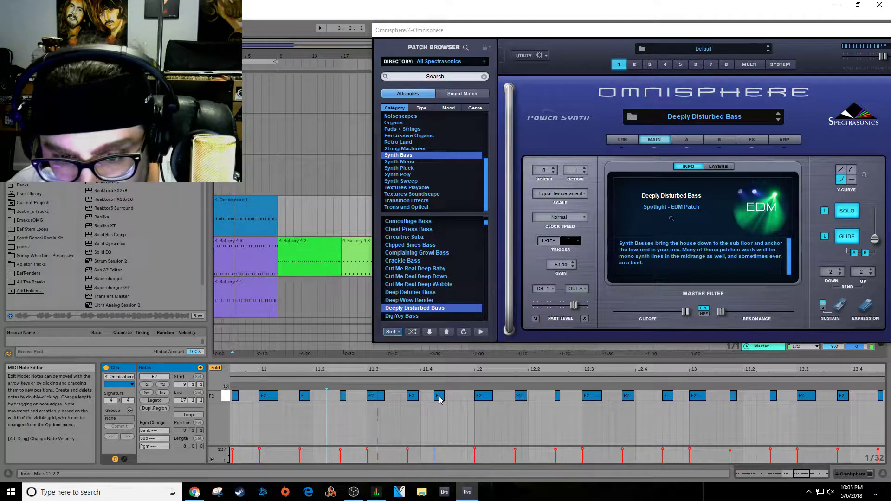
left_click_drag(440, 399, 452, 402)
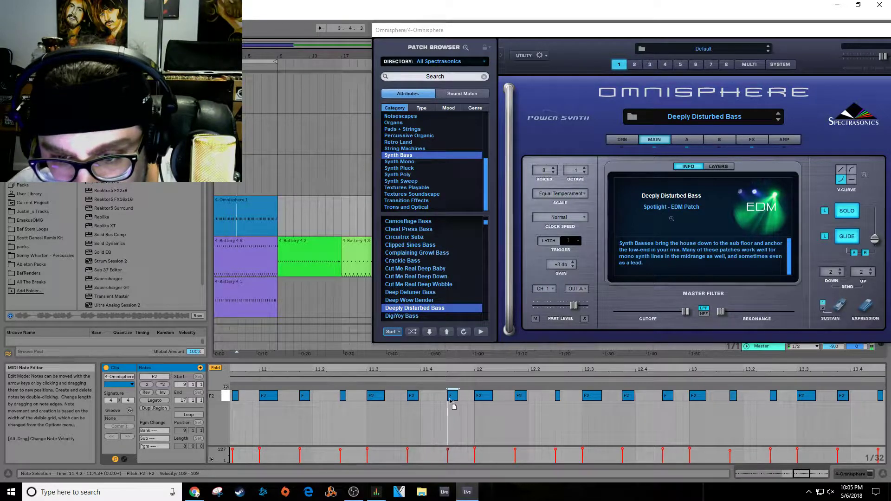
left_click(368, 414)
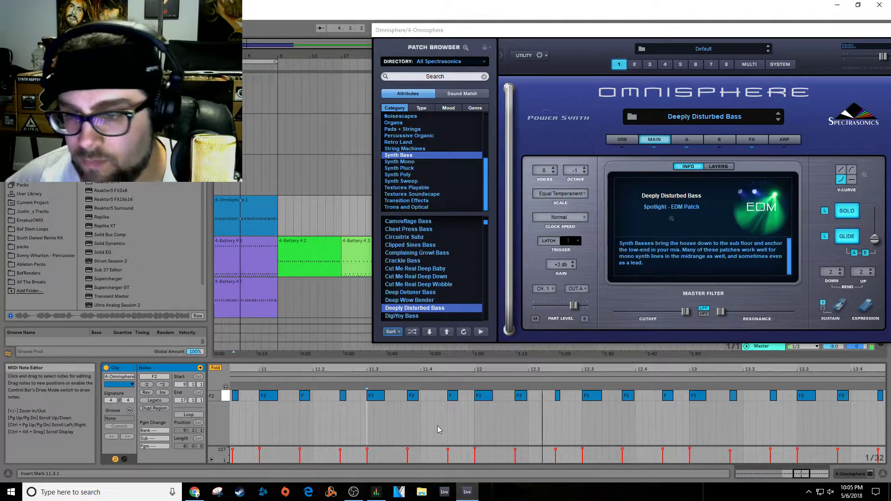
left_click_drag(441, 369, 454, 419)
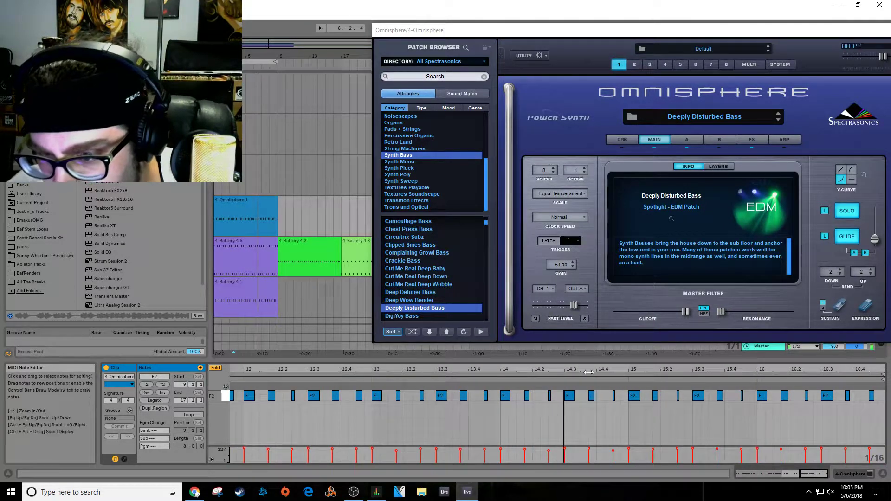
left_click_drag(588, 370, 627, 379)
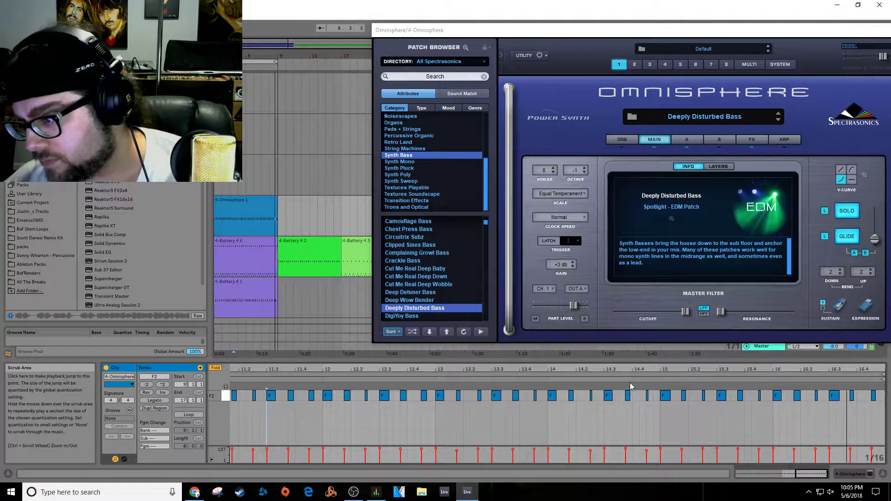
key("space")
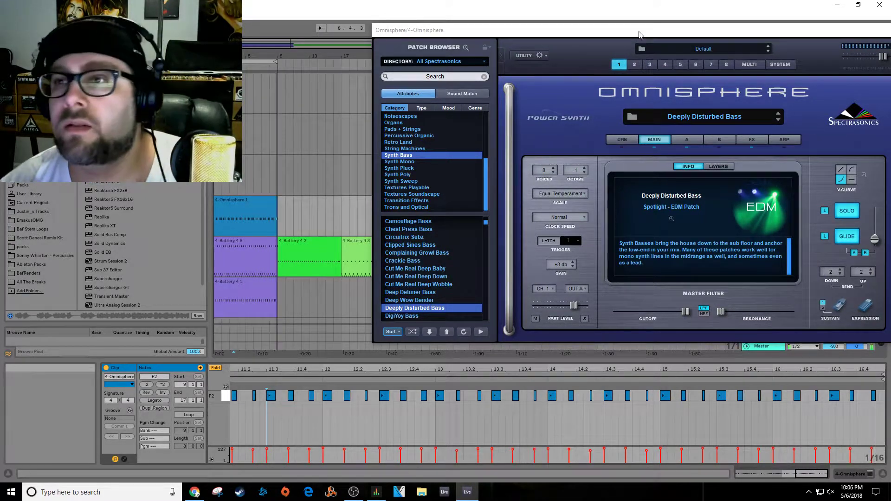
Step: Assign Omnisphere's modulation wheel to MIDI CC 80 in its system settings and return to part 1
left_click_drag(640, 31, 397, 67)
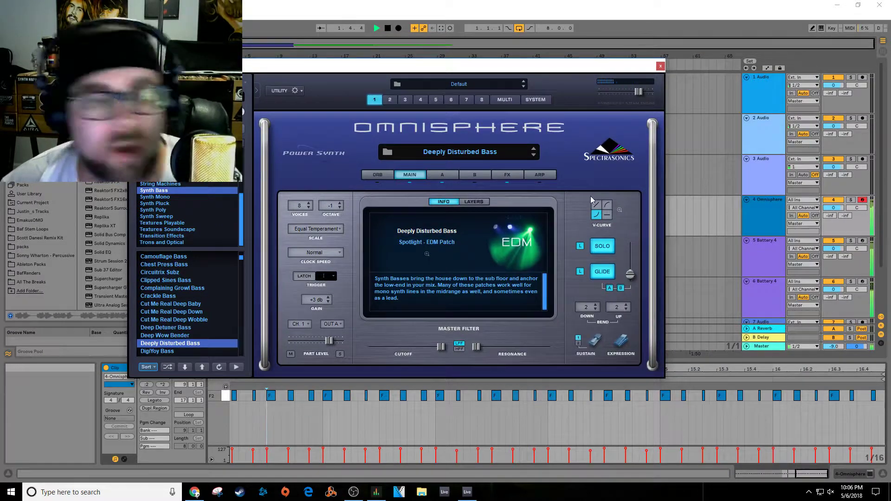
left_click(536, 100)
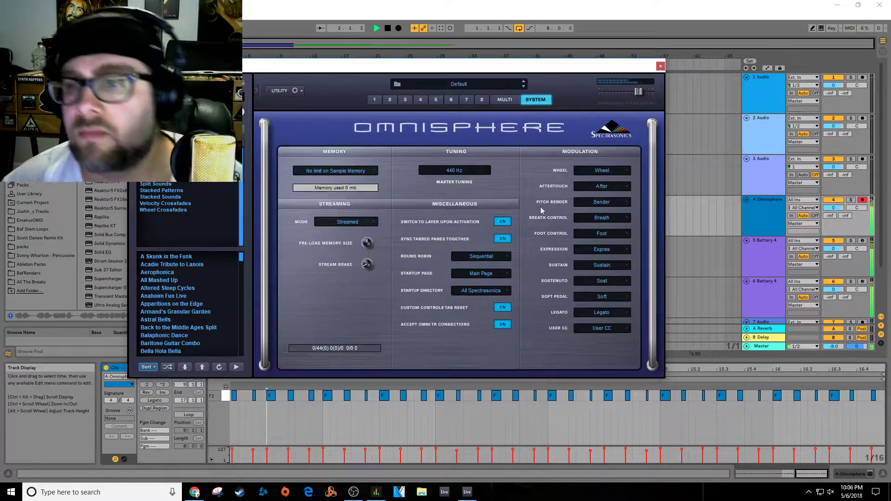
left_click(610, 171)
left_click(617, 174)
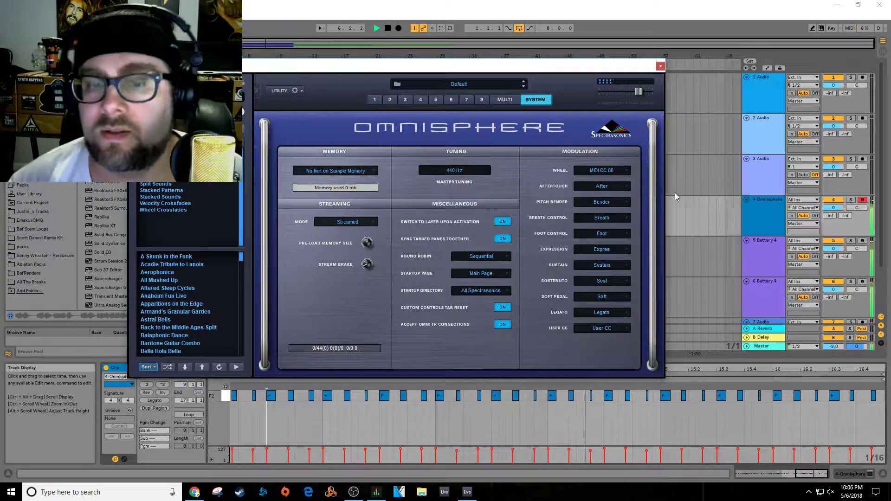
left_click(374, 101)
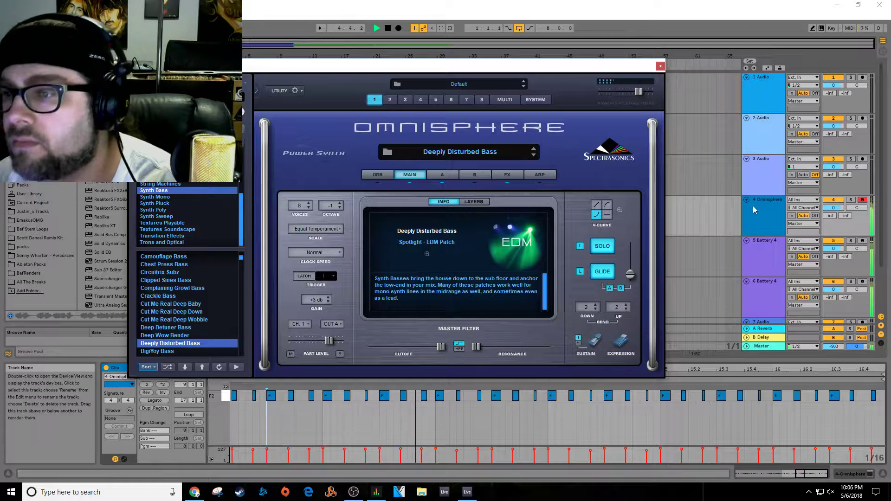
Step: Show track 4's Omnisphere device, unfold its parameters, enable Configure mode, and close the plug-in window after viewing the system settings
left_click(756, 224)
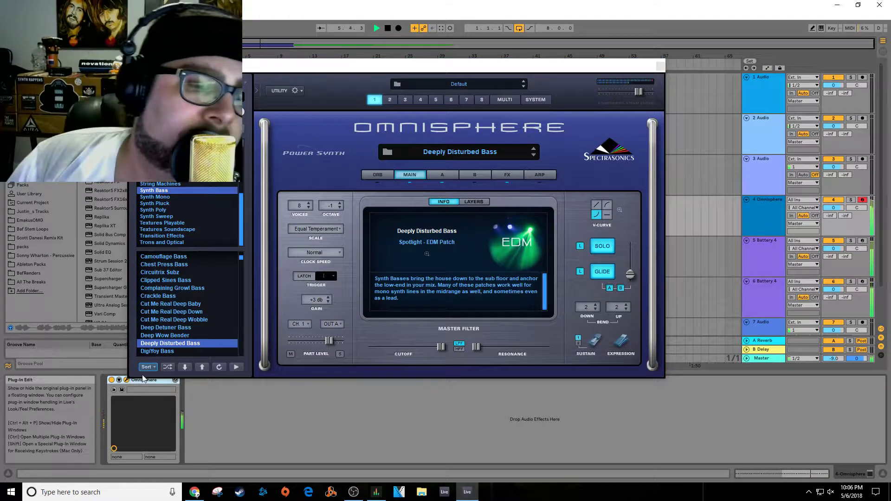
left_click(119, 381)
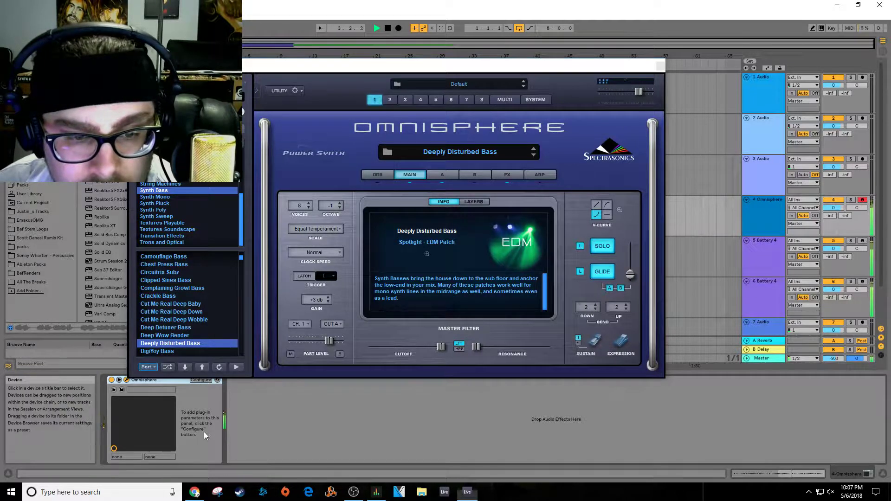
left_click(660, 67)
left_click(202, 380)
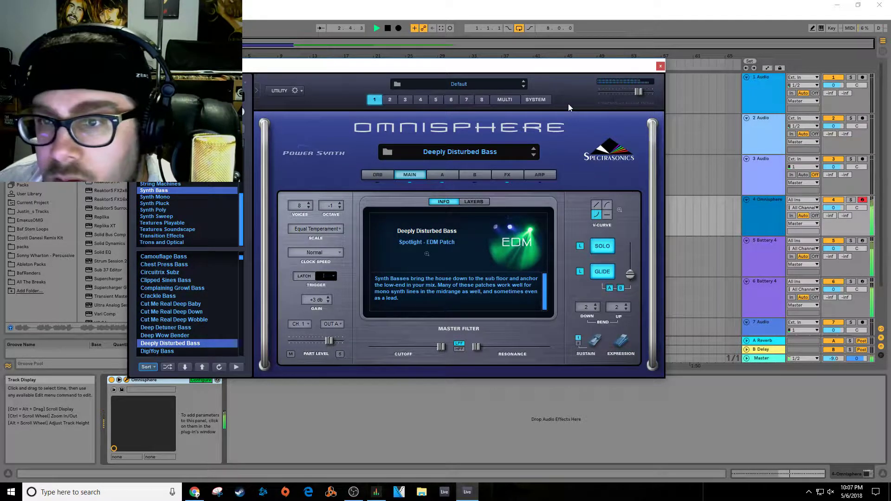
left_click(540, 100)
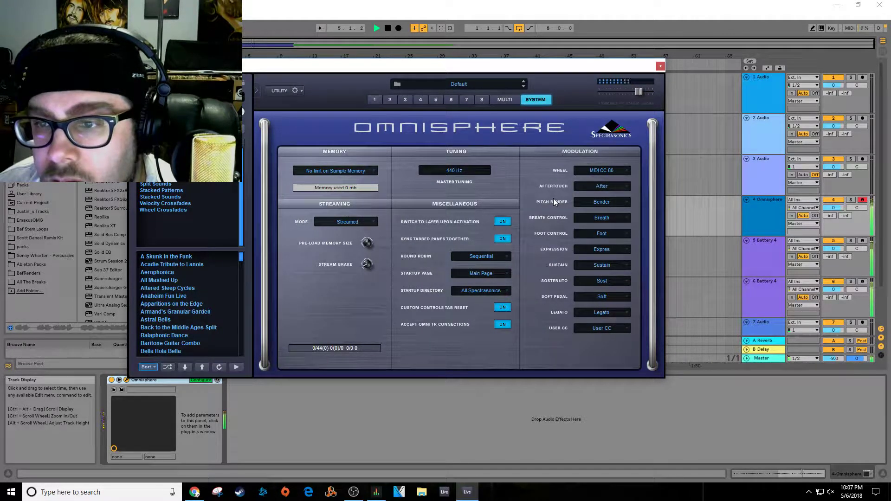
left_click(660, 66)
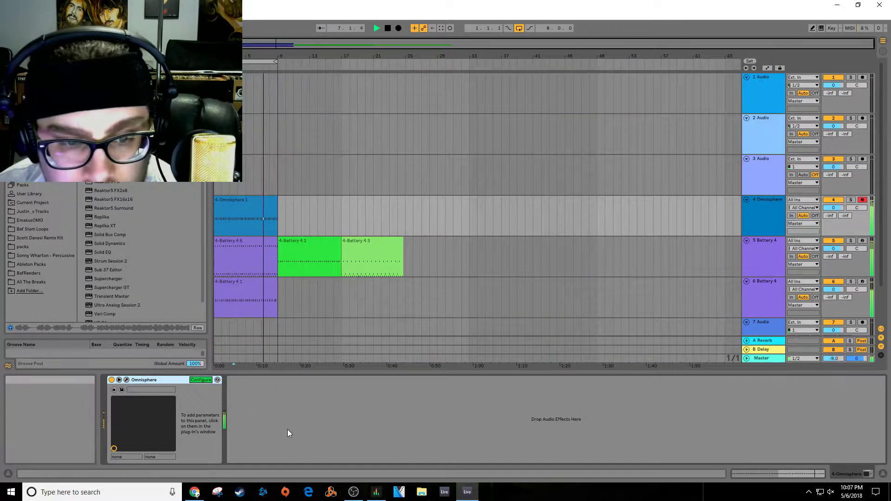
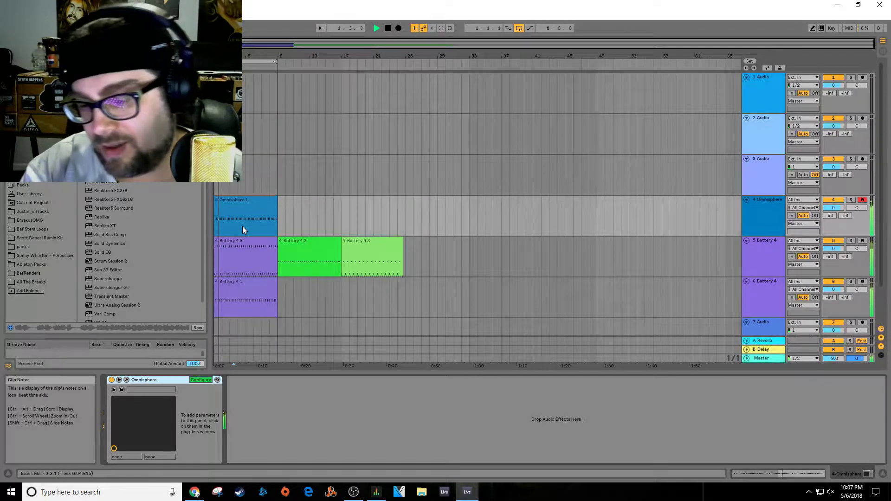
Step: Arm track 3 and record an external audio take over the looping eight bars
key("space")
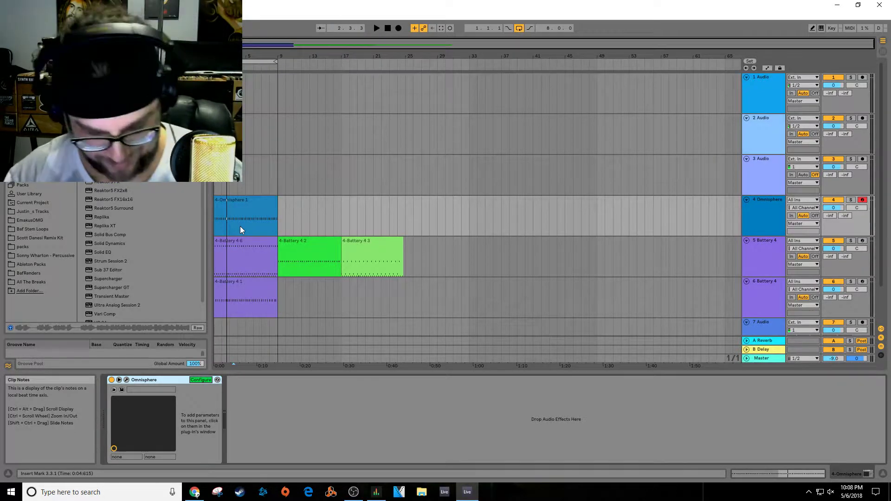
key("space")
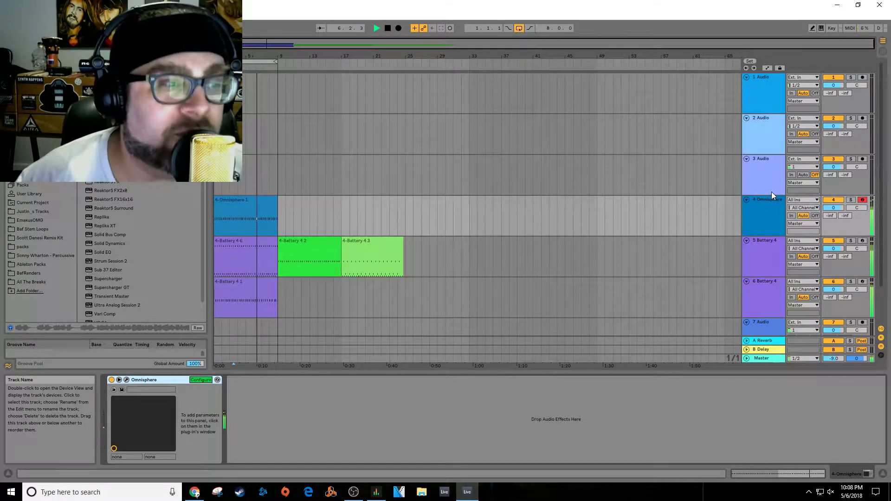
left_click(862, 160)
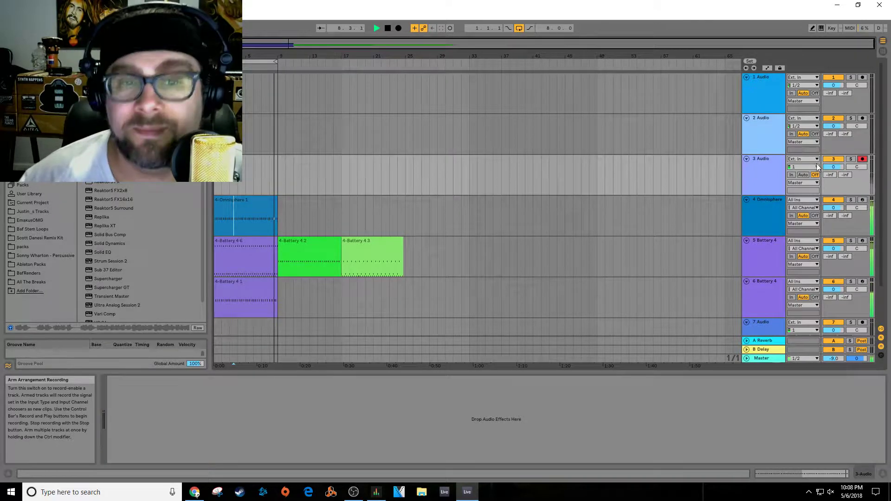
left_click(399, 27)
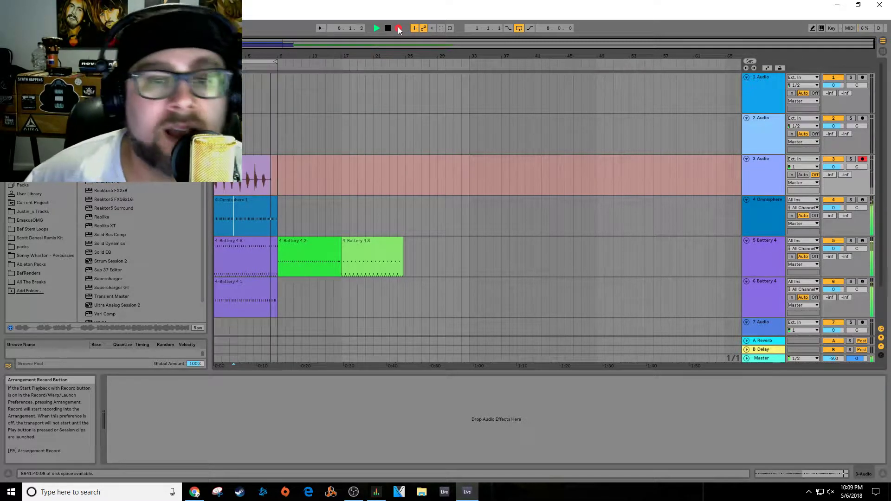
left_click(398, 30)
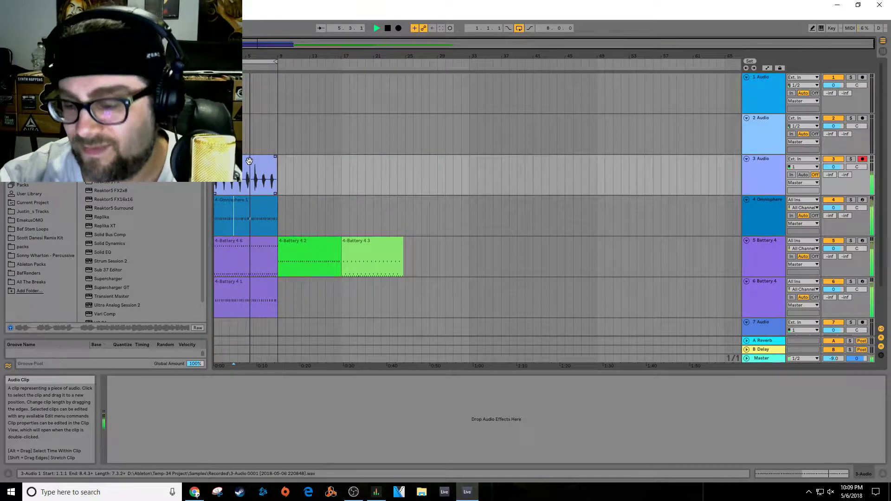
Step: Arm the Omnisphere track again and delete the recorded audio take from track 3
left_click(756, 215)
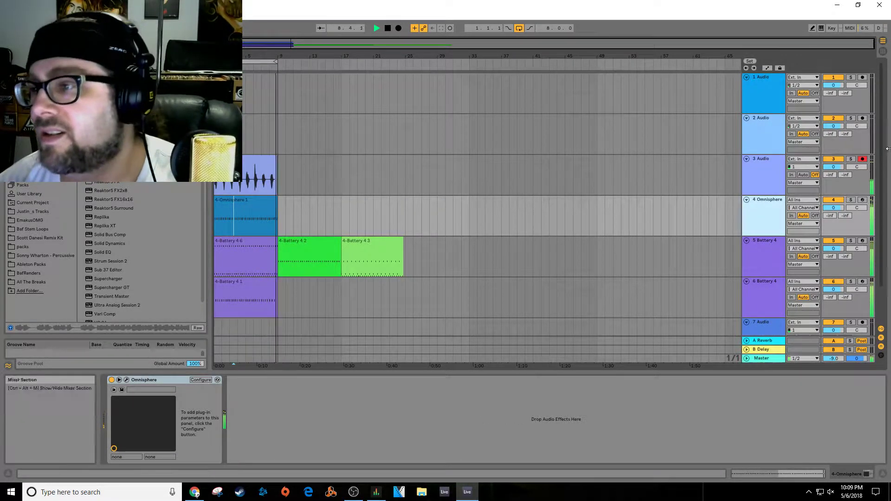
left_click(862, 200)
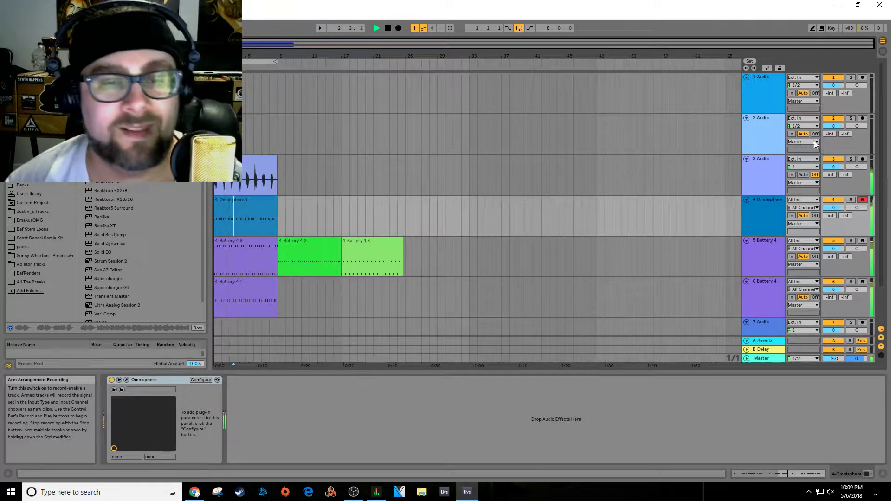
left_click(232, 173)
left_click(250, 175)
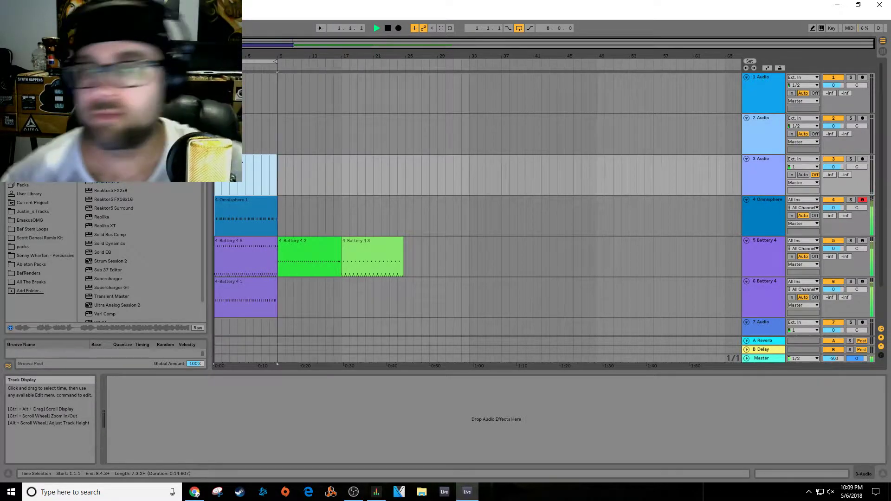
Step: Arm track 3 again and try recording an audio take, restarting it once from bar 1
left_click(862, 159)
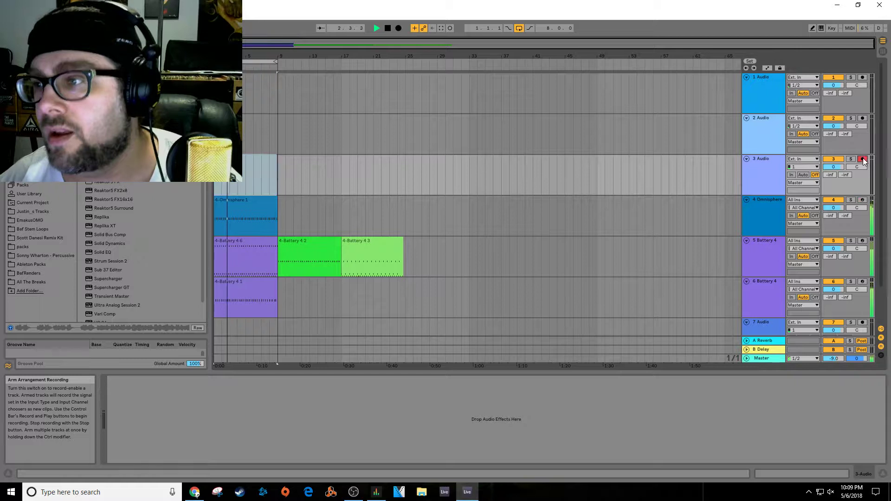
left_click(397, 28)
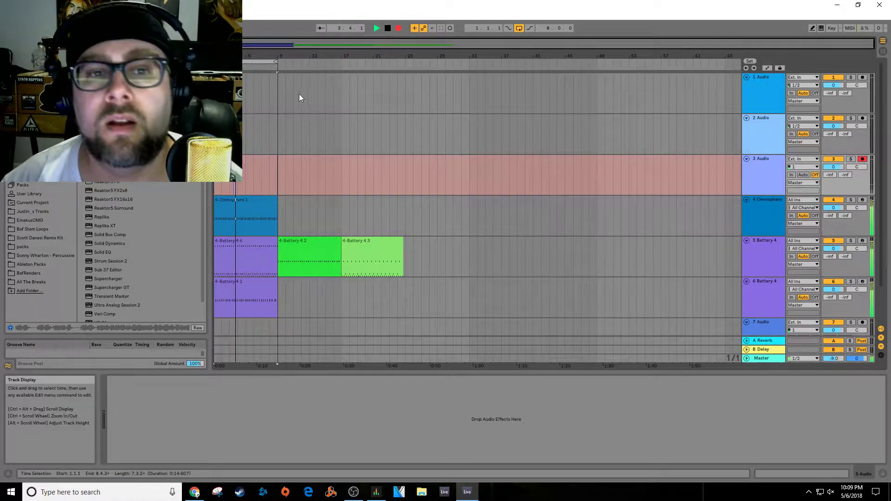
left_click(387, 29)
left_click(397, 29)
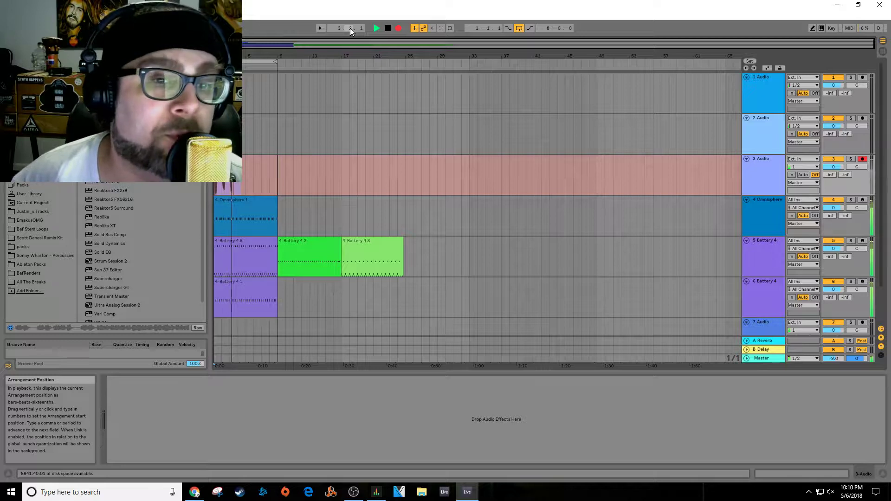
key("space")
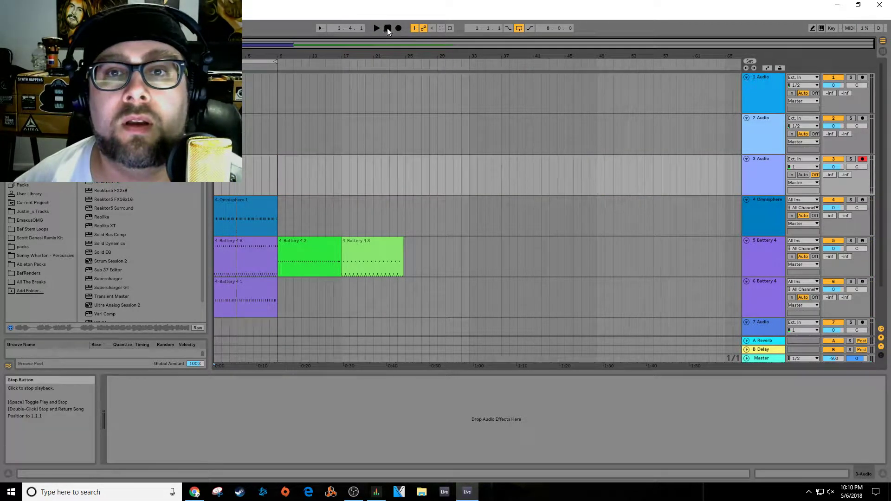
Step: Record an audio take of about four bars from bar 1 on track 3 and move it to bar 13
key("F9")
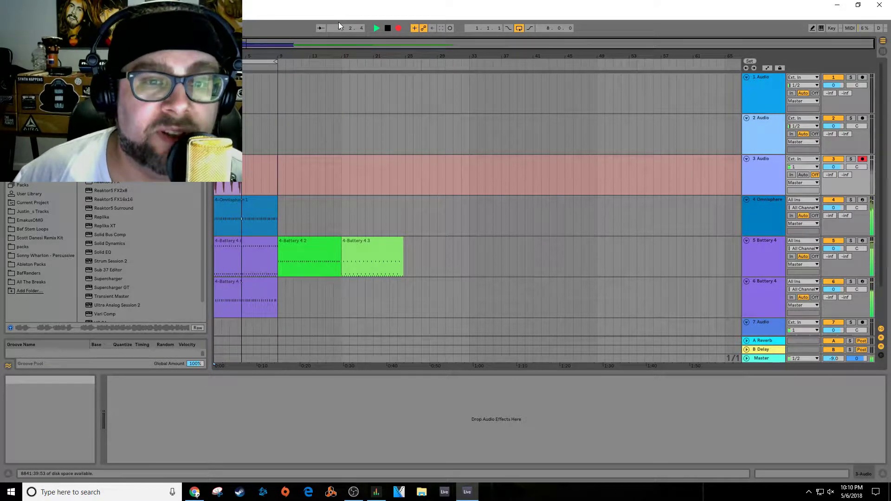
key("space")
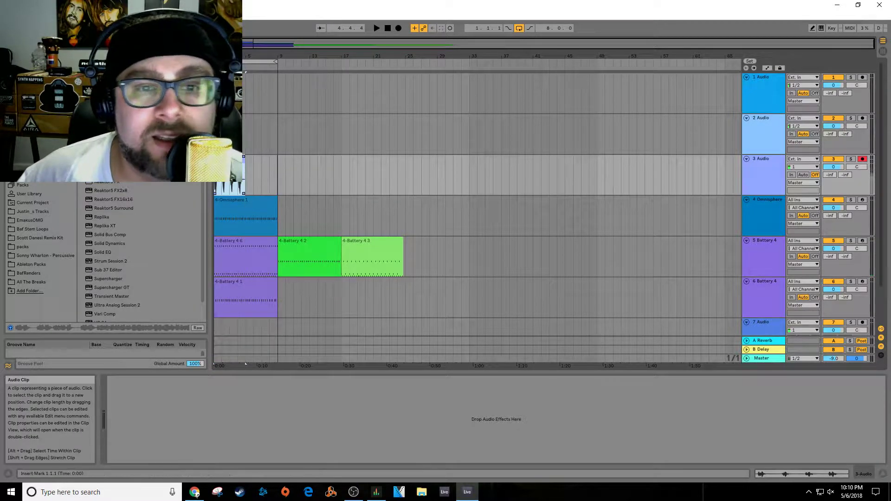
left_click(323, 166)
key("ctrl+v")
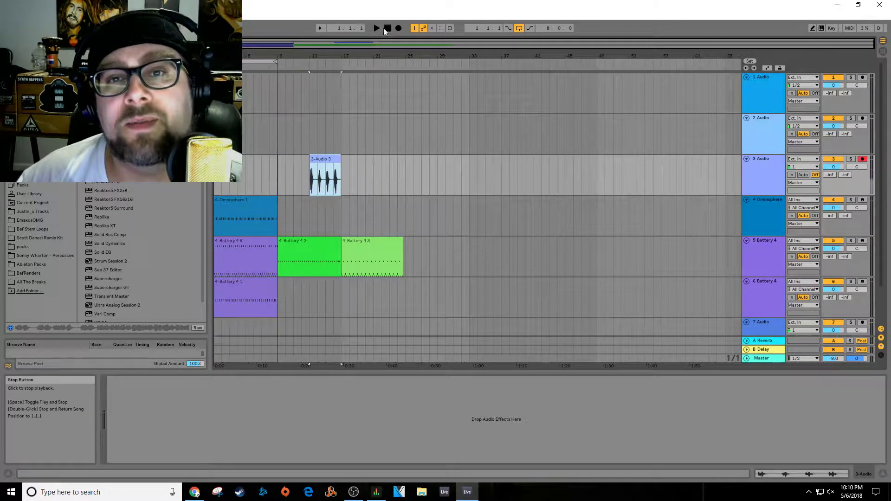
Step: Play the arrangement from bar 13 and from bar 1, and slow down the song tempo
left_click(378, 27)
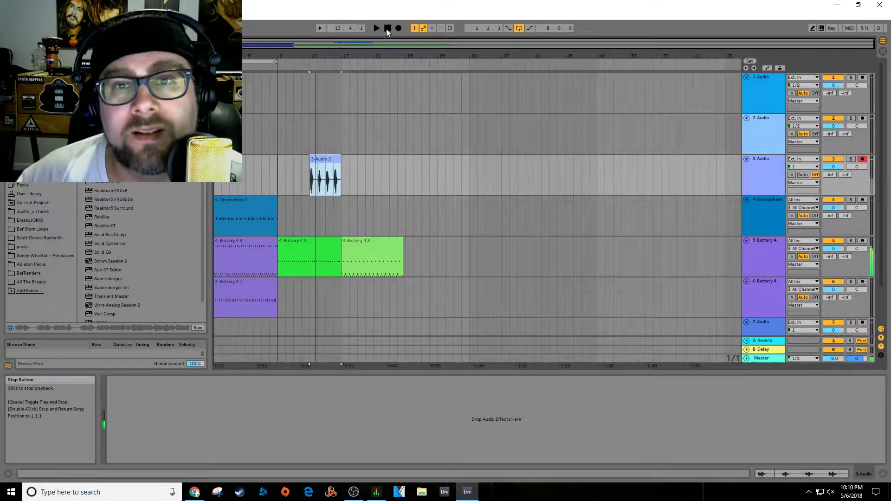
double_click(387, 29)
left_click(376, 28)
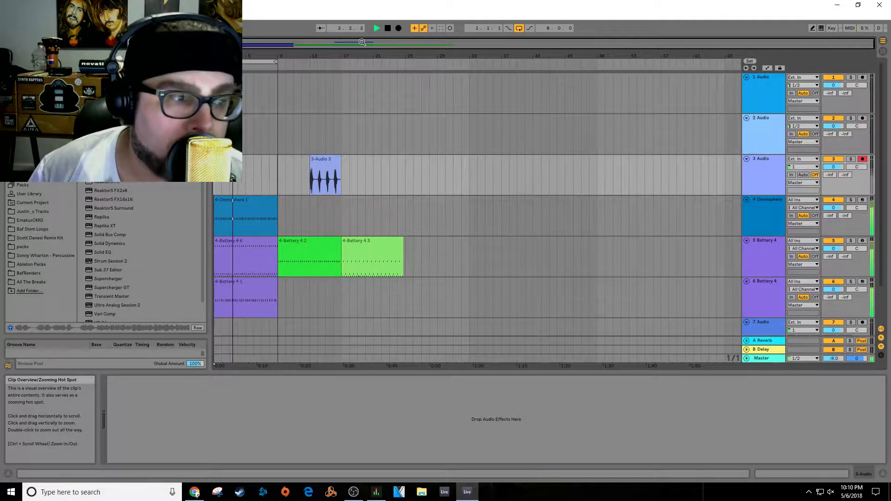
key("space")
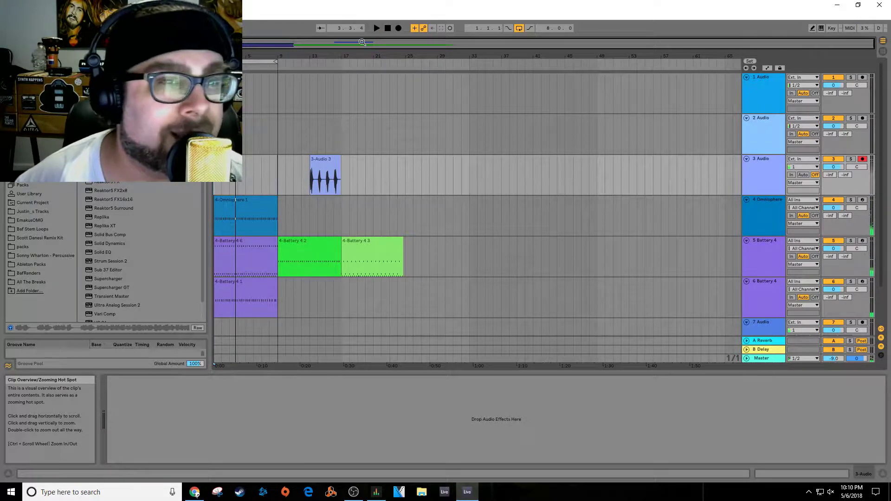
left_click_drag(43, 28, 43, 50)
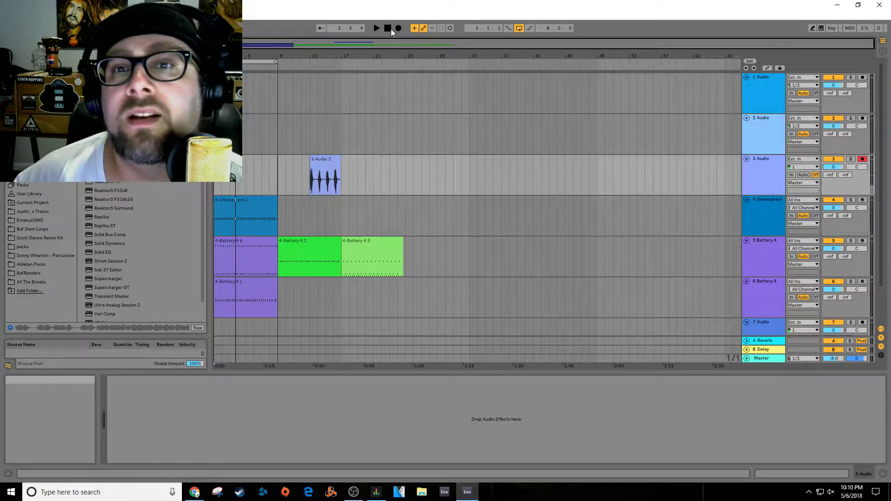
Step: Try recording a short audio take from bar 1 on track 3, stop it, and play back the loop
key("F9")
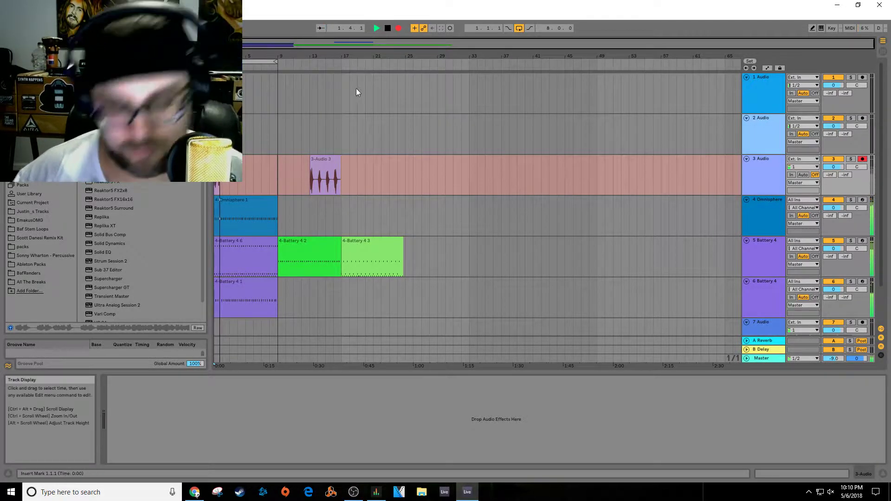
key("space")
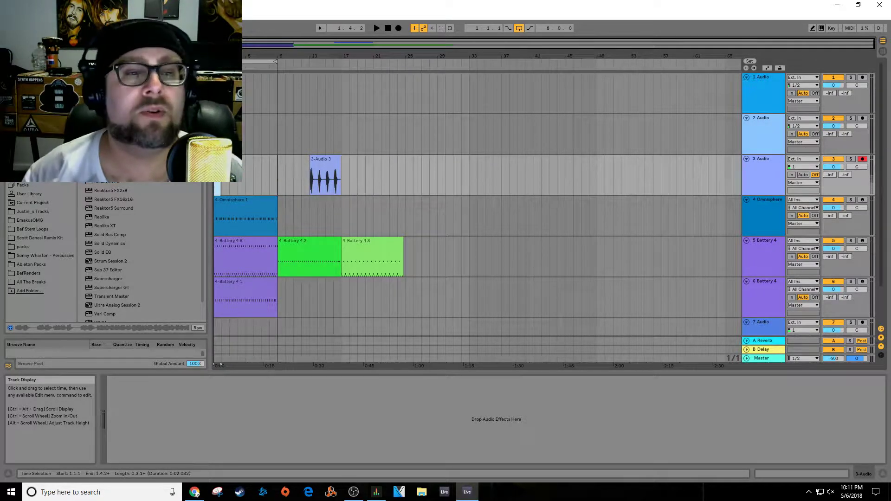
key("space")
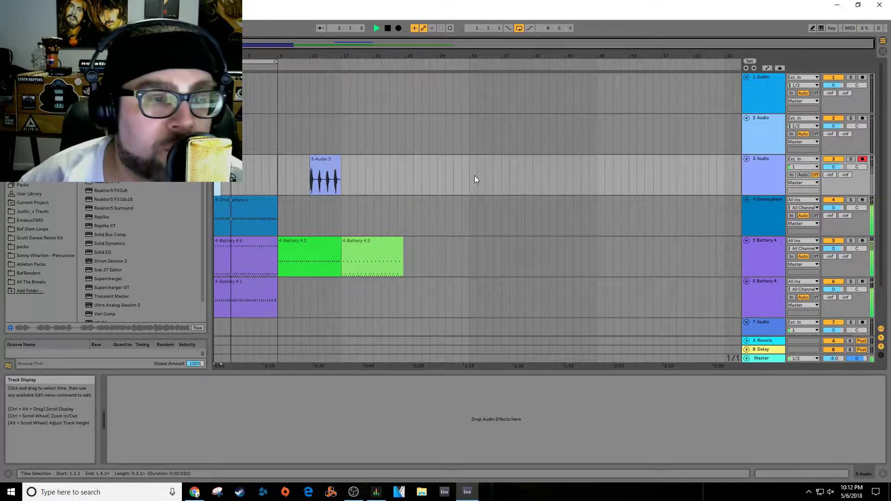
left_click(388, 28)
Step: Record a four-bar audio take from bar 1 to bar 5 on track 3 and delete the resulting clip
key("F9")
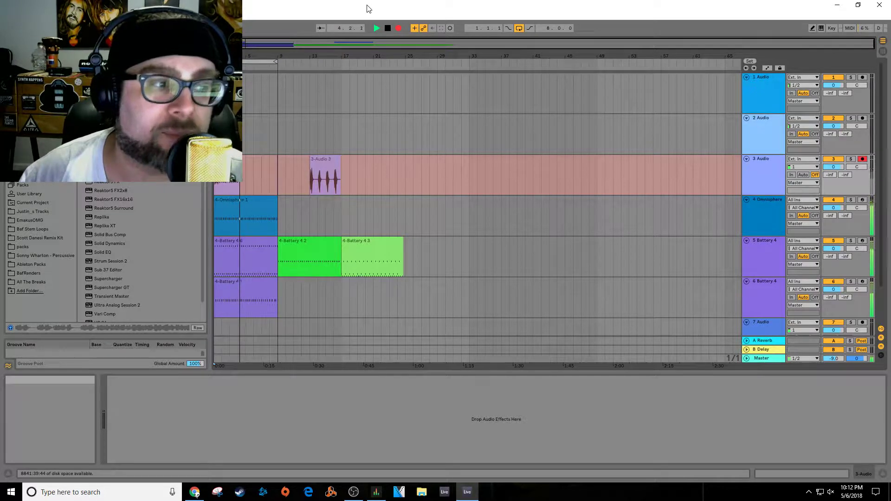
key("space")
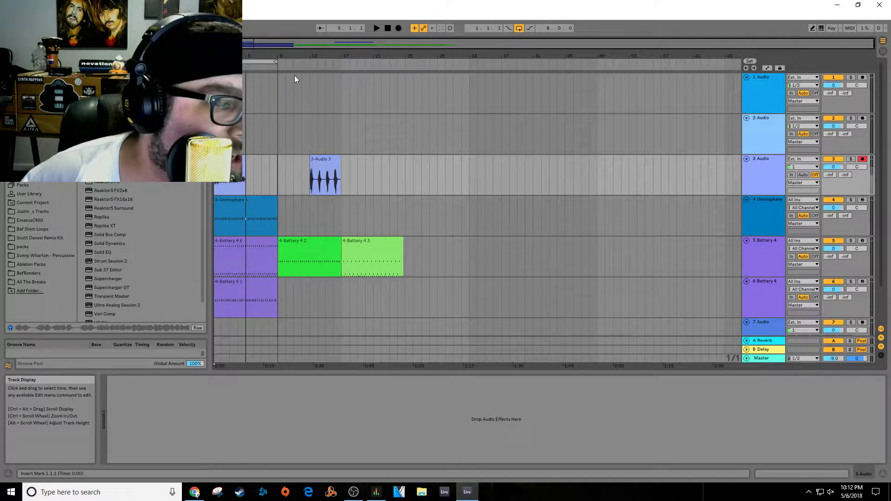
left_click_drag(294, 56, 301, 83)
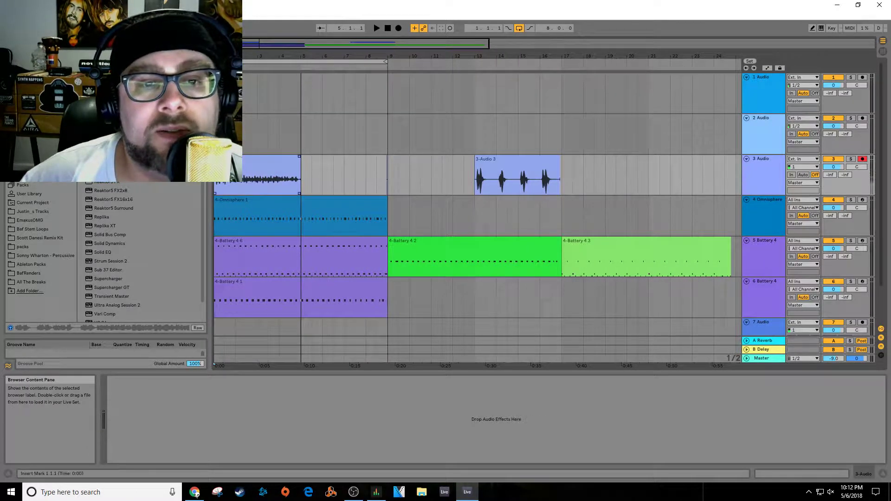
left_click(261, 157)
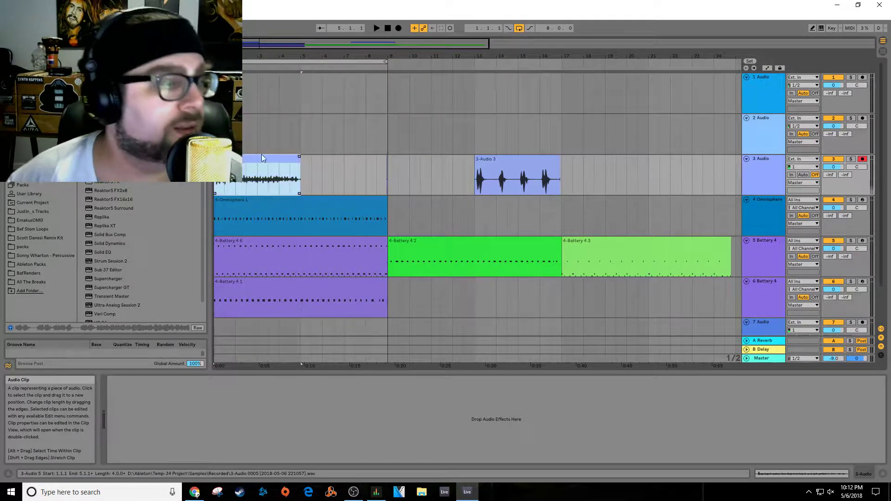
key("Delete")
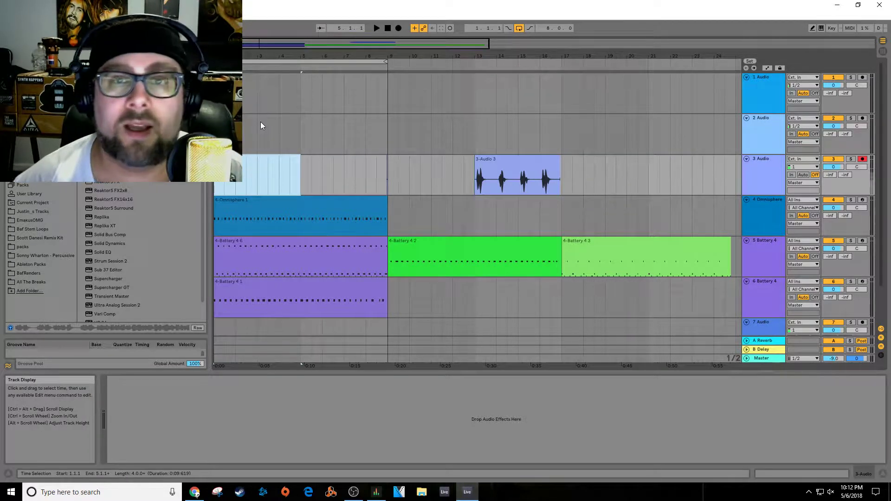
Step: Return to bar 1 and record a new audio take of just over two bars on track 3
left_click(387, 28)
left_click(398, 29)
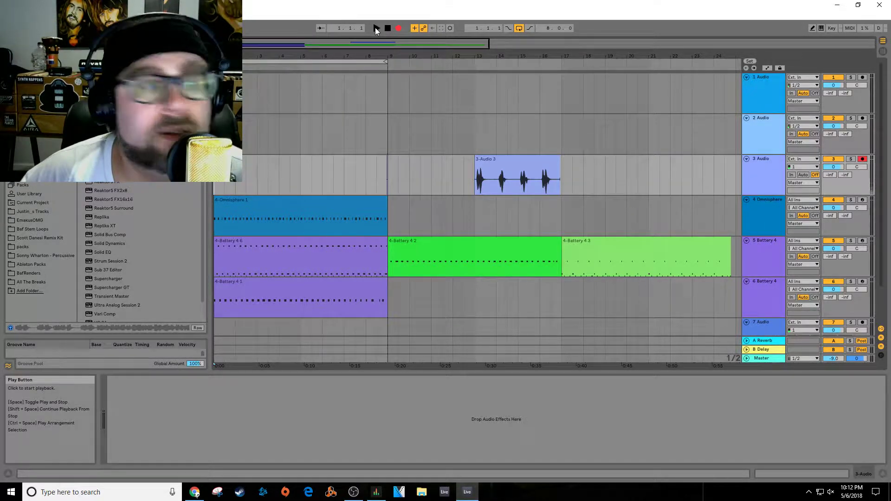
left_click(375, 29)
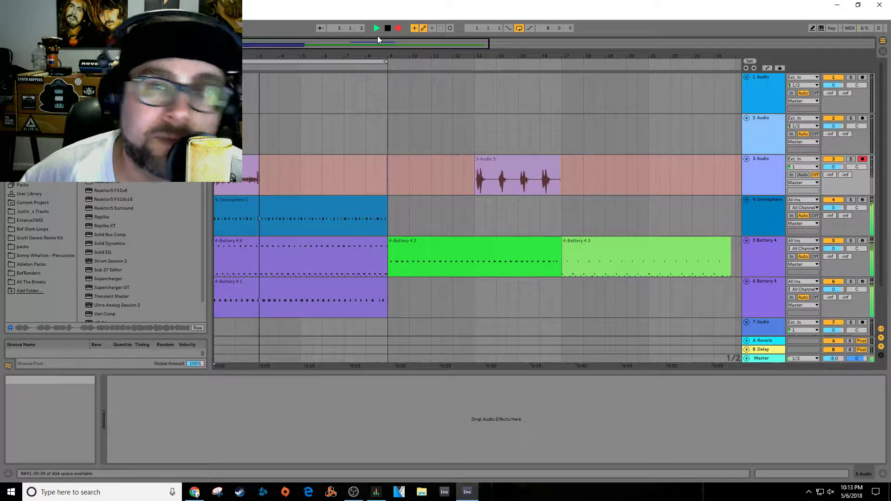
left_click(386, 27)
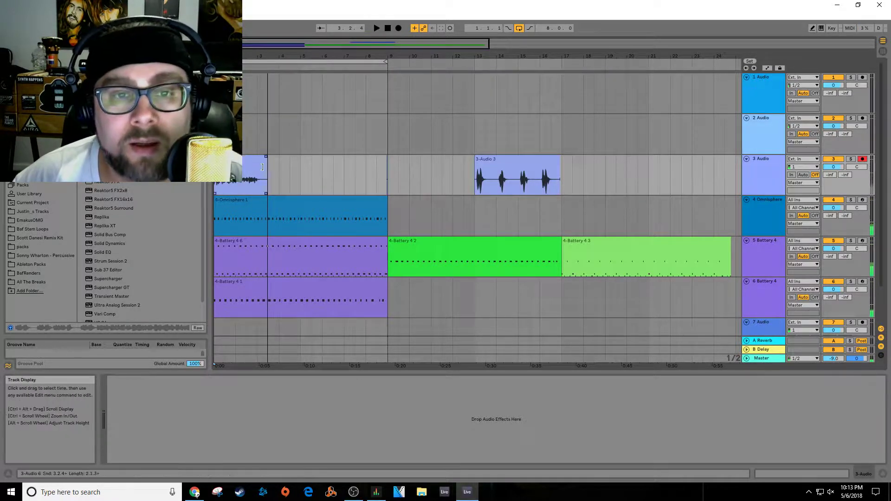
Step: Place a two-bar section of the new take at bar 9 on track 3 and delete the tiny leftover clip just before it
left_click_drag(263, 167, 408, 174)
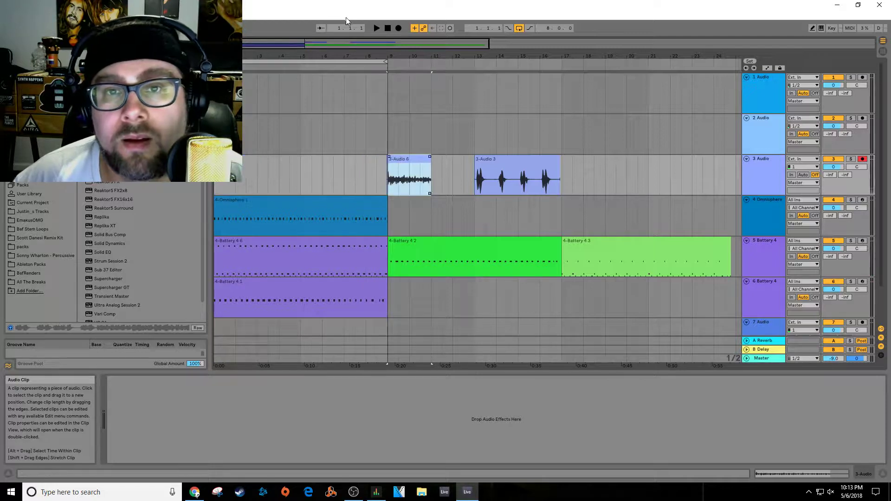
left_click(385, 157)
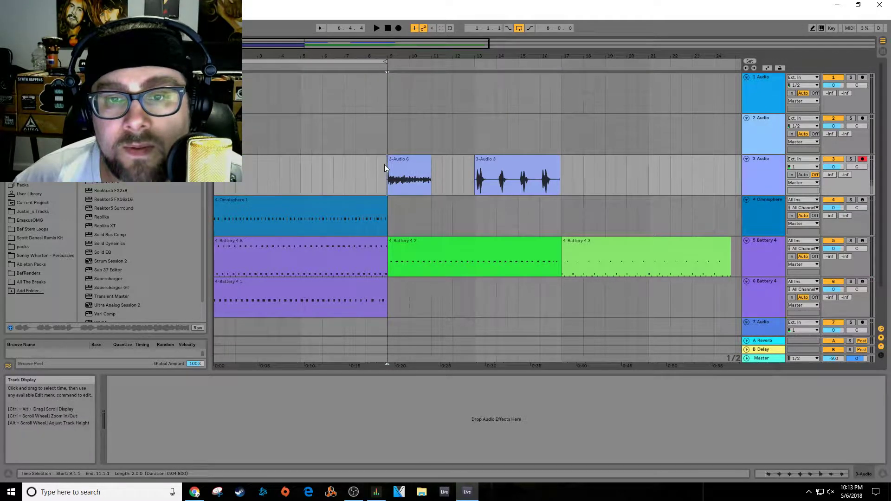
left_click(388, 164)
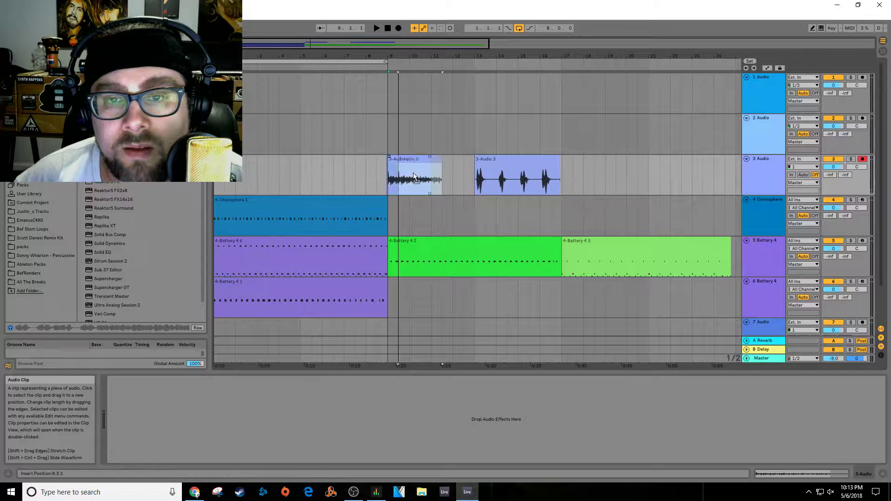
scroll(391, 162, "up", 5)
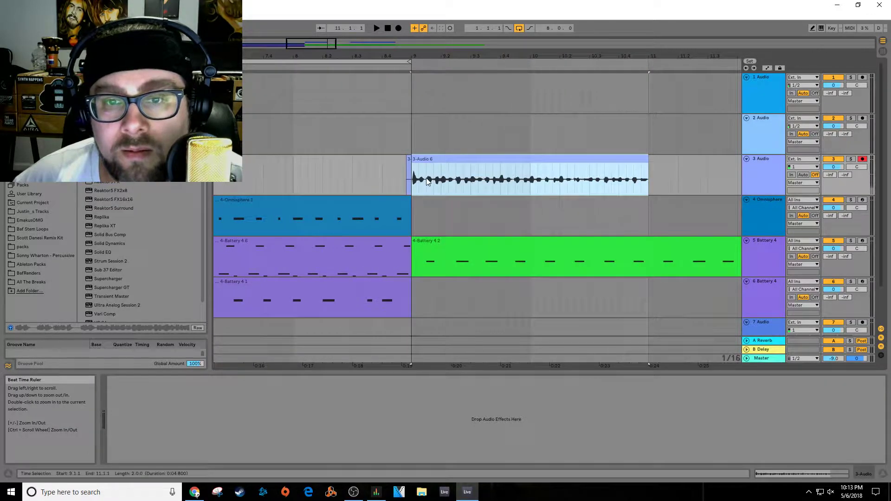
left_click(408, 160)
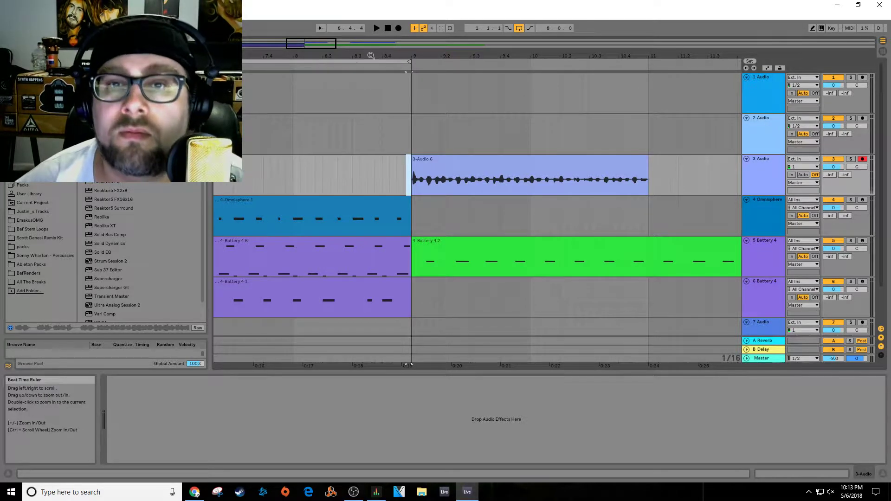
Step: Record a new audio take from bar 1 to just past bar 5 on track 3
left_click_drag(371, 56, 394, 35)
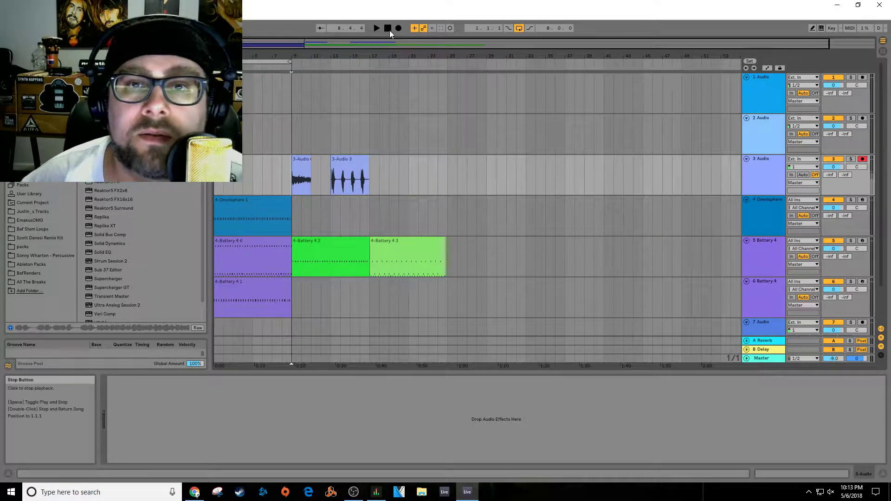
key("F9")
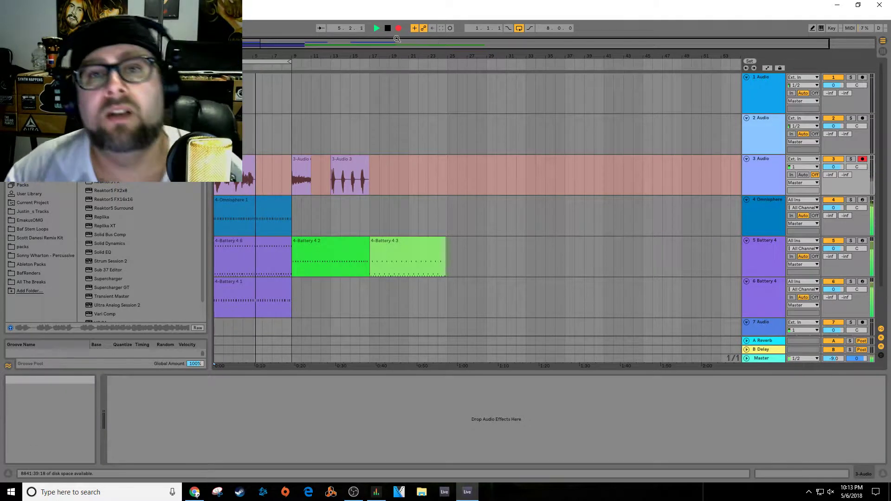
key("space")
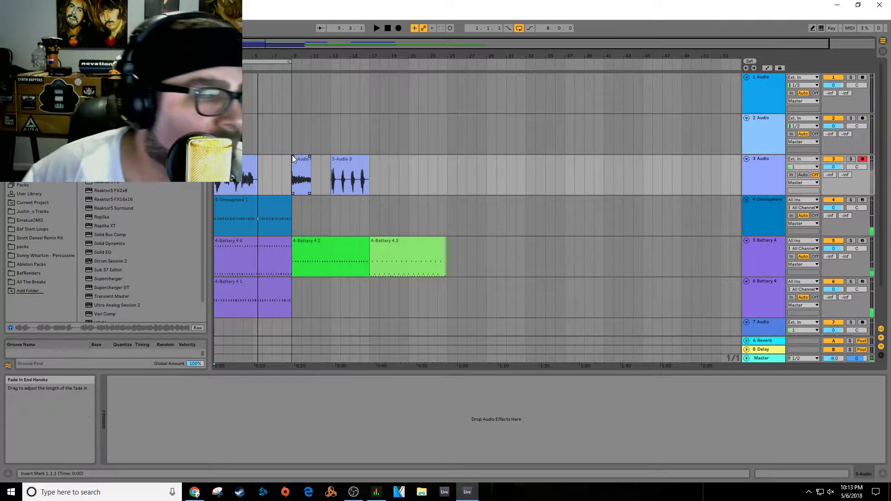
Step: Move a four-bar section of the new take out to about bar 32 on track 3
left_click(345, 169)
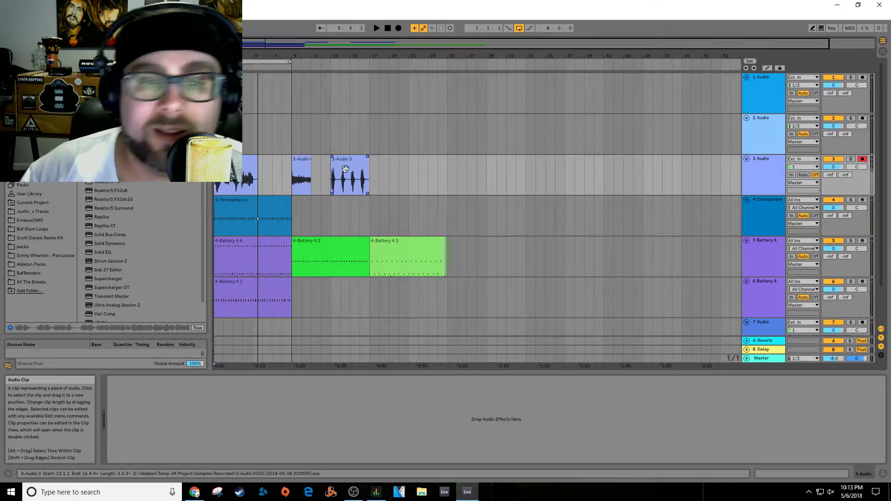
left_click(251, 170)
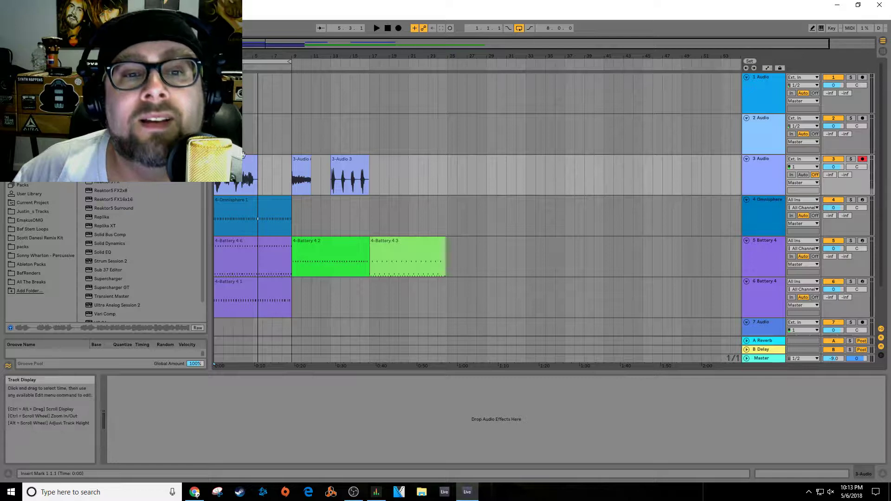
left_click_drag(258, 164, 532, 171)
Step: Move the four-bar clip from bar 13 to bar 1 on track 3, play the loop, and duplicate the clip to bar 5
left_click(347, 160)
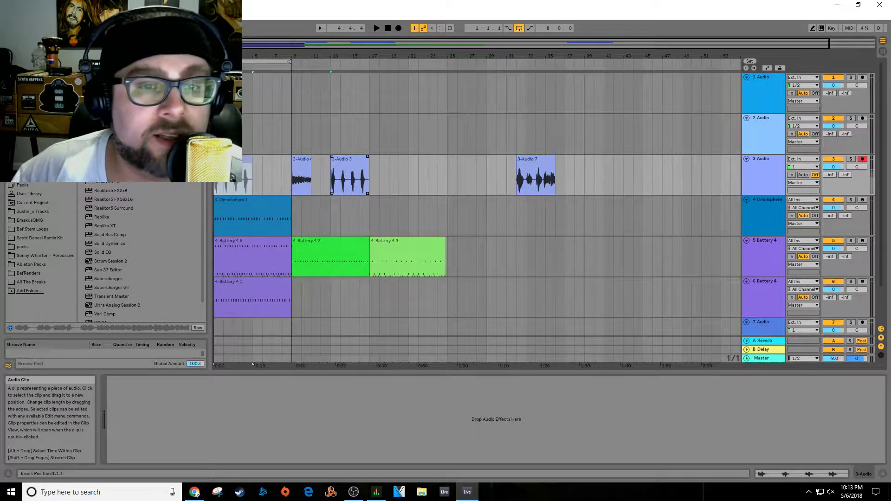
left_click_drag(347, 160, 229, 162)
left_click_drag(32, 28, 33, 18)
key("space")
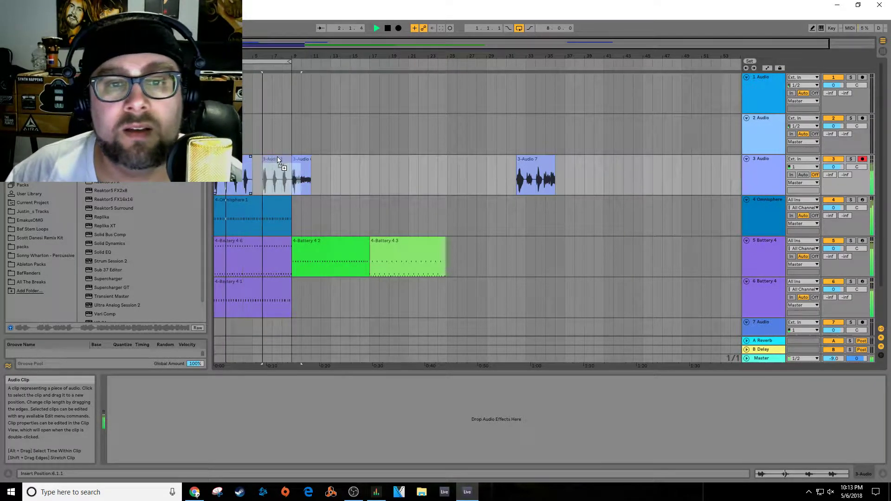
key("ctrl+d")
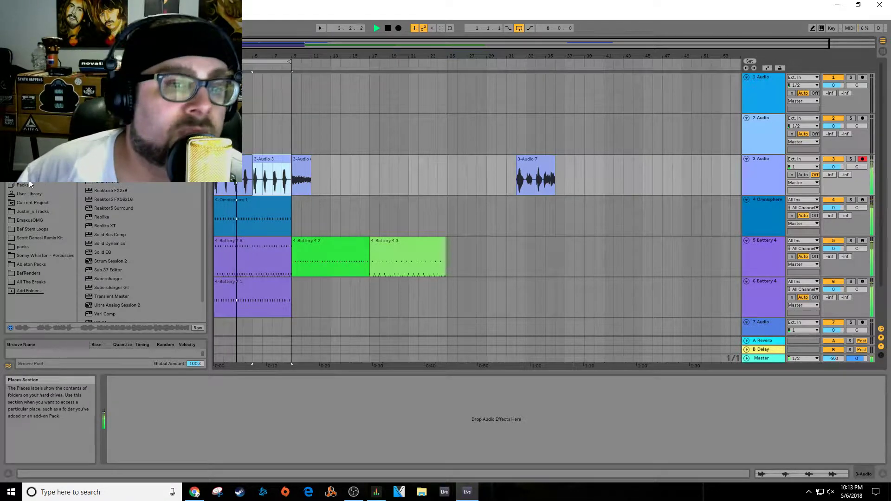
Step: Jump to Omnisphere in the plug-in list and save the Live Set under a new file name
scroll(141, 182, "down", 3)
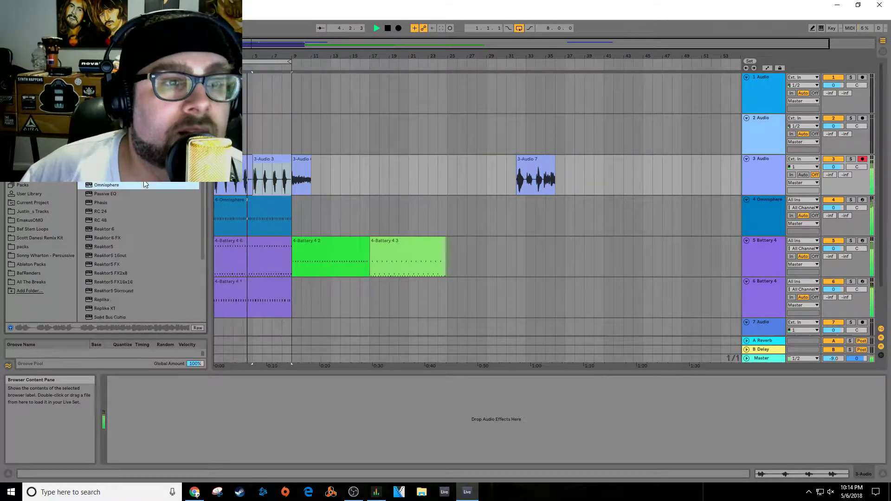
key("o")
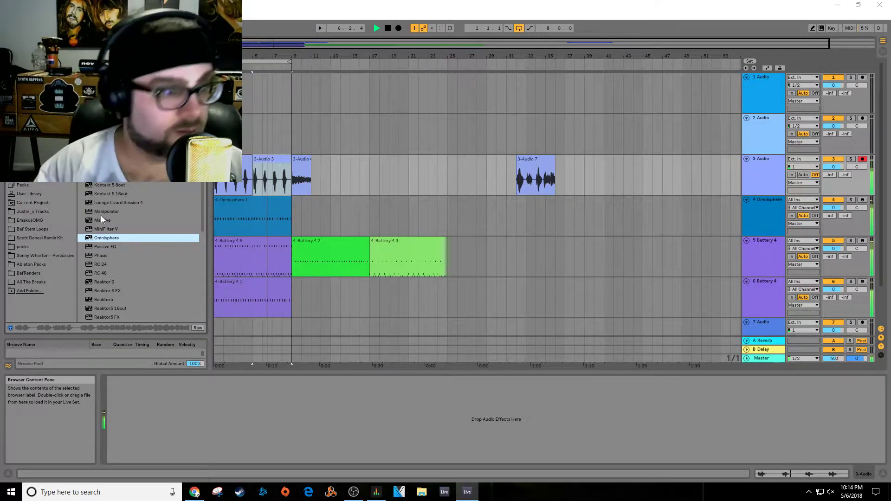
key("ctrl+s")
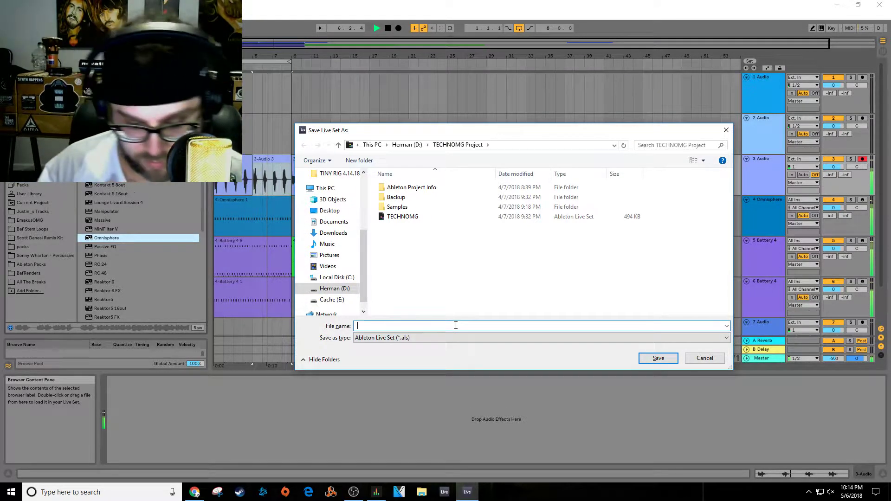
type("lbstream")
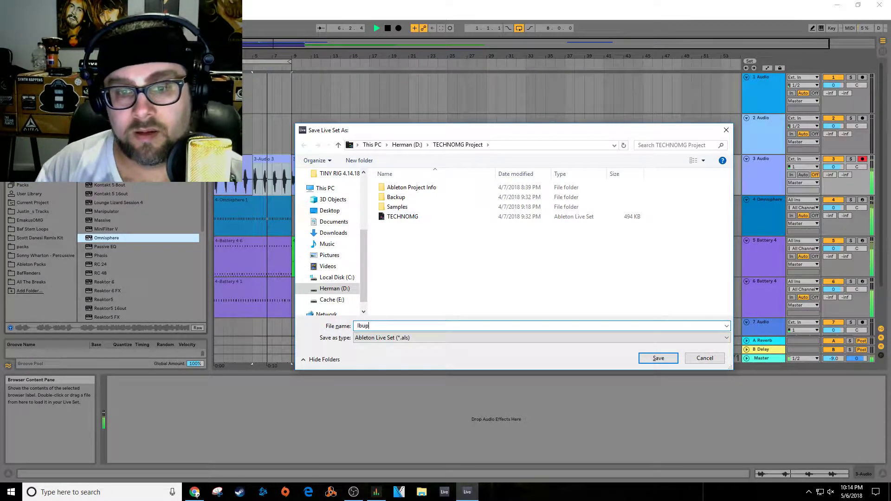
key("Return")
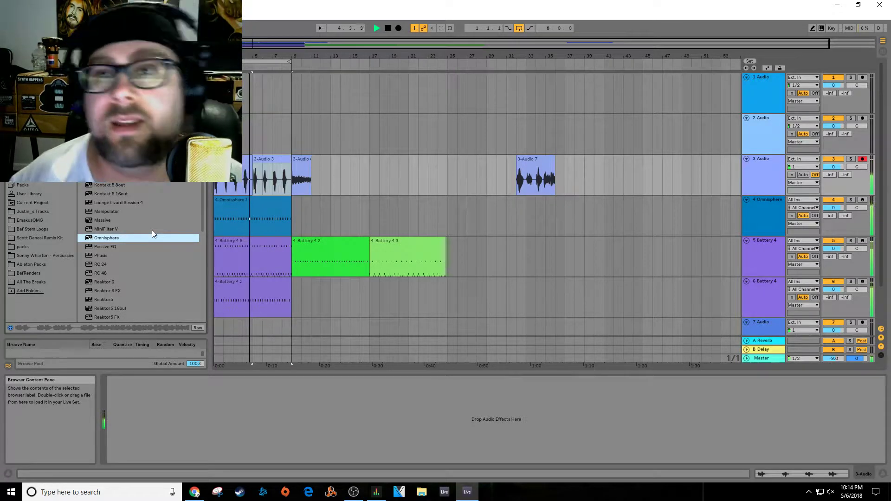
Step: Restart loop playback and add the Manipulator plug-in to track 3
key("space")
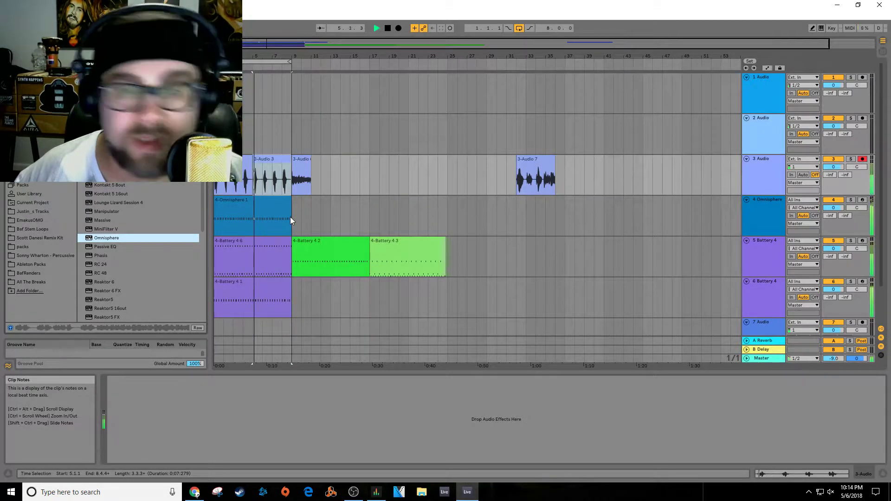
key("space")
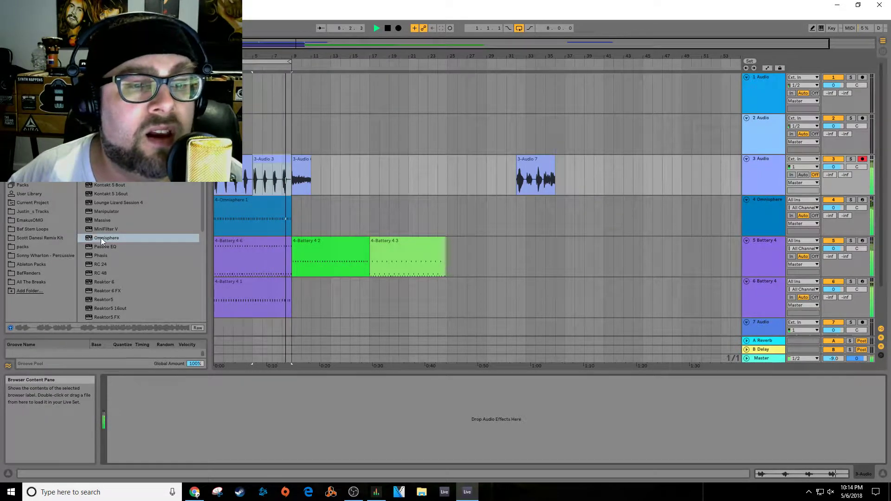
left_click_drag(104, 212, 172, 417)
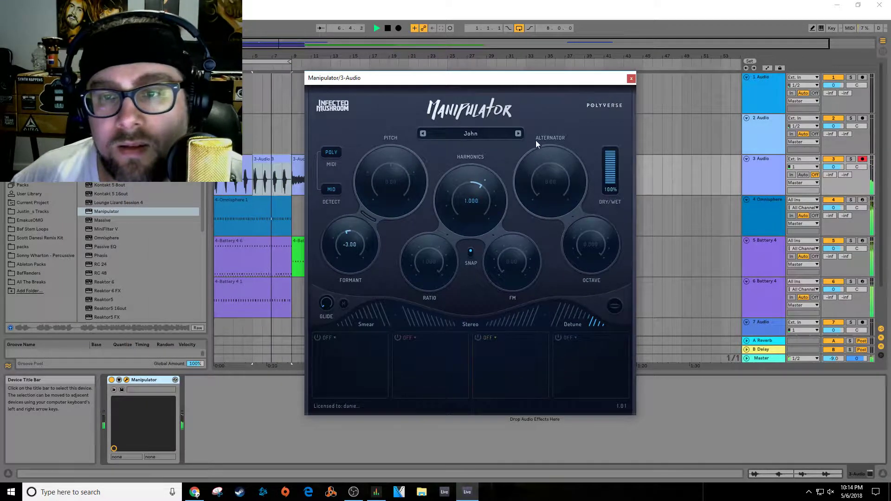
Step: Audition Manipulator's Subtle presets one after another up to Mechanical Water while the loop plays
left_click(518, 134)
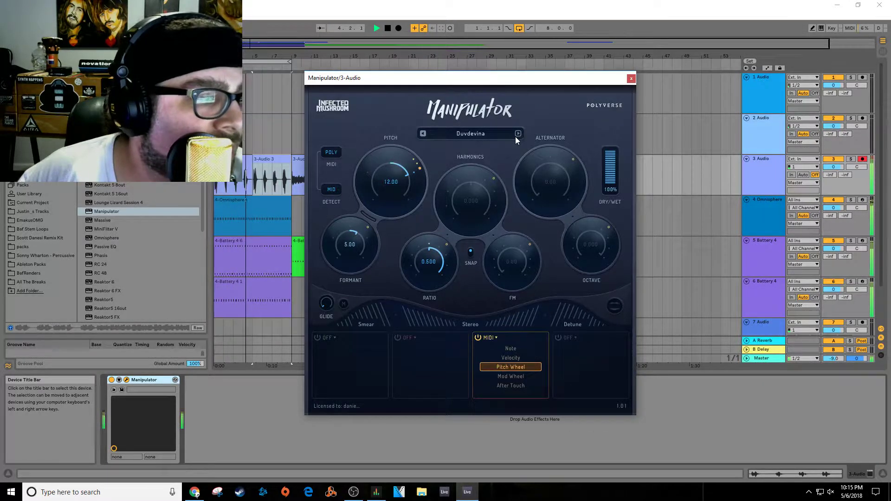
left_click(518, 134)
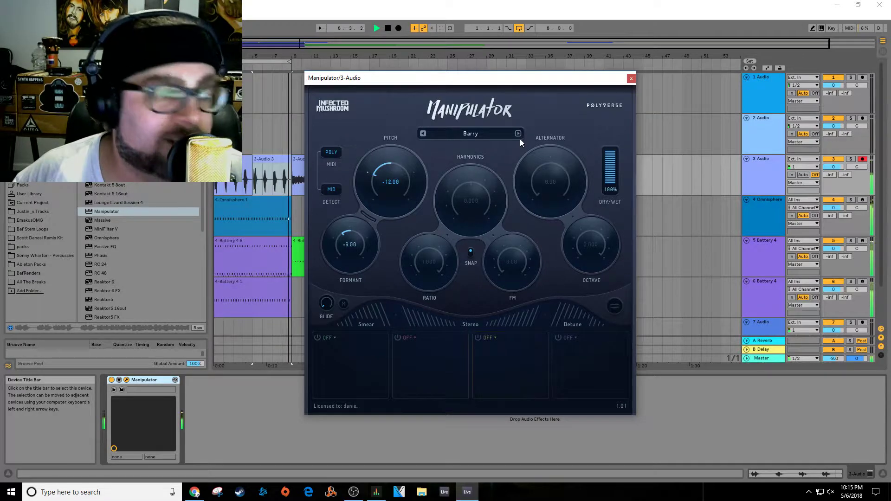
left_click(518, 134)
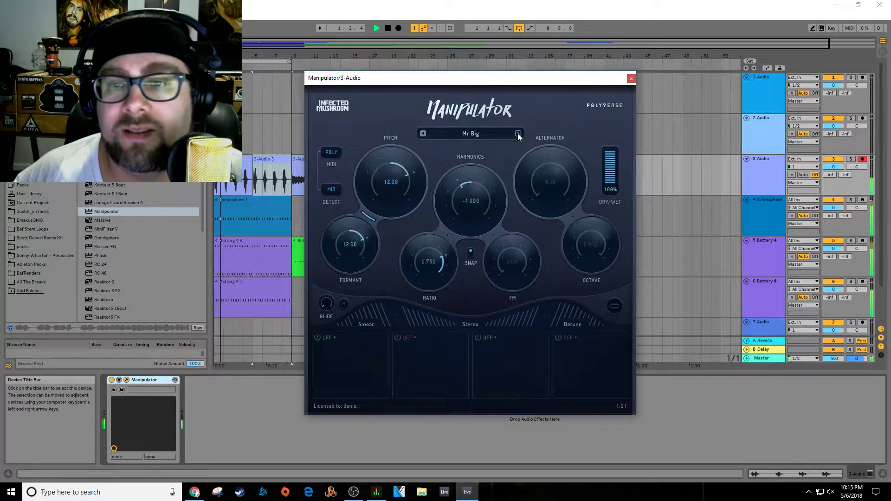
left_click(518, 134)
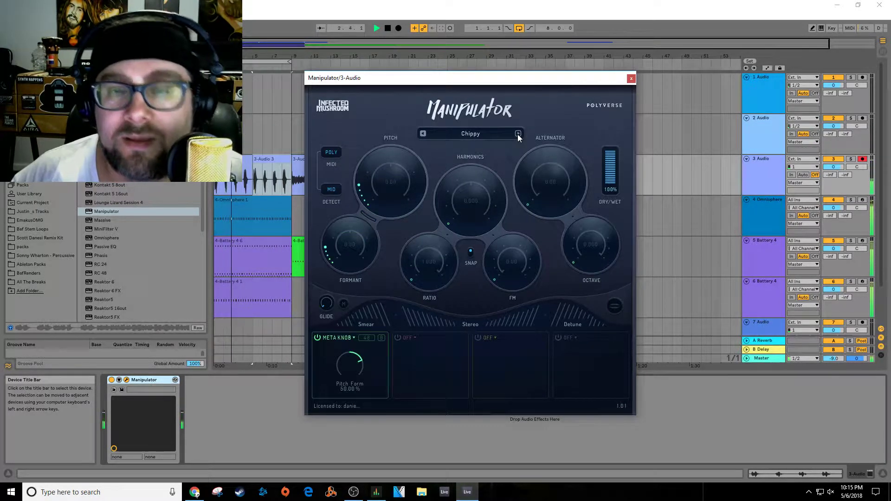
left_click(518, 135)
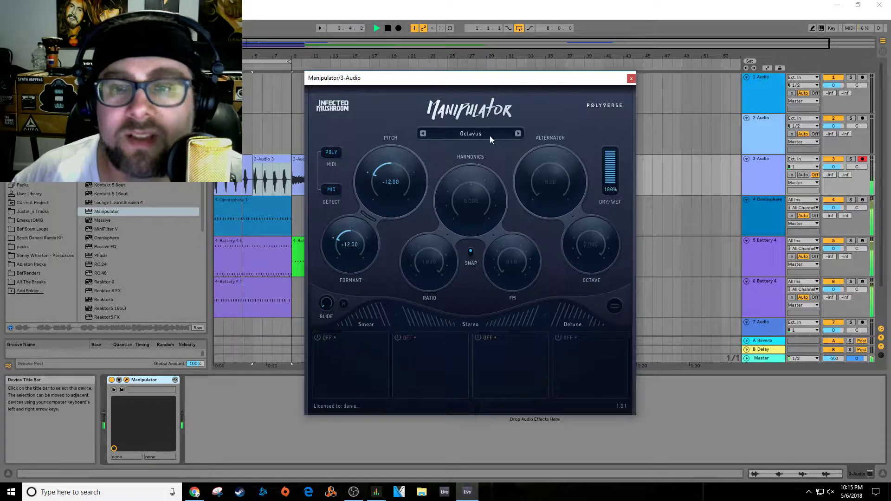
left_click(518, 134)
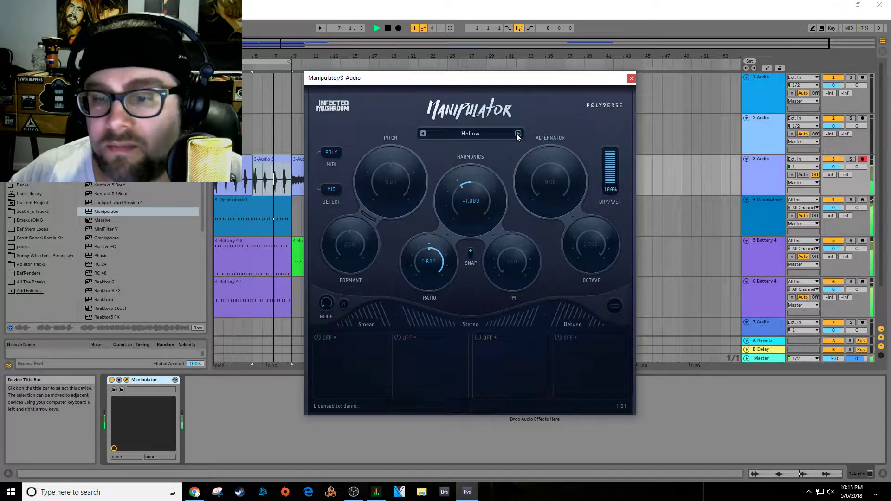
left_click(518, 134)
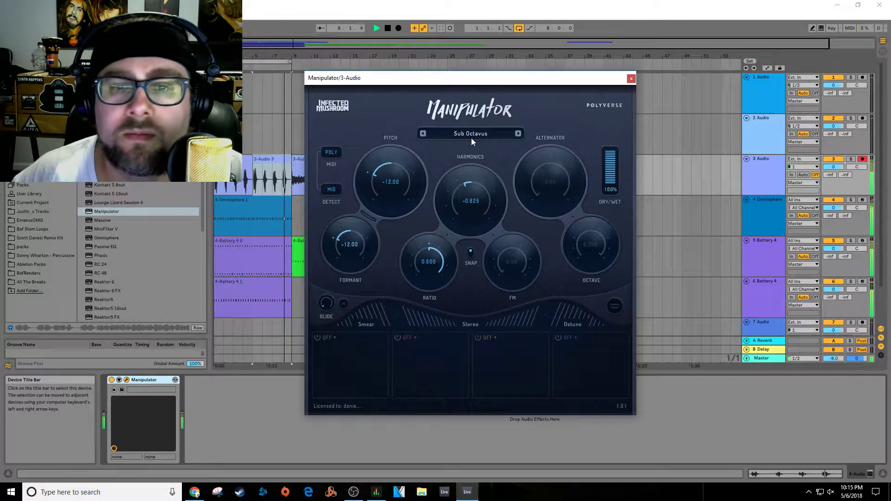
left_click(517, 134)
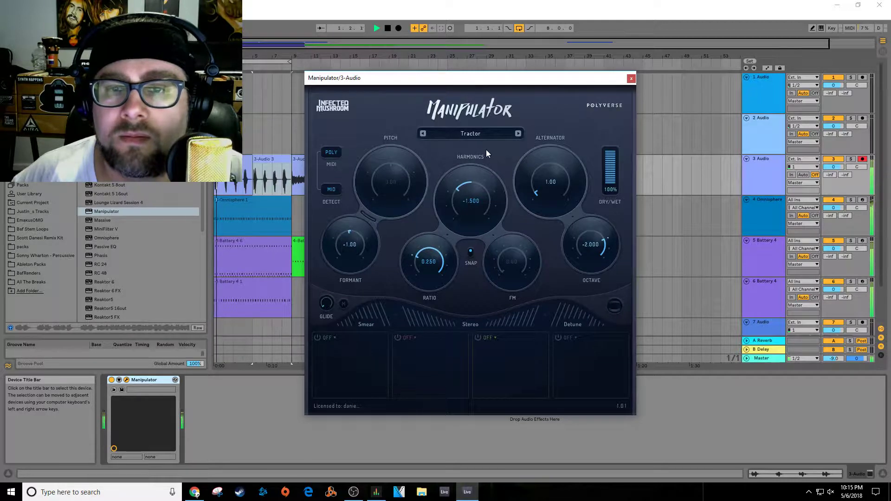
left_click(518, 134)
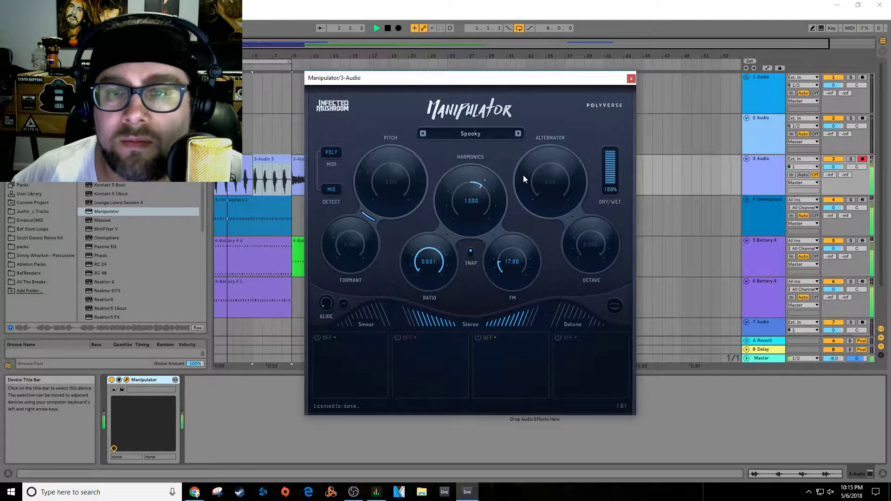
left_click(518, 133)
left_click(518, 133)
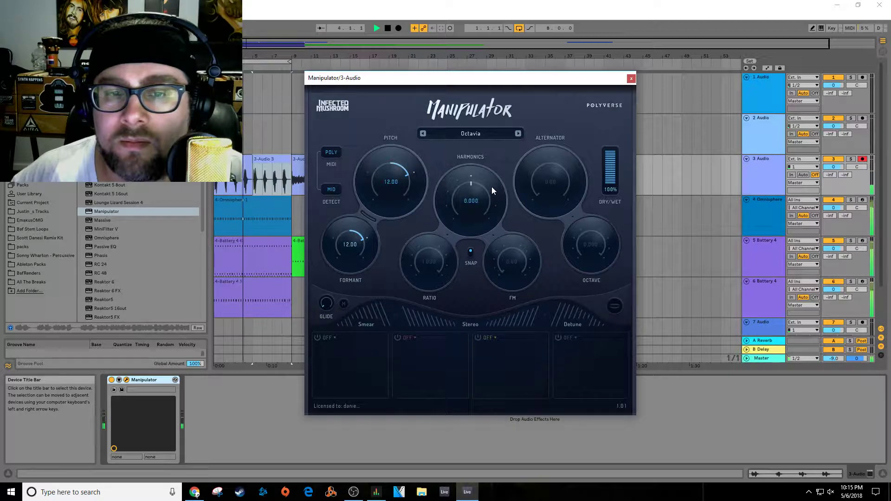
left_click(517, 134)
Step: Try Manipulator's Rythmic presets Groove Maker and SpaceWorm on track 3
left_click(492, 134)
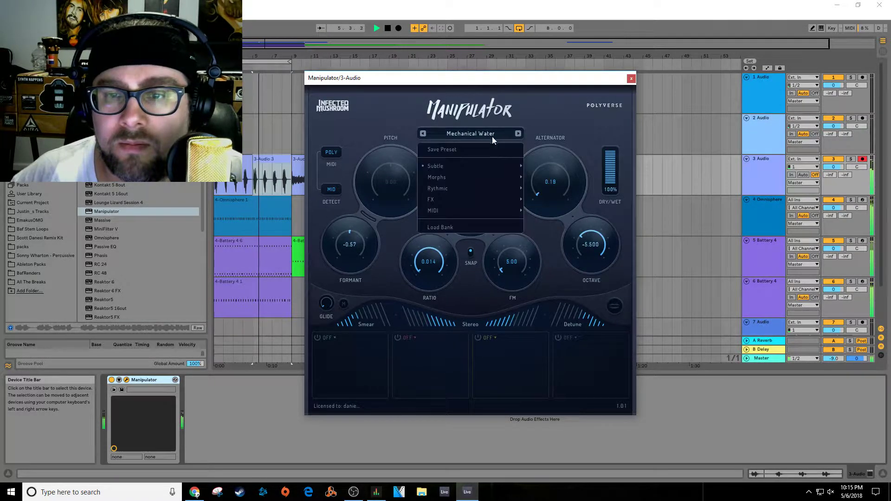
mouse_move(499, 186)
left_click(553, 191)
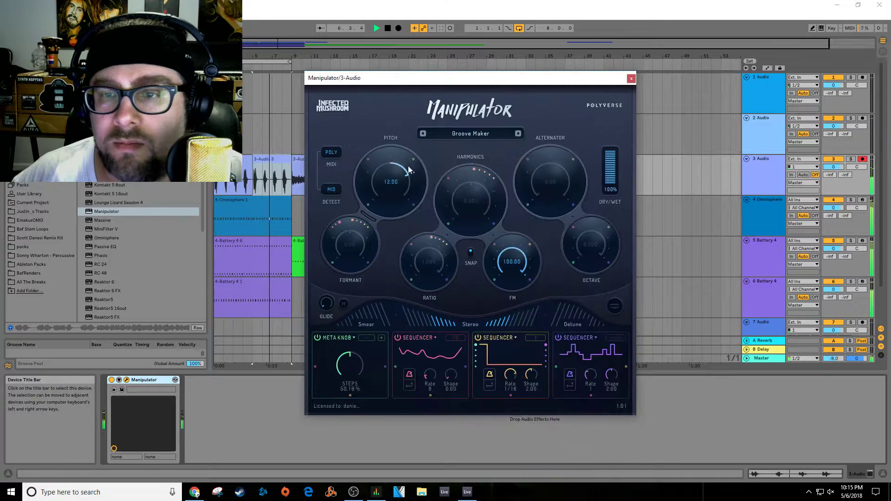
left_click(518, 133)
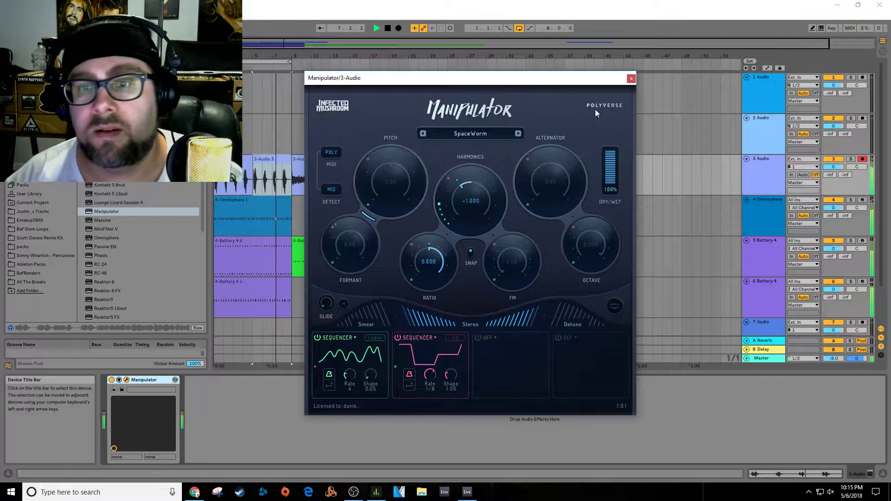
Step: Load the MIDI preset Ominous presence in Manipulator
left_click(495, 132)
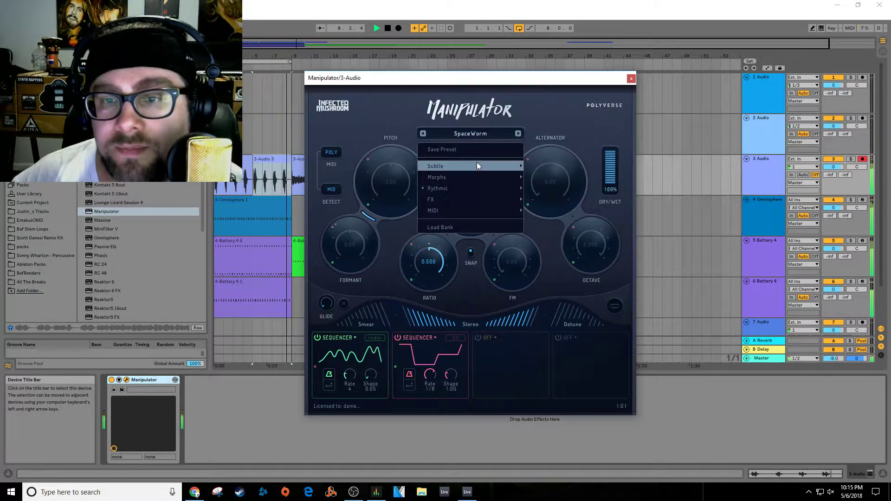
mouse_move(486, 211)
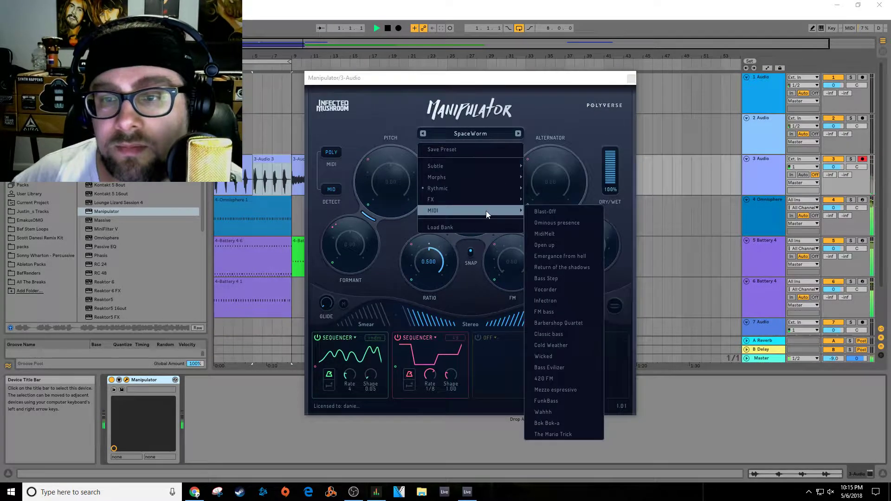
left_click(567, 222)
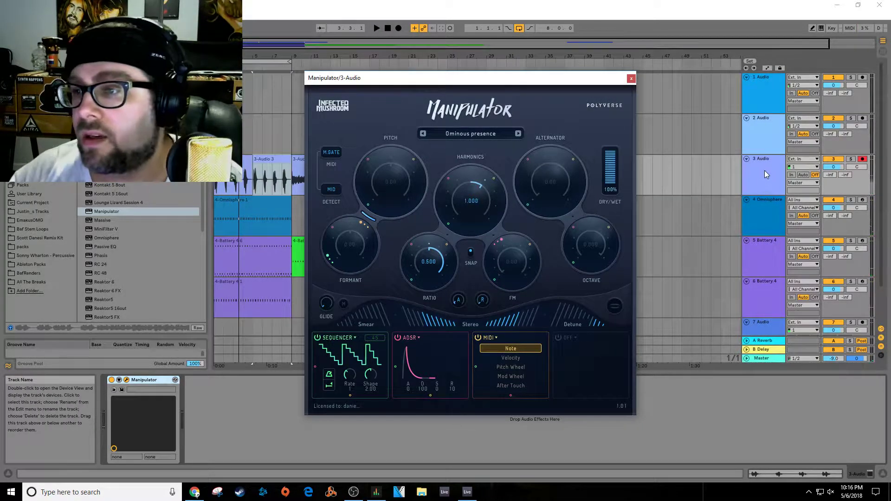
Step: Set track 3's audio input to 4-Omnisphere and play the loop to test the routing
left_click(804, 160)
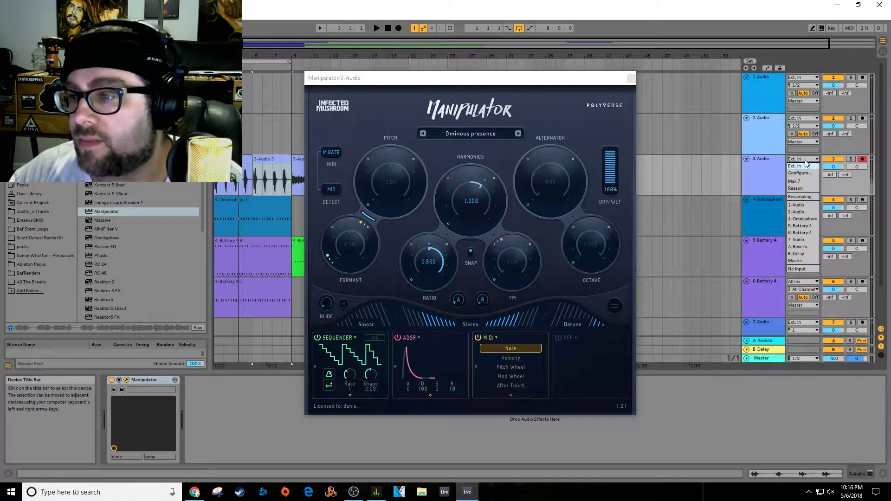
left_click(802, 219)
key("space")
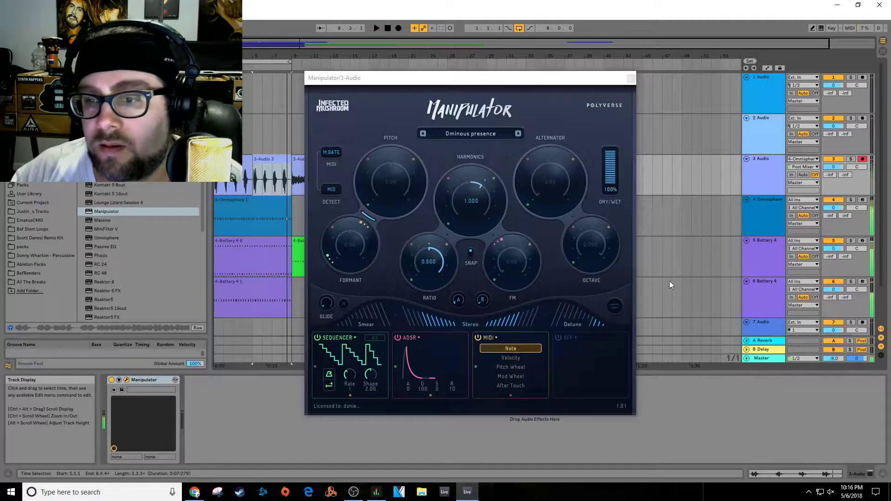
Step: Load Manipulator's Morphs preset Basshroom on track 3 and play the loop, leaving the track's input routing at 4-Omnisphere
left_click(810, 160)
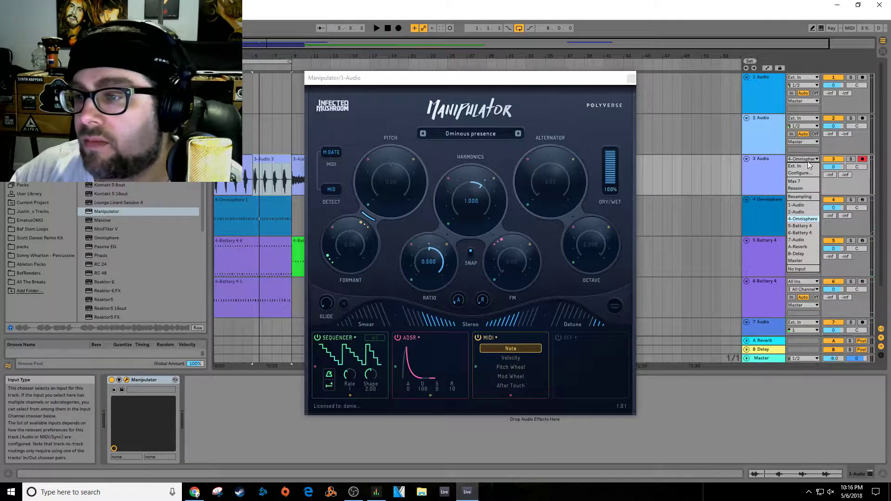
left_click(506, 115)
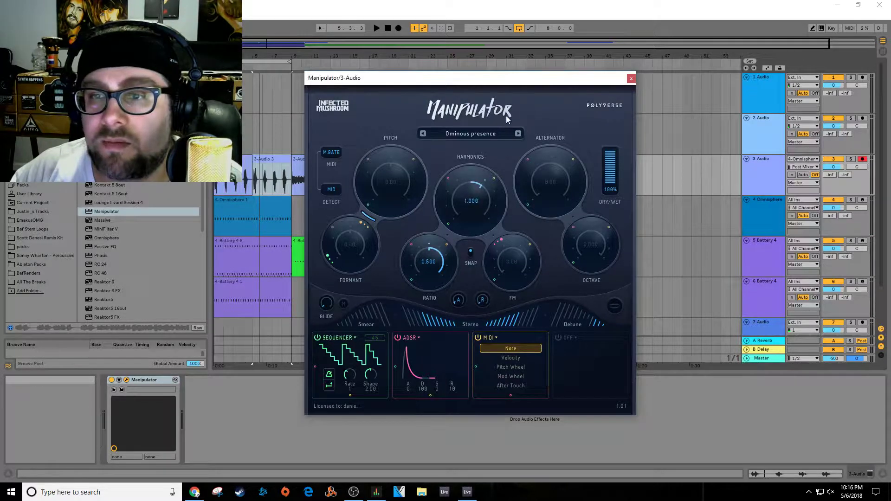
left_click(485, 132)
mouse_move(470, 168)
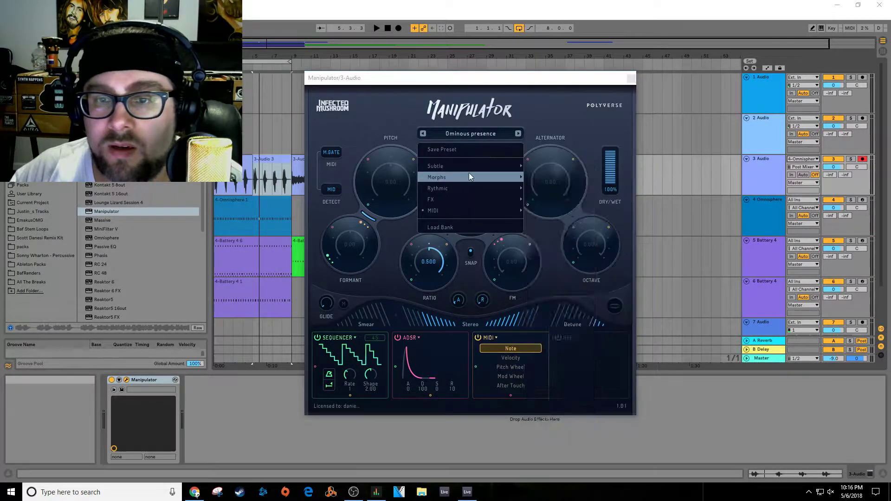
left_click(572, 200)
key("space")
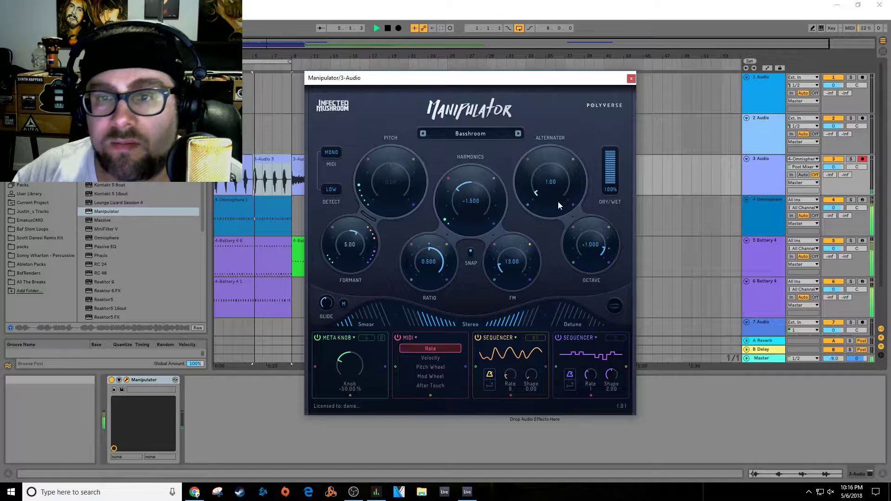
Step: Audition Manipulator's Morphs presets one after another from Space surf to Disect while the loop plays
left_click(518, 134)
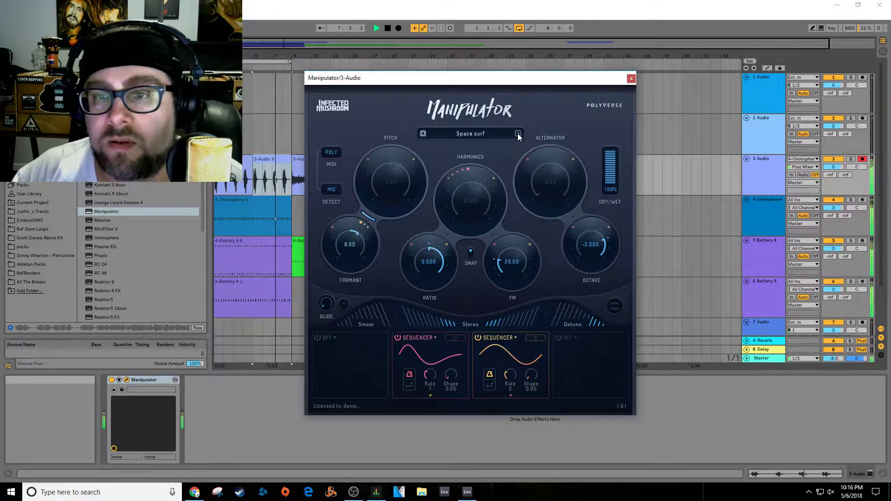
left_click(518, 134)
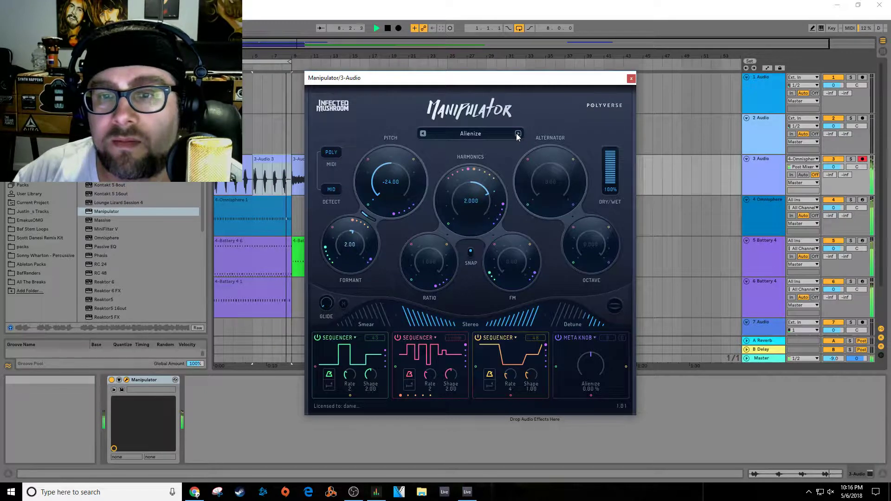
left_click(518, 134)
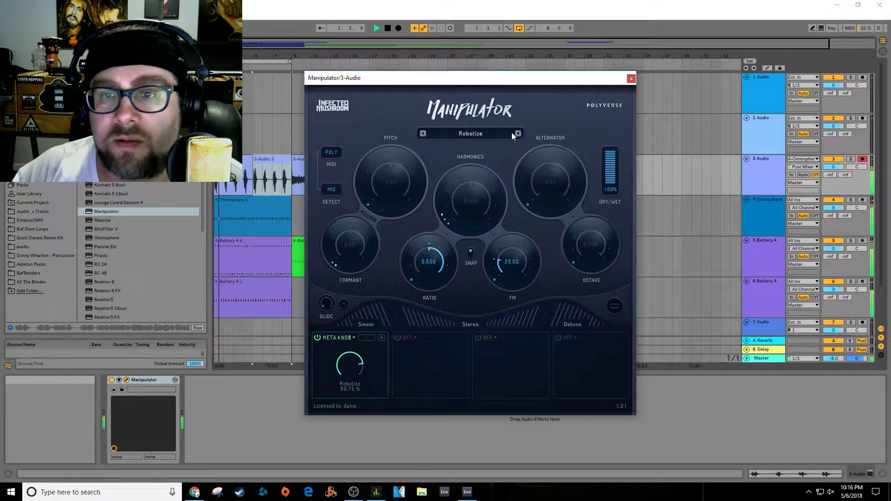
left_click(515, 133)
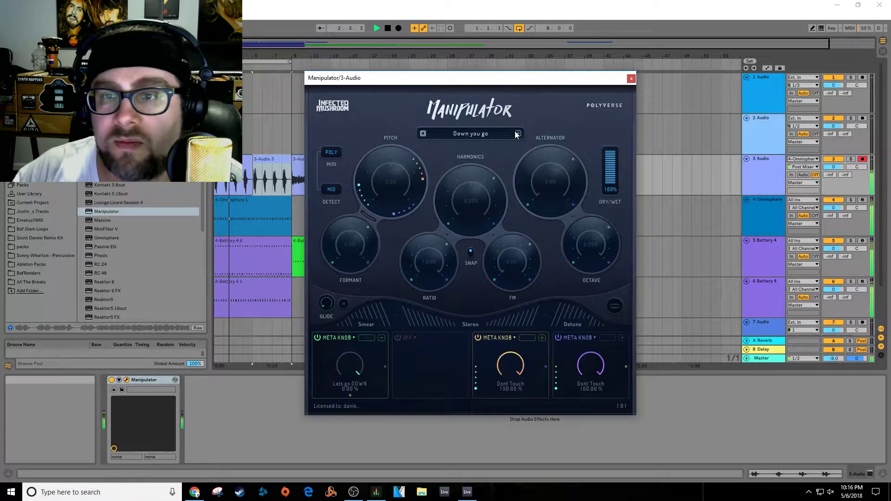
left_click(518, 133)
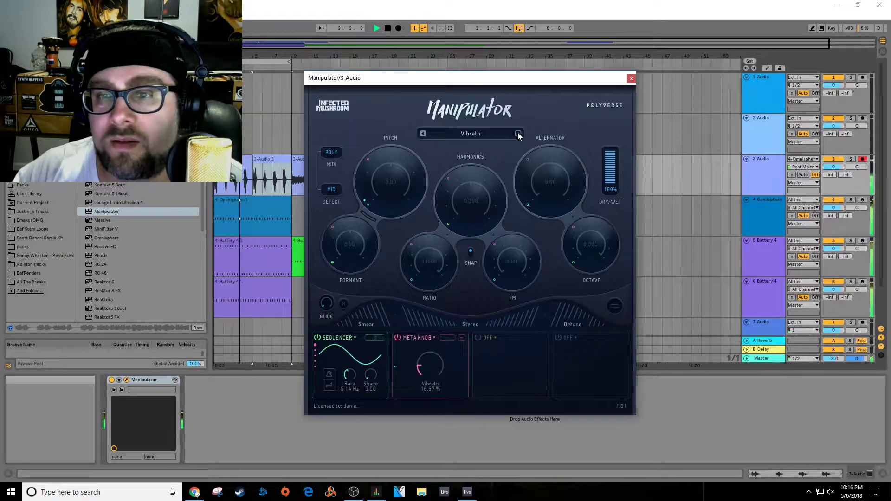
left_click(518, 134)
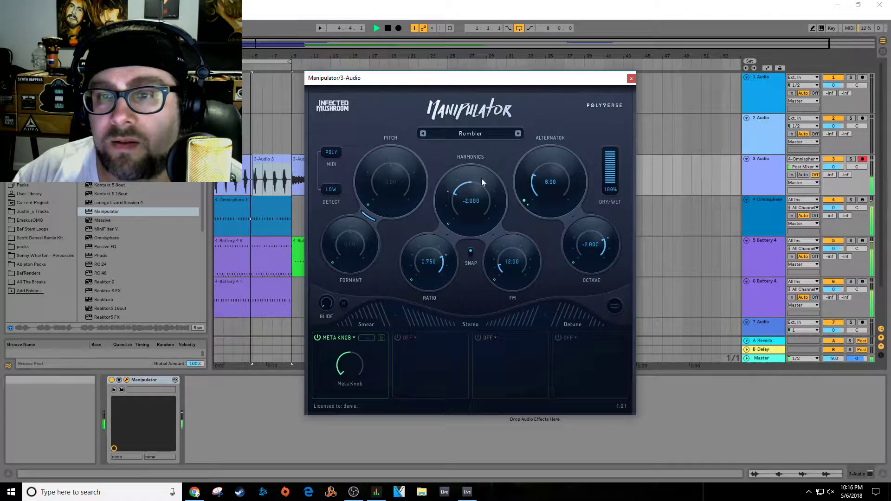
left_click(518, 133)
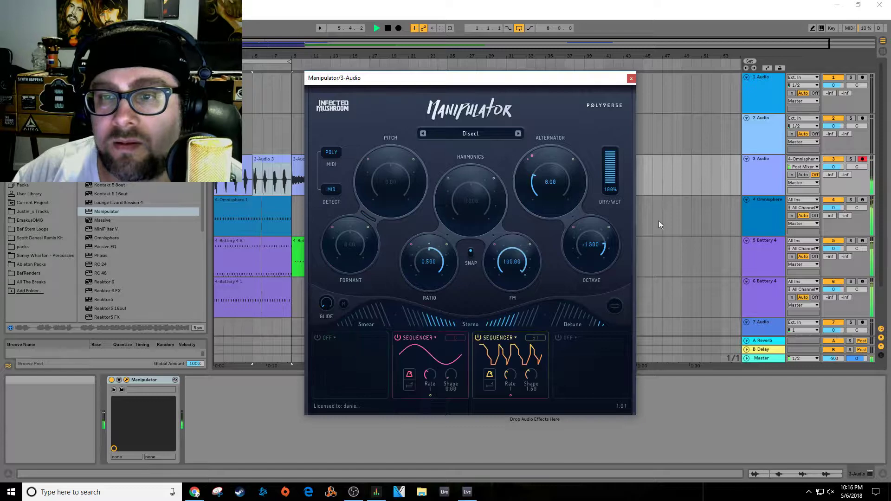
Step: Compare the Morphs presets Granolla and Sizzly creep, keep Granolla, and close the Manipulator window
left_click(480, 133)
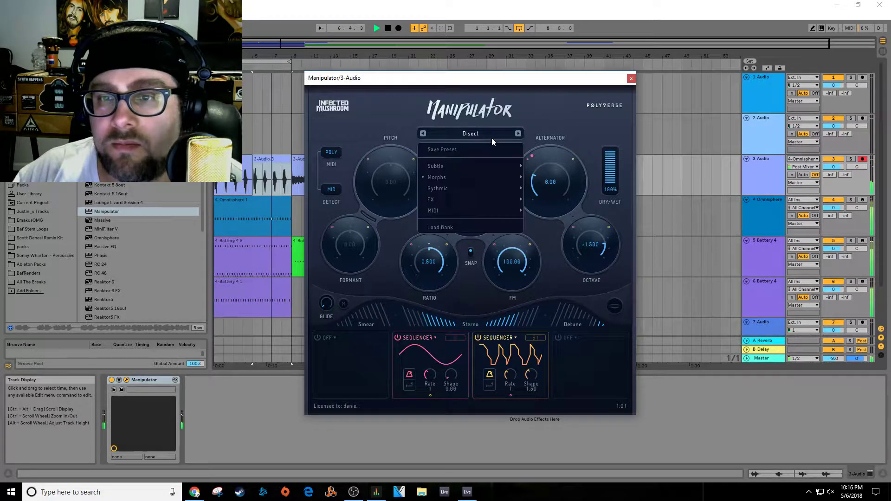
mouse_move(486, 180)
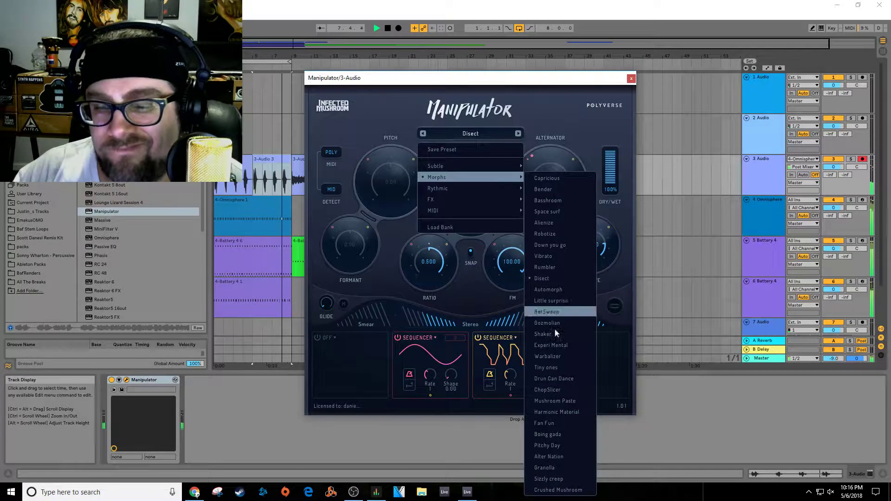
left_click(561, 467)
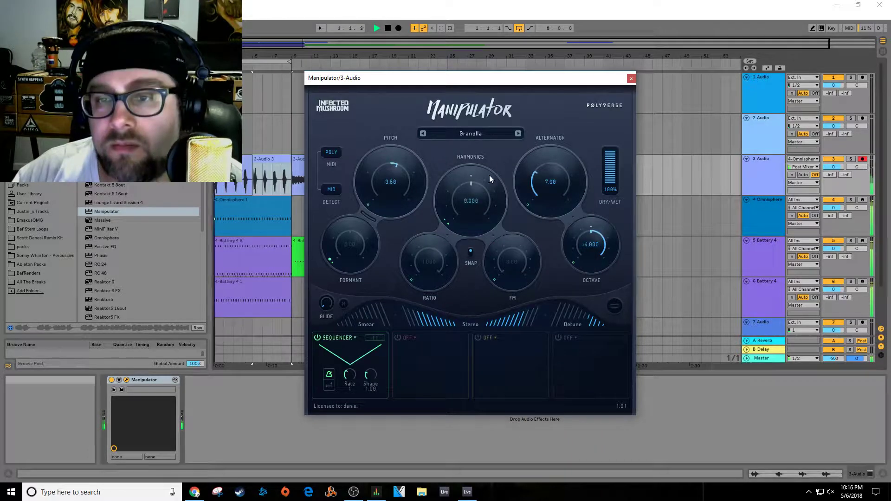
left_click(518, 134)
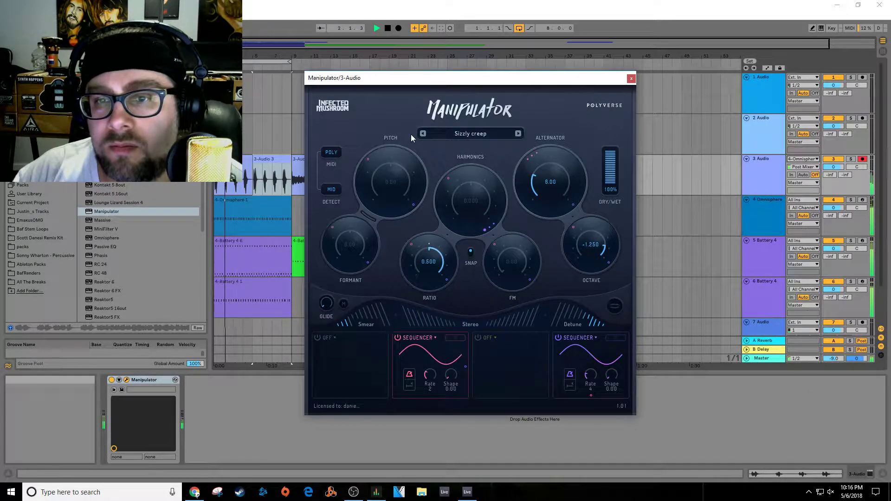
left_click(422, 133)
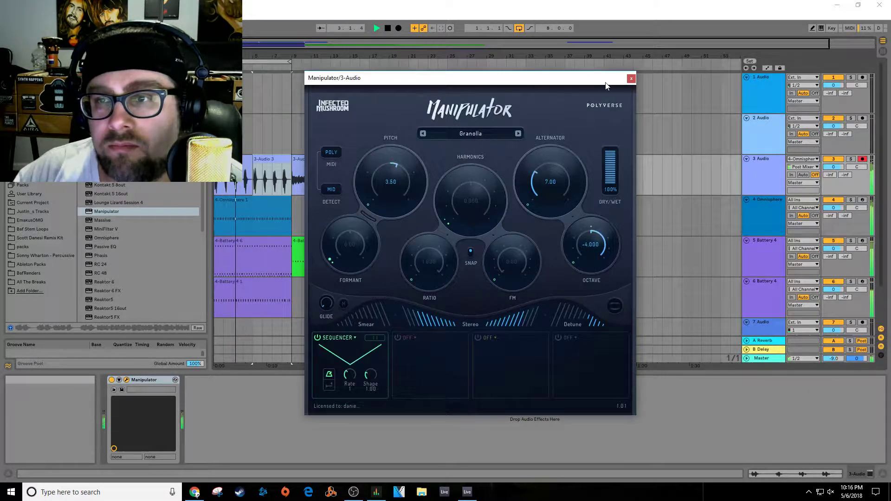
left_click(630, 79)
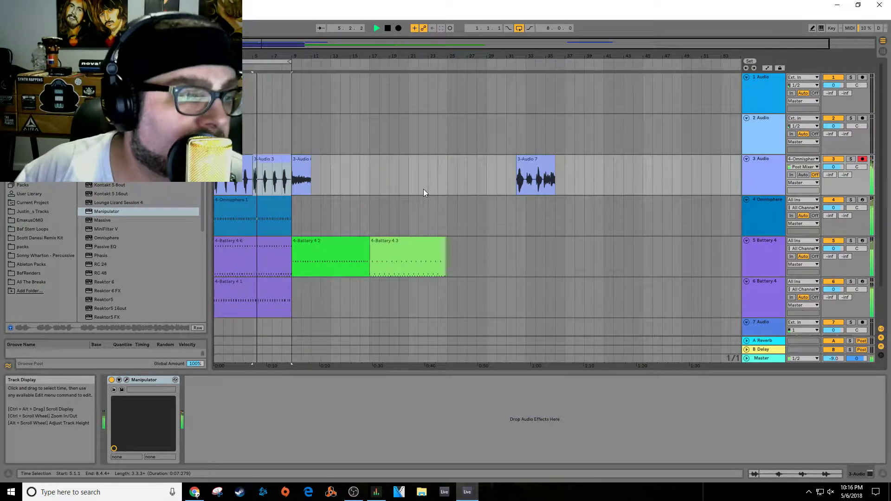
Step: Restart the loop and insert Replika XT after Manipulator on track 3
key("space")
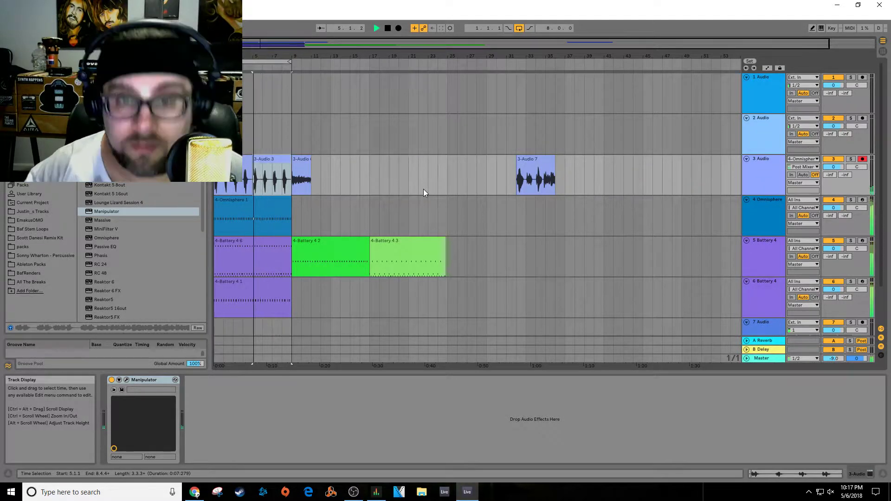
key("space")
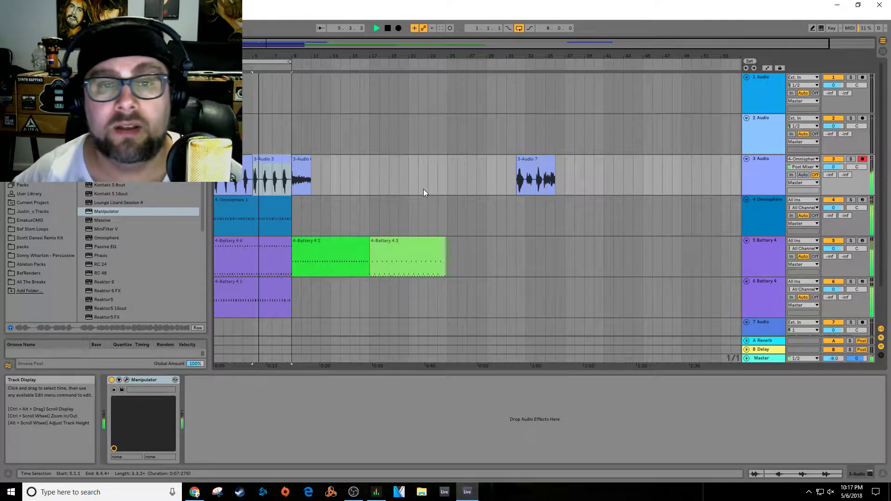
left_click(273, 162)
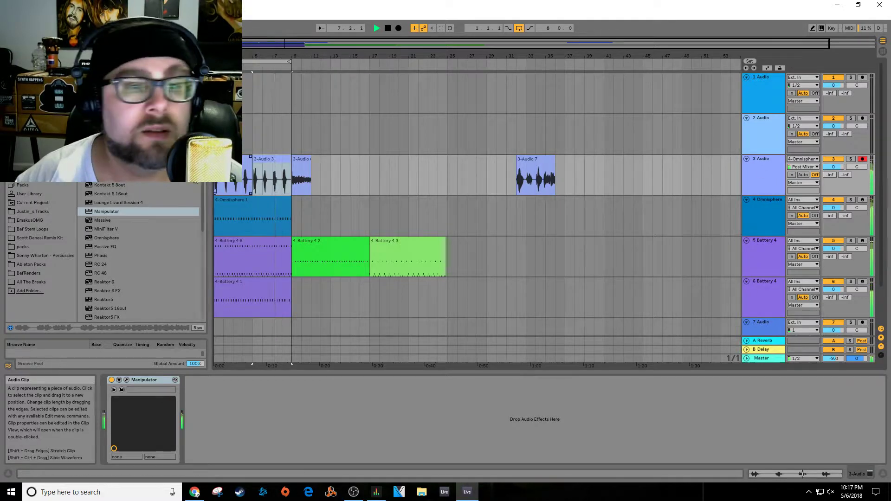
scroll(106, 207, "down", 4)
key("space")
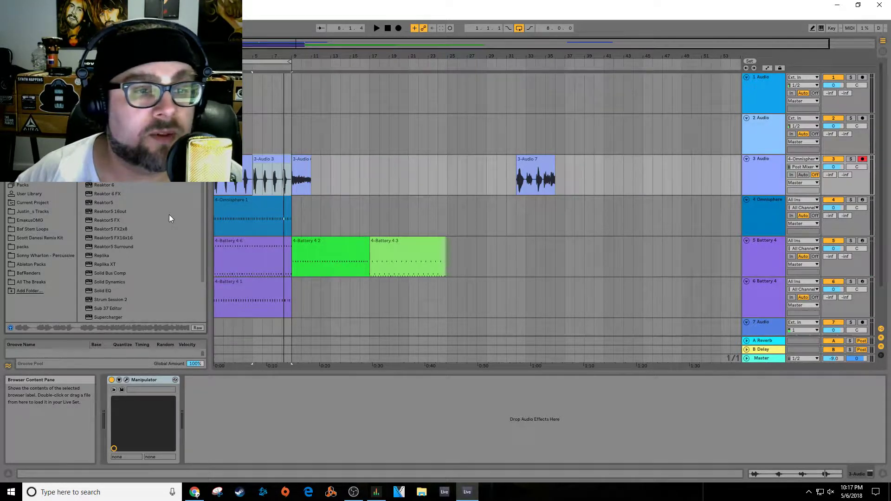
key("space")
left_click(108, 265)
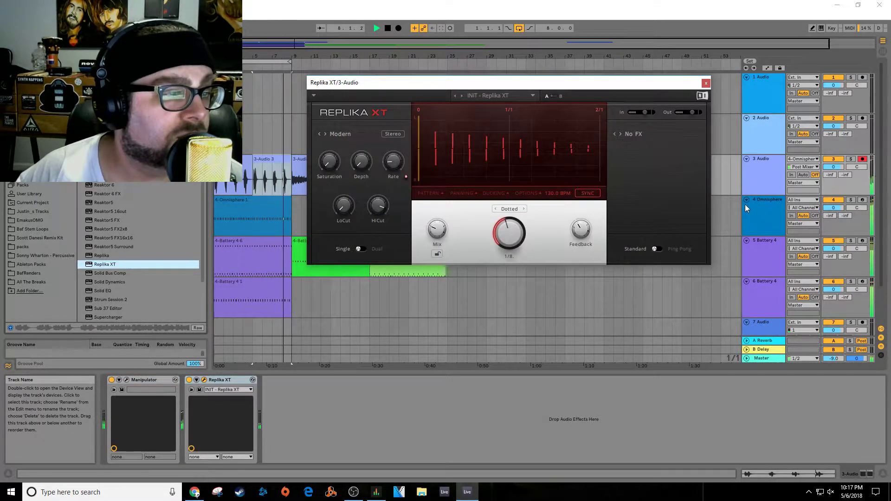
Step: Try Replika XT's Classics presets Analogue Dual and QuarterInch on track 3
left_click(532, 95)
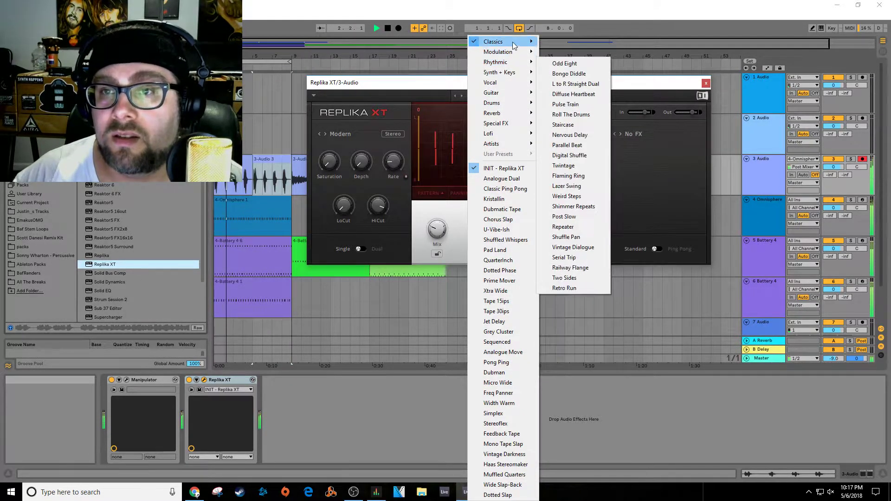
mouse_move(529, 42)
left_click(578, 53)
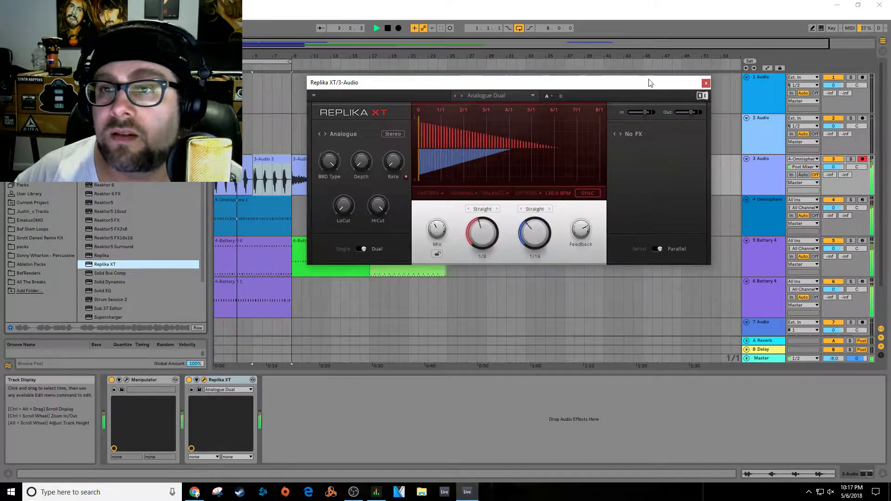
left_click(533, 95)
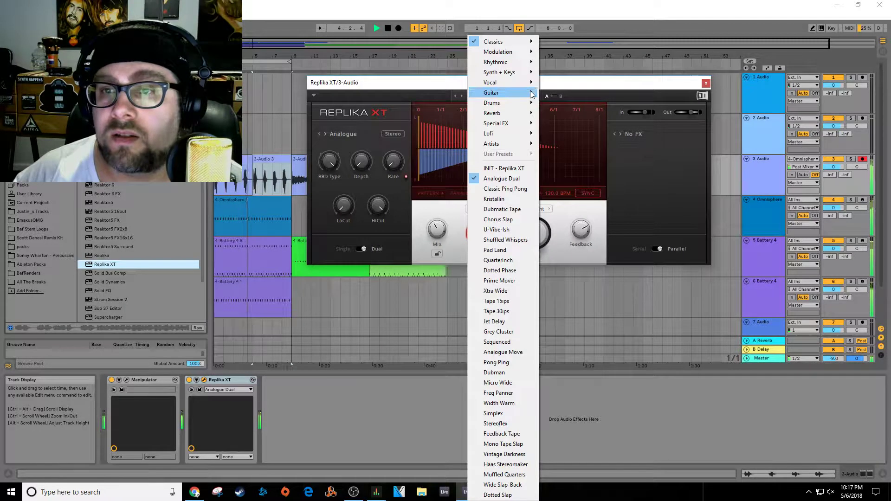
left_click(505, 259)
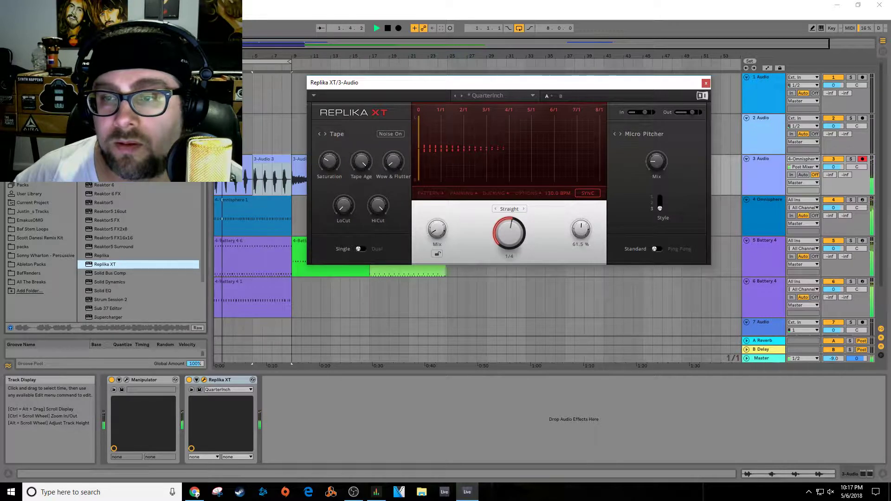
Step: Load the Classics preset Dotted Phase in Replika XT and close its window
left_click(533, 94)
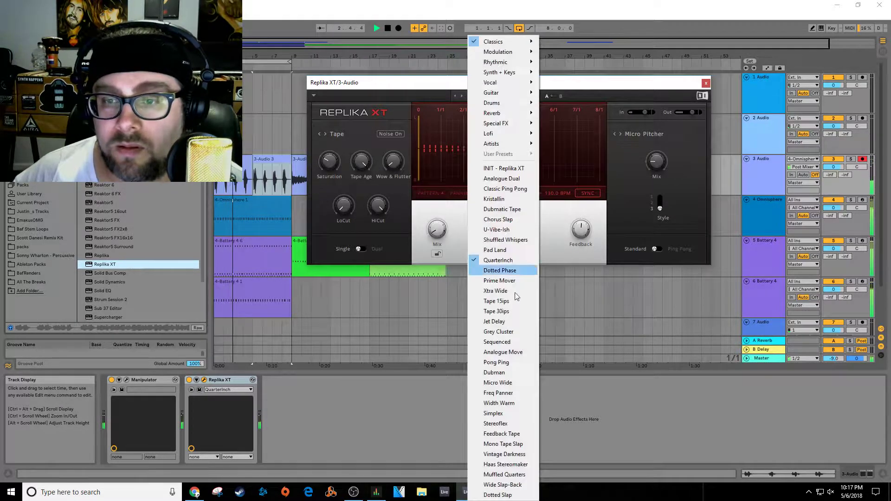
left_click(506, 273)
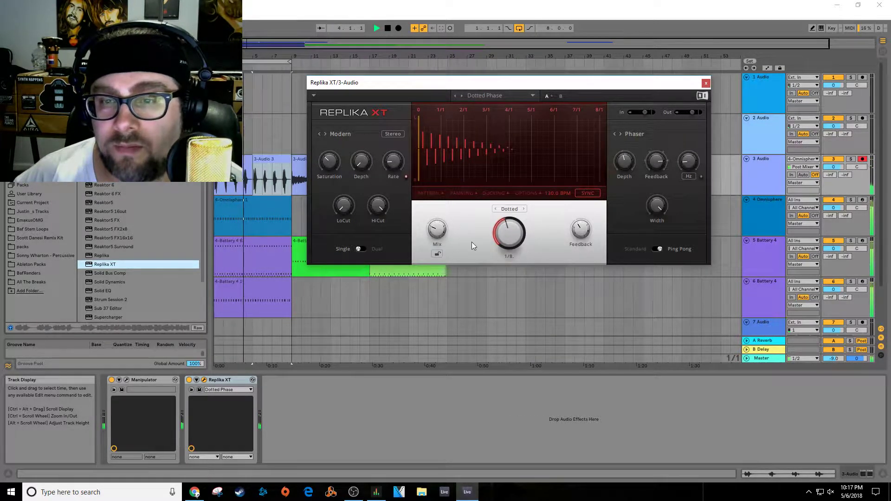
mouse_move(438, 232)
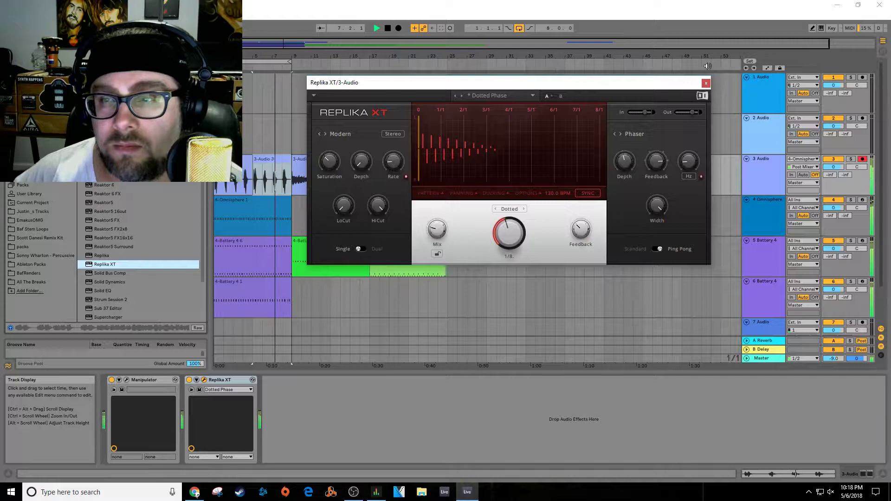
left_click(704, 85)
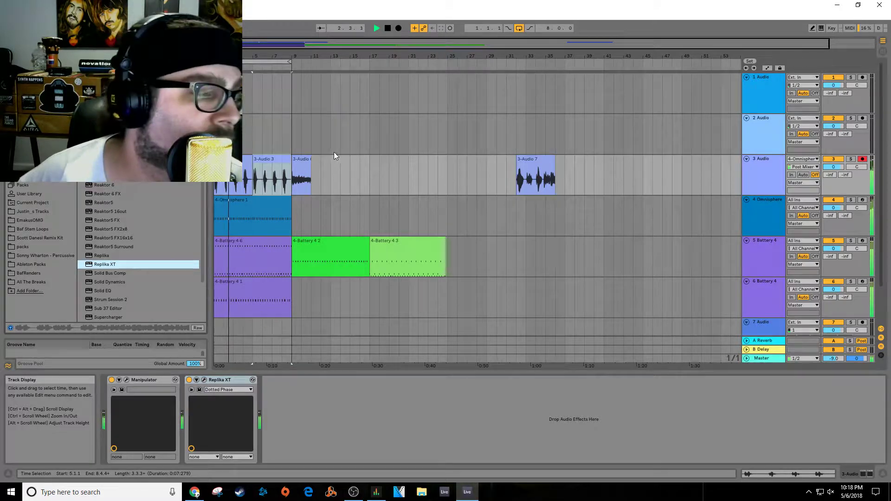
Step: Stop and restart the loop to listen to the Omnisphere signal through Manipulator and Replika XT
key("space")
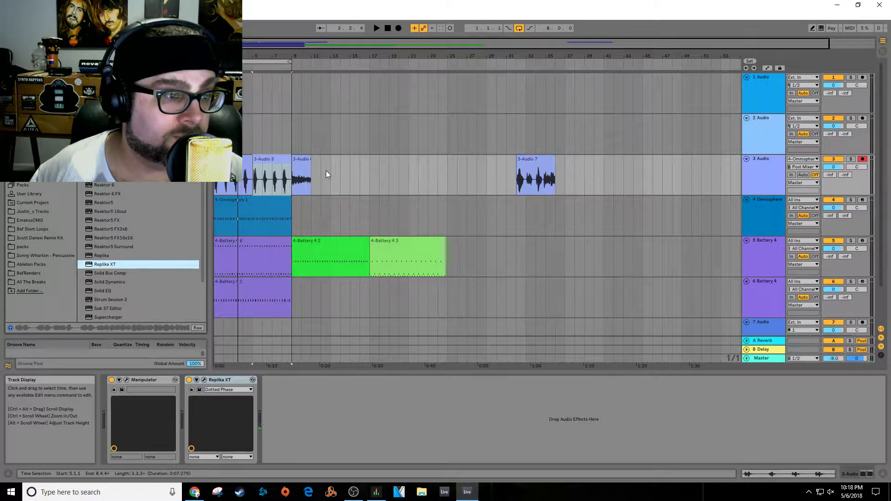
key("space")
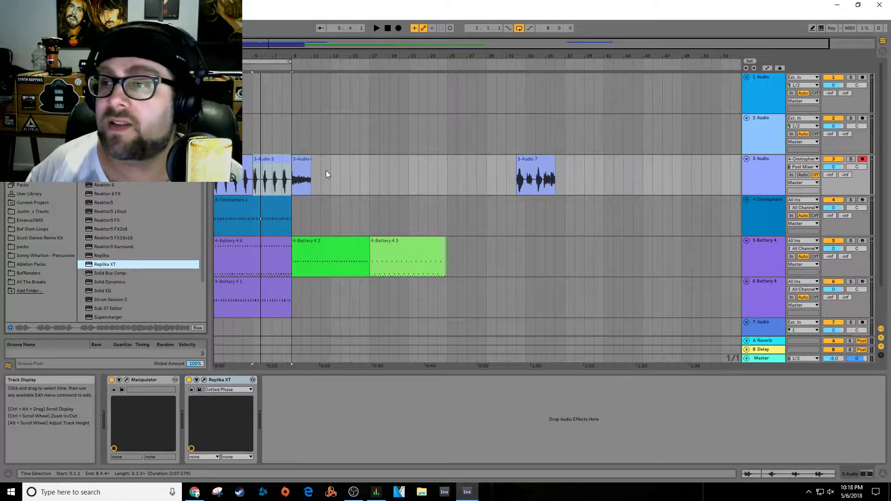
key("space")
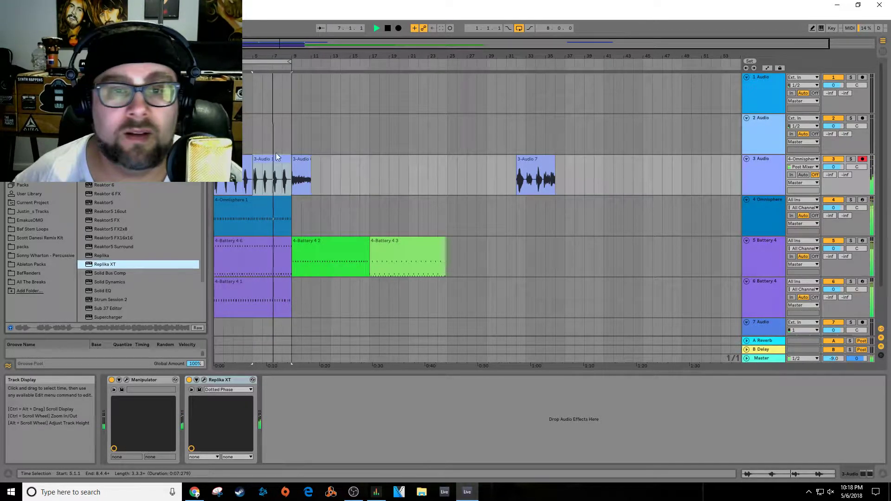
Step: On track 3, move clip 3-Audio 3 to bar 14, put clip 3-Audio 7 at bar 5 in its place, and stop playback
left_click_drag(276, 158, 363, 158)
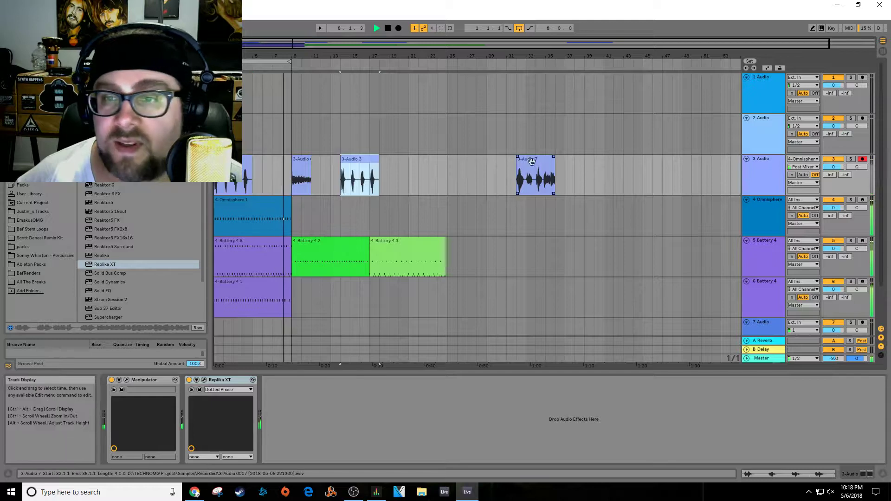
left_click_drag(531, 161, 268, 161)
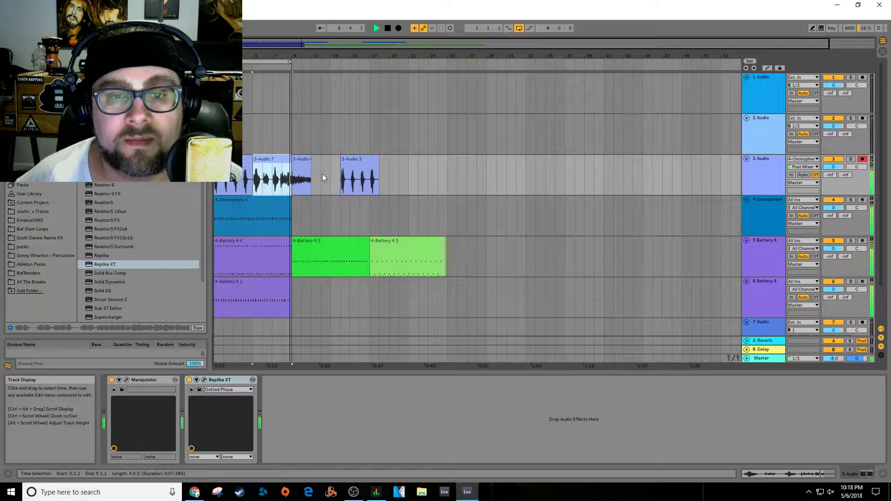
left_click(284, 171)
key("space")
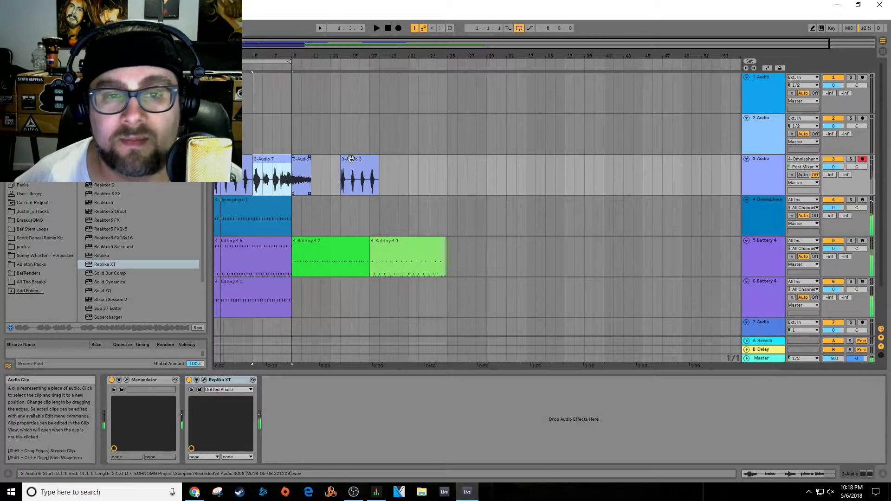
Step: Solo the 3 Audio and 5 Battery 4 tracks and audition them with the 3-Audio 7 clip open
left_click(849, 159)
key("space")
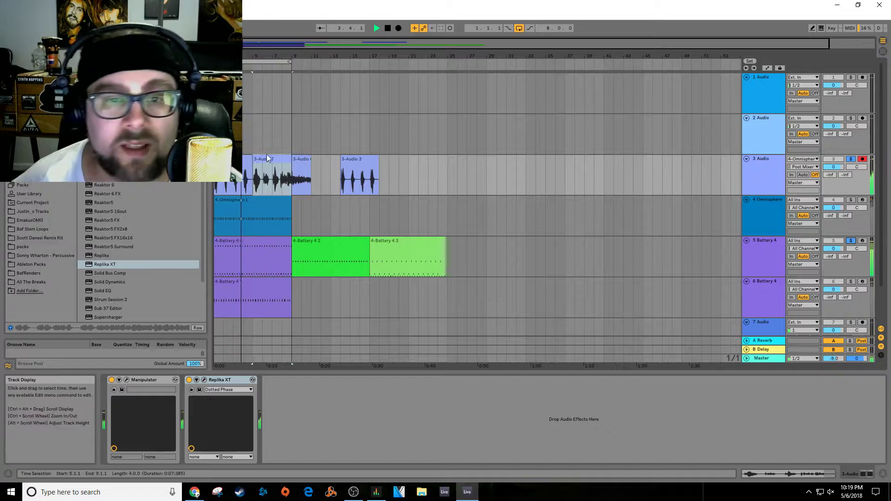
left_click(284, 173)
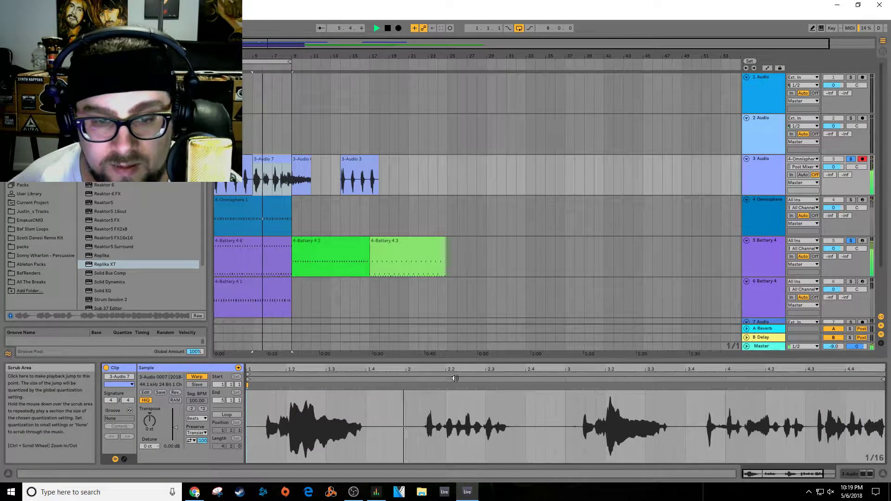
key("space")
Step: Add a warp marker at the first loud phrase of 3-Audio 7 and shift it earlier to 1.1.4 on a 1/32 fixed grid
left_click(286, 394)
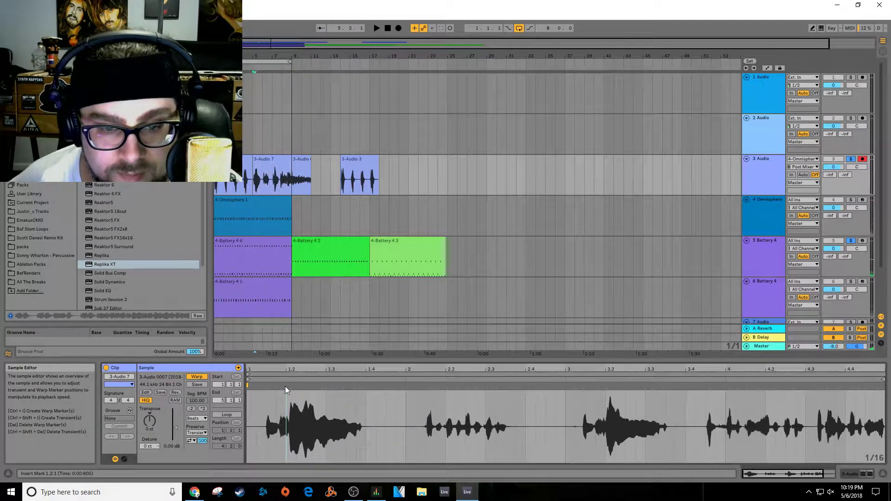
mouse_move(284, 386)
left_mouse_down()
mouse_move(276, 386)
mouse_move(285, 386)
left_mouse_up()
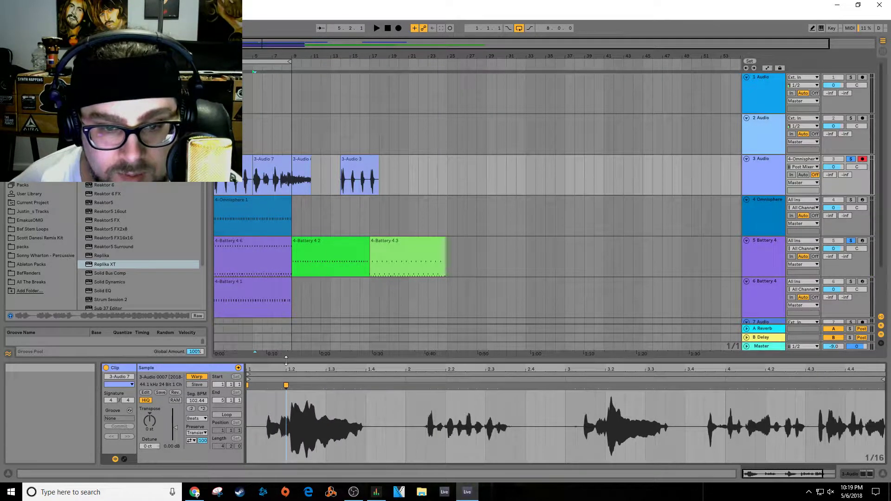
left_click_drag(327, 364, 327, 368)
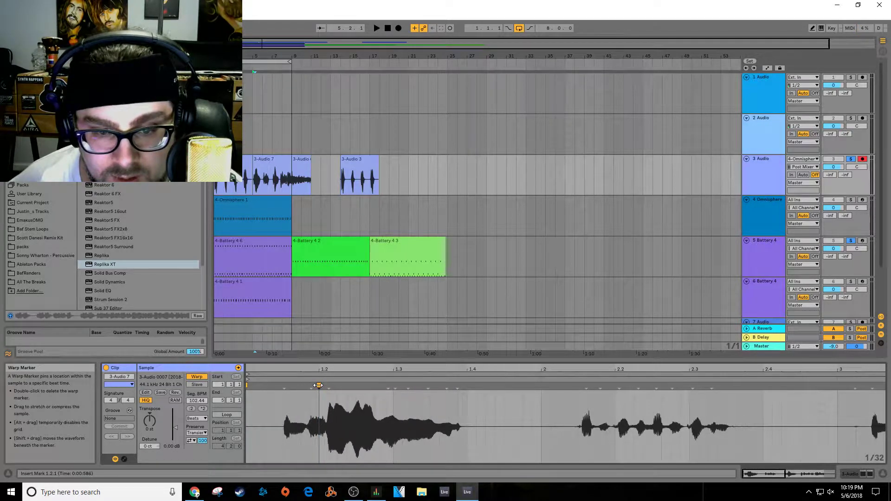
right_click(290, 388)
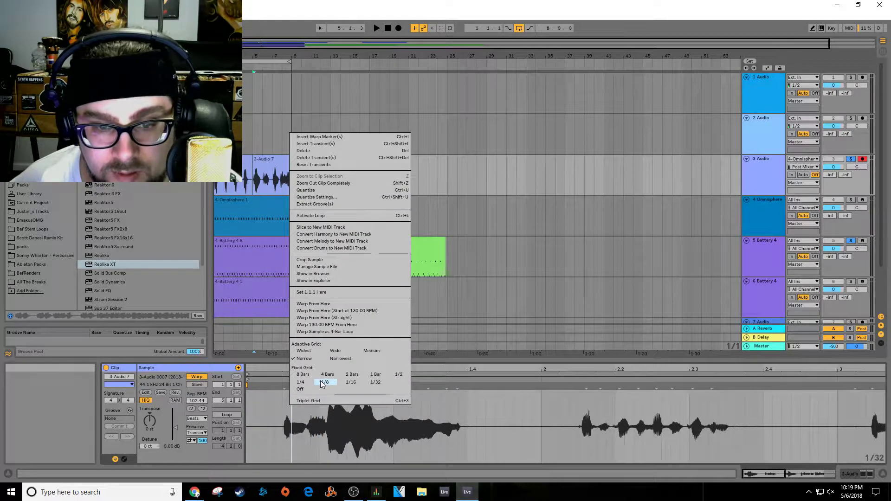
left_click(376, 383)
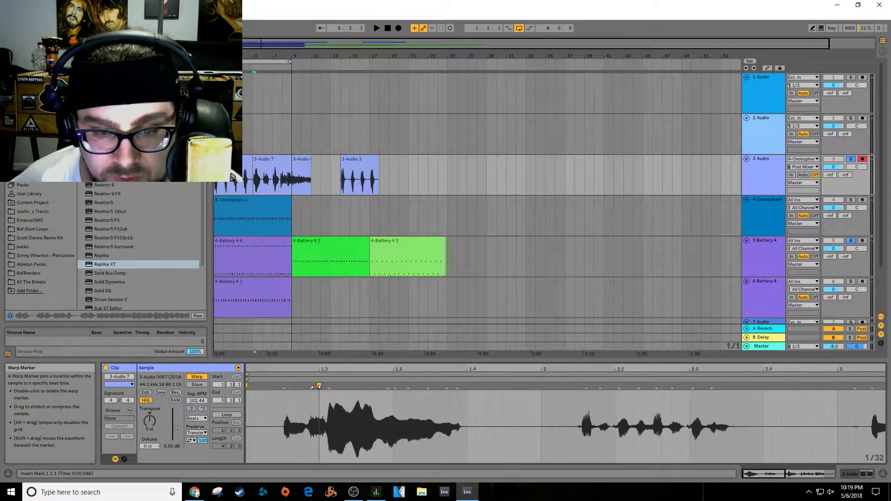
left_click_drag(315, 387, 311, 388)
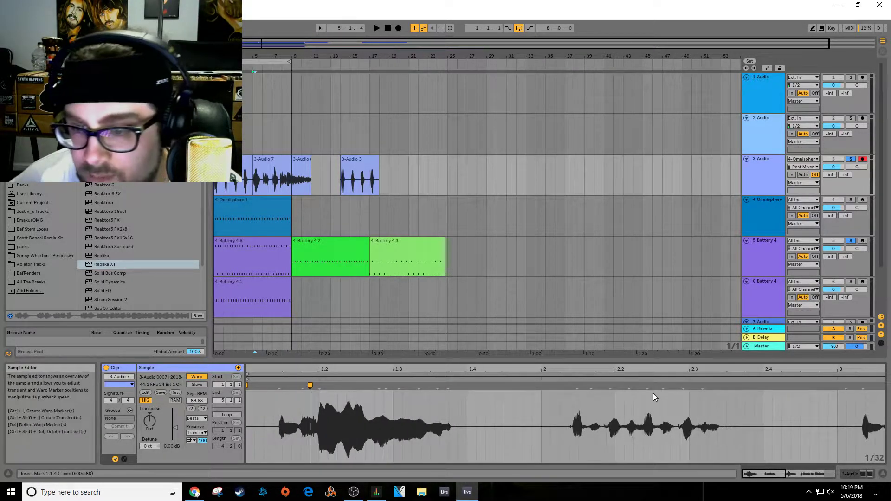
Step: Play back the arrangement to check the timing of the warped first phrase and the rest of the 3-Audio 7 sample
key("space")
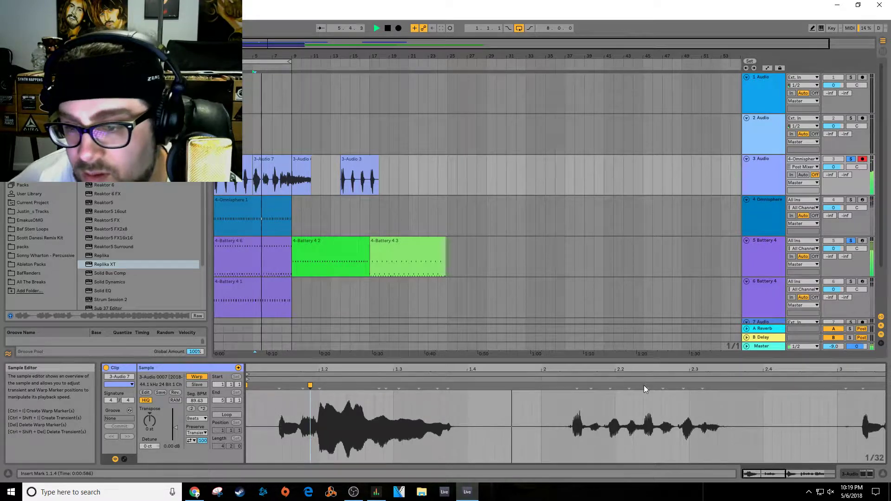
key("space")
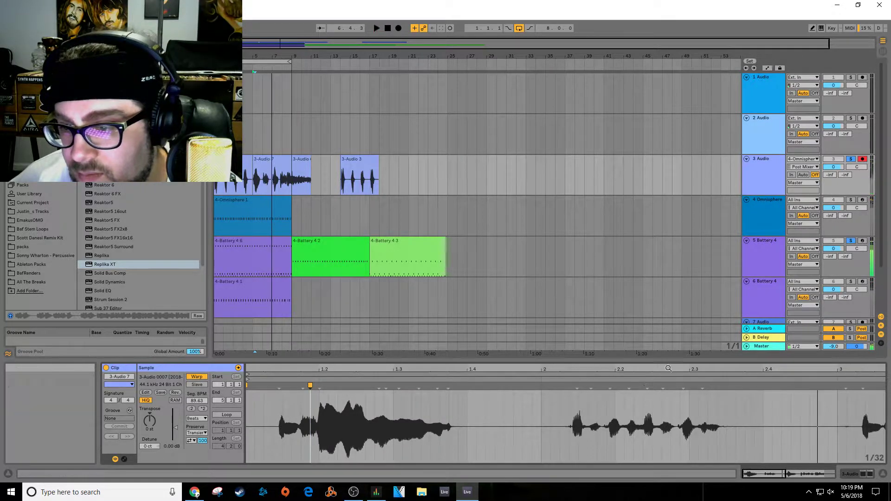
mouse_move(644, 371)
left_mouse_down()
mouse_move(371, 376)
mouse_move(385, 388)
left_mouse_up()
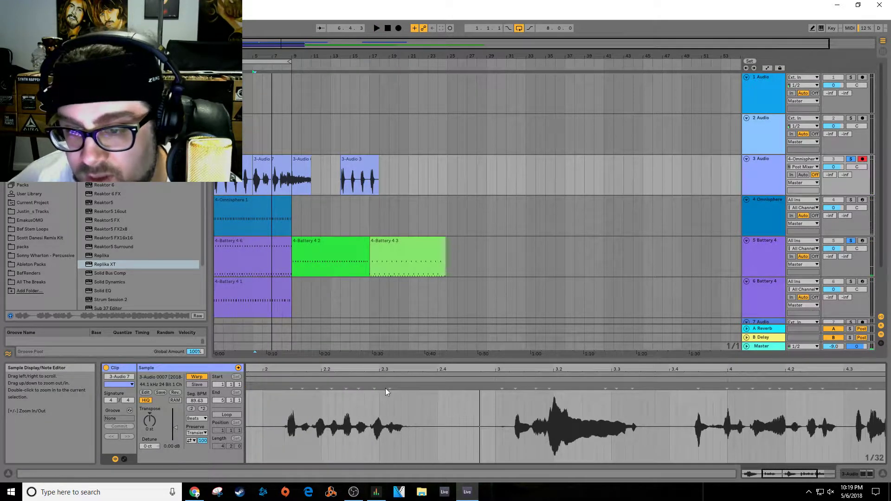
key("space")
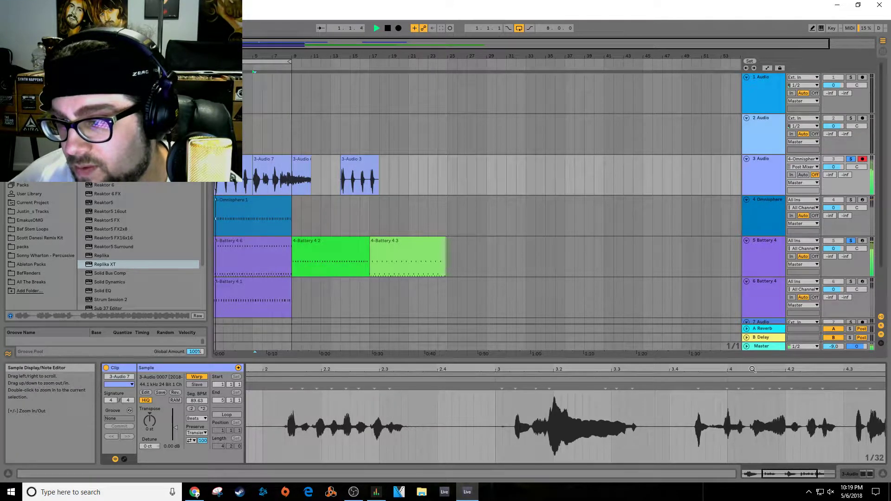
left_click_drag(752, 370, 686, 338)
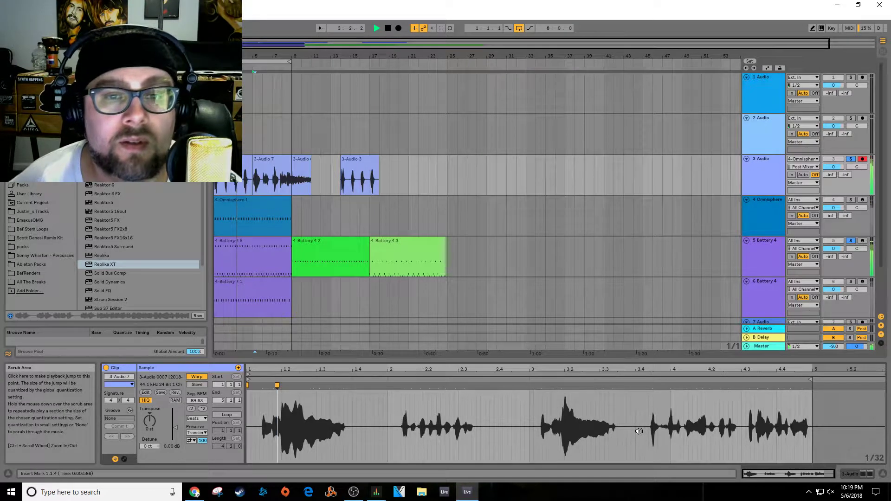
Step: Show the 3 Audio track's devices and switch off Manipulator
double_click(762, 178)
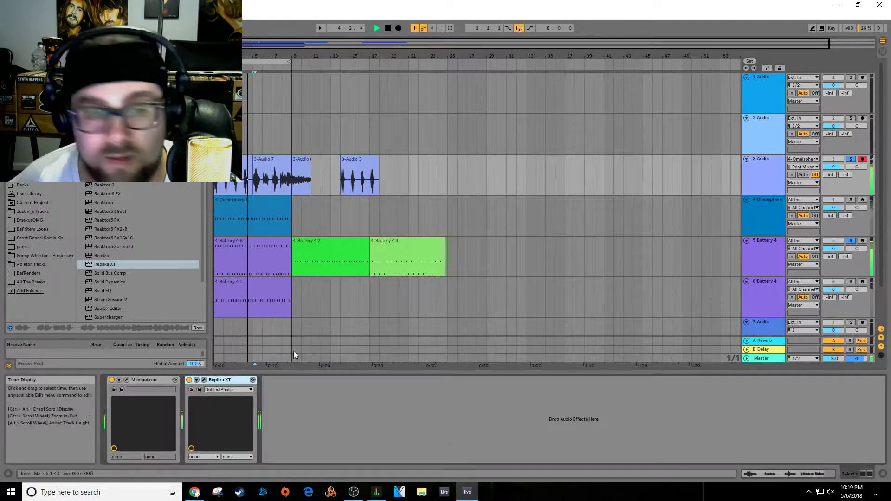
left_click(111, 380)
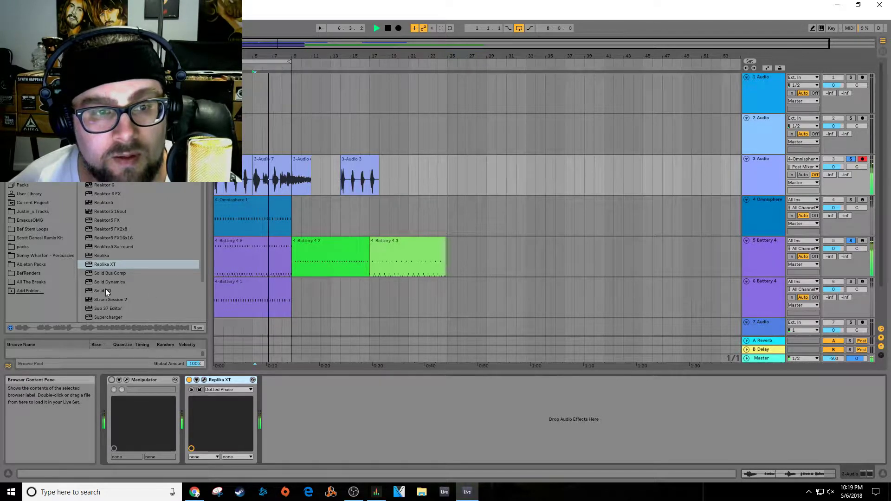
Step: Reopen 3-Audio 7 and add two warp markers on its bar 3 phrase, at its onset and just before the loud peak
double_click(257, 161)
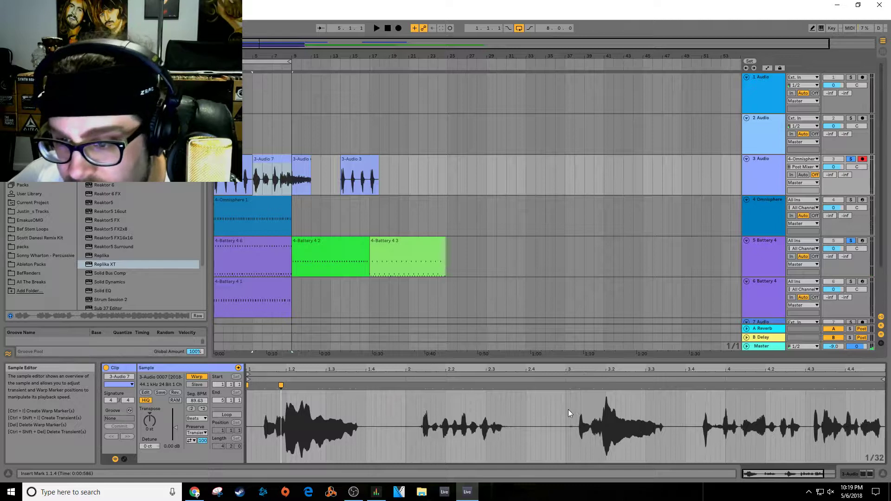
key("space")
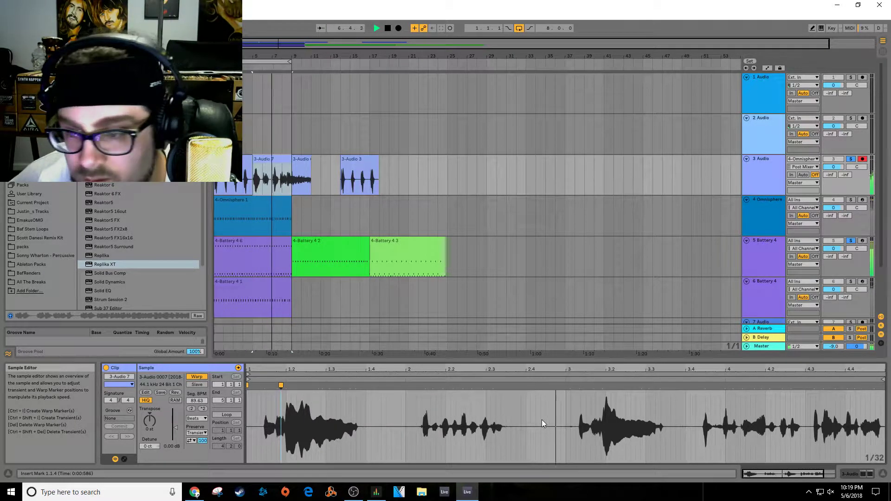
key("space")
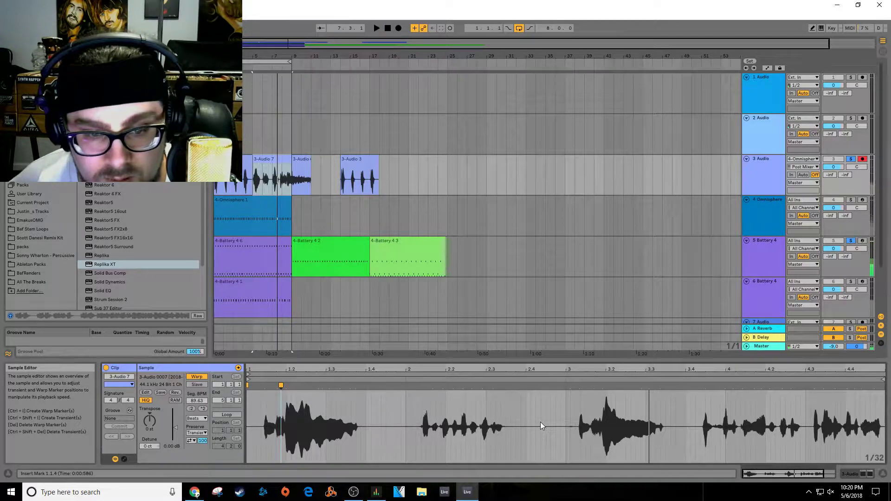
double_click(582, 386)
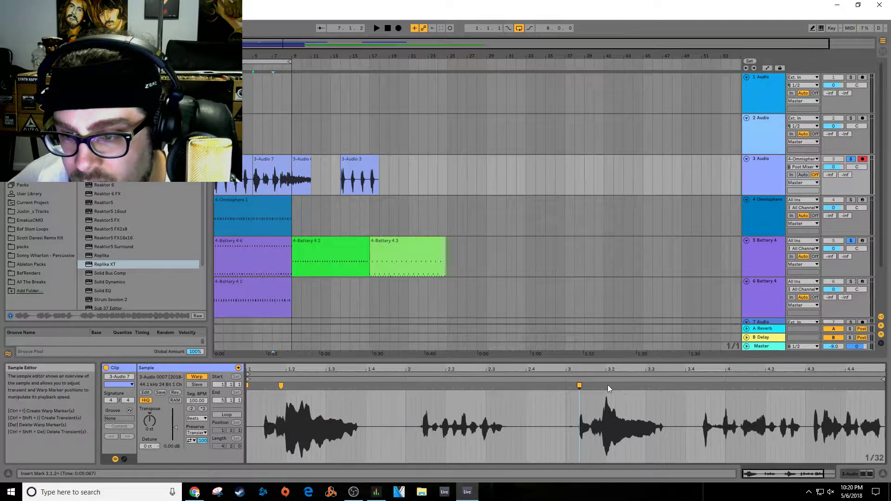
key("space")
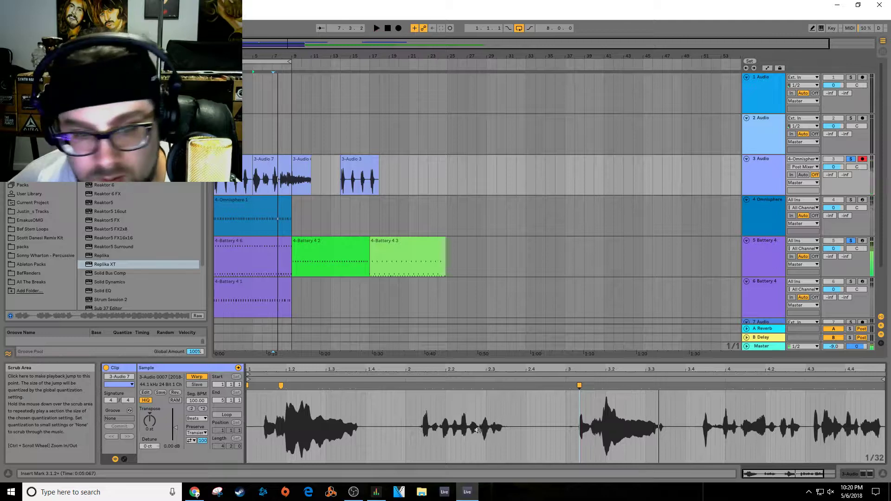
key("space")
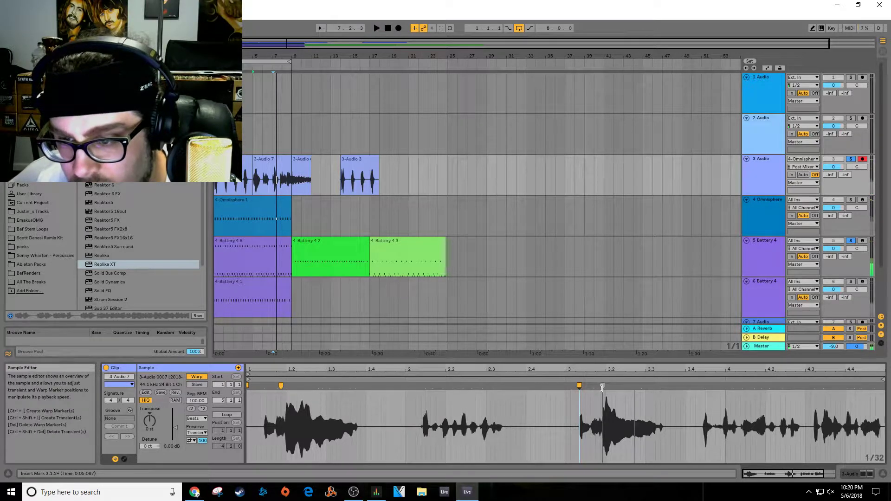
key("space")
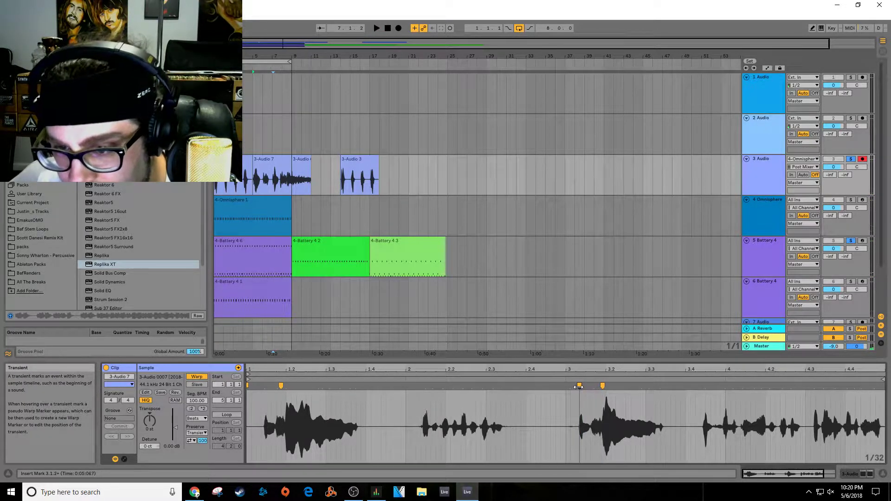
Step: Move the warp marker at the bar 3 phrase's onset to 3.1.3 and play the result
left_click_drag(579, 387, 584, 386)
key("space")
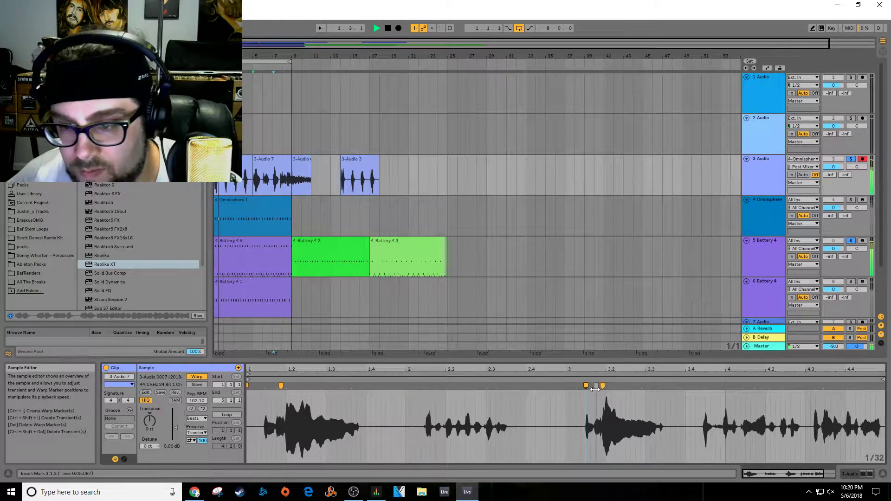
key("space")
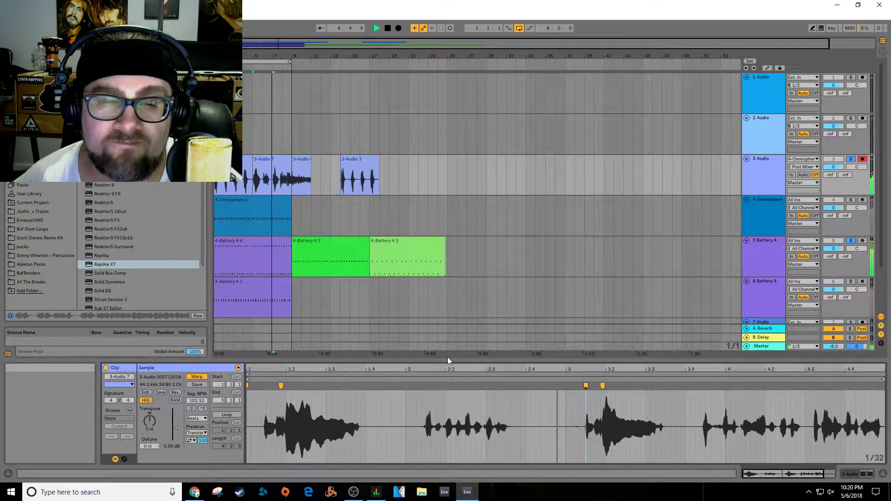
key("space")
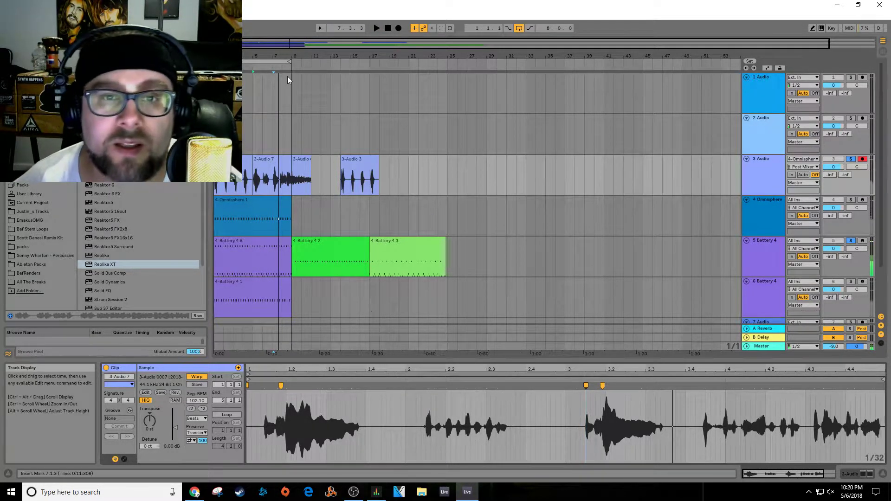
Step: Delete the audio between 7.1.1 and 7.4.1 on the 3 Audio track
left_click_drag(274, 57, 274, 107)
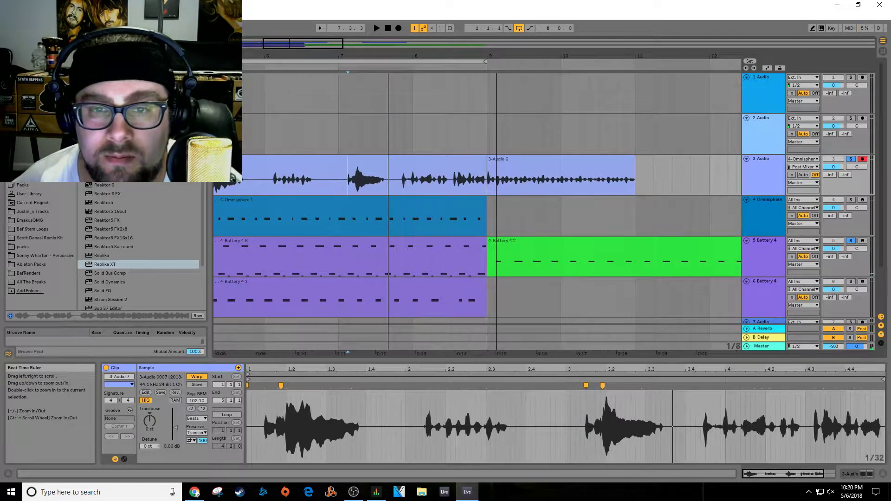
left_click_drag(341, 185, 395, 179)
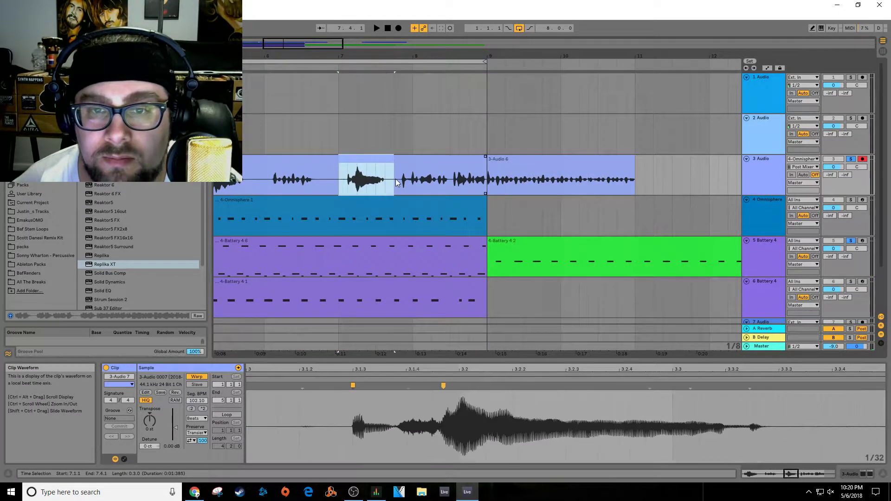
key("Delete")
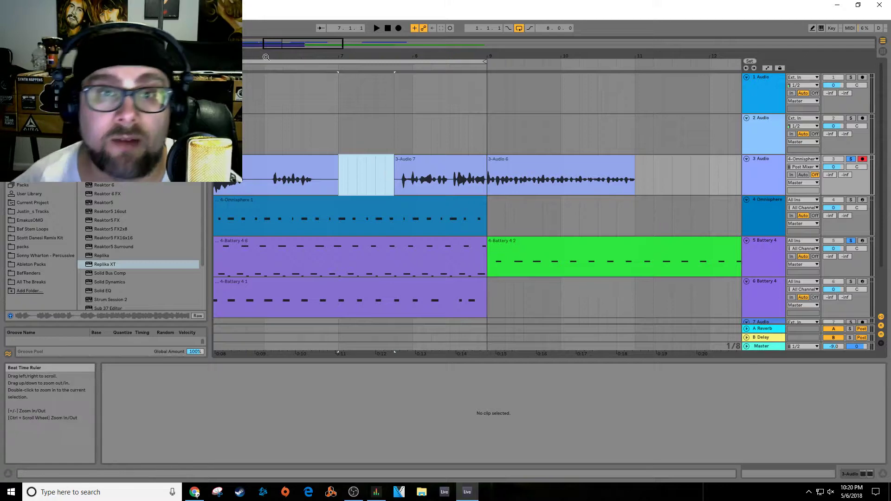
Step: Copy the 3-Audio 7 section from 5.1.1 to 5.4.1 into the gap starting at 7.1.1
key("minus")
key("minus")
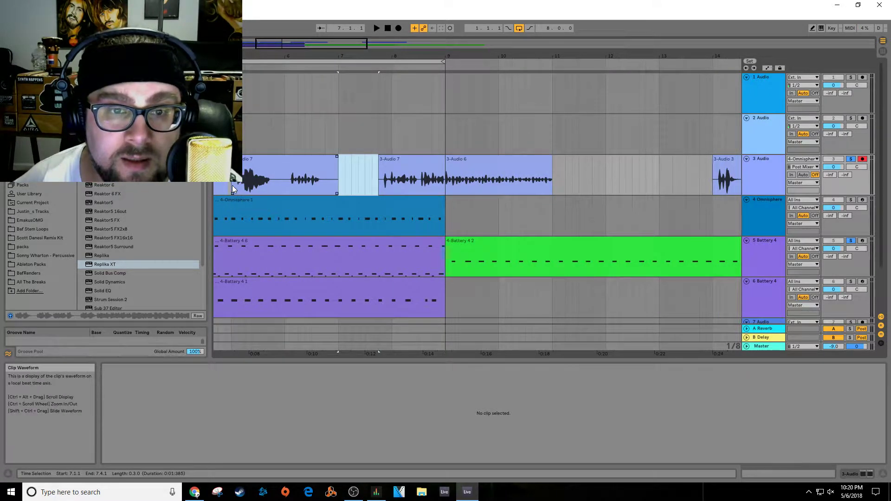
left_click_drag(233, 185, 273, 188)
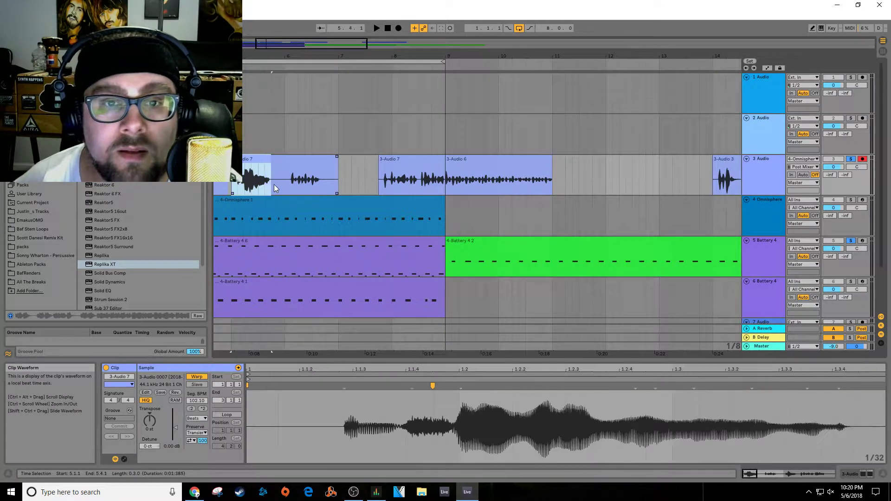
left_click(255, 155)
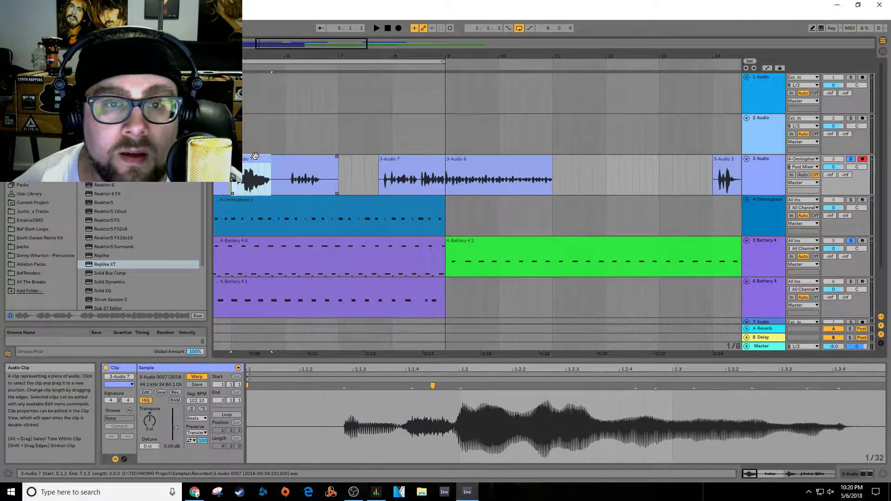
left_click_drag(254, 160, 359, 166)
Step: Consolidate the three 3-Audio 7 clips between bars 5 and 9 into one clip and play it back
left_click(252, 159)
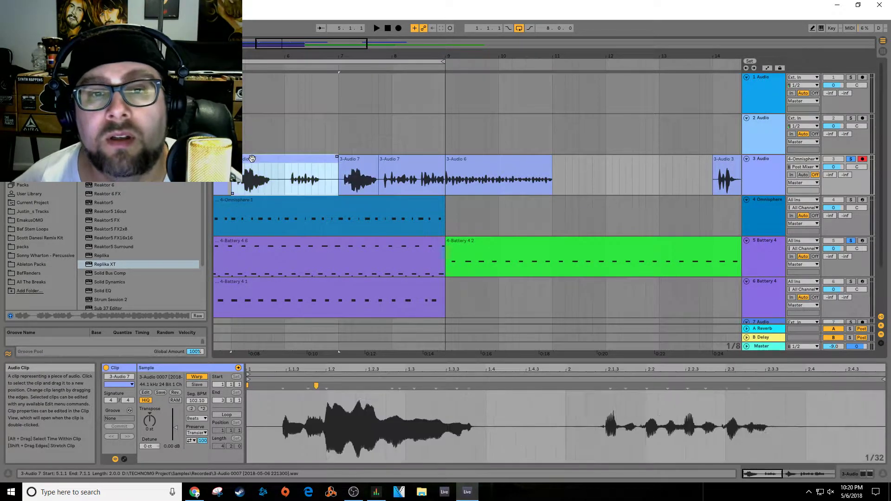
left_click(399, 159, "shift")
right_click(395, 163)
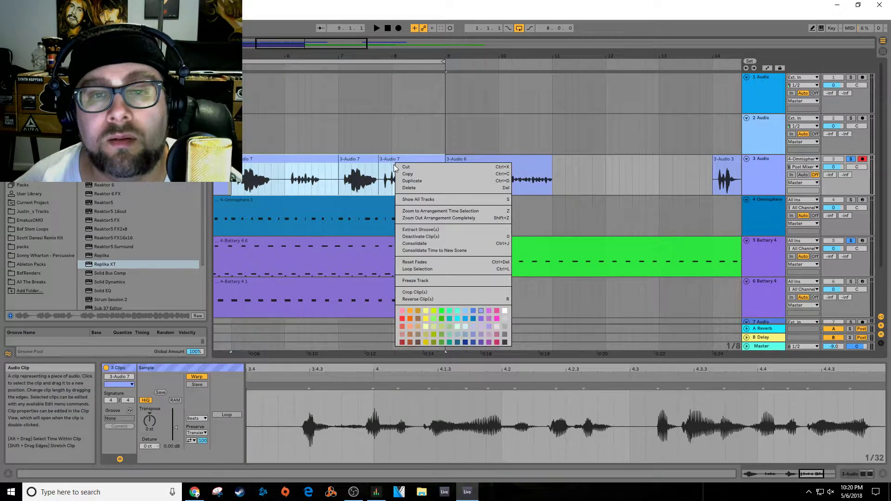
left_click(451, 244)
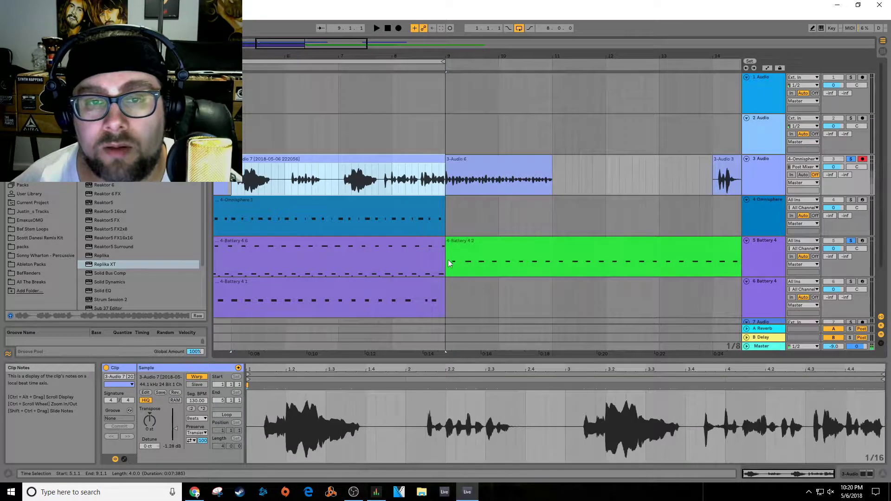
key("space")
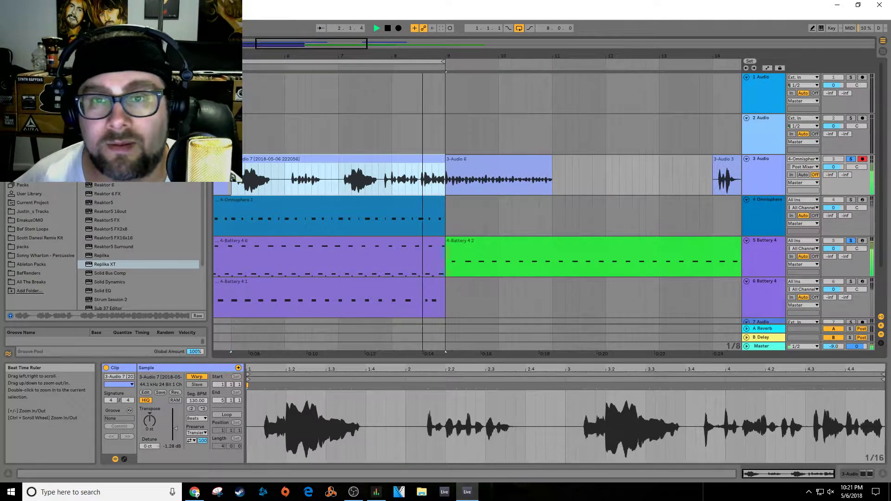
Step: Open the notes of the 4-Battery 4 6 clip on the 5 Battery 4 track and play the clip
key("minus")
key("minus")
key("minus")
left_click(758, 185)
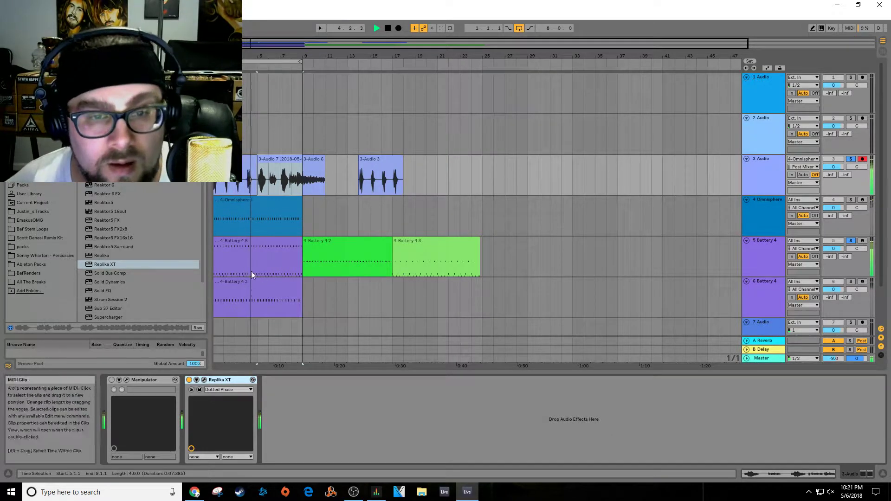
left_click(241, 246)
key("space")
double_click(241, 246)
key("space")
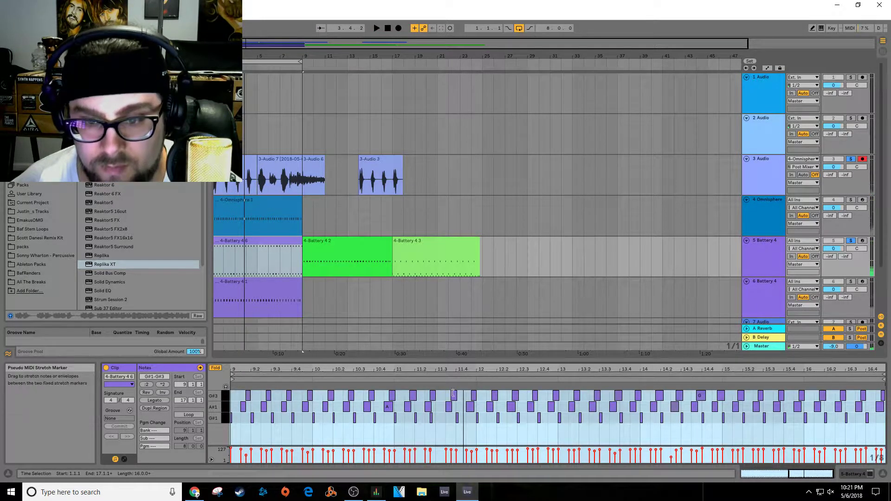
key("space")
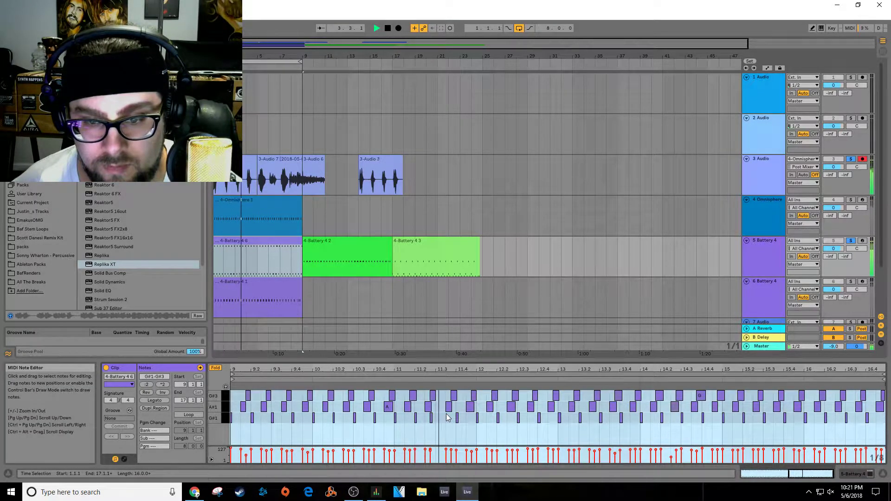
Step: Move the G#1 note just before beat 11.3 in the 4-Battery 4 6 clip to 11.3.1
left_click_drag(437, 386, 437, 423)
left_click_drag(506, 422, 507, 413)
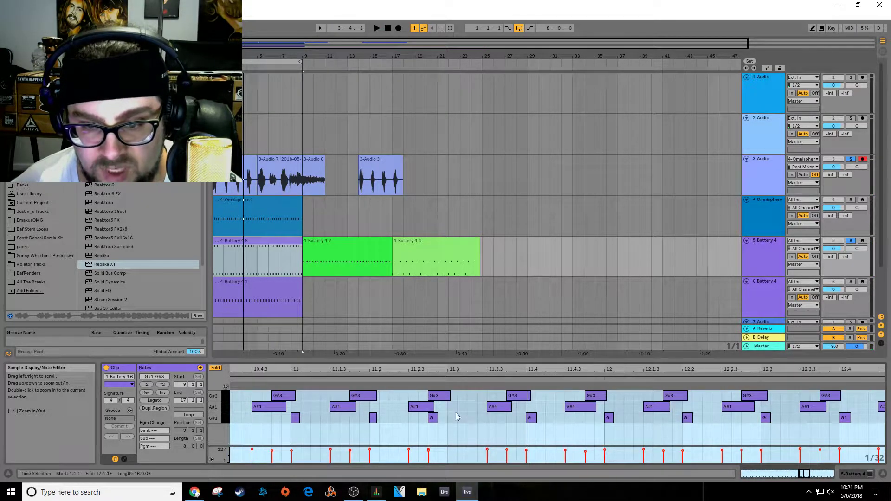
left_click(432, 418)
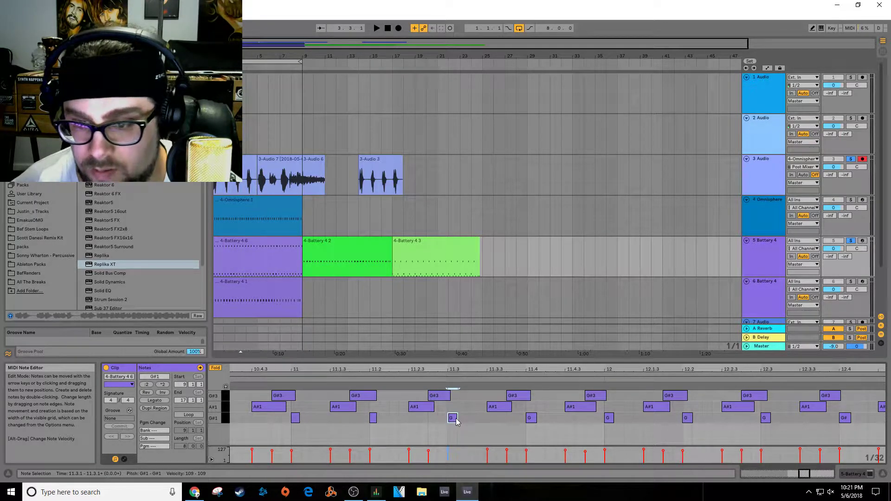
left_click_drag(507, 418, 509, 393)
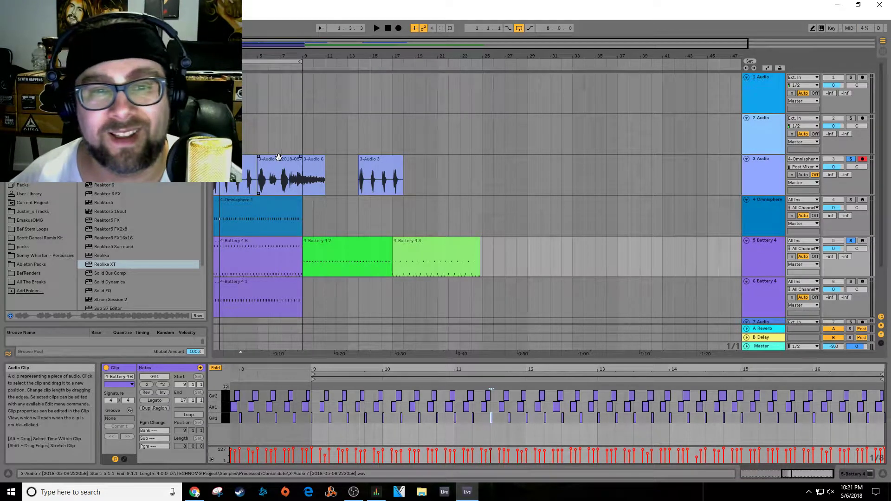
Step: Move the consolidated 3-Audio 7 clip to bar 21 and the 3-Audio 3 clip ahead of it to bar 25
left_click_drag(278, 158, 458, 158)
left_click_drag(234, 167, 504, 168)
key("Escape")
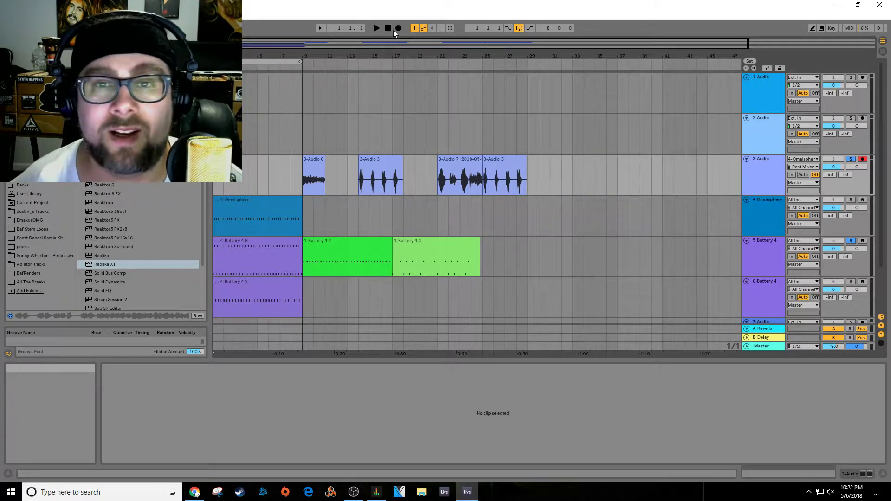
Step: Try to record a new take on the 3 Audio track from 1.1.1
left_click(399, 29)
left_click(375, 28)
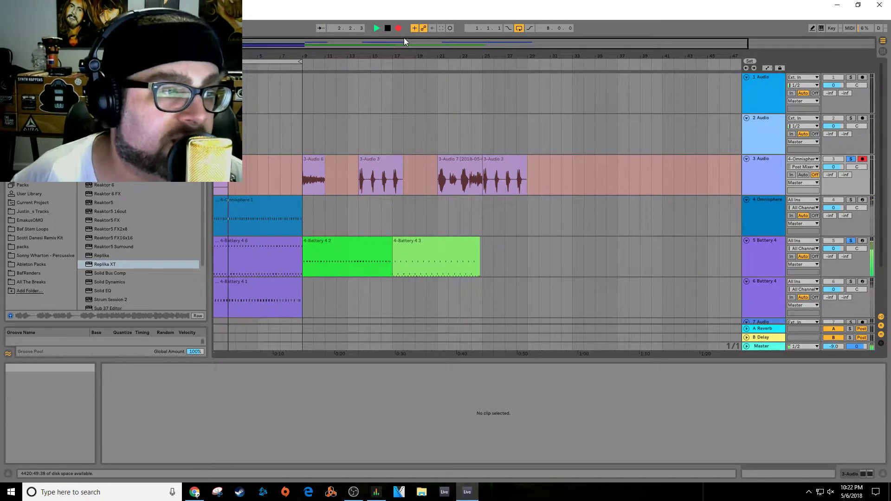
left_click(387, 28)
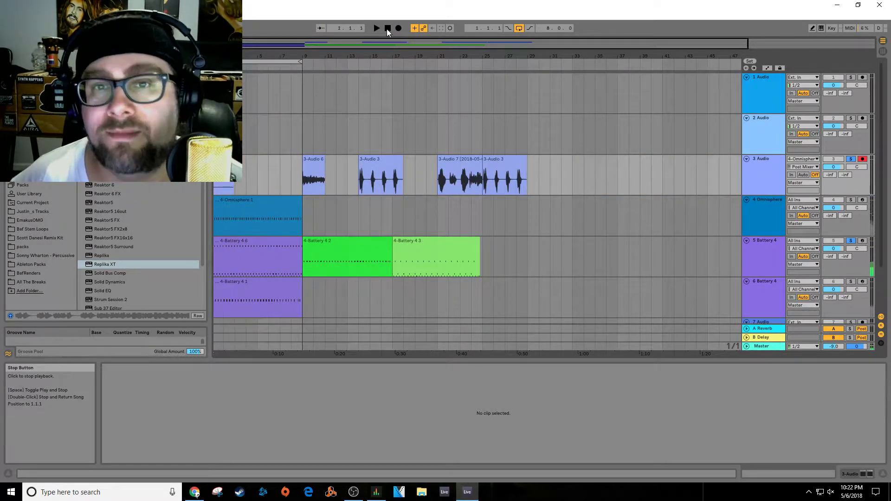
left_click(222, 188)
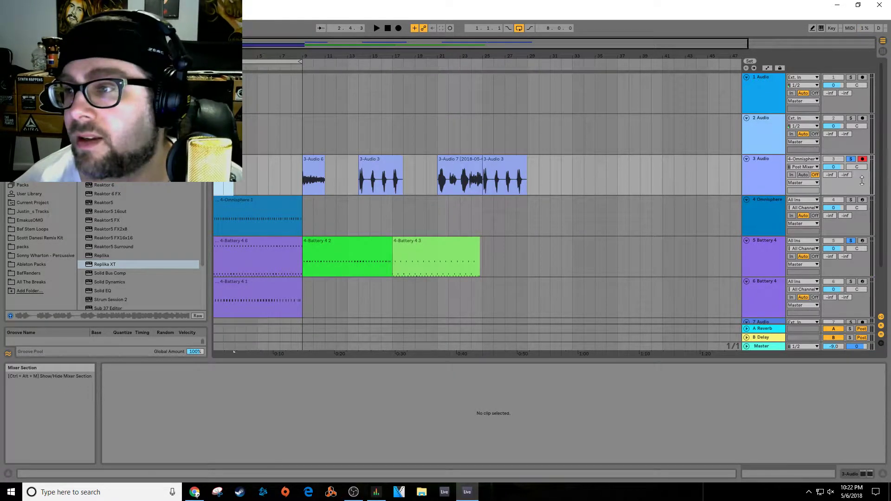
Step: Record a take of about four bars on the 3 Audio track from 1.1.1 without solo and move it to bar 33
left_click(854, 160)
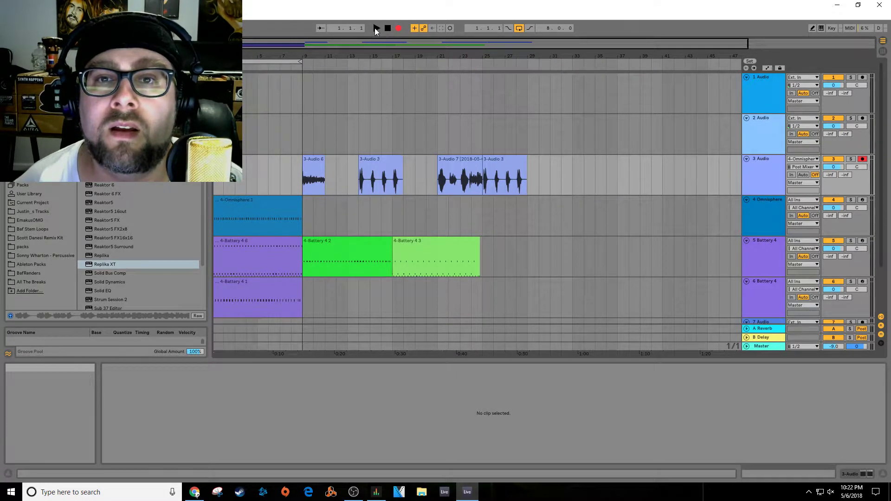
key("F9")
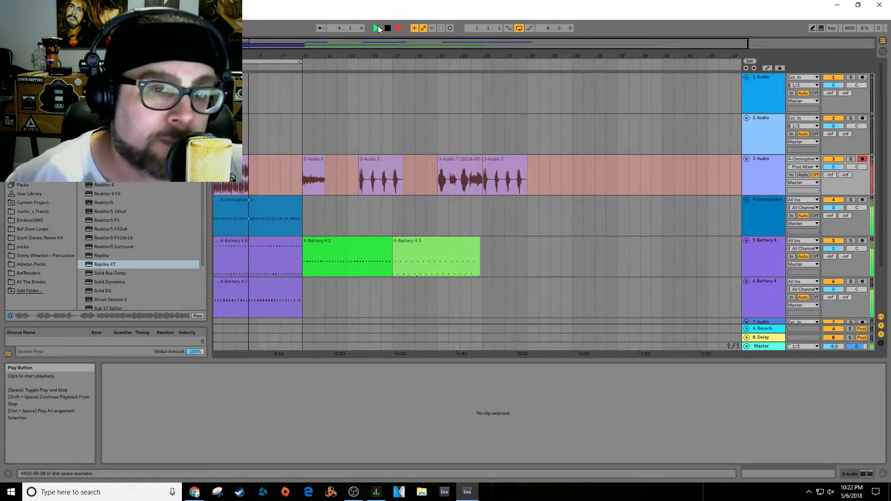
key("space")
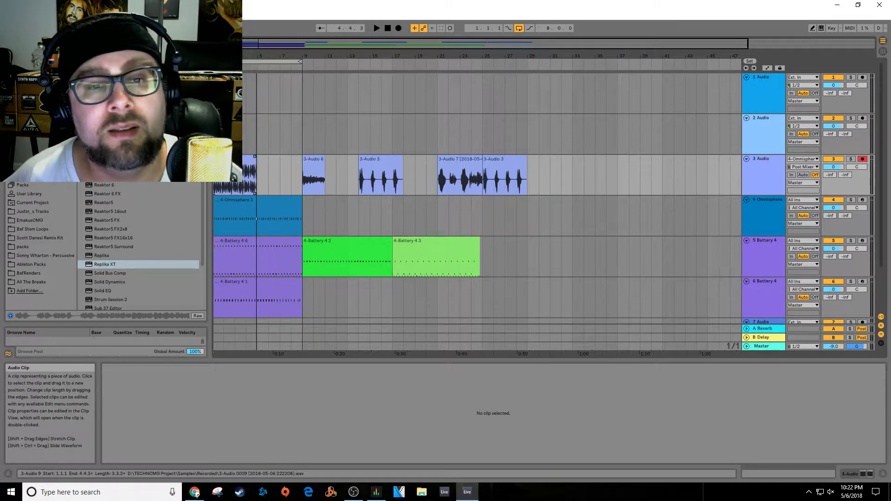
left_click_drag(246, 175, 607, 175)
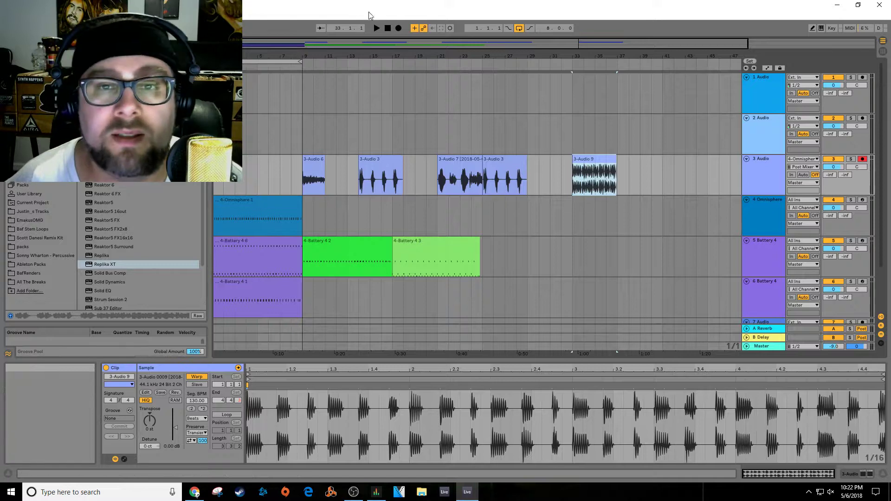
Step: Record a second take of about two bars on the 3 Audio track, starting at 1.1.1
left_click(388, 28)
left_click(397, 28)
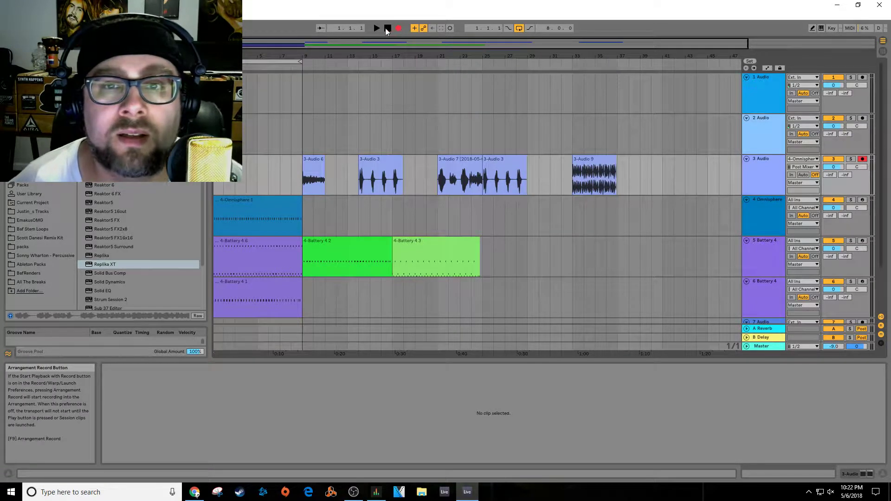
left_click(376, 29)
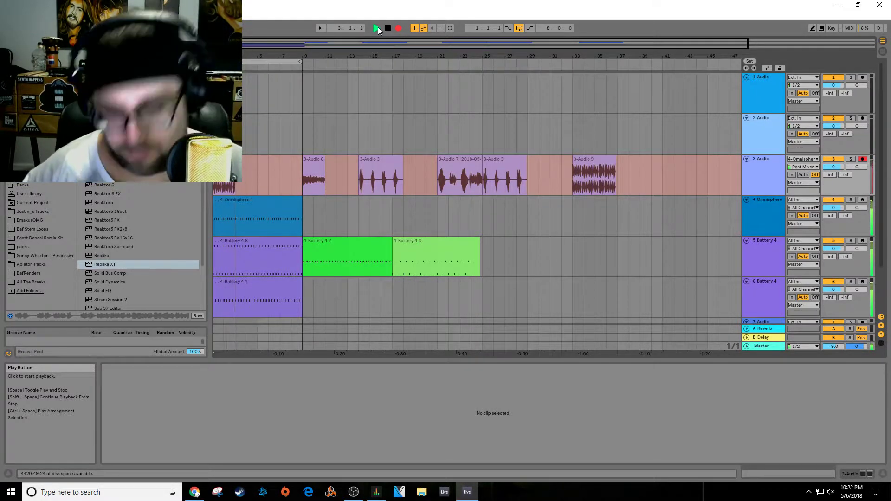
key("space")
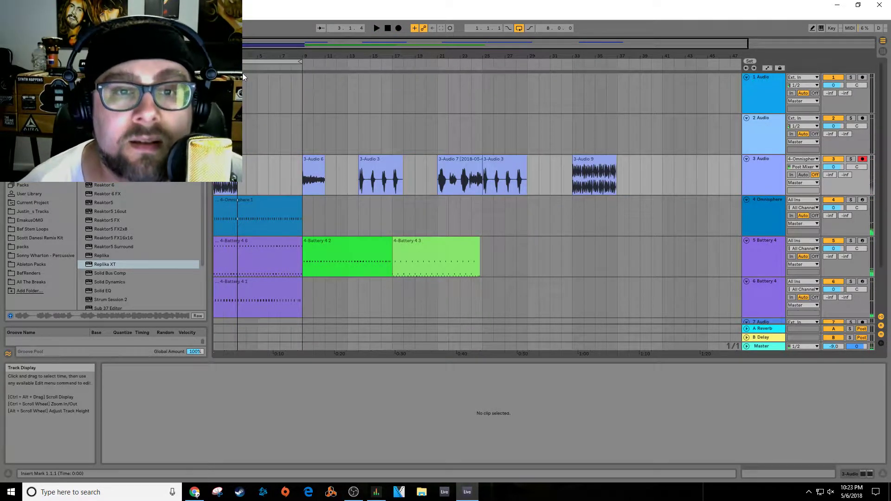
Step: Play back the newly recorded two-bar take on the 3 Audio track
left_click_drag(246, 59, 246, 86)
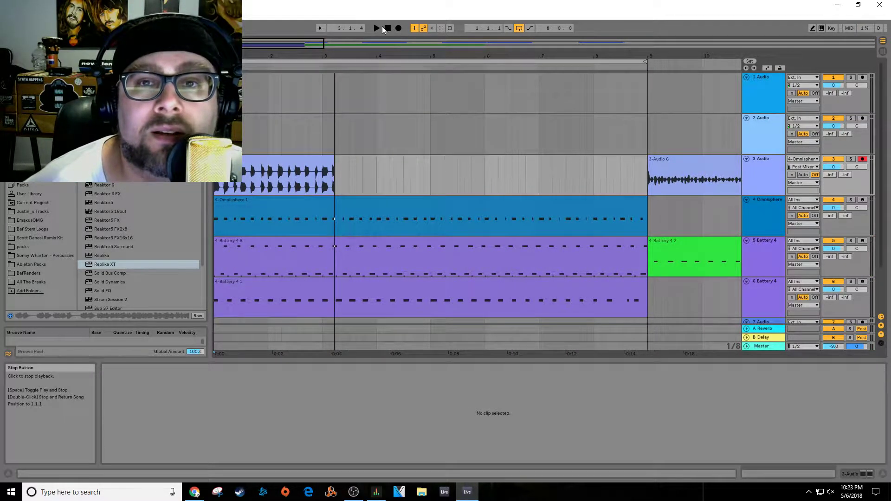
left_click(379, 26)
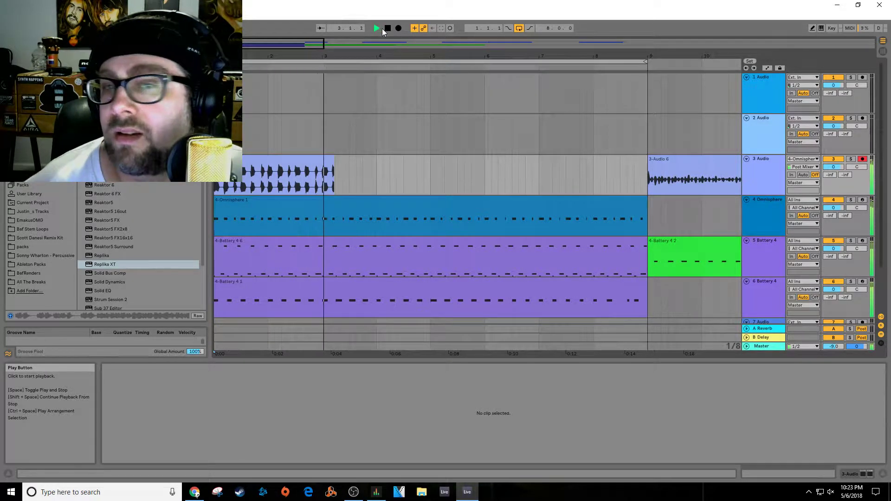
left_click(386, 28)
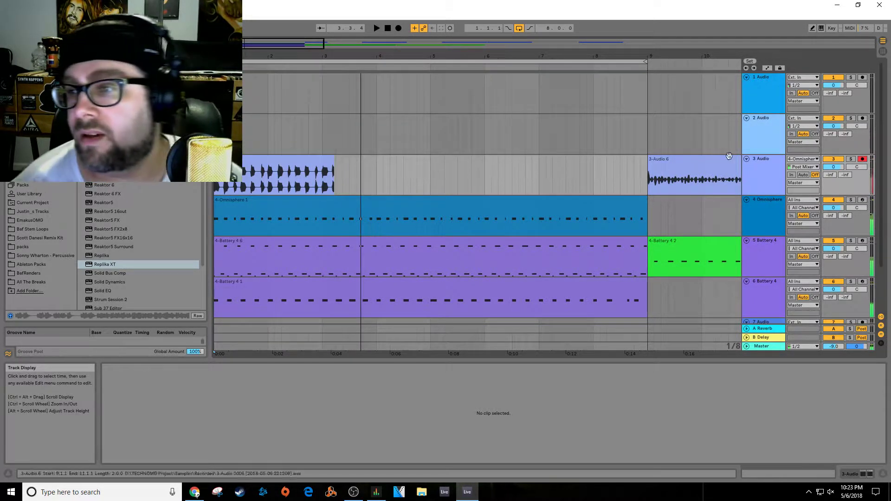
Step: Compare the 3 Audio track's monitoring on In and Off
key("Home")
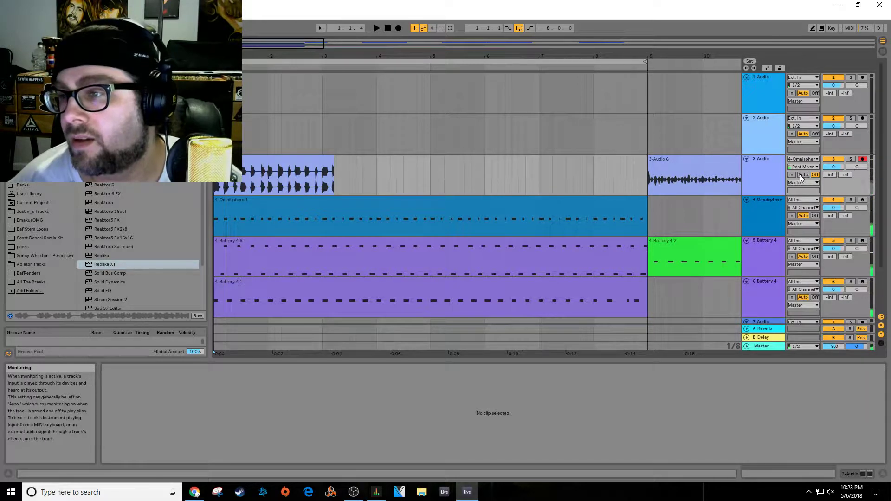
left_click(792, 175)
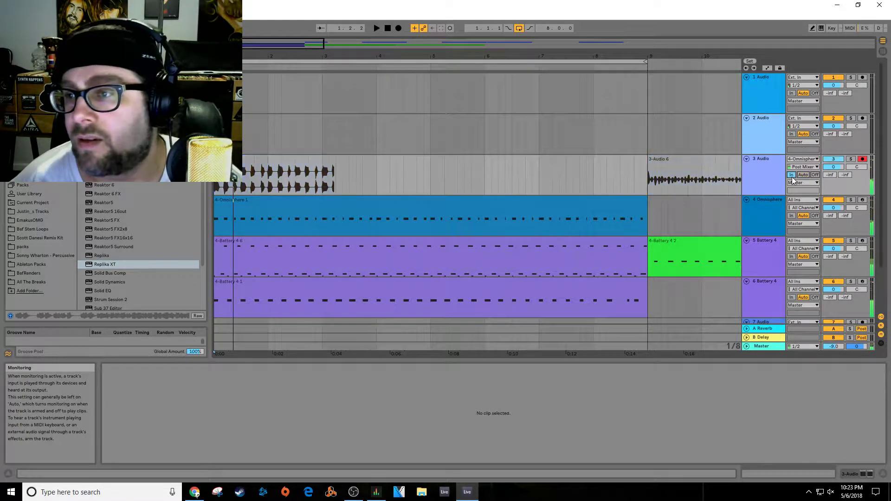
left_click(815, 176)
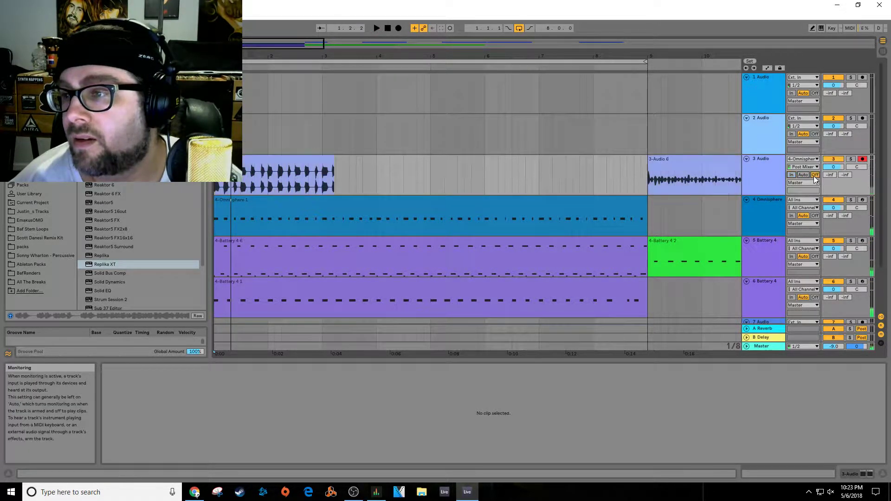
Step: Disarm recording on the 3 Audio track and audition its new take in solo
left_click(851, 159)
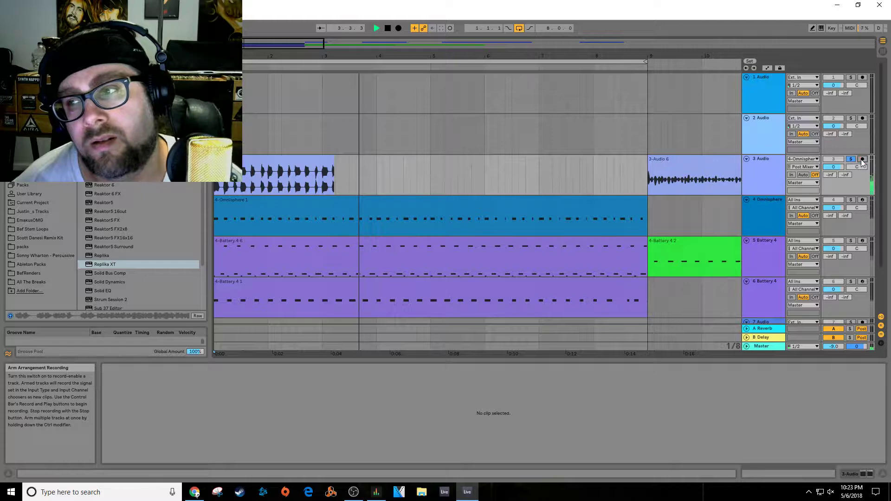
key("space")
key("space")
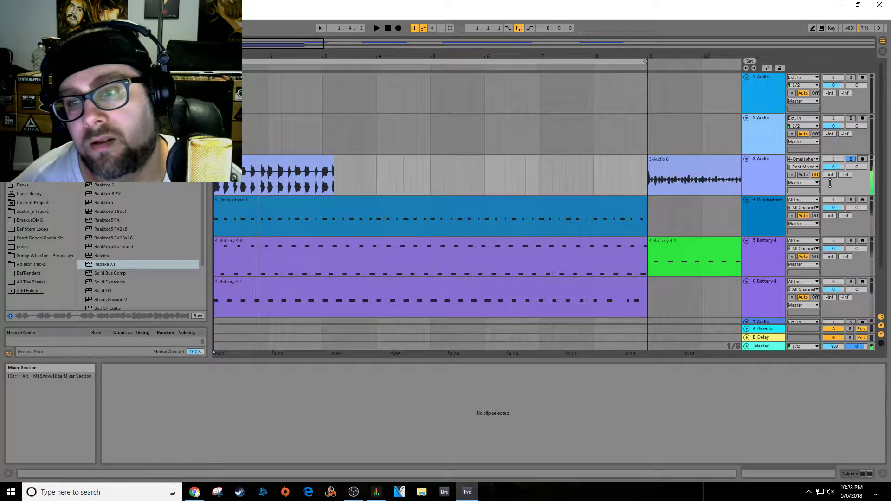
key("space")
key("space")
left_click(850, 159)
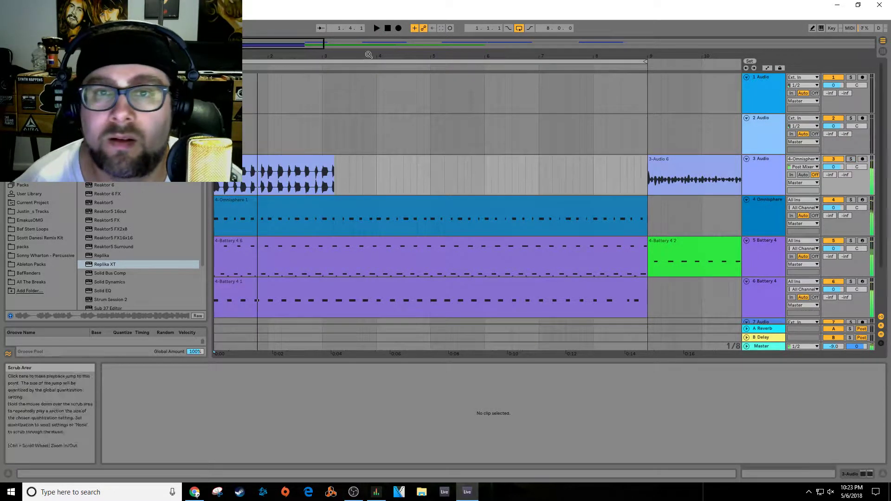
Step: Play the arrangement from the 3-Audio 6 clip at 9.1.1 and from the newest take at 1.1.1
left_click_drag(369, 55, 259, 56)
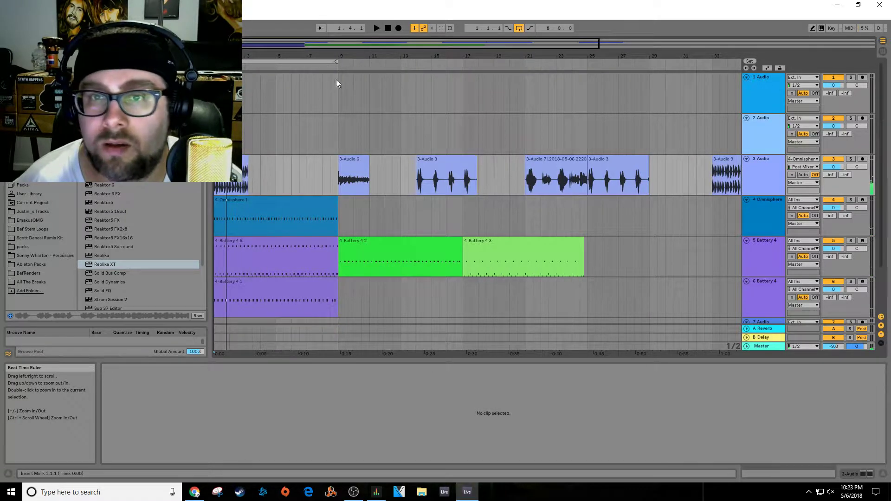
left_click(335, 185)
key("space")
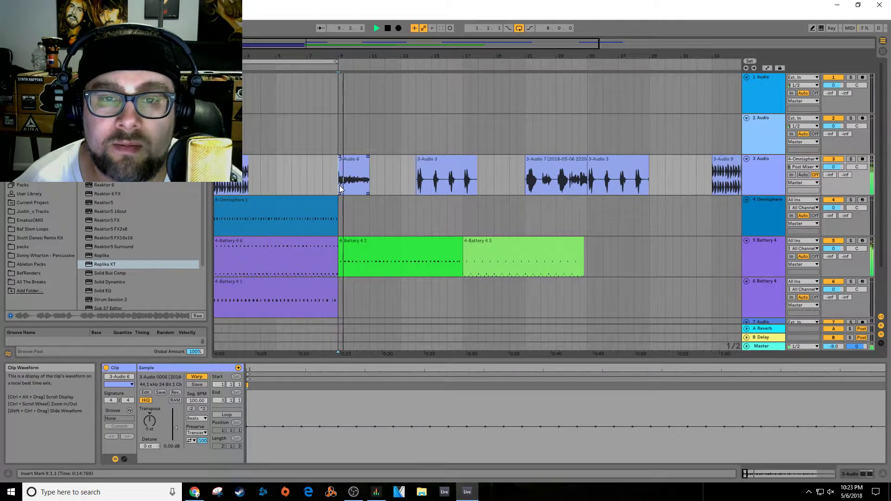
left_click(215, 184)
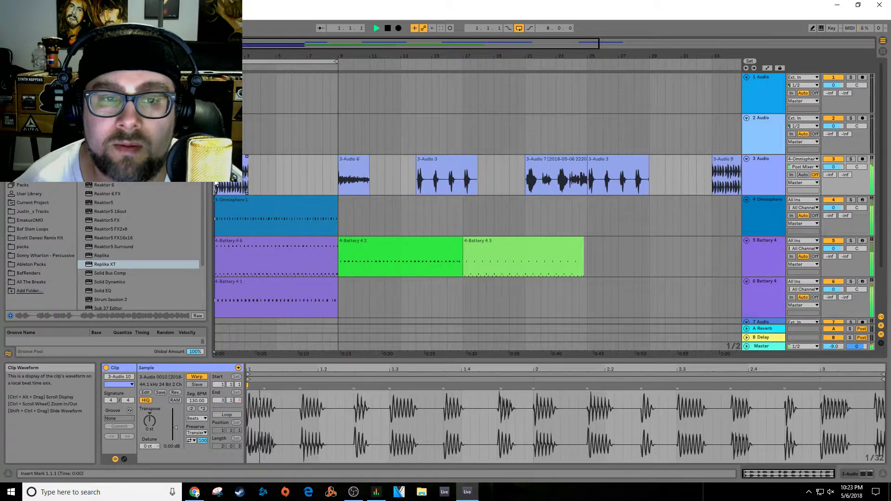
Step: Audition the 3-Audio 9 clip from 33.1.1 and move it to 29.1.1, directly behind the 3-Audio 3 clip
left_click(714, 184)
key("space")
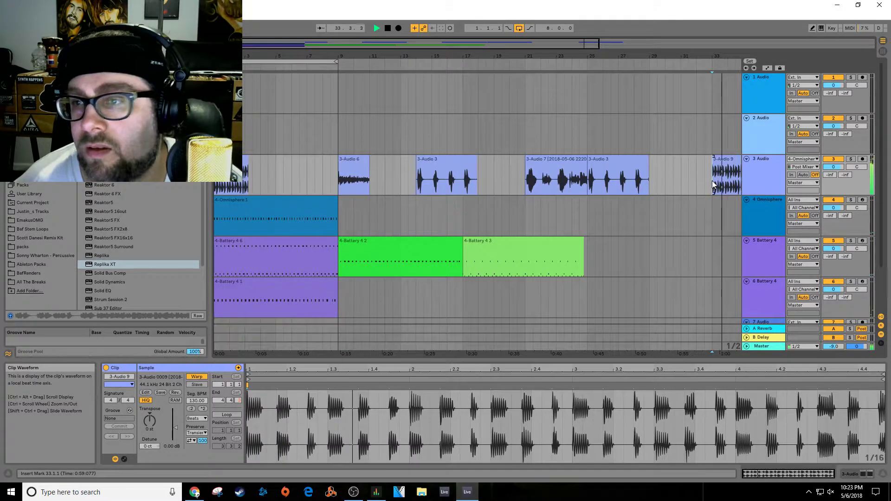
key("space")
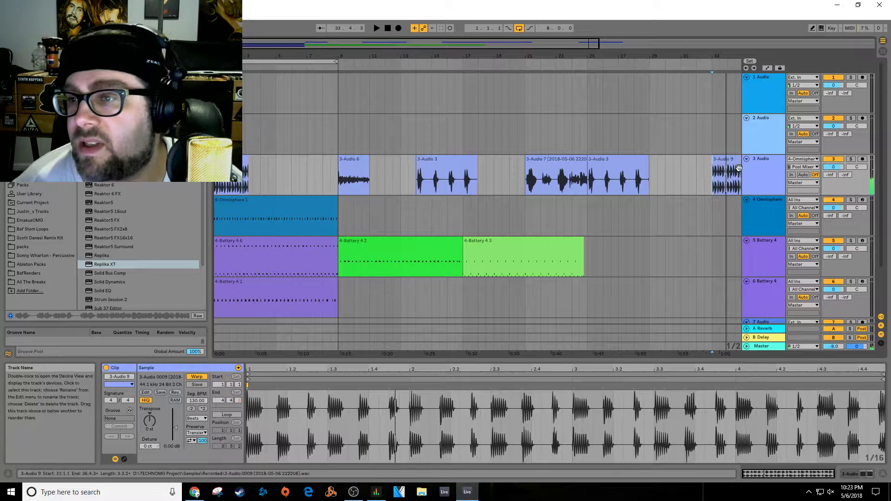
left_click_drag(739, 167, 671, 168)
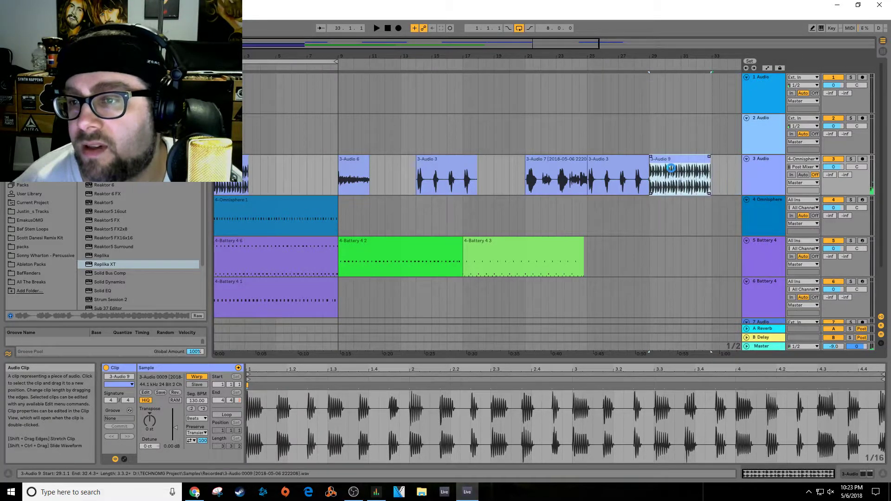
Step: Audition the 3-Audio 3 clip from 26.1.1 and the 3-Audio 7 clip from 21.1.1
key("space")
left_click(605, 186)
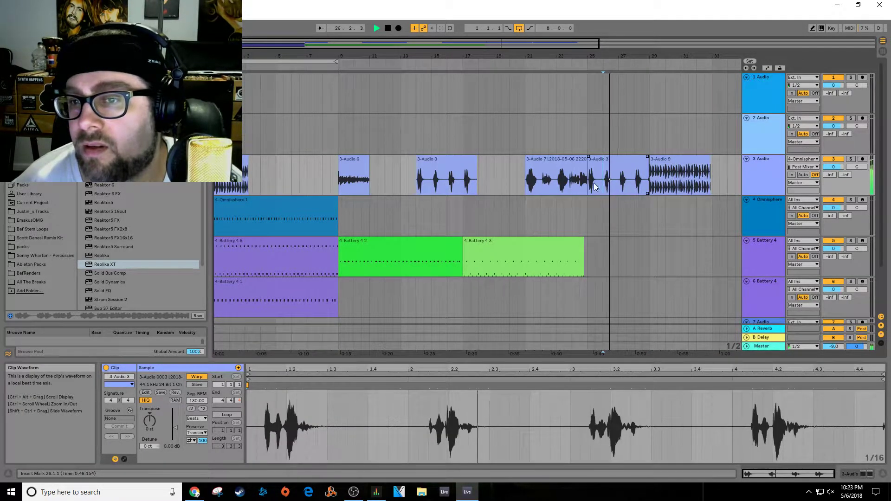
key("space")
left_click(526, 185)
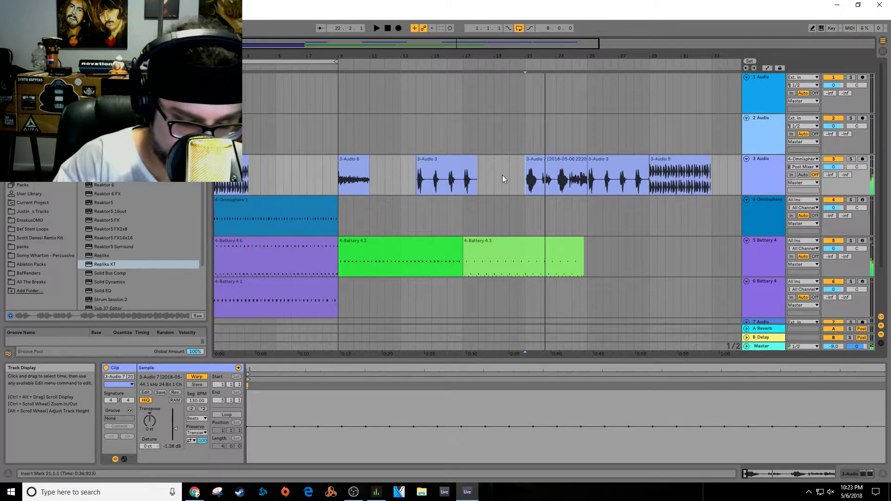
key("space")
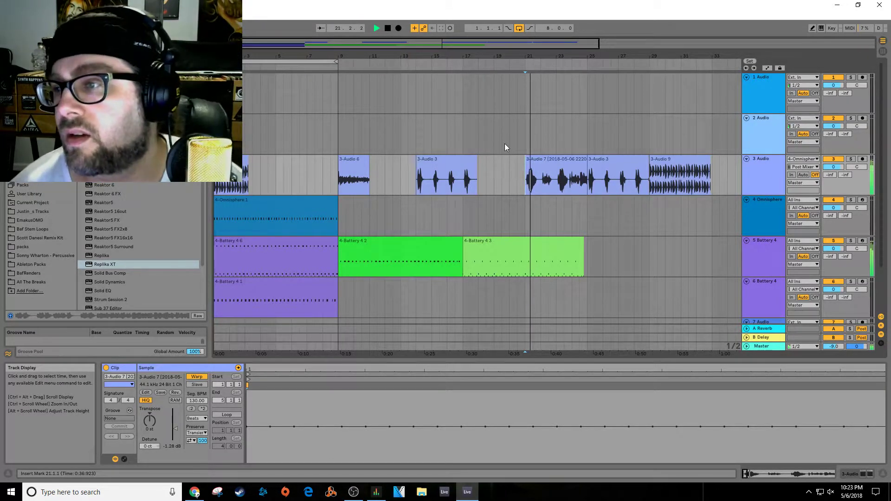
Step: Audition the newest take on the 3 Audio track from 1.1.1
left_click(649, 200)
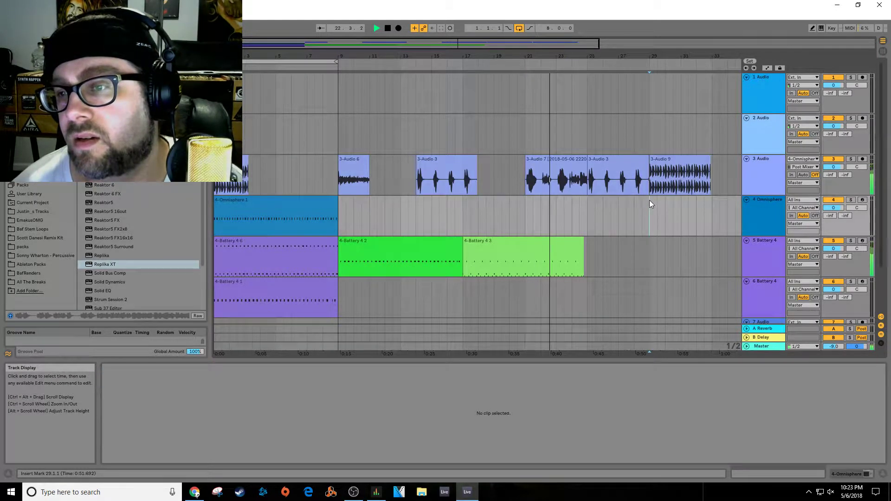
left_click(216, 183)
key("space")
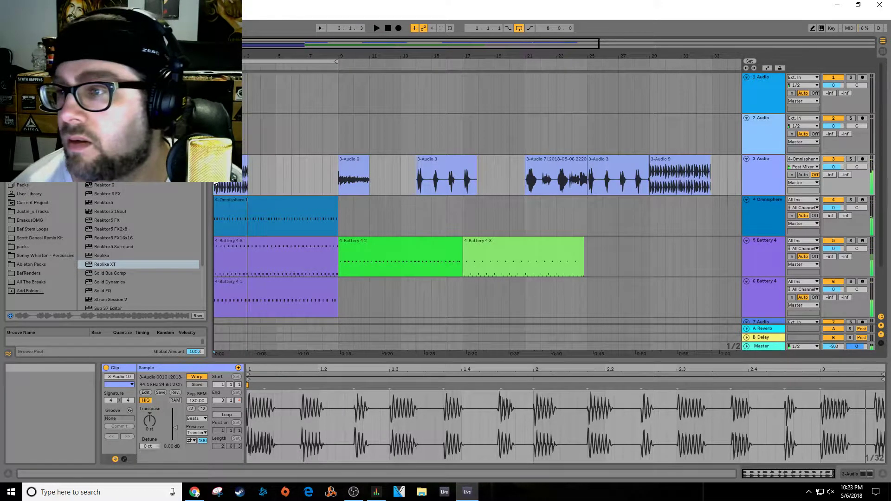
left_click(806, 160)
left_click(806, 162)
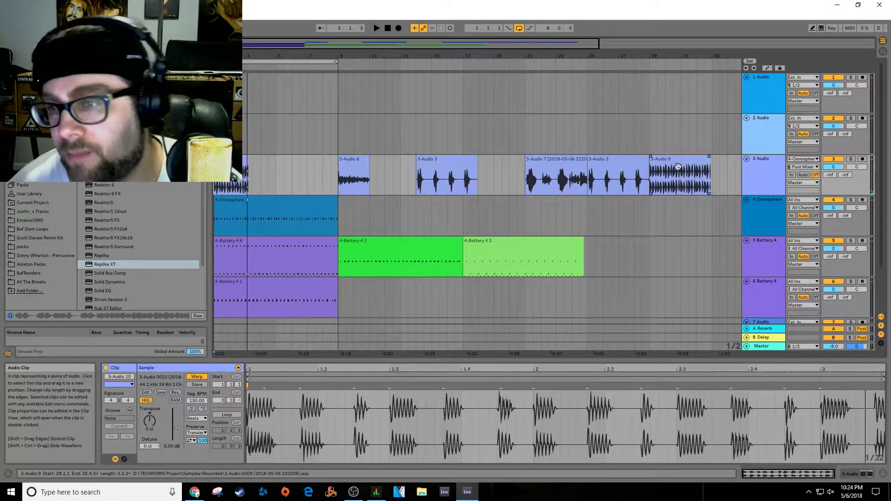
Step: Delete the 3-Audio 9 clip at 29.1.1 and the 3-Audio 10 take at 1.1.1
left_click(678, 170)
key("Delete")
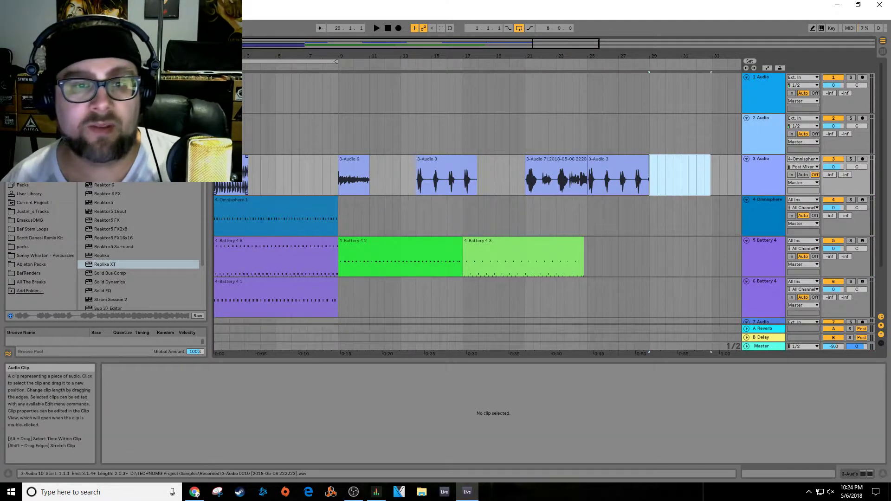
key("Home")
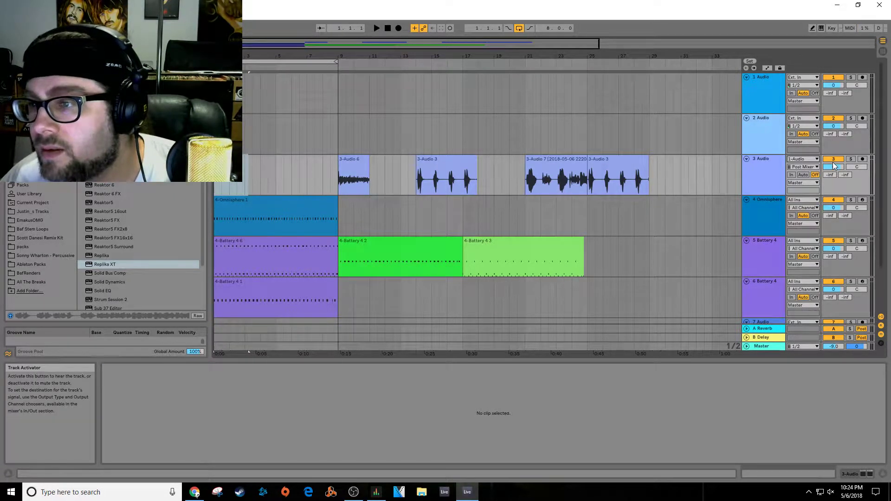
Step: Set the 3 Audio track's input to Ext. In with mono channel 1
key("space")
key("space")
left_click(812, 160)
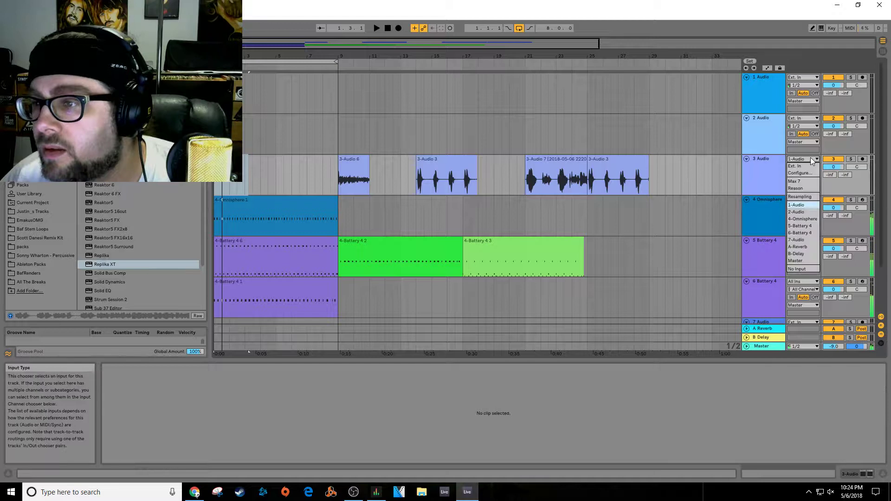
left_click(806, 165)
left_click(806, 167)
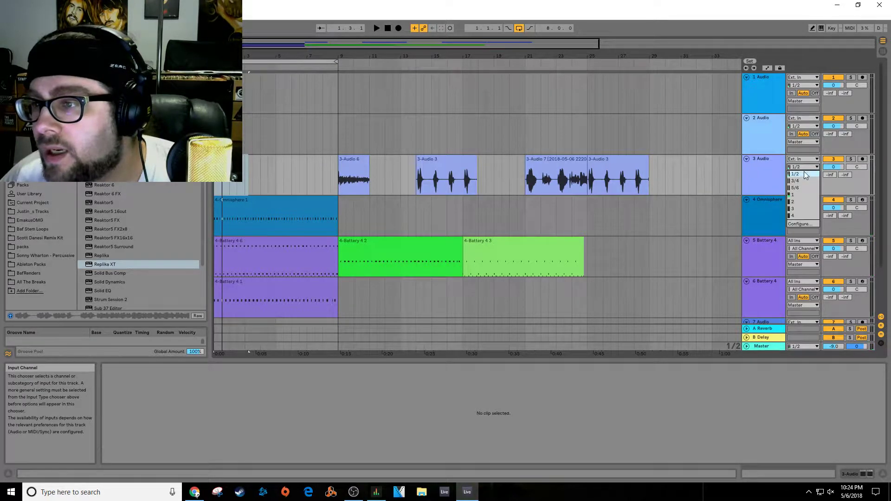
left_click(799, 194)
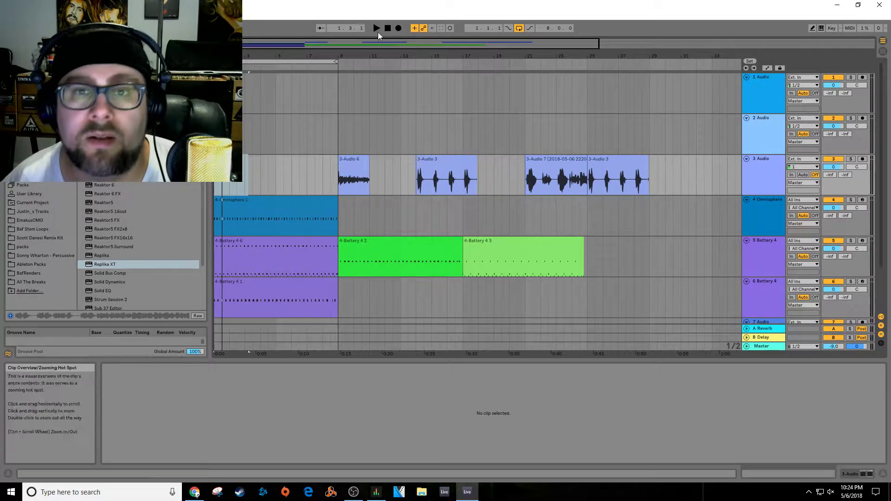
Step: Arm the 3 Audio track and record a vocal take of about four bars from 1.1.1
left_click(388, 29)
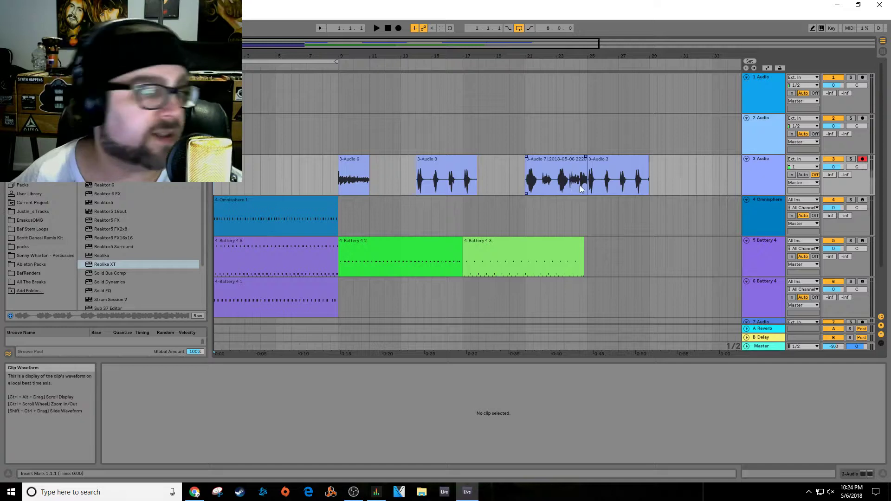
left_click(398, 28)
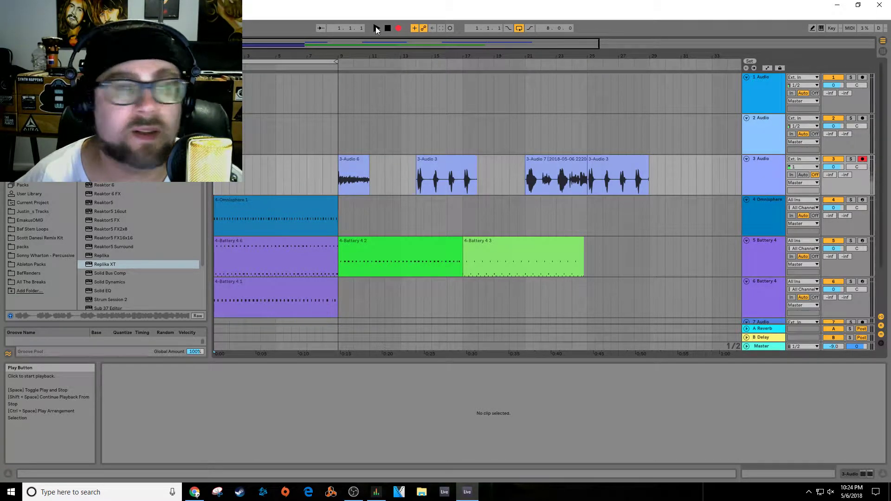
left_click(376, 29)
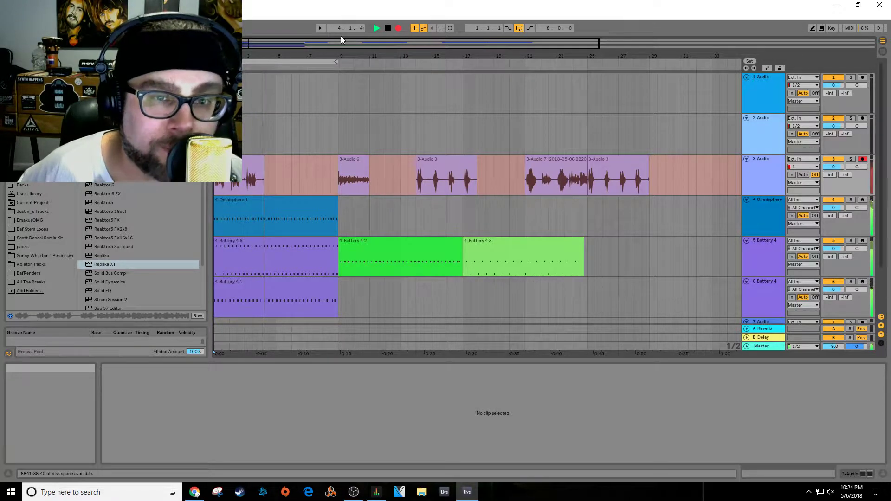
left_click(388, 28)
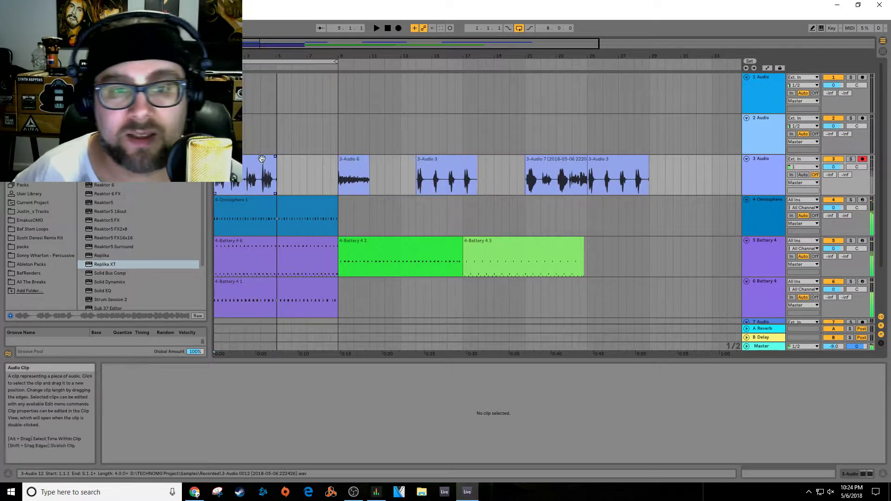
Step: Delete the vocal take at 1.1.1 and record a replacement of about four bars from the same position
left_click(261, 159)
key("Delete")
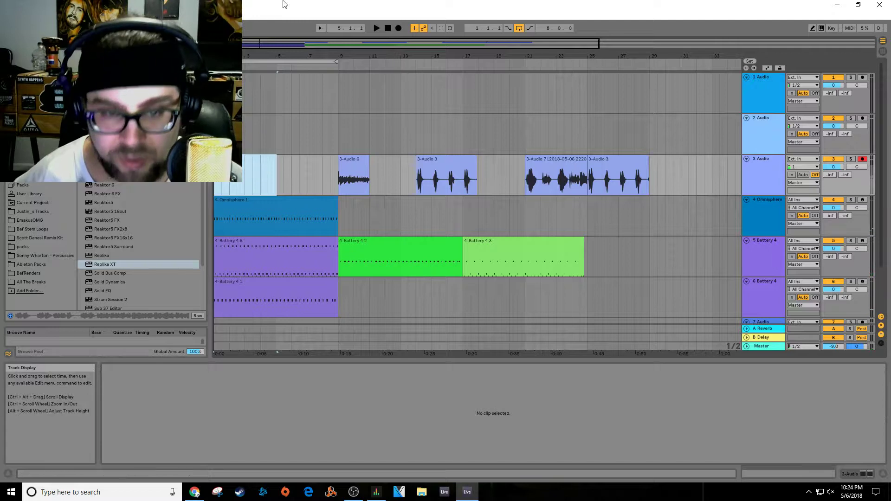
left_click(387, 28)
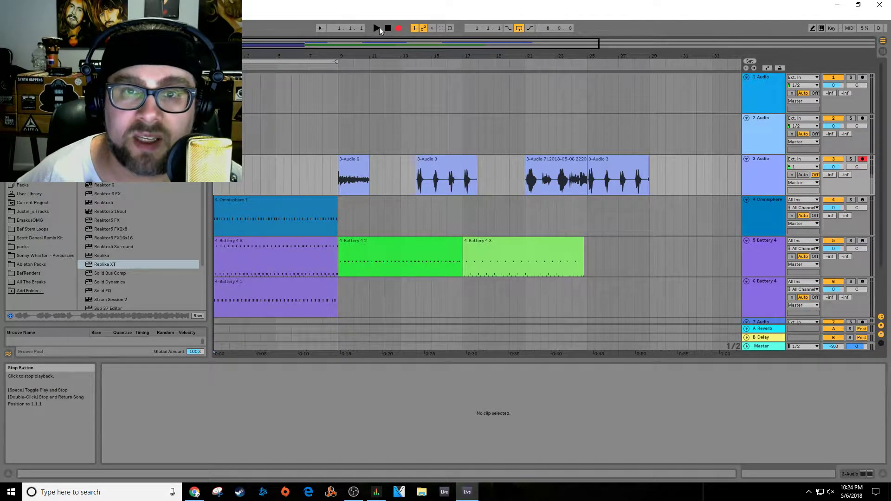
left_click(399, 29)
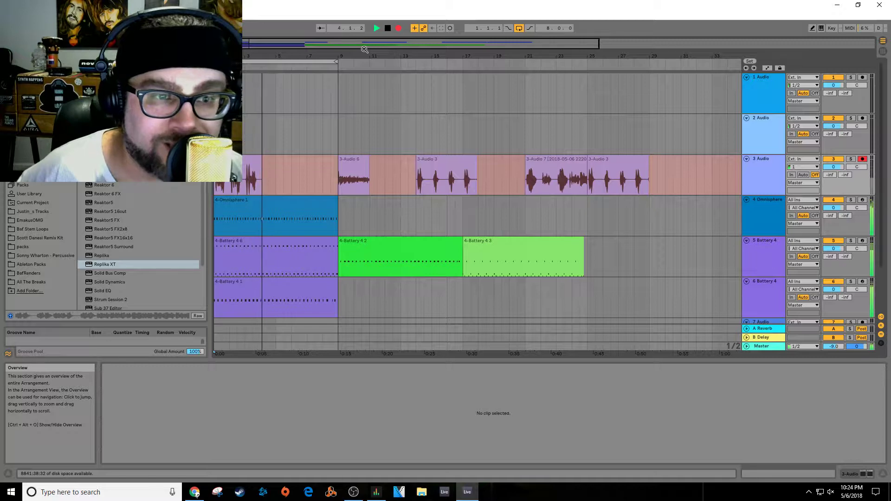
left_click(388, 29)
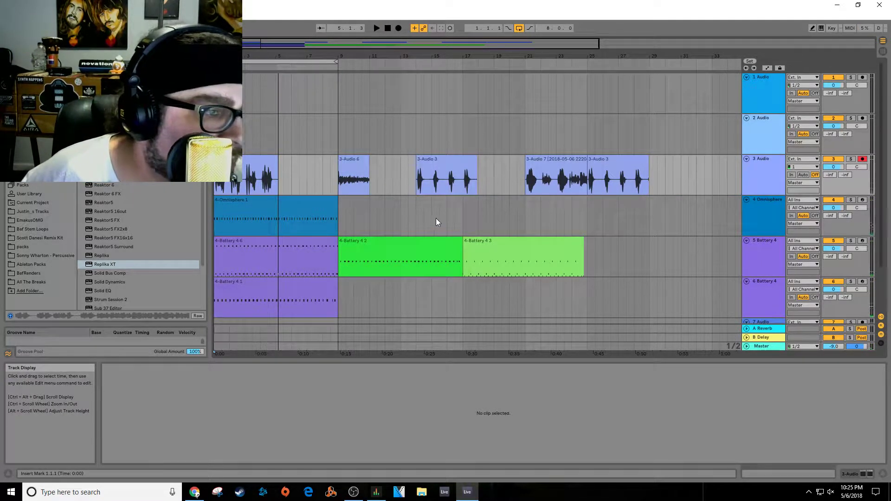
Step: Discard the replacement take and record another vocal take of about three and a half bars from 1.1.1
left_click(273, 160)
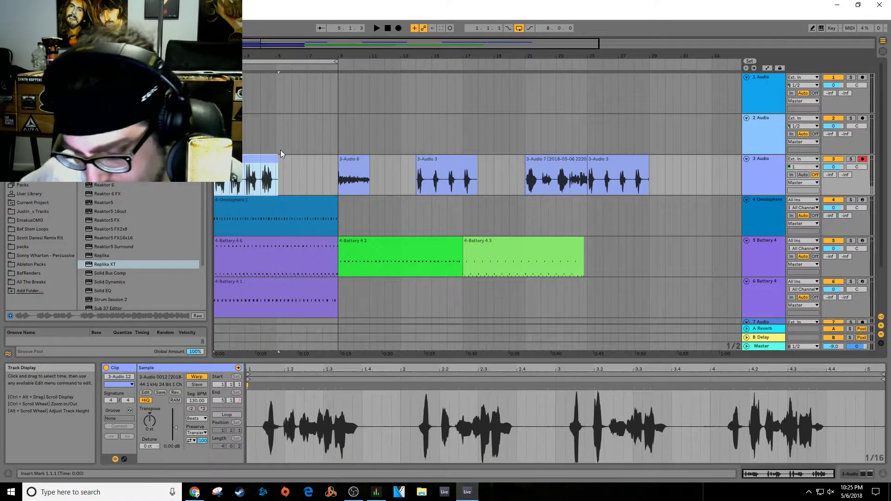
left_click(281, 150)
key("ctrl+z")
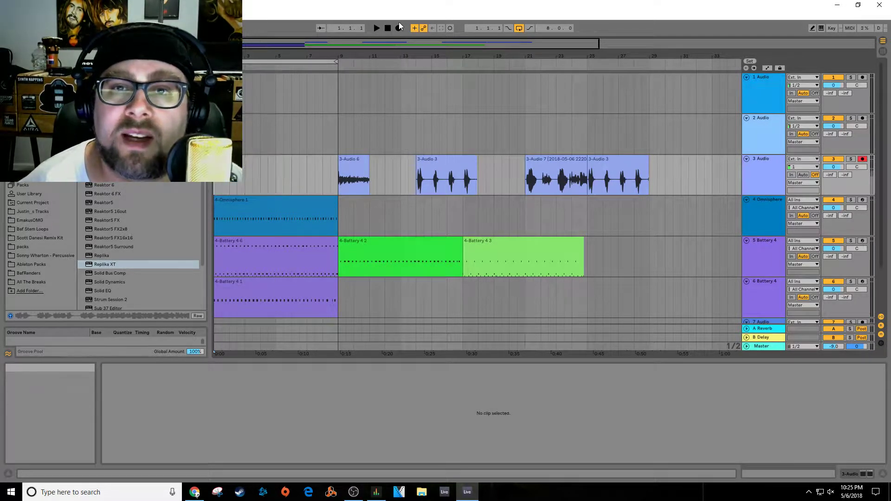
left_click(376, 29)
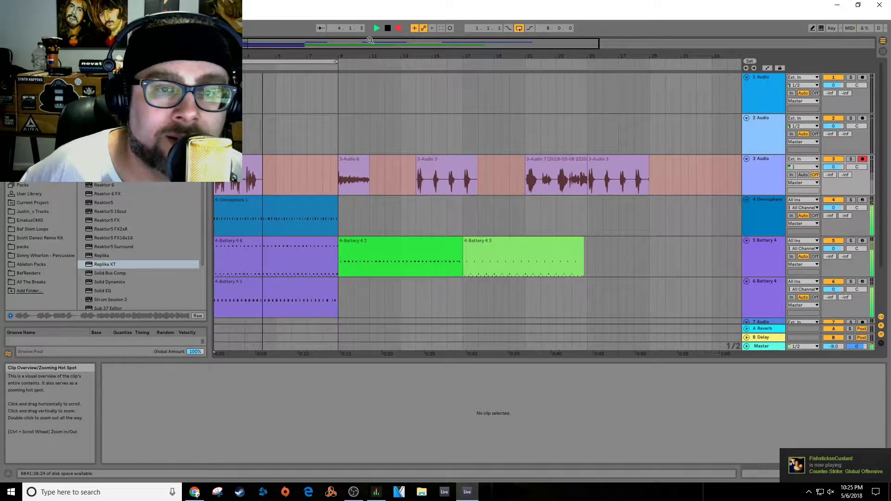
key("space")
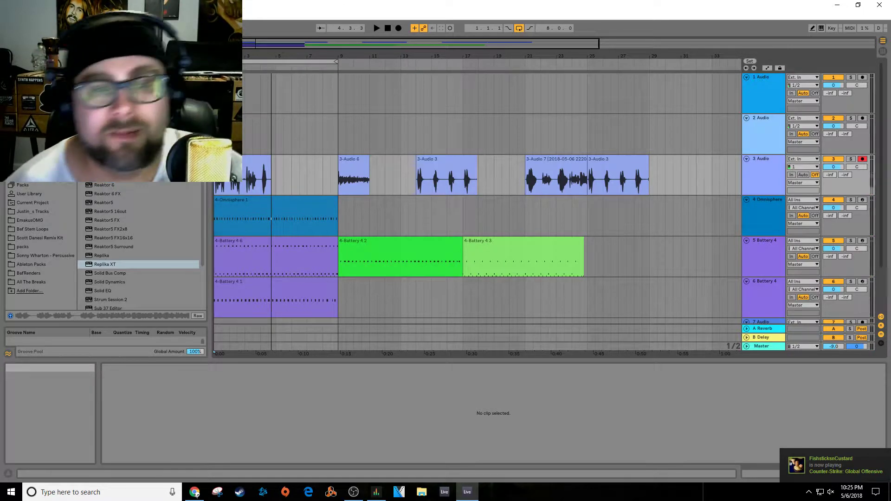
Step: Audition the last phrase of the 3-Audio 13 take repeatedly from 4.1.1
left_click(259, 171)
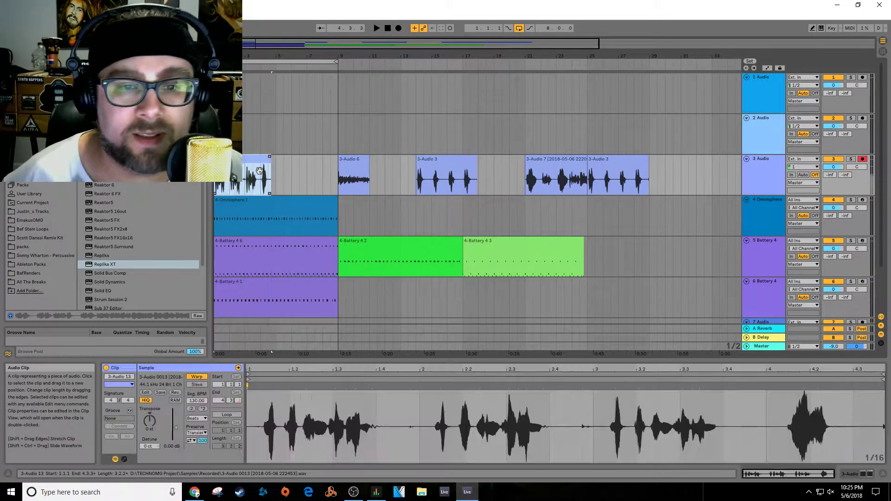
key("space")
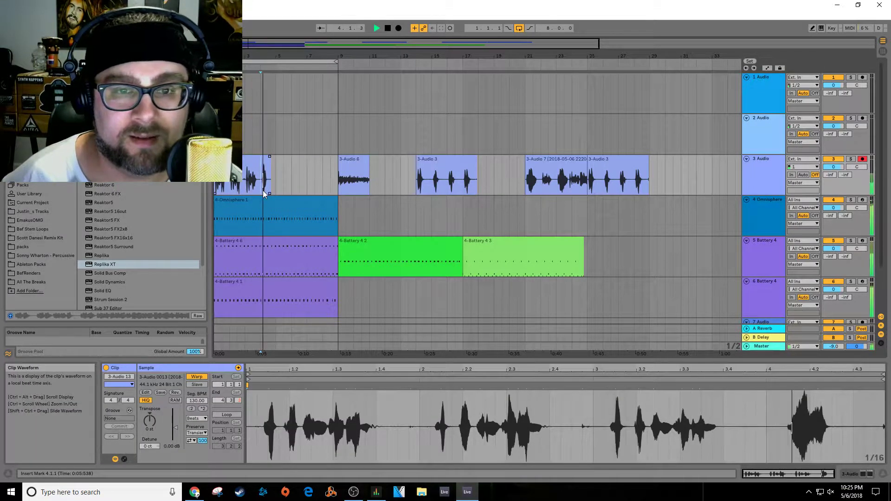
key("space")
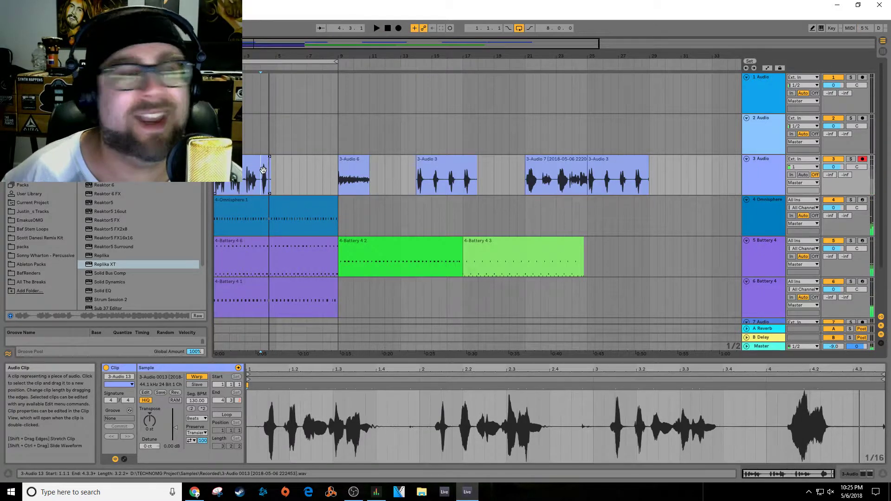
key("space")
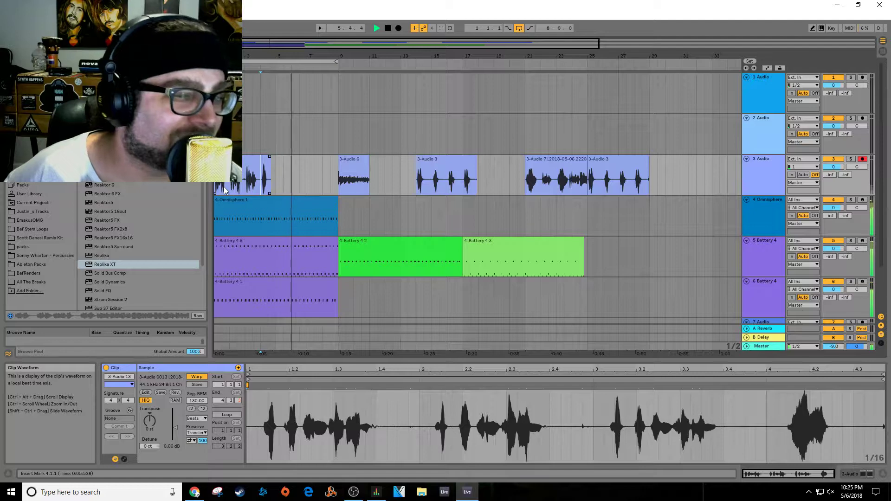
key("space")
left_click_drag(276, 58, 276, 93)
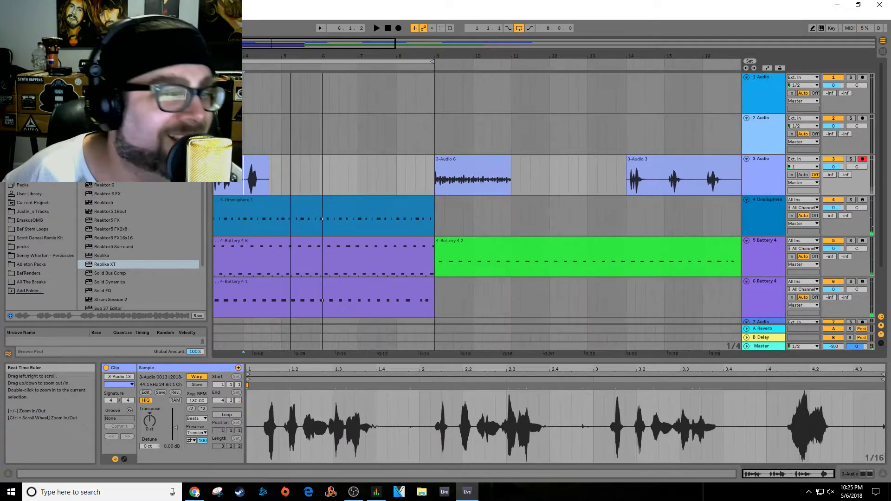
left_click(252, 182)
key("space")
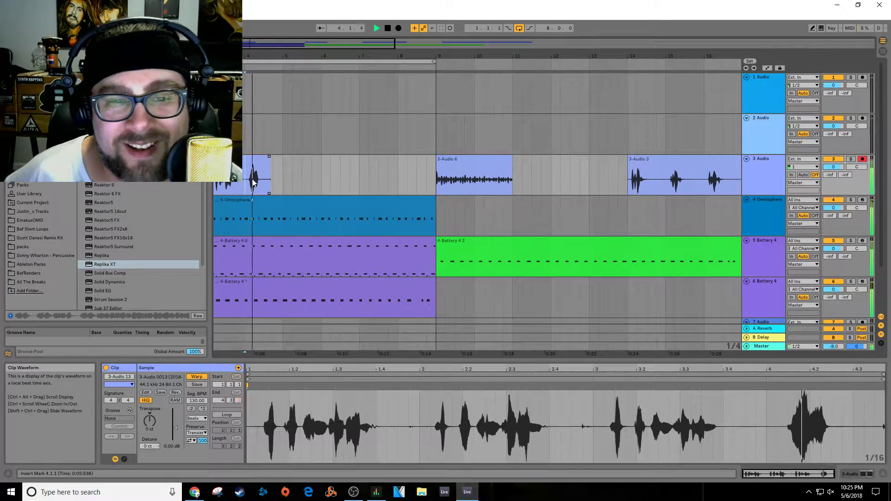
key("space")
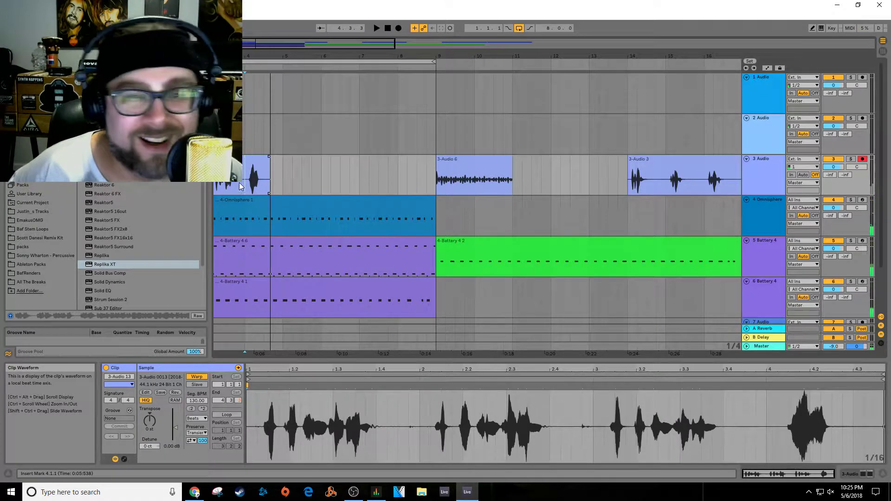
Step: Move the 4.1.1 to 4.4.1 section of the 3-Audio 13 take to 11.4.1 and colour it red
left_click(252, 163)
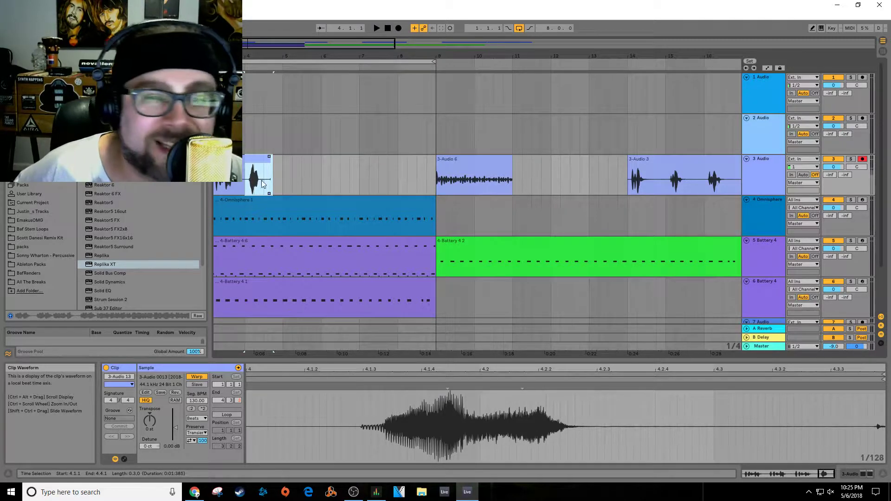
left_click_drag(263, 184, 559, 178)
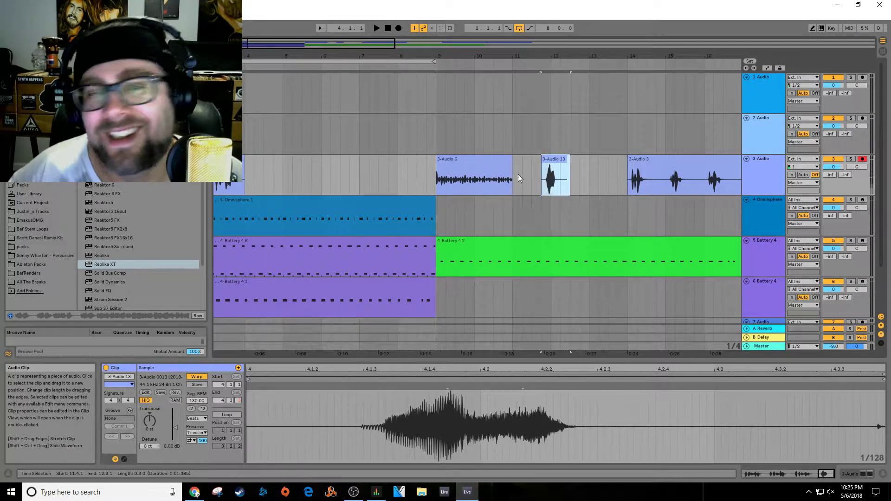
right_click(561, 160)
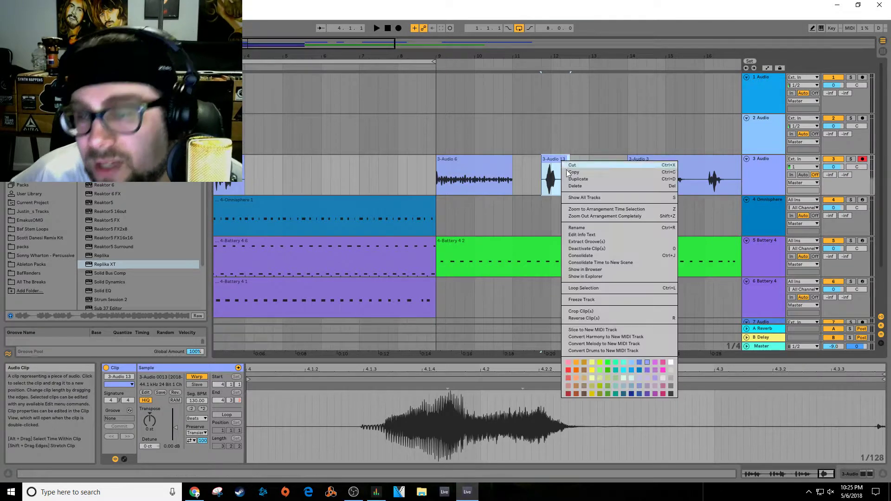
left_click(569, 369)
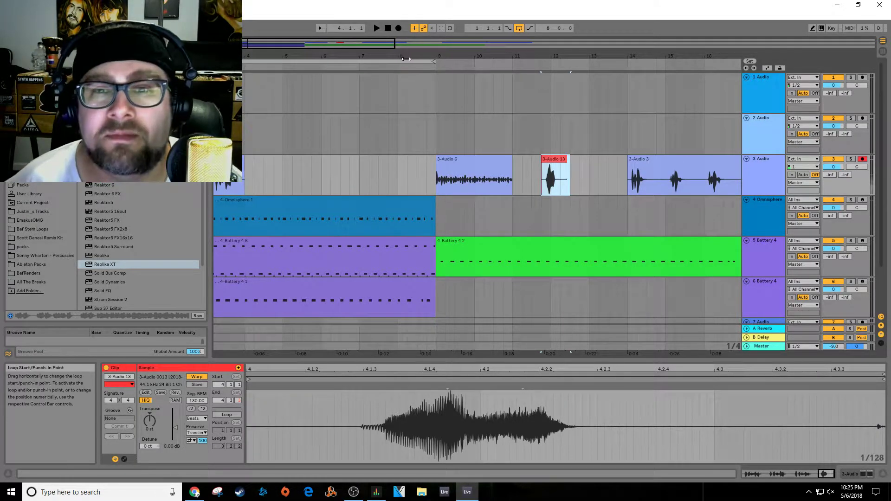
Step: Delete the remaining take at 1.1.1 on the 3 Audio track and record a new vocal take there, trimmed to end at 5.1.1
left_click_drag(260, 58, 258, 47)
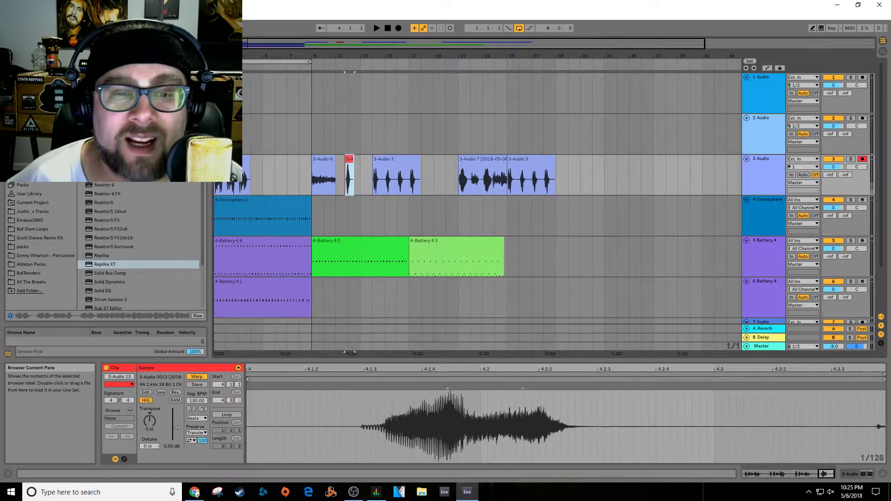
key("Delete")
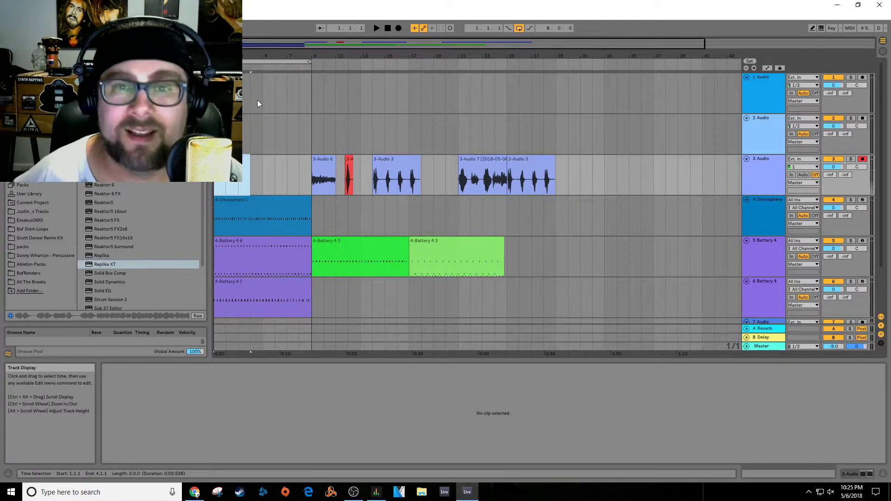
left_click(388, 28)
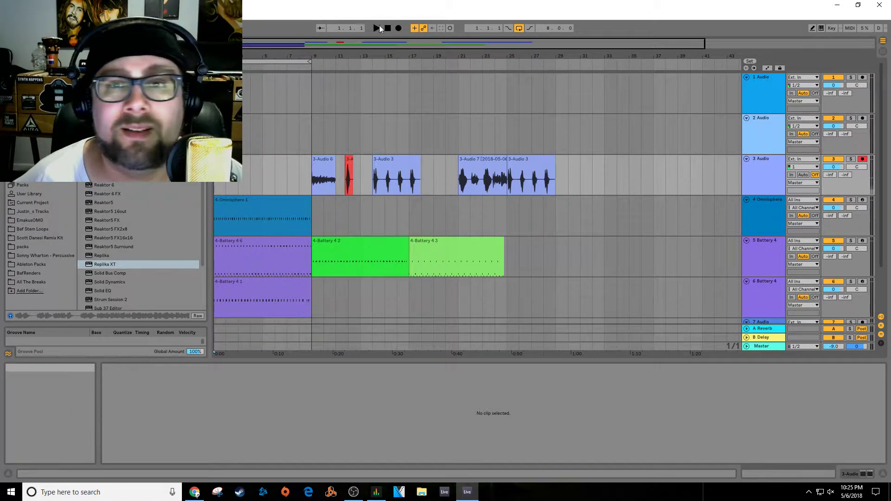
left_click(399, 29)
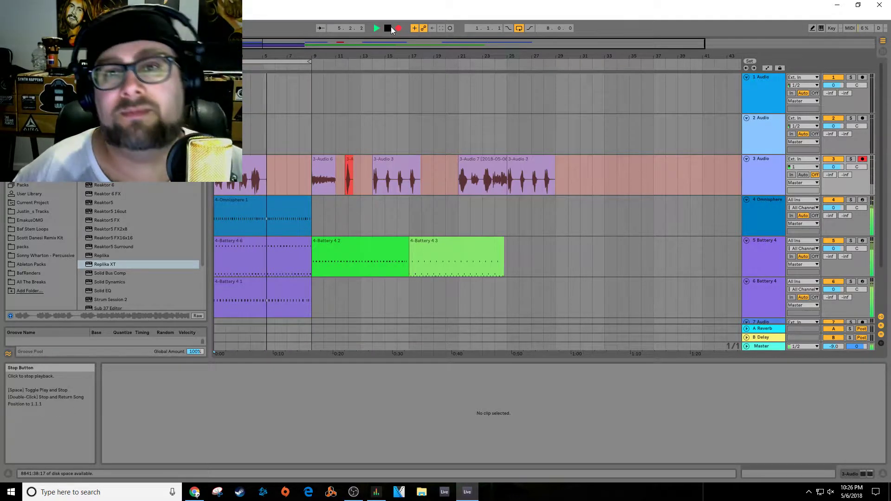
left_click(387, 28)
left_click(264, 164)
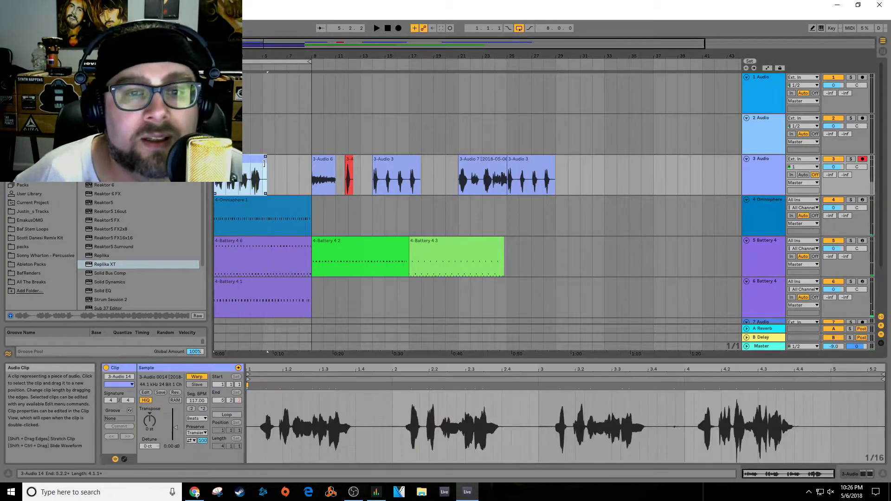
Step: Rename the new four-bar take Naproxen Sodium and move it to 35.1.1 on the same track
right_click(234, 161)
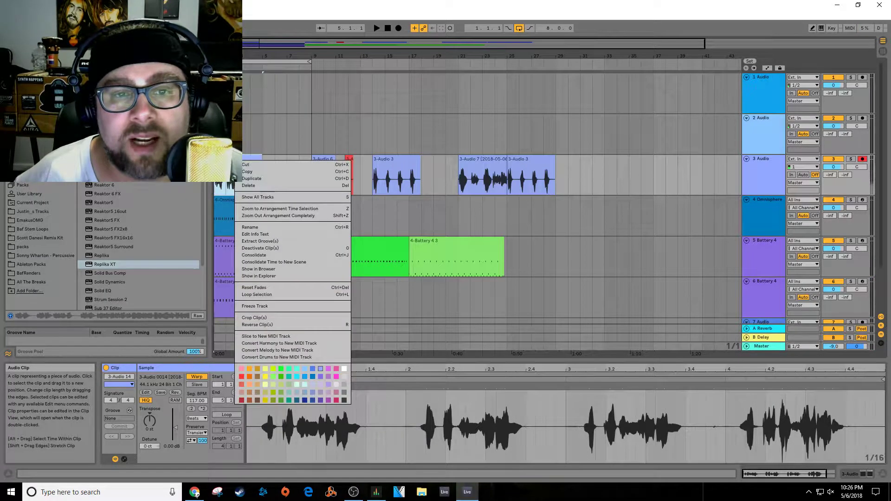
left_click(260, 199)
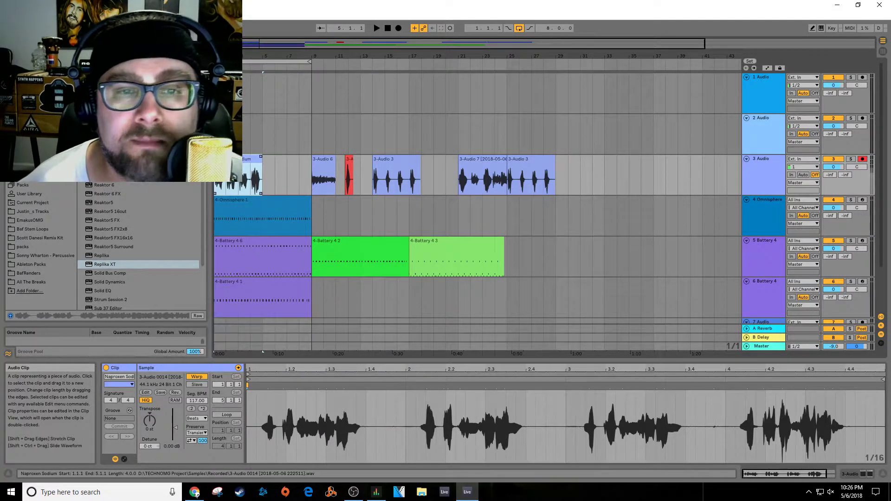
left_click_drag(250, 178, 666, 178)
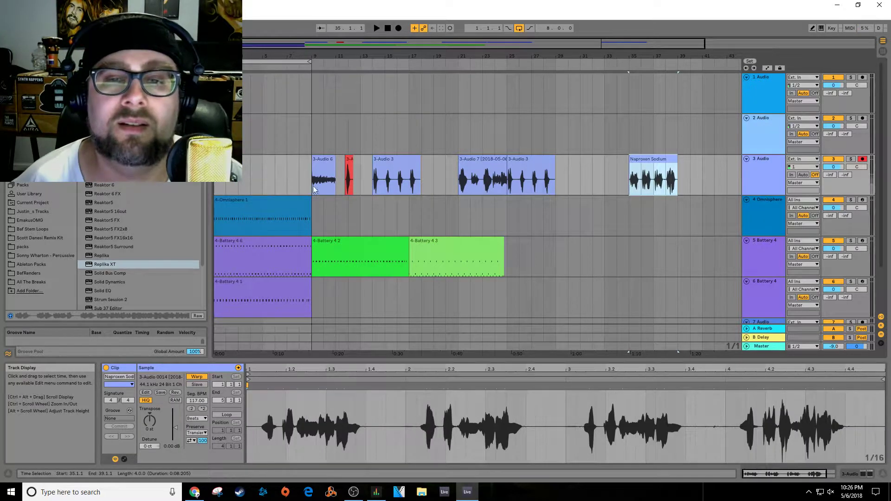
Step: Audition the red 3-Audio 13 clip from 11.4.1 against the beat to check its timing
left_click(346, 181)
key("space")
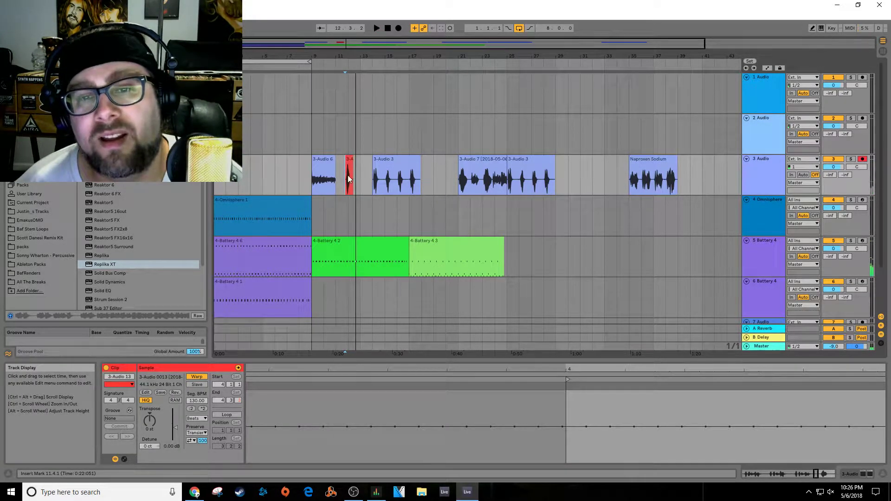
key("space")
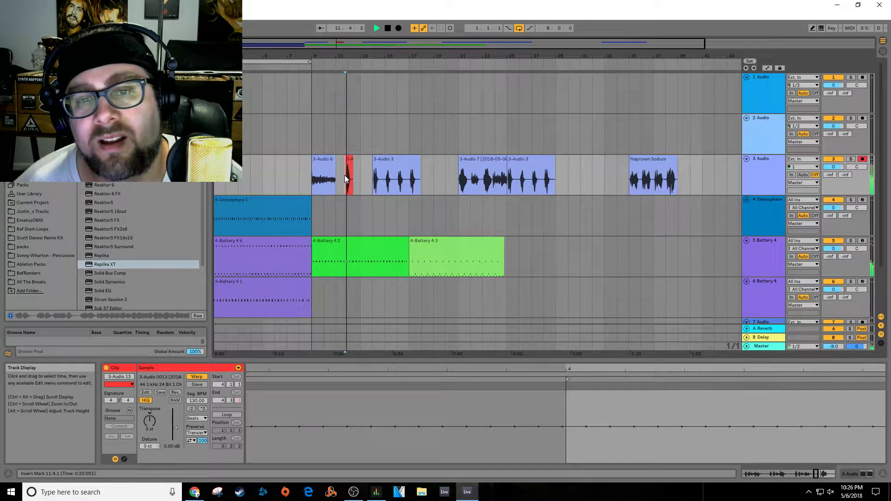
key("space")
left_click_drag(371, 56, 571, 61)
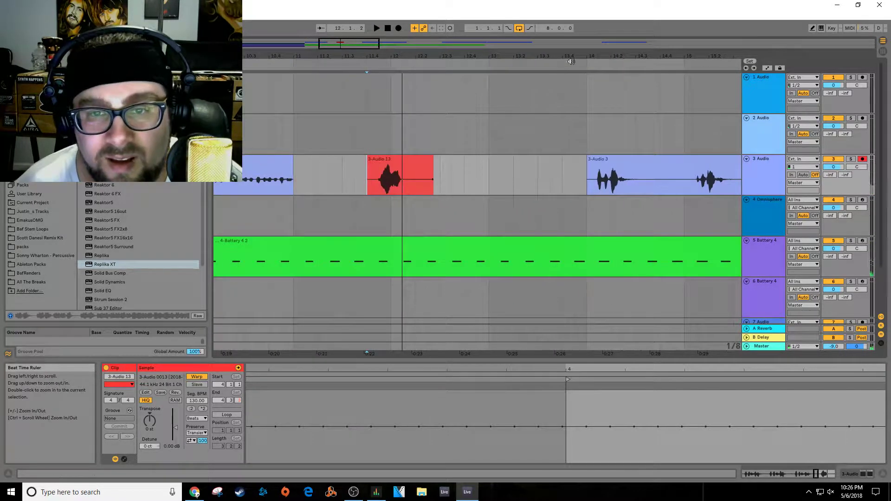
left_click(392, 185)
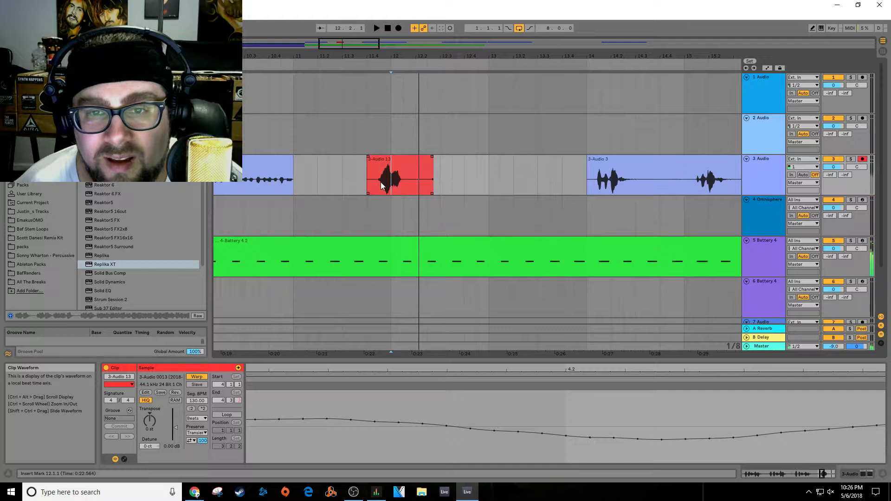
left_click(363, 181)
key("space")
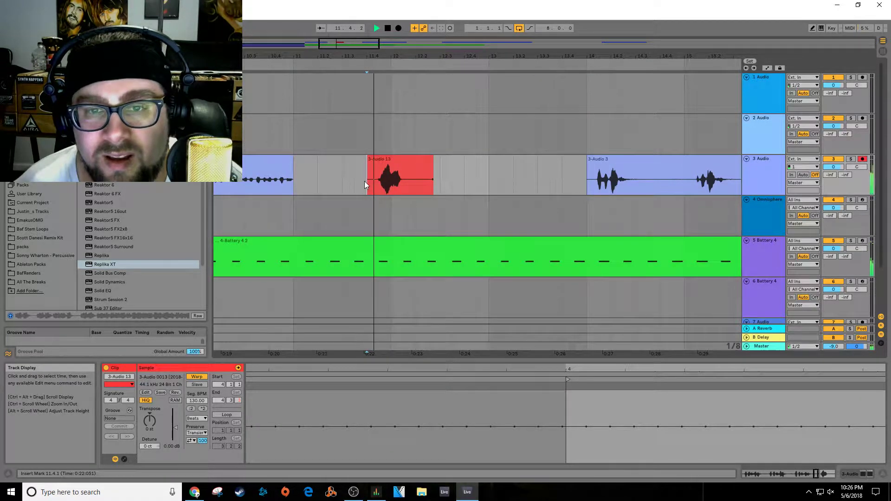
left_click(388, 28)
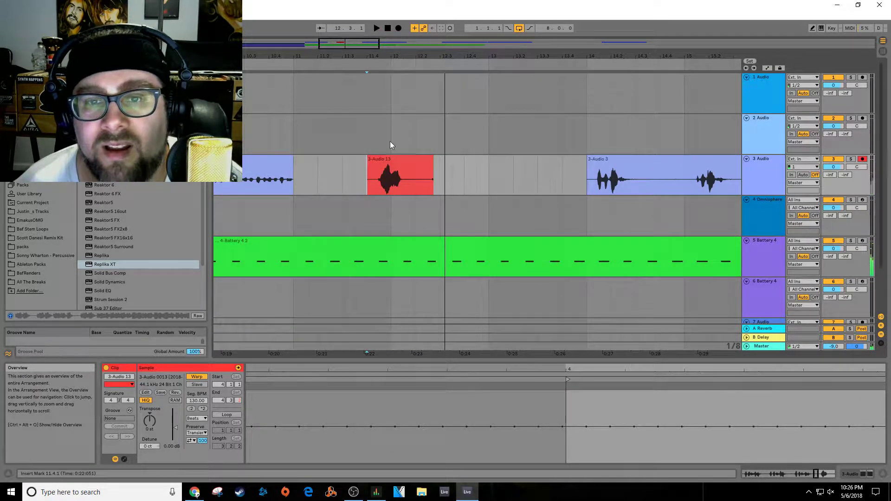
Step: Shift the red 3-Audio 13 clip to start at 11.4.3, play it from 12.1.1, and rename it Presneeze
left_click_drag(379, 186, 391, 186)
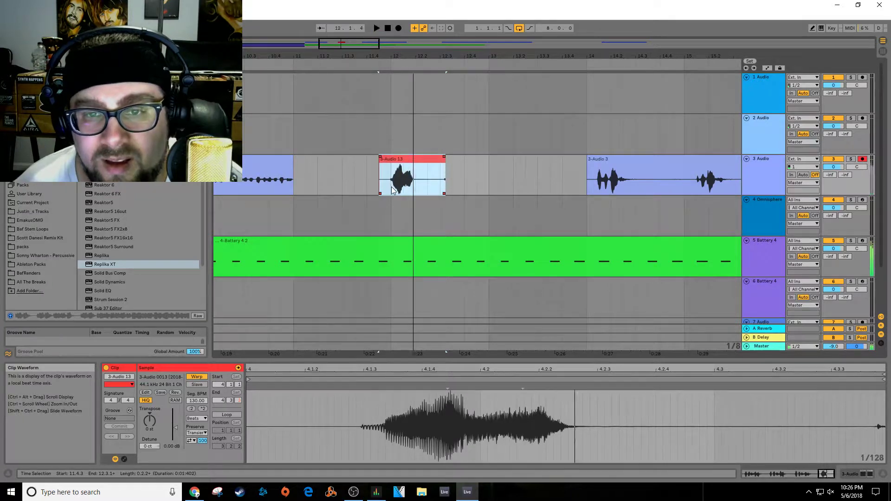
left_click(391, 186)
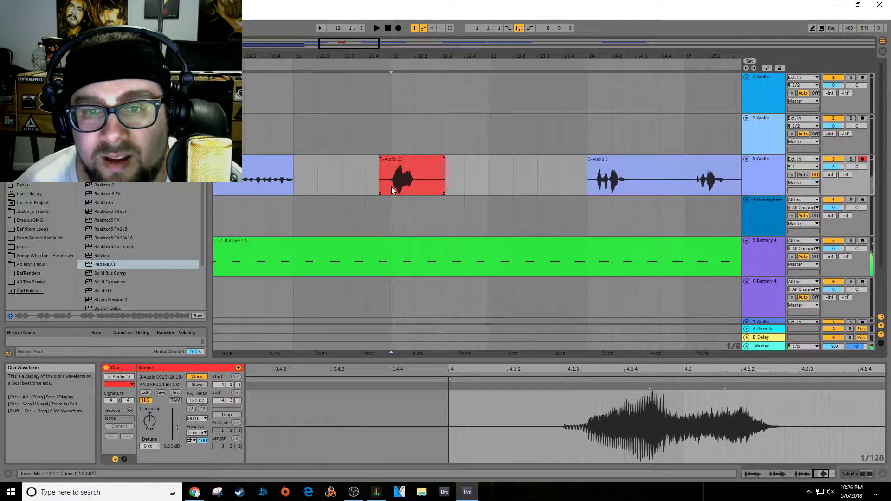
key("space")
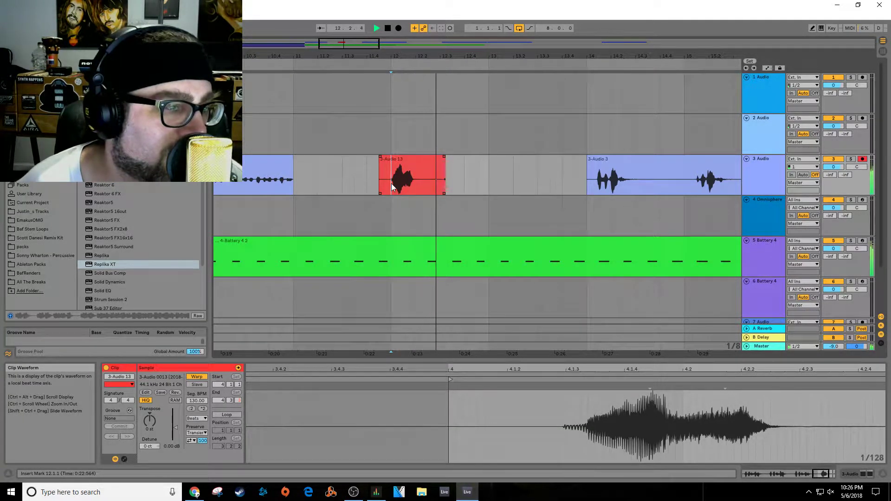
key("space")
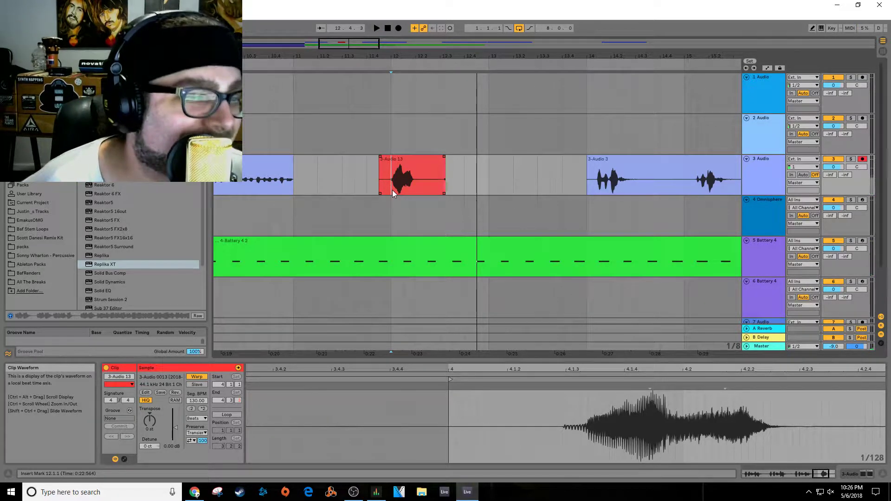
right_click(392, 169)
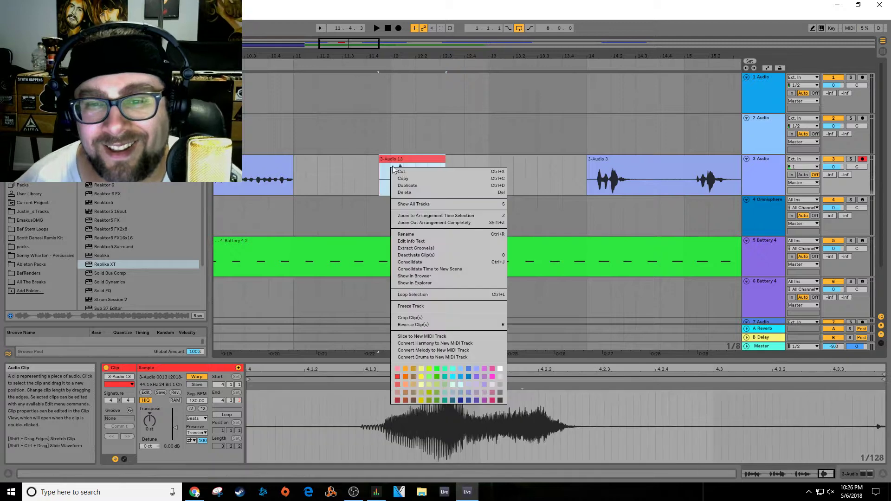
left_click(433, 235)
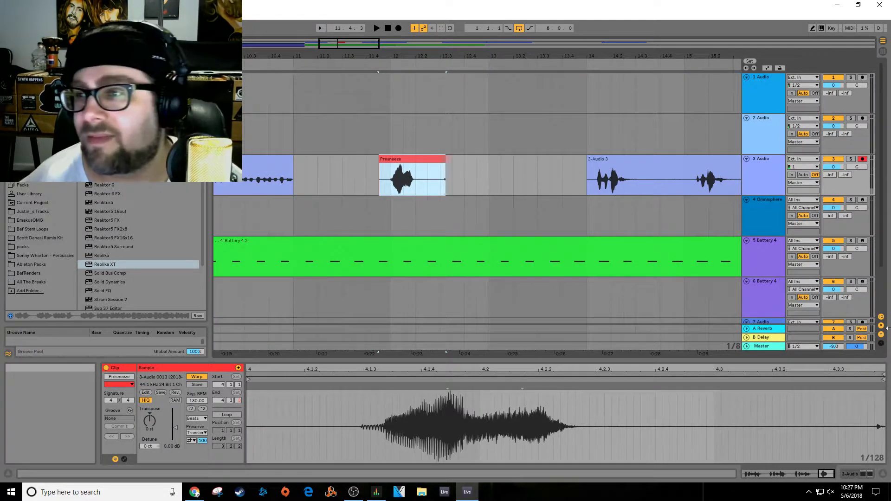
Step: Solo the 3 Audio track, play the Presneeze clip, and deactivate the track's Replika XT effect
left_click(851, 159)
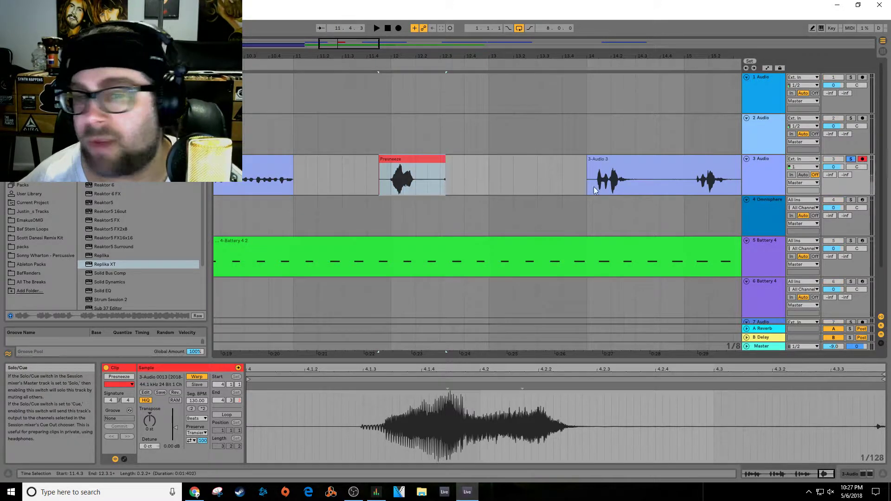
left_click(380, 181)
key("space")
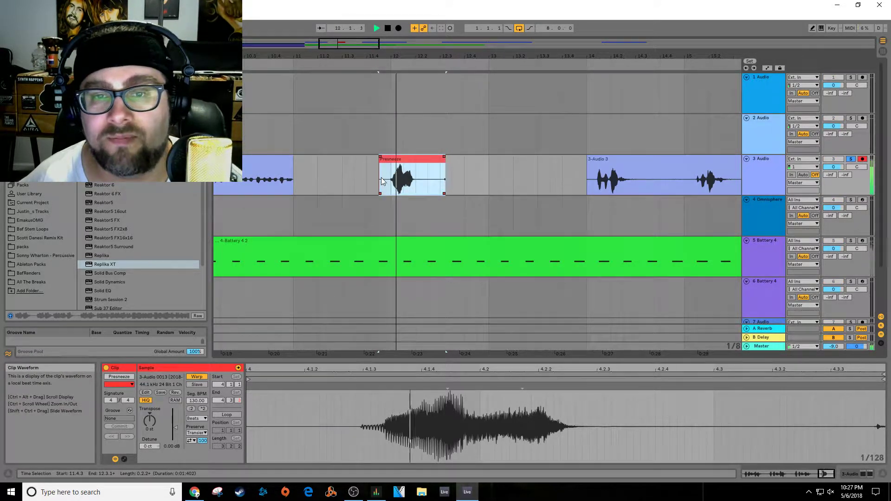
left_click(773, 173)
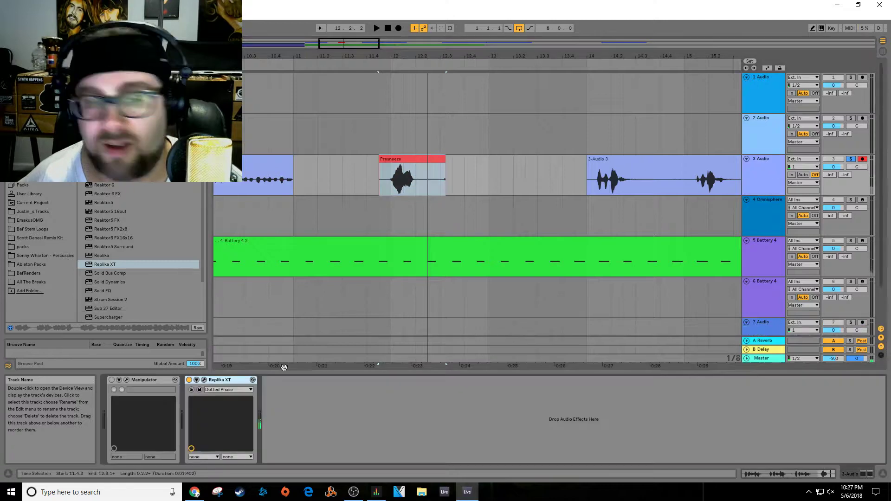
left_click(189, 380)
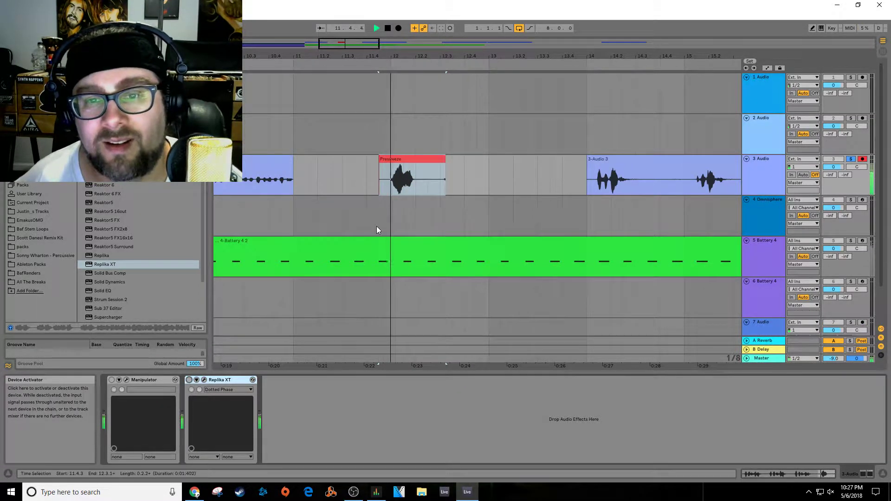
Step: Trim the start of the Presneeze clip to 12.1.1 and raise the project tempo
left_click(382, 160)
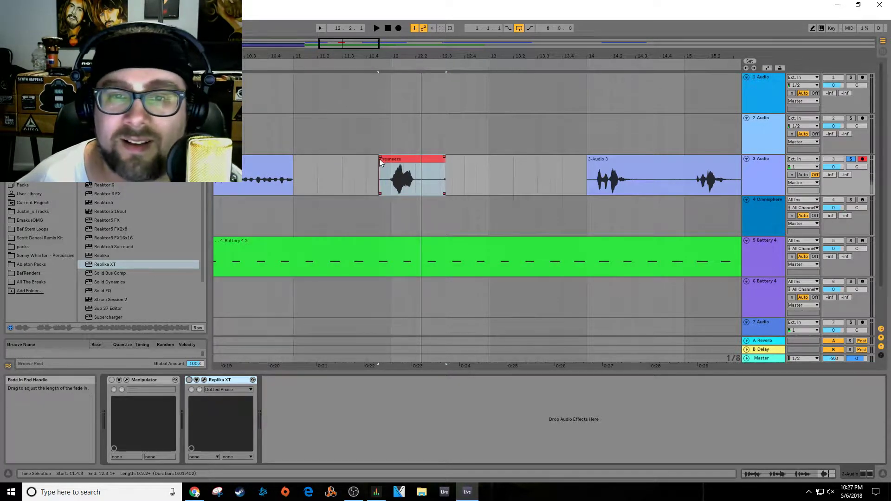
left_click_drag(380, 159, 394, 166)
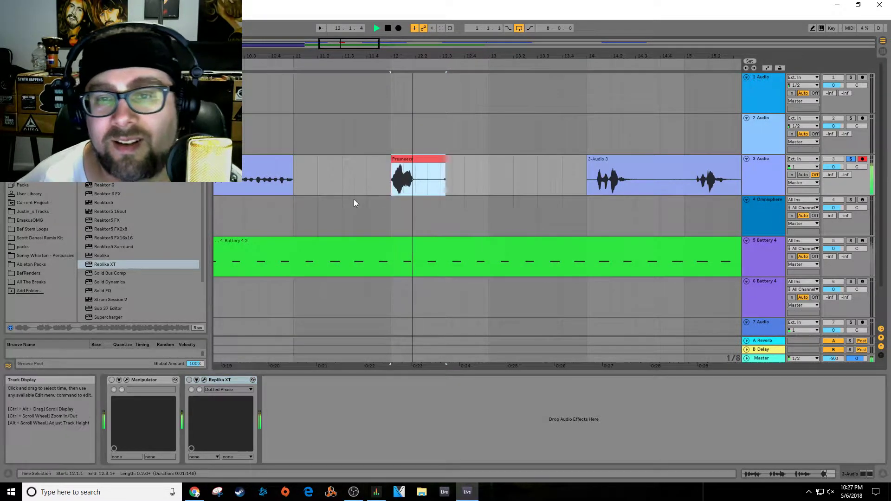
left_click_drag(49, 28, 49, 18)
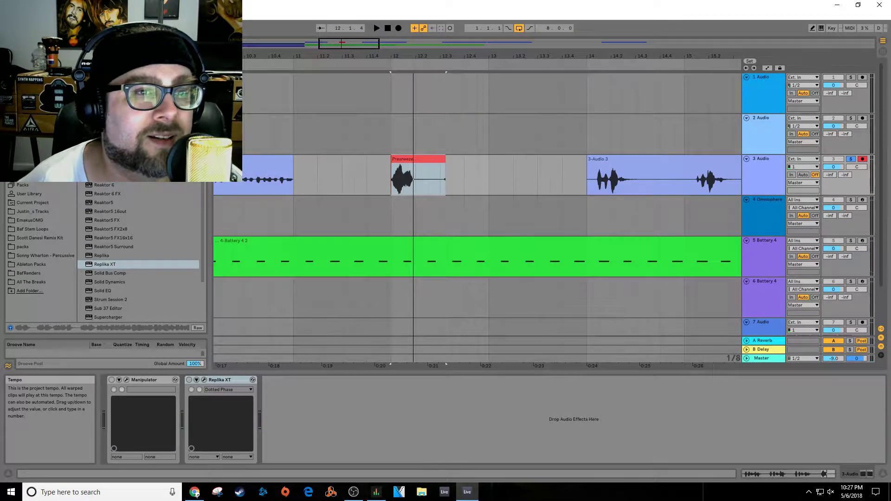
key("space")
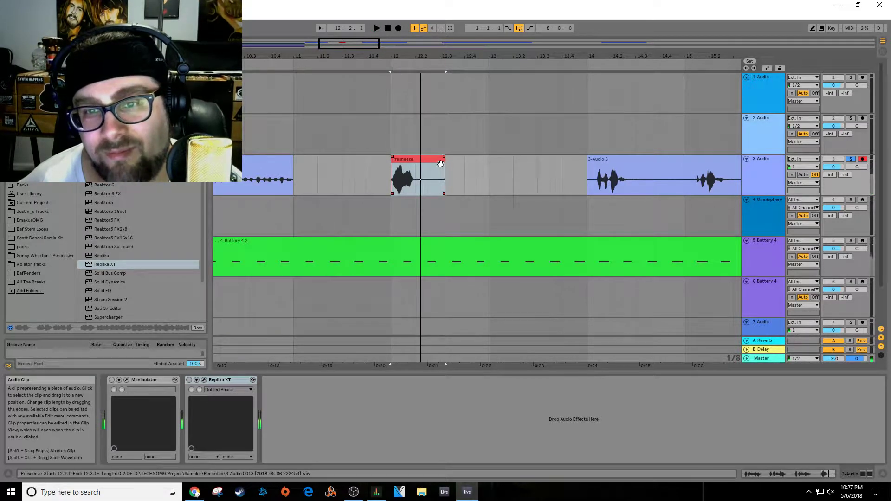
Step: Trim the end of the Presneeze clip to 12.3.1 and audition the shortened clip
left_click_drag(446, 167, 440, 167)
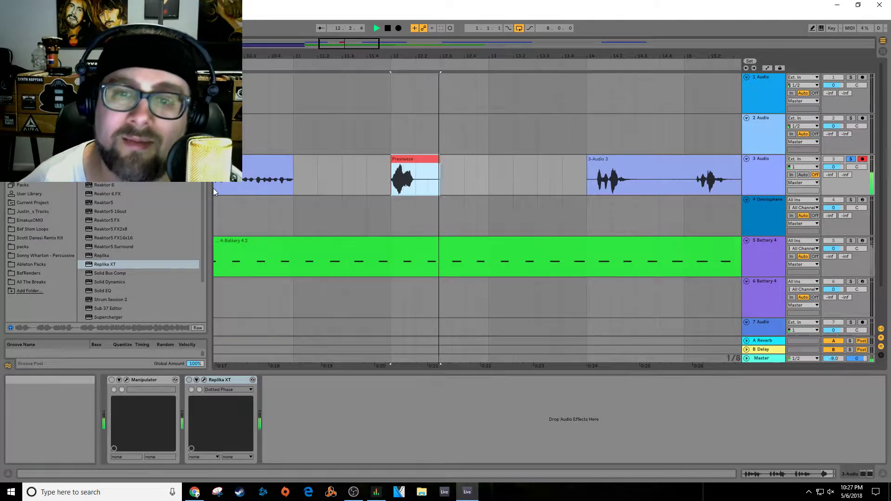
key("space")
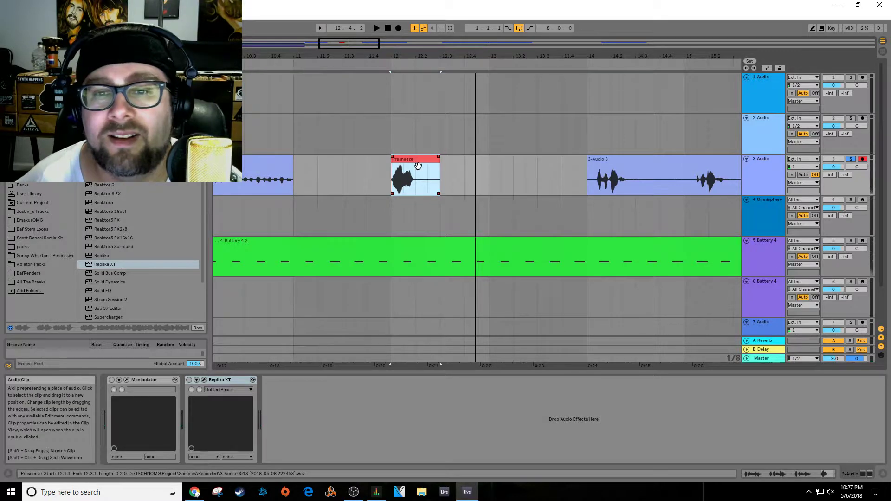
key("space")
key("space")
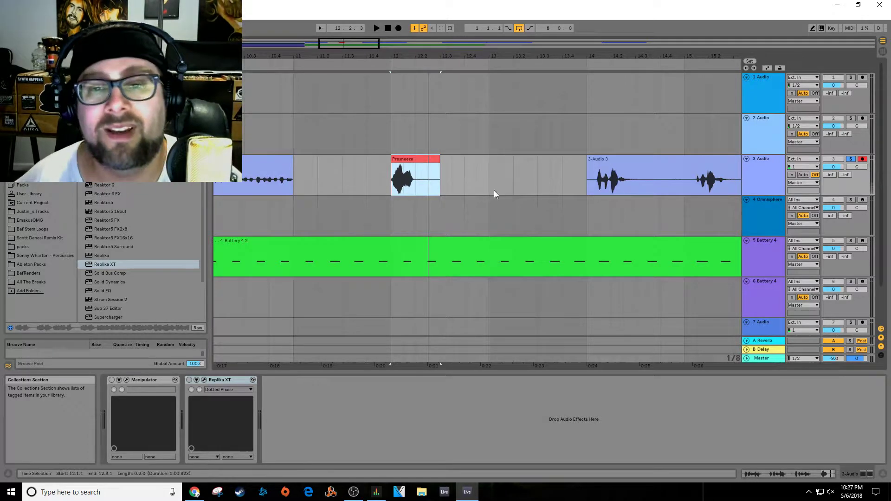
Step: Loop the Presneeze clip's range from 12.1.1 to 12.3.1, audition it, and export it as the WAV Pre-sneeze in the Octa Samples folder
key("ctrl+l")
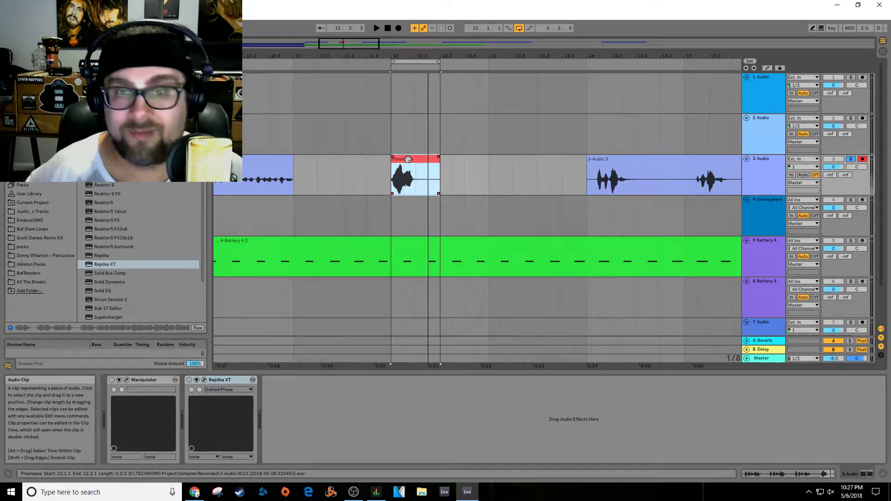
key("space")
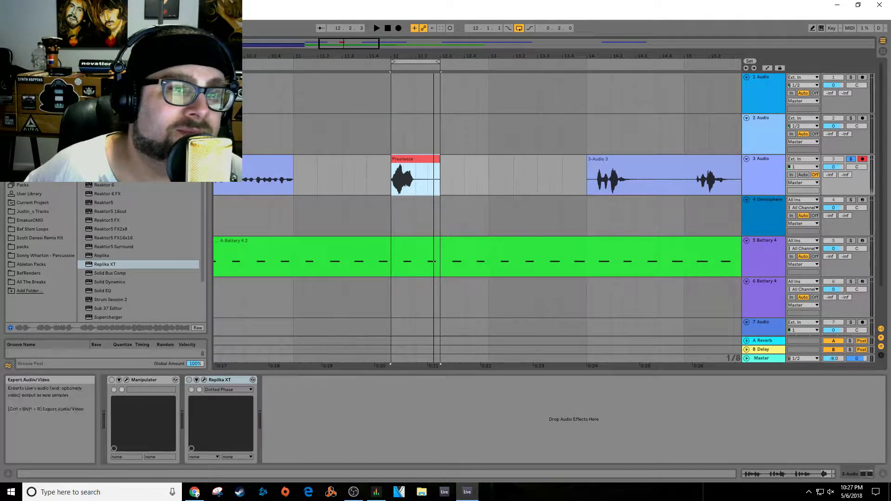
key("ctrl+shift+r")
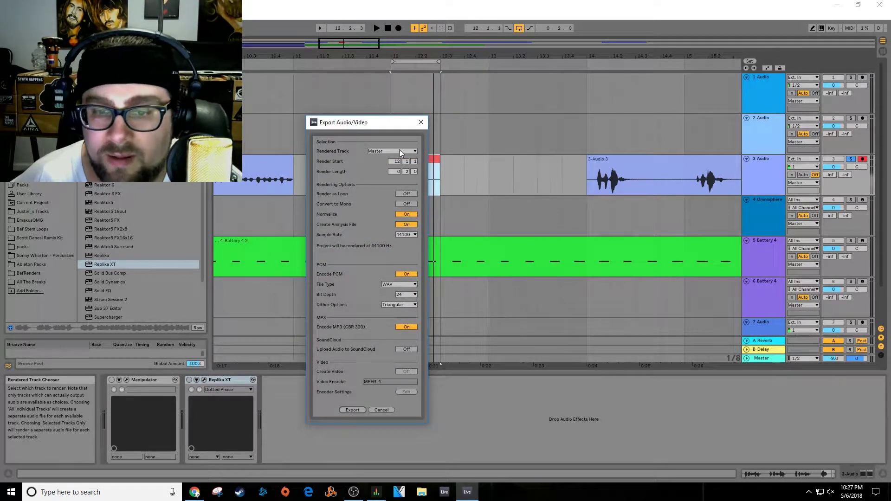
left_click(352, 410)
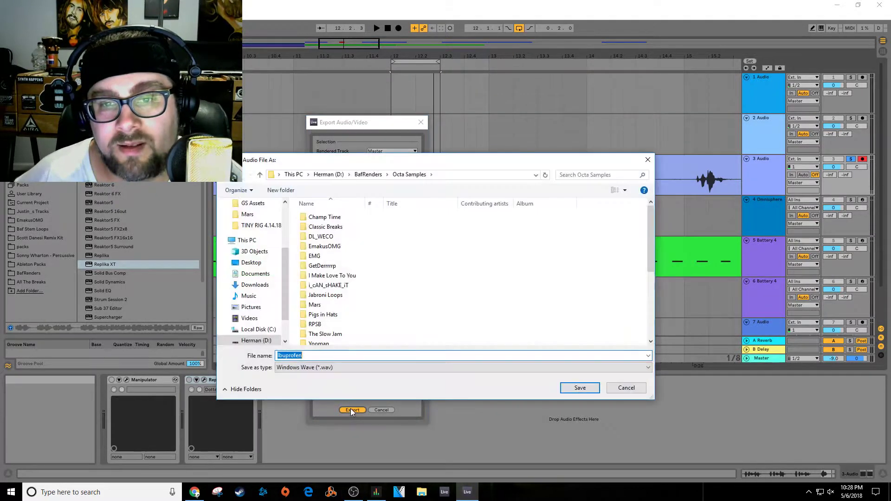
scroll(500, 259, "down", 4)
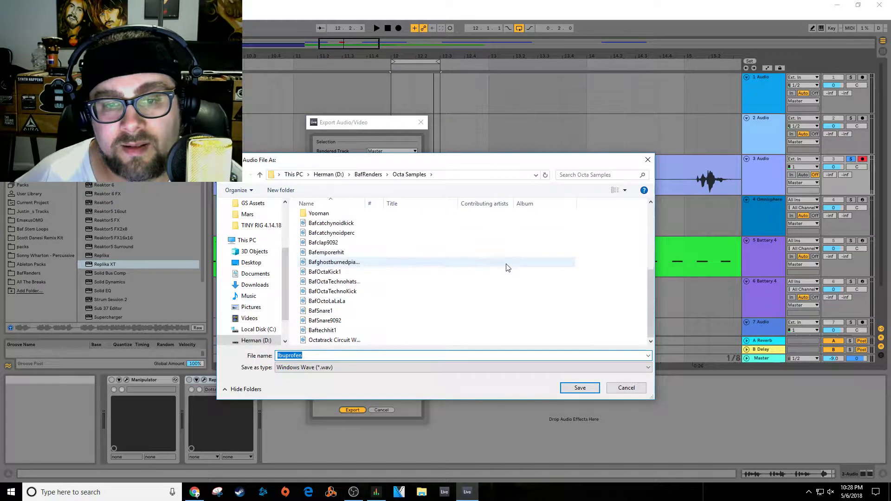
scroll(505, 266, "up", 3)
scroll(507, 268, "up", 2)
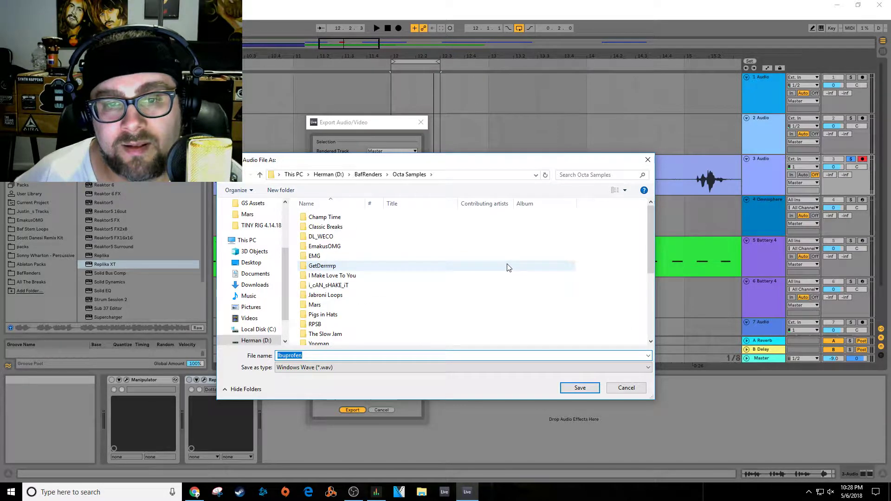
scroll(508, 268, "down", 4)
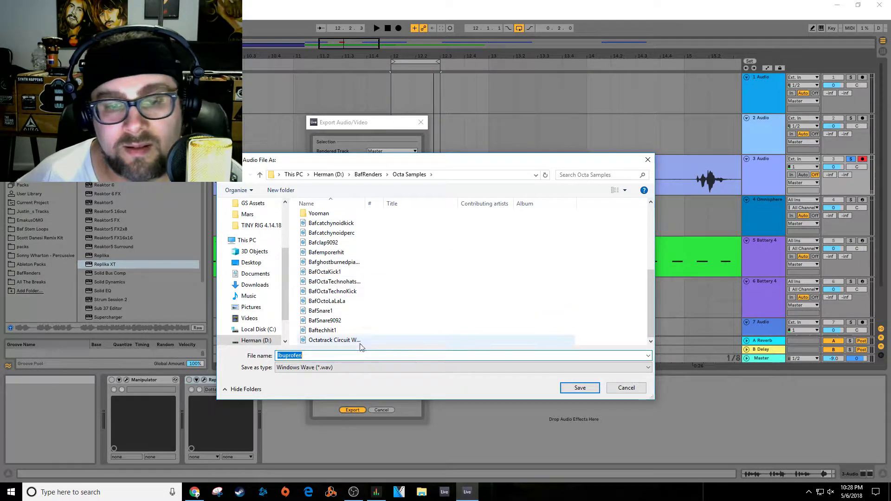
type("Pre-sneeze")
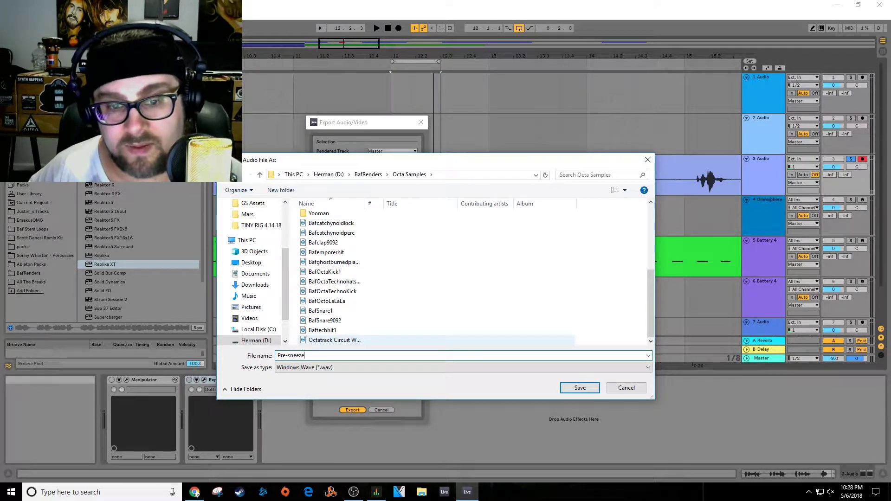
key("Return")
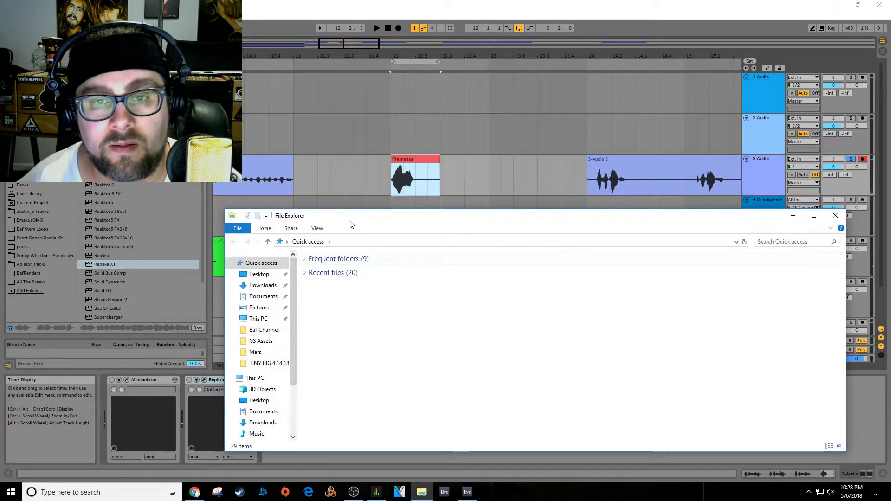
Step: Turn off solo on the 3 Audio track and play the full arrangement from the beginning
left_click(421, 492)
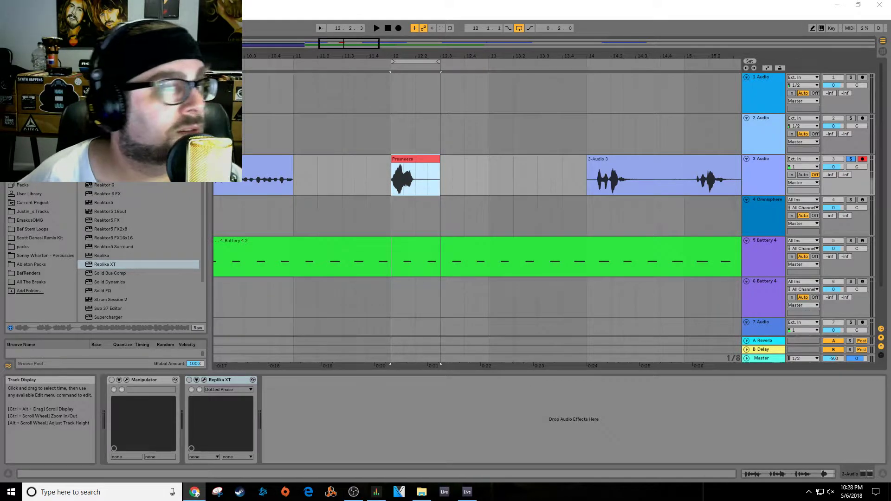
left_click(388, 29)
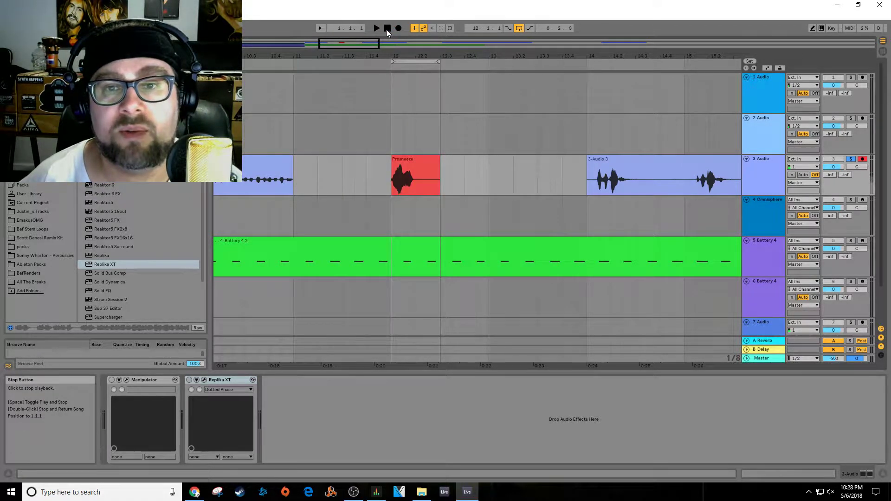
left_click(851, 159)
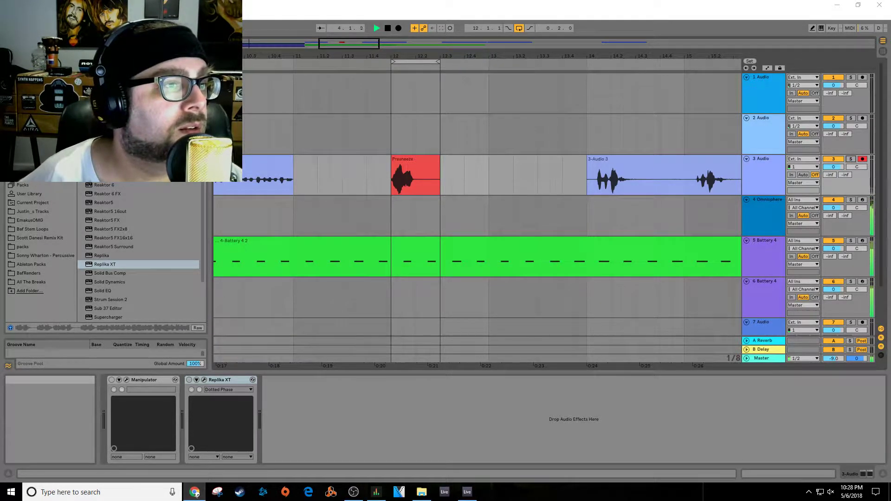
left_click(376, 29)
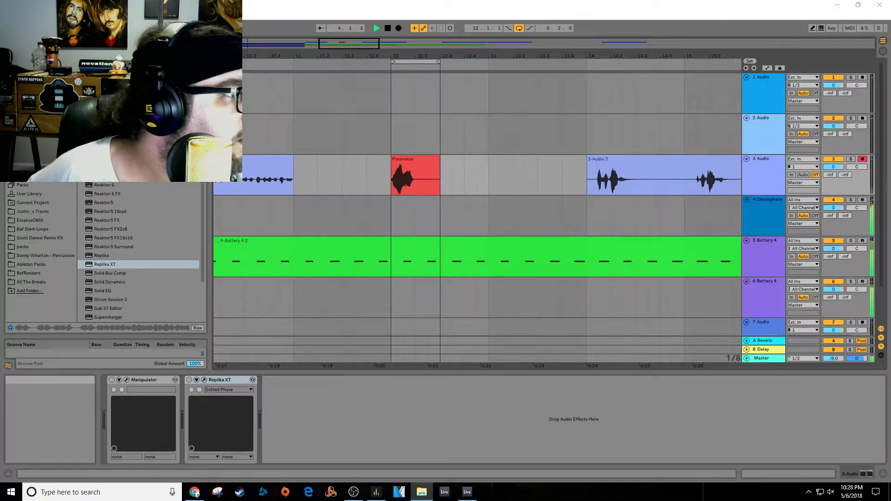
double_click(389, 28)
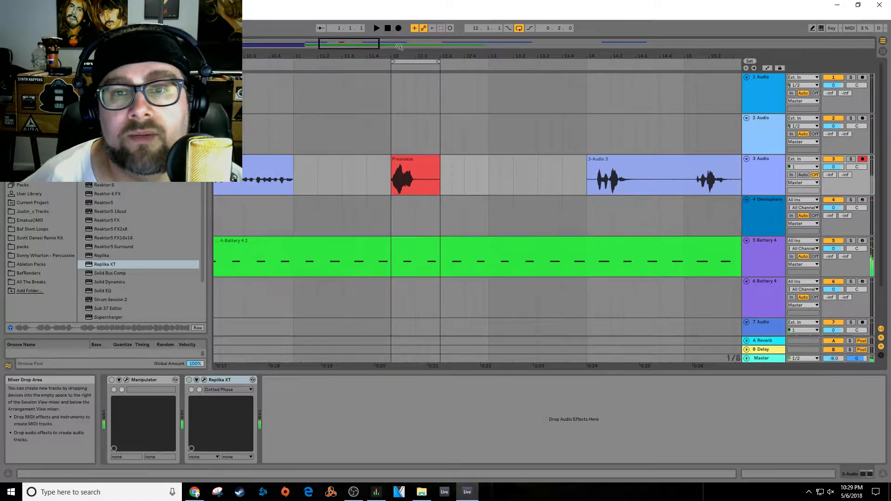
left_click(376, 28)
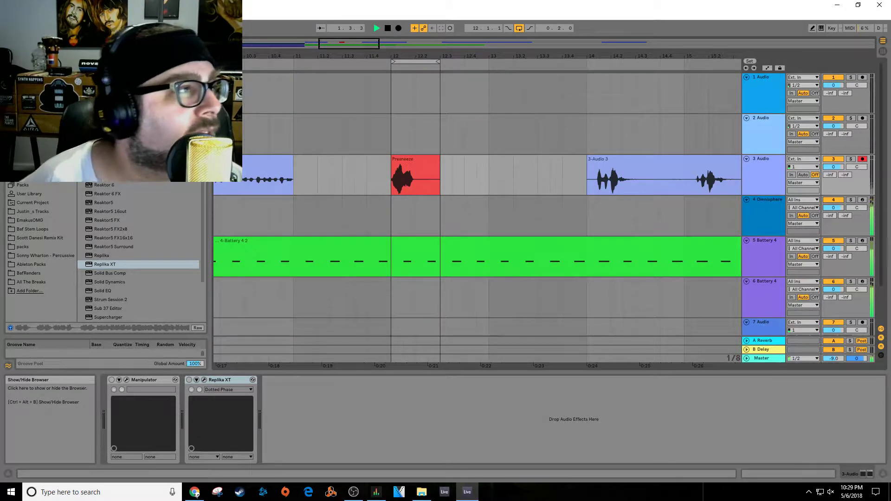
left_click(195, 492)
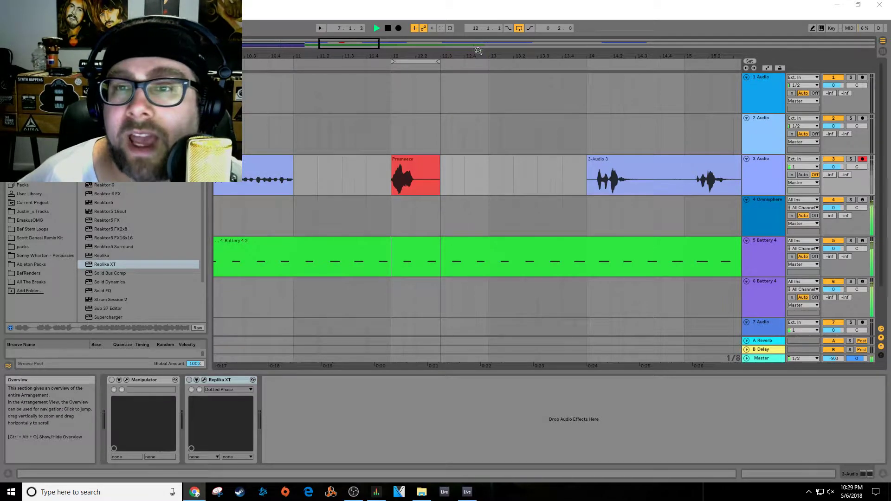
Step: Set the arrangement loop to start at 1.1.1 with a length of 8.0.0 and play it from the start
left_click_drag(381, 59, 218, 63)
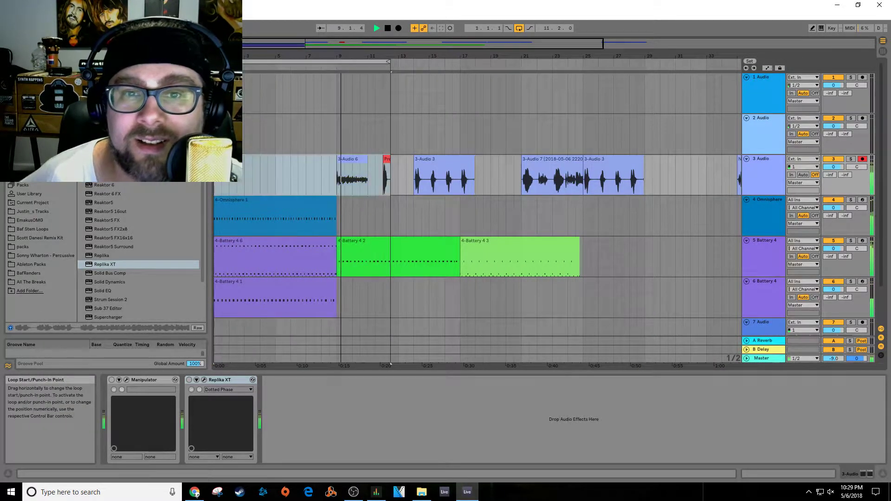
left_click_drag(391, 63, 337, 66)
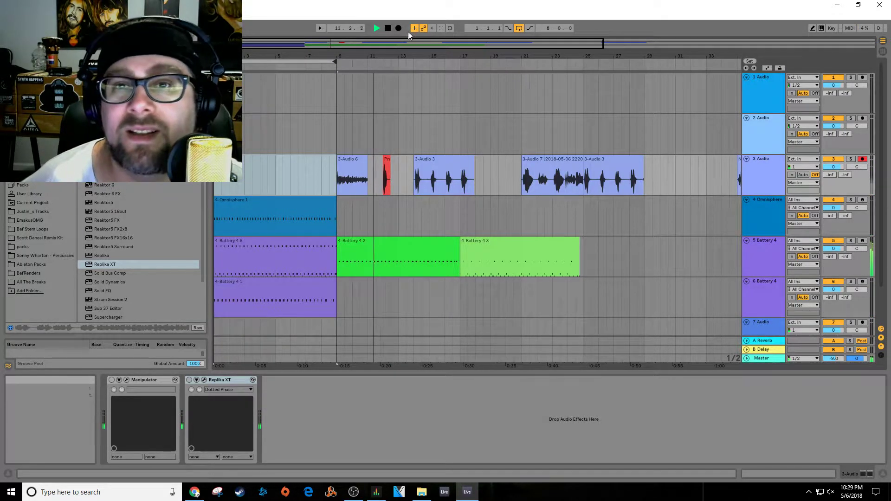
left_click(388, 27)
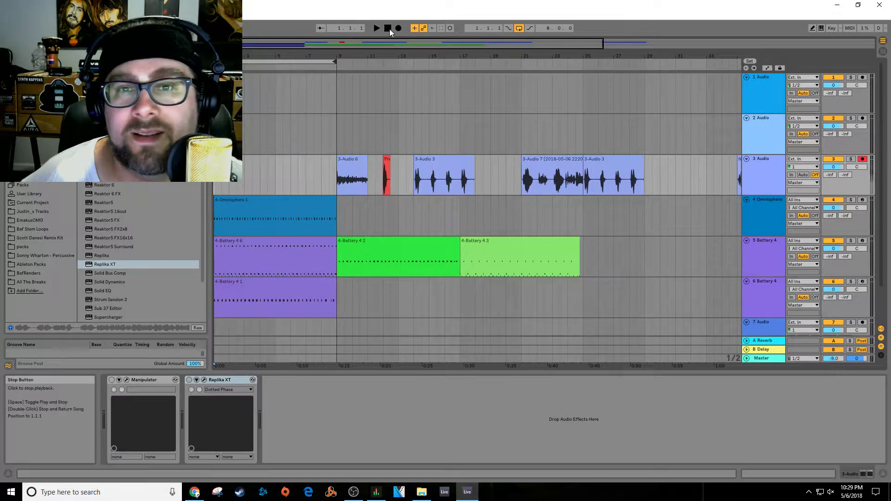
left_click(376, 28)
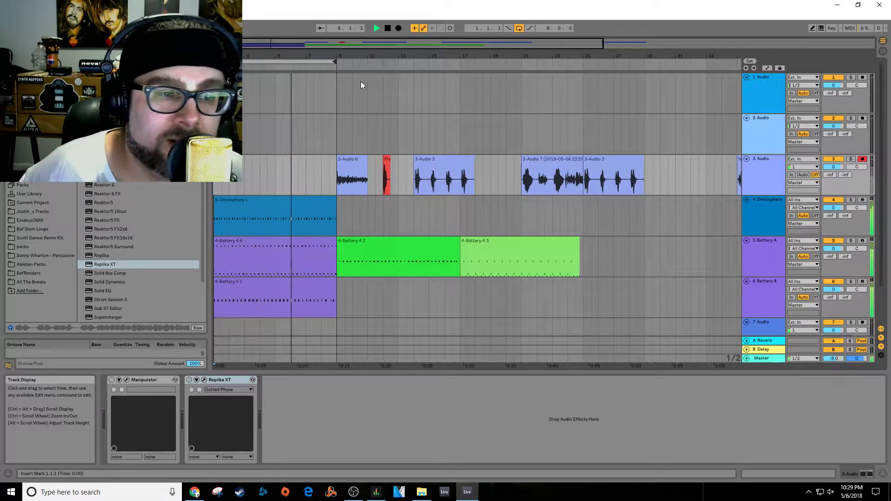
left_click(388, 28)
left_click(375, 28)
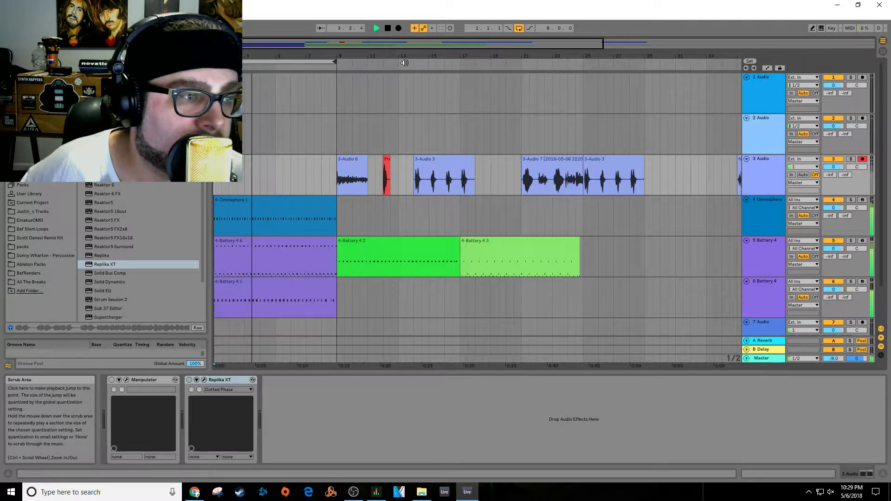
left_click(387, 29)
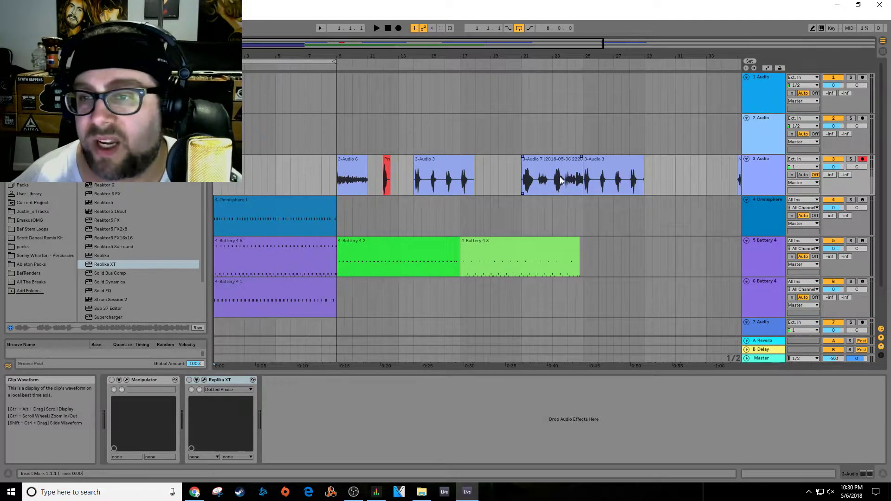
Step: Try to move the middle section of the 3-Audio 7 clip to 19.1.1, and undo the move
mouse_move(560, 180)
left_mouse_down()
mouse_move(218, 179)
mouse_move(547, 183)
left_mouse_up()
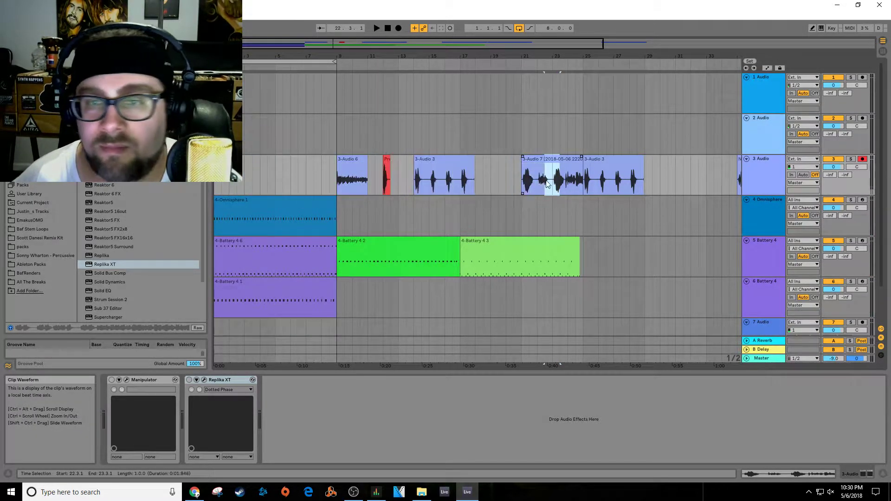
left_click(538, 183)
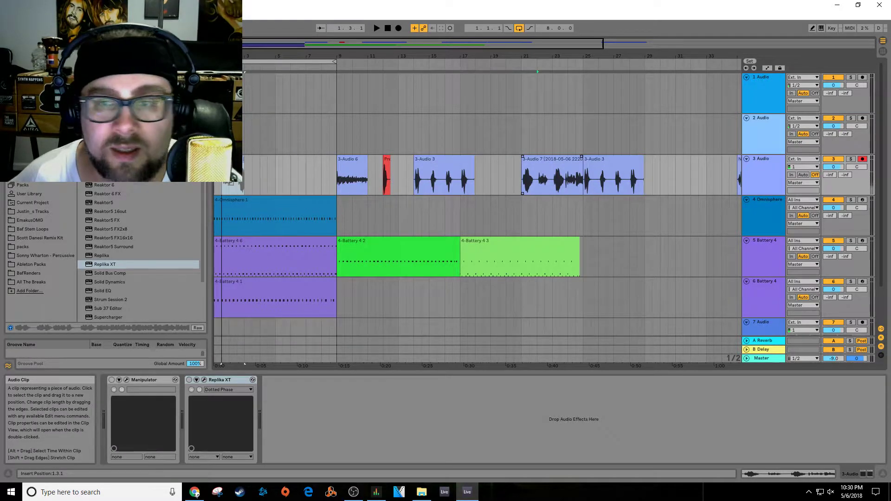
left_click_drag(545, 181, 501, 181)
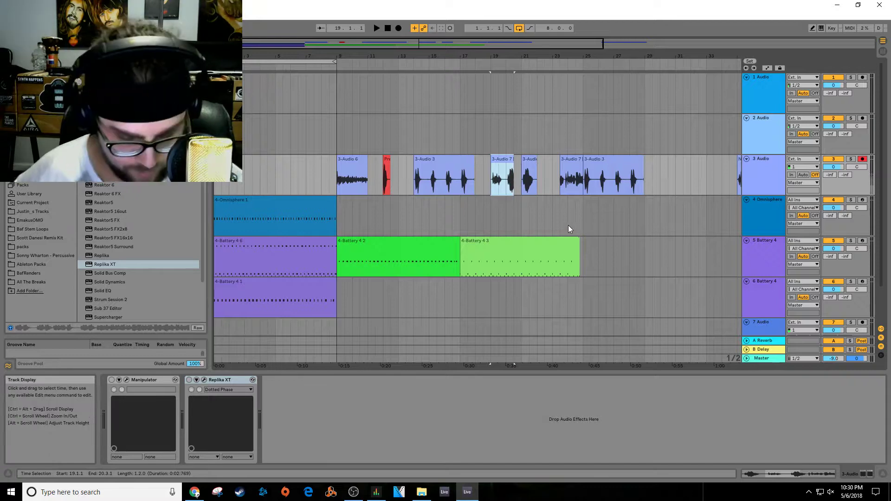
key("ctrl+z")
Step: Move the 3-Audio 7 clip to 1.1.1 and the 3-Audio 3 clip at 14.1.1 to 5.1.1, and play from 5.1.1
left_click(690, 174)
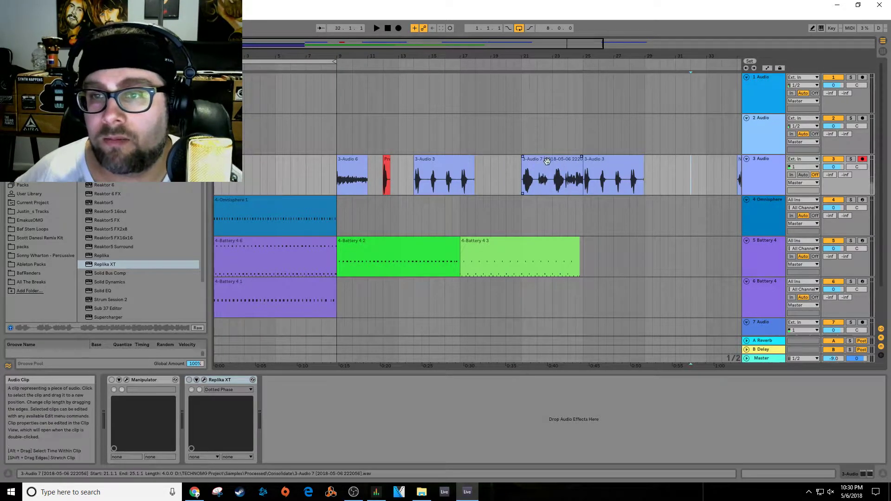
left_click_drag(546, 161, 239, 163)
left_click(440, 163)
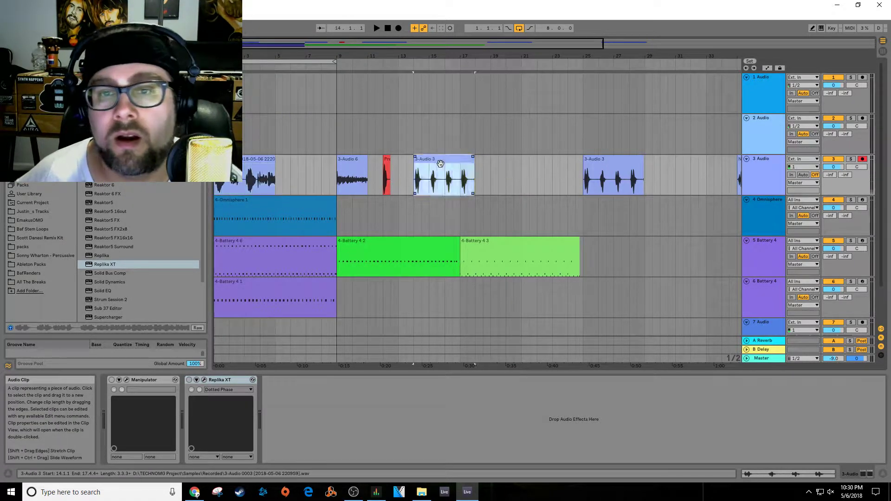
left_click_drag(440, 164, 302, 165)
key("space")
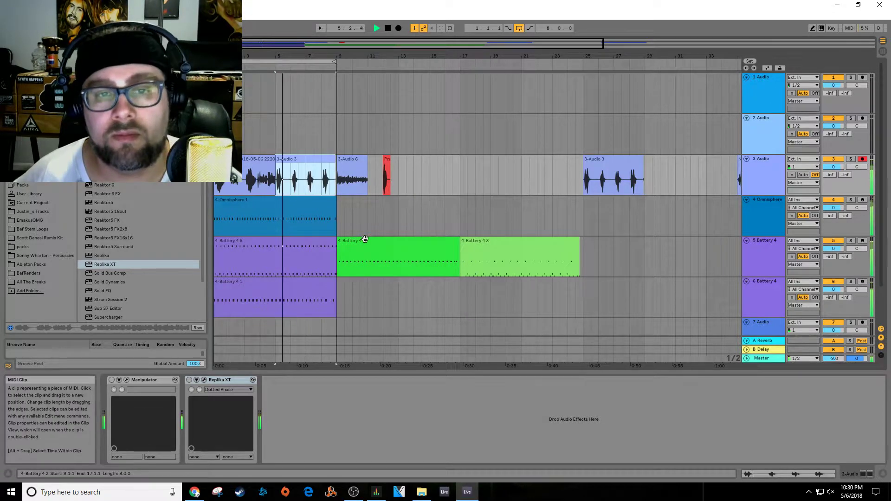
Step: Add the Reaktor 6 FX plug-in after Replika XT on the 3 Audio track
left_click(767, 174)
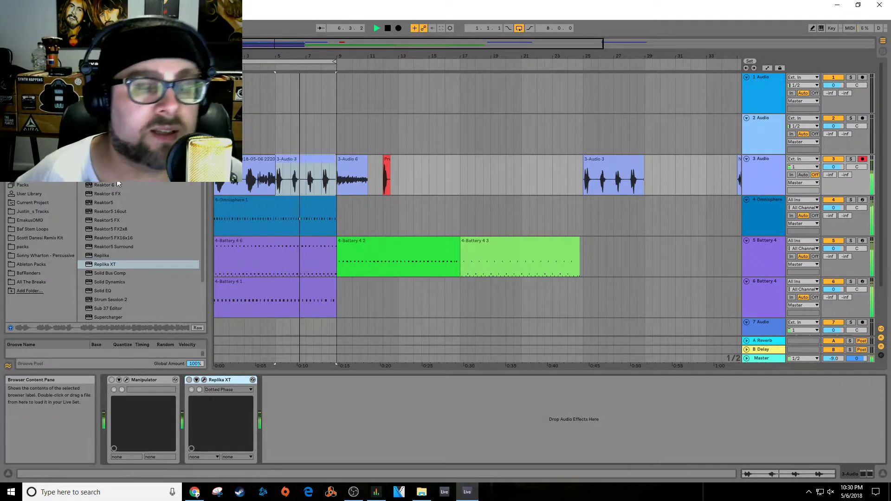
scroll(156, 211, "down", 3)
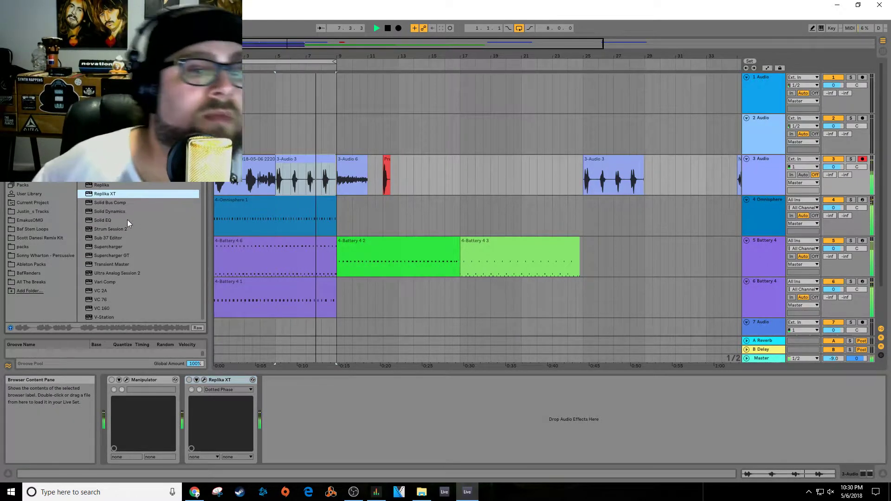
scroll(126, 218, "up", 2)
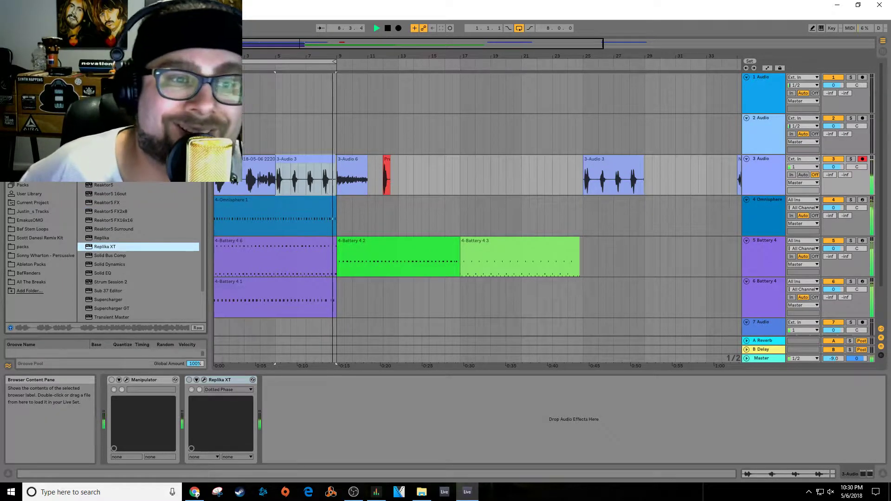
left_click(755, 179)
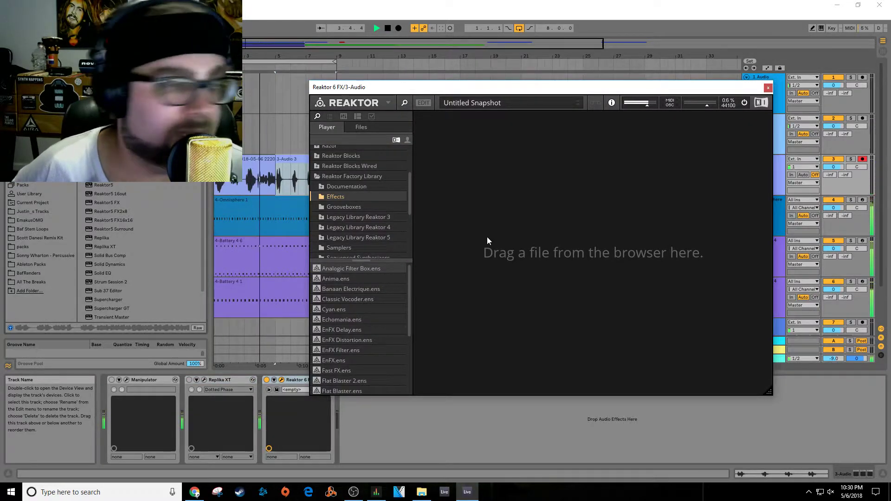
Step: Stop playback, show the 3-Audio 7 clip's sample settings, and set its warp mode to Complex Pro
left_click(416, 425)
key("shift+Tab")
key("space")
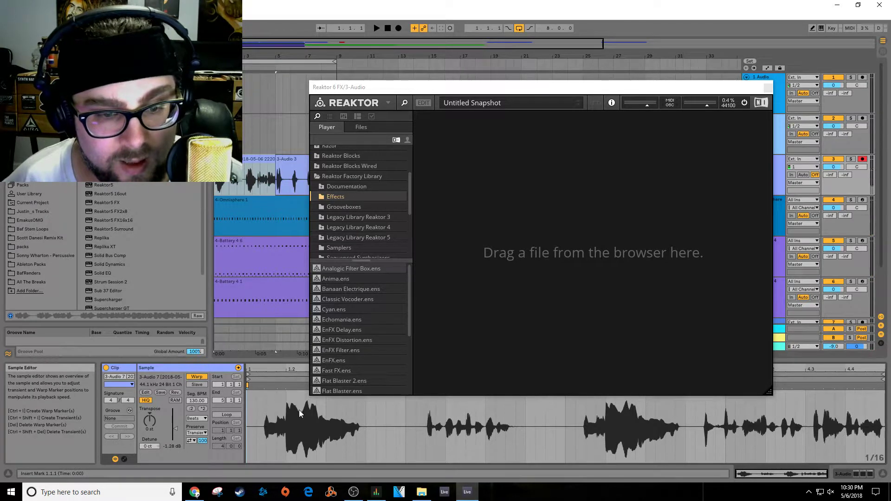
left_click(196, 418)
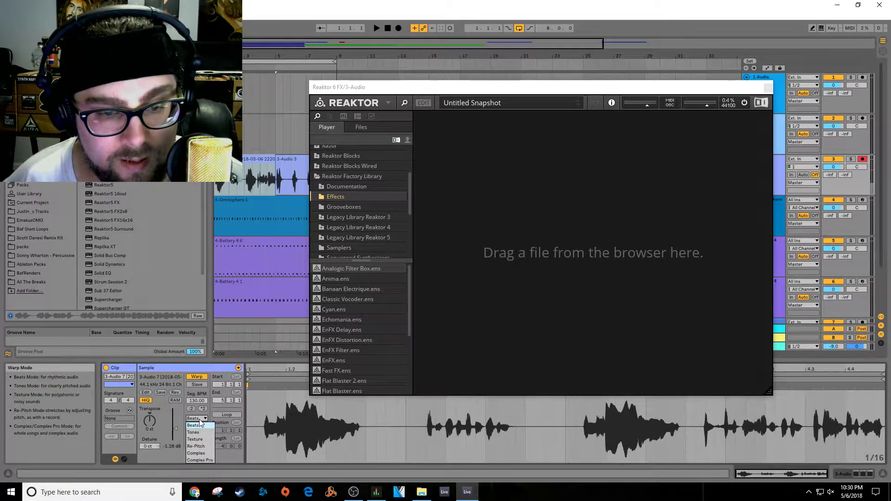
left_click(204, 458)
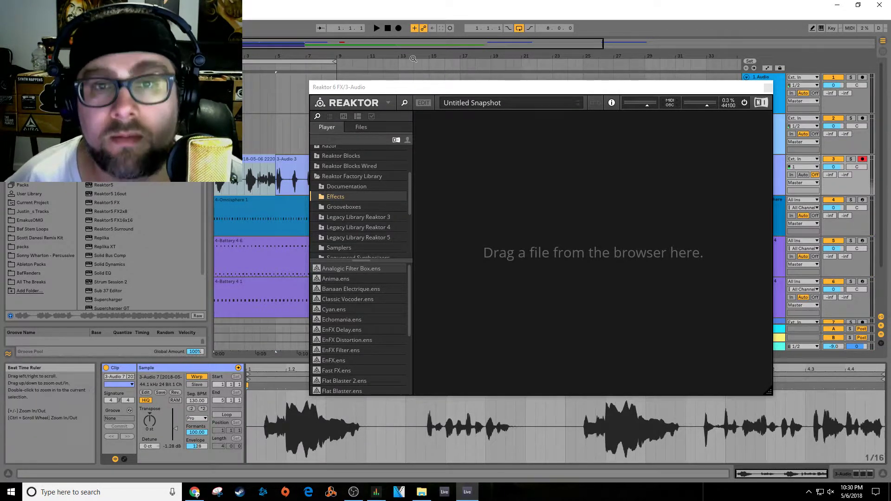
Step: Load The Mouth ensemble into Reaktor 6 FX on the 3 Audio track while the arrangement plays
left_click_drag(424, 88, 386, 63)
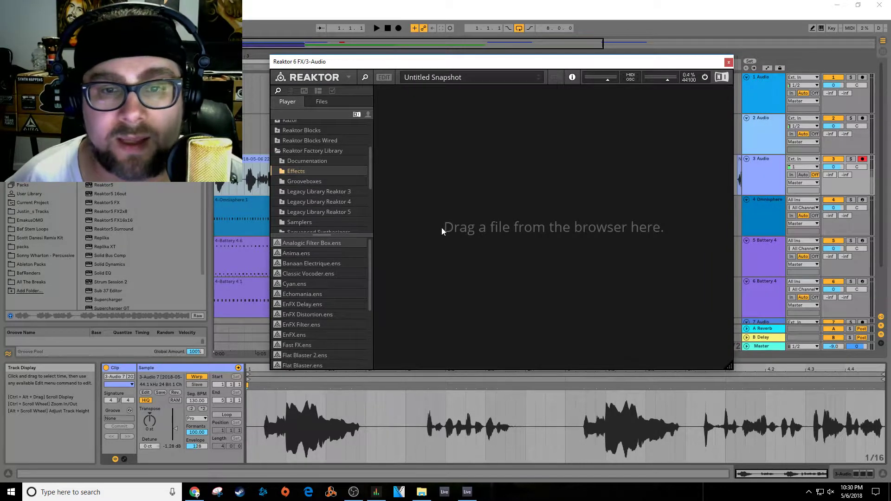
scroll(293, 170, "down", 4)
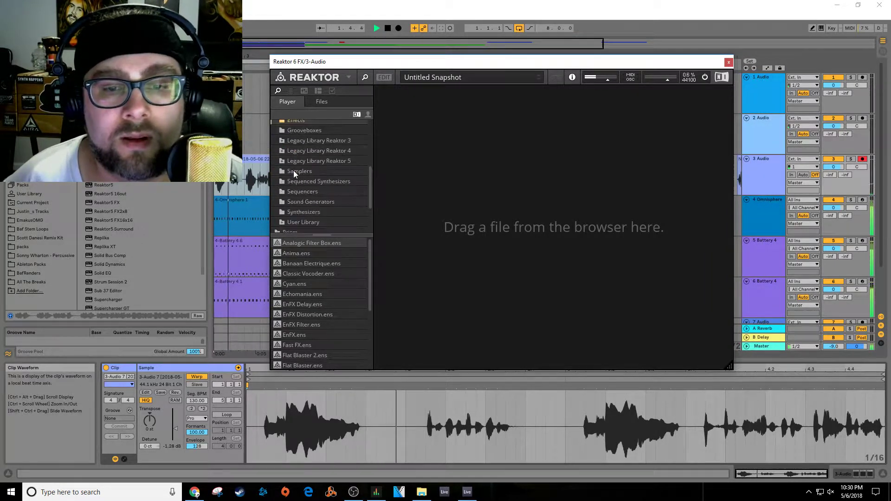
scroll(293, 181, "down", 2)
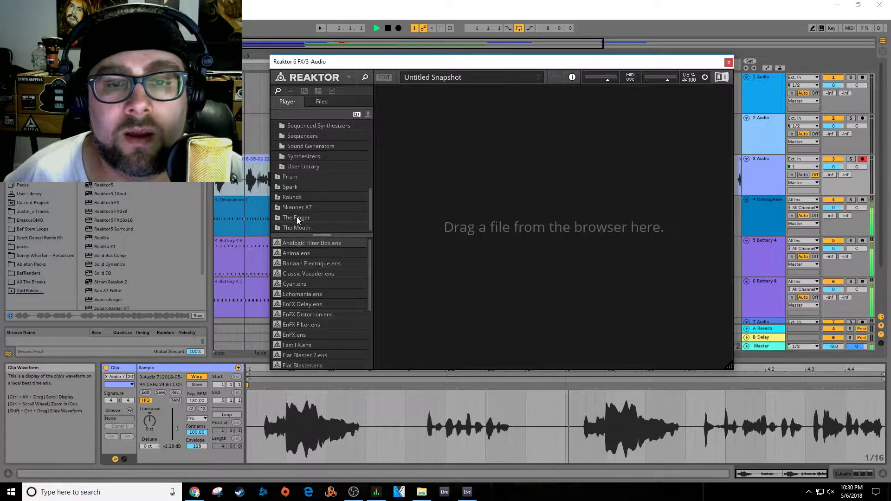
left_click(293, 228)
left_click_drag(293, 243, 504, 232)
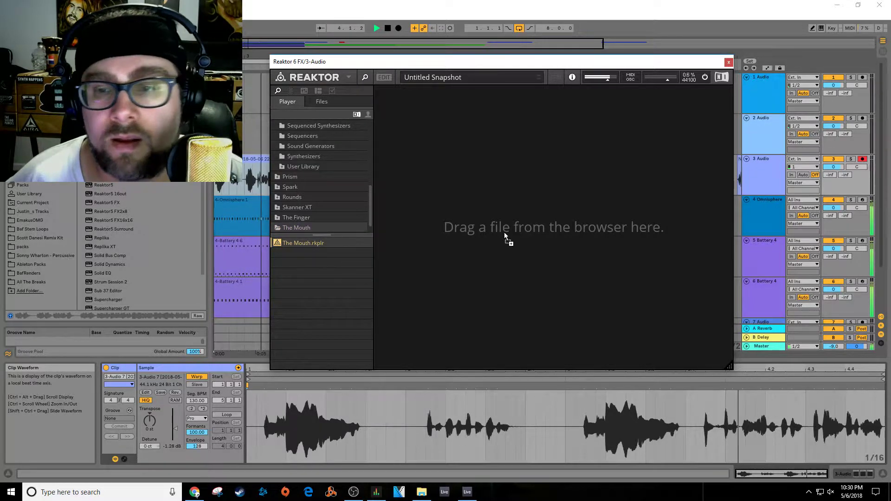
left_click_drag(540, 62, 442, 87)
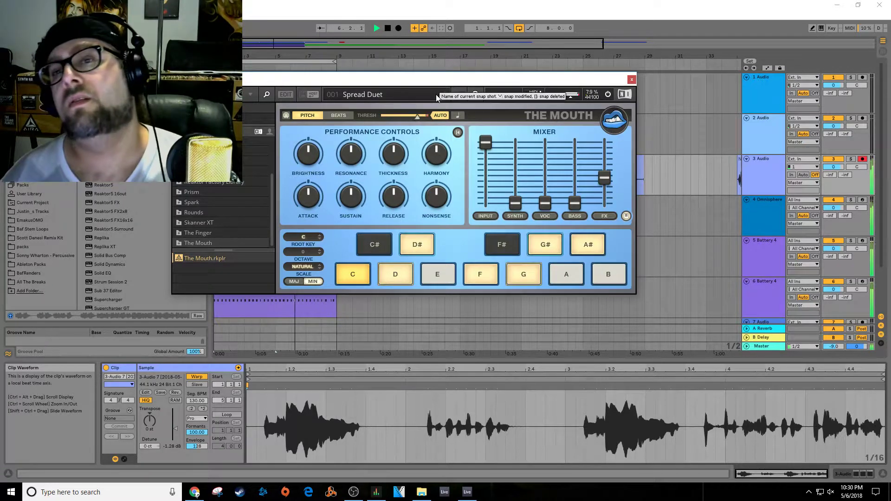
Step: Audition The Mouth's GEILOMAT, Hard Plastic and Vocal Chords 1 snapshots on the looped vocals
left_click(423, 93)
mouse_move(422, 91)
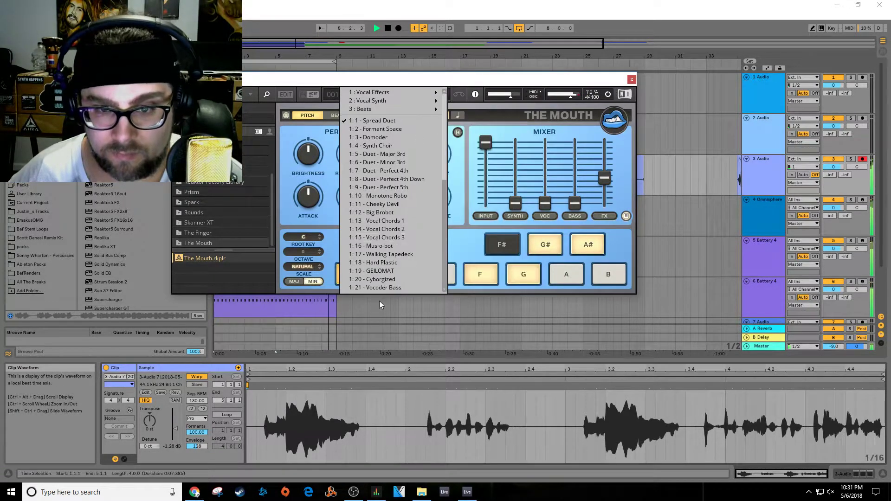
left_click(392, 273)
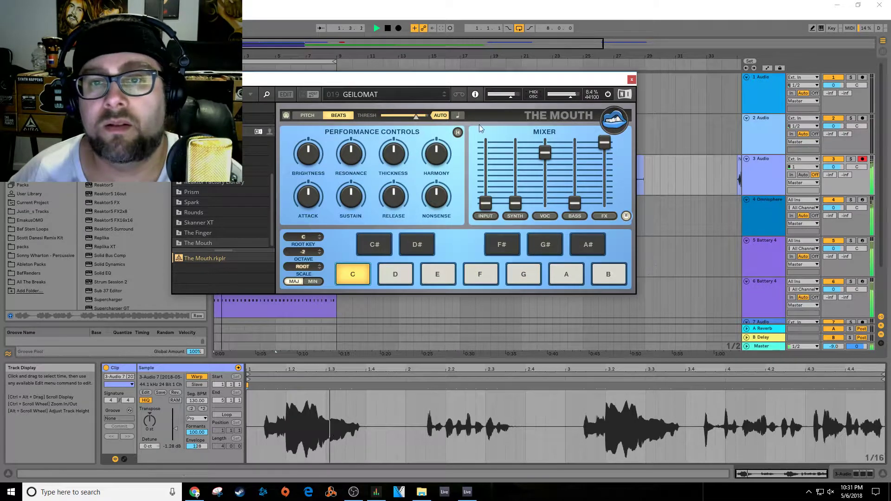
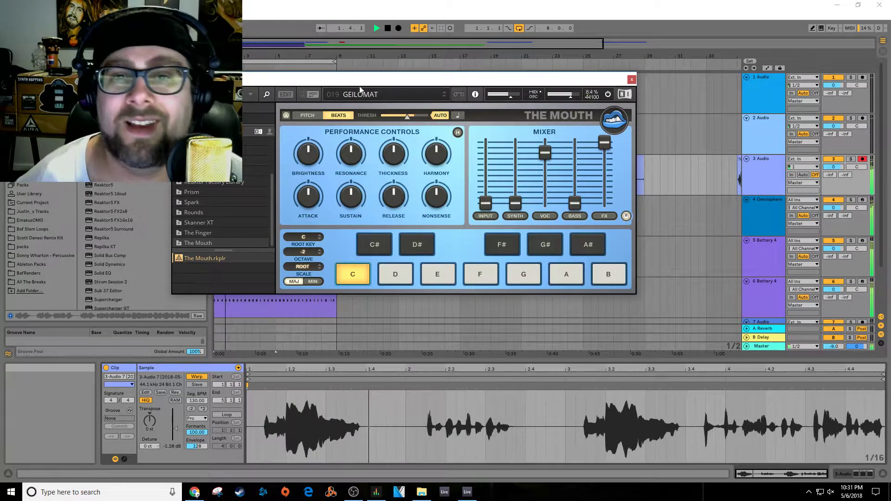
left_click(444, 92)
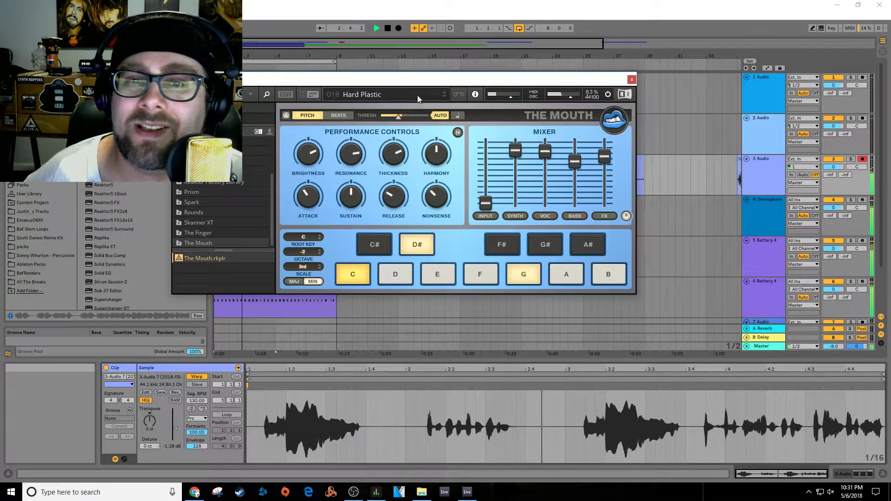
left_click(402, 98)
mouse_move(405, 99)
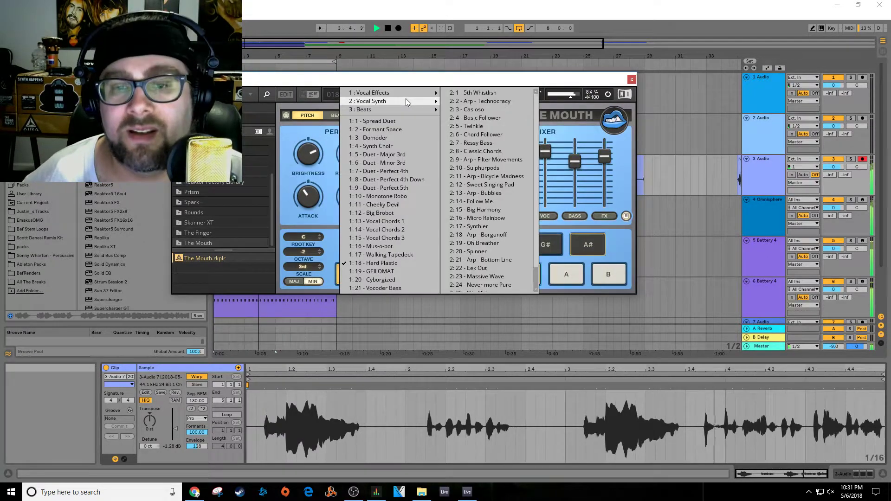
left_click(397, 221)
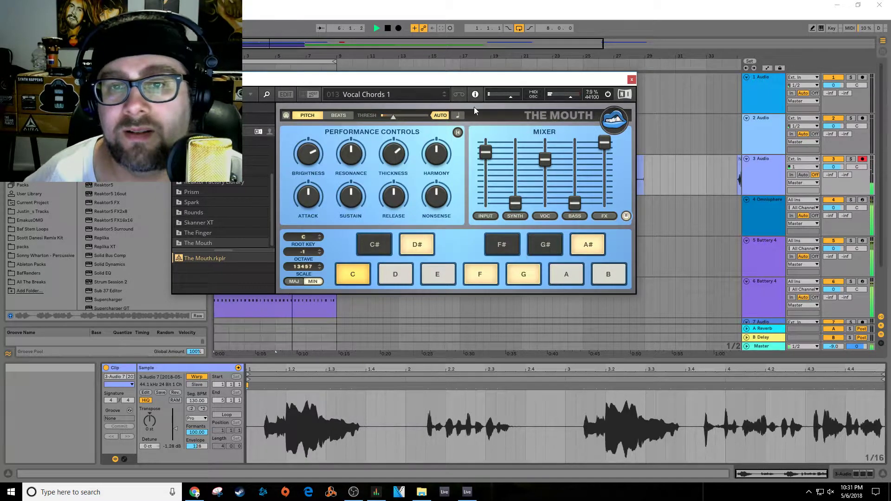
Step: Load the Big Brobot snapshot in The Mouth and close the Reaktor 6 FX window
left_click(405, 91)
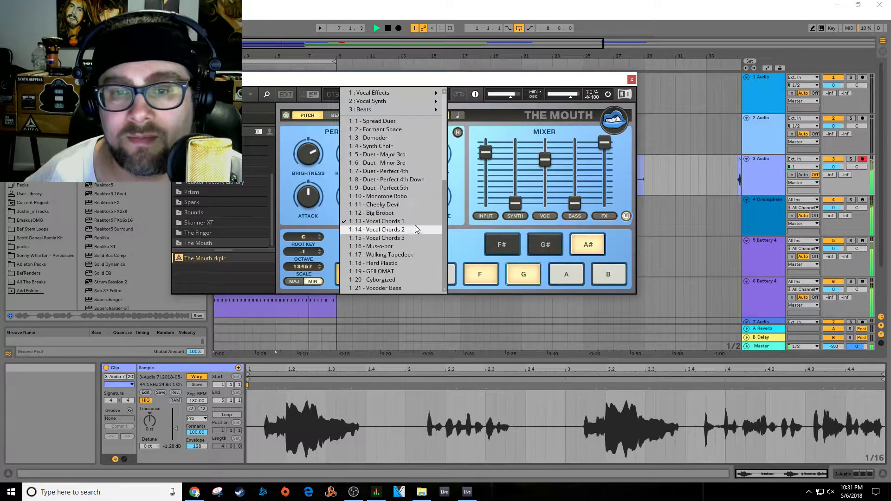
left_click(406, 212)
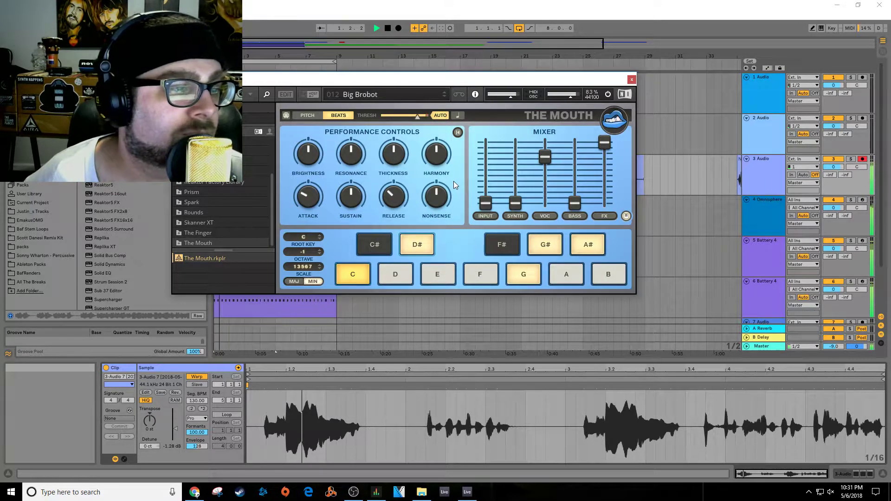
left_click(632, 80)
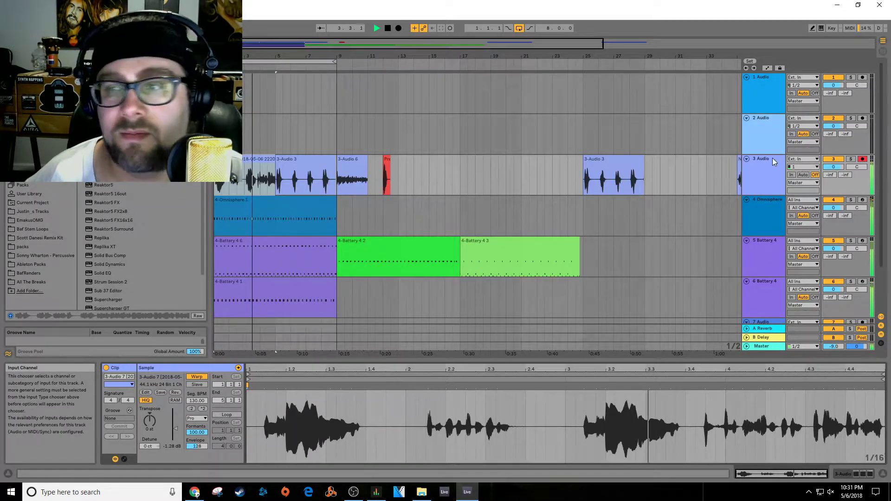
Step: Show the 3 Audio track's devices and move Reaktor 6 FX in front of Replika XT
double_click(764, 170)
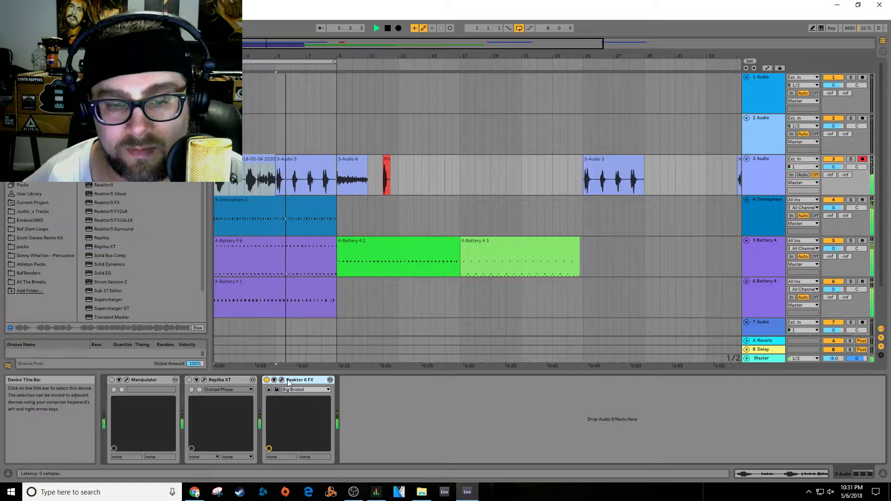
left_click(193, 389)
left_click_drag(193, 389, 402, 430)
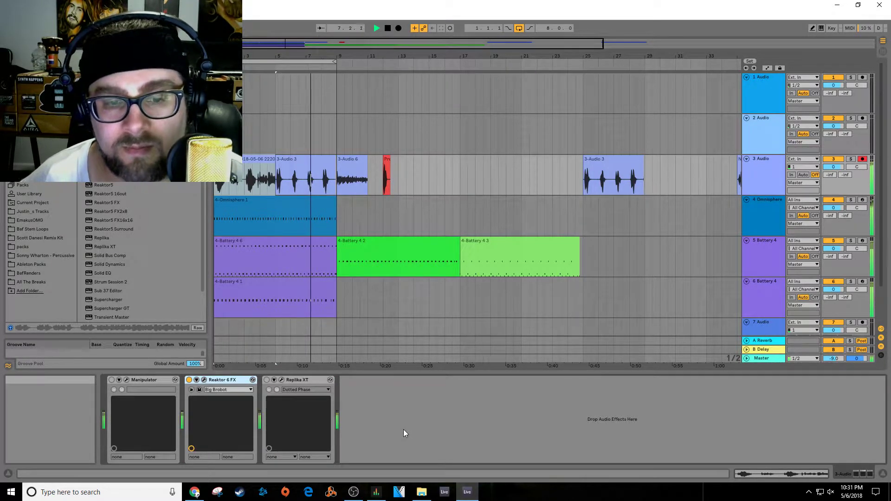
Step: Activate Replika XT on the 3 Audio track and reload its Dotted Phase preset
left_click(268, 390)
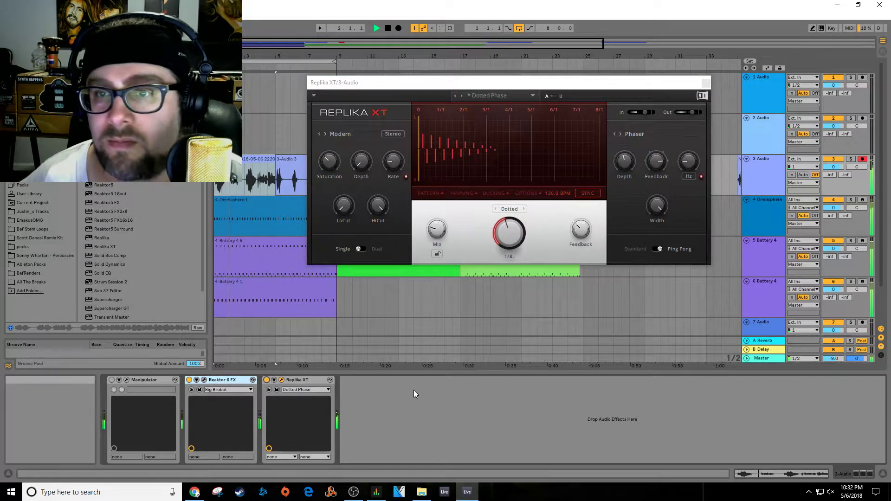
left_click_drag(610, 86, 650, 81)
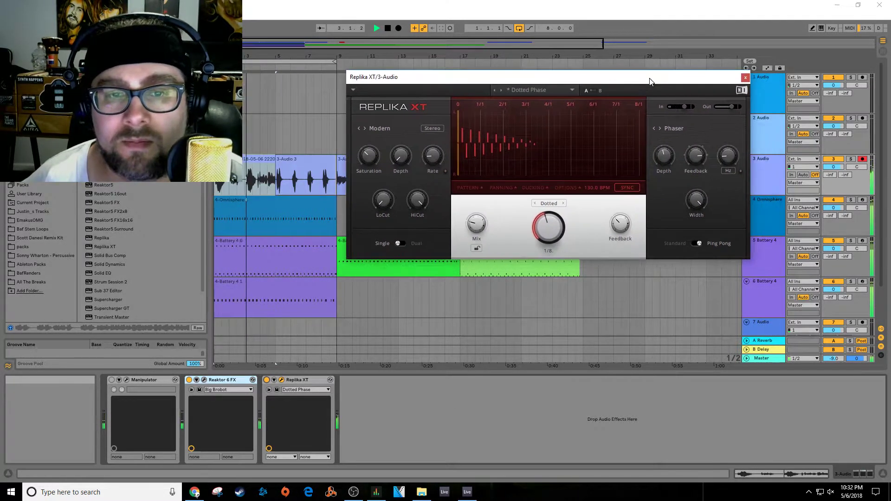
left_click(573, 90)
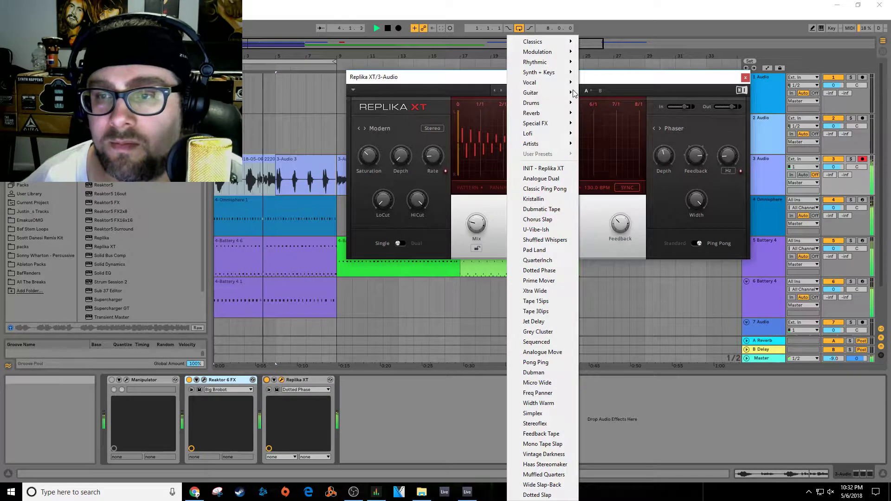
left_click(538, 270)
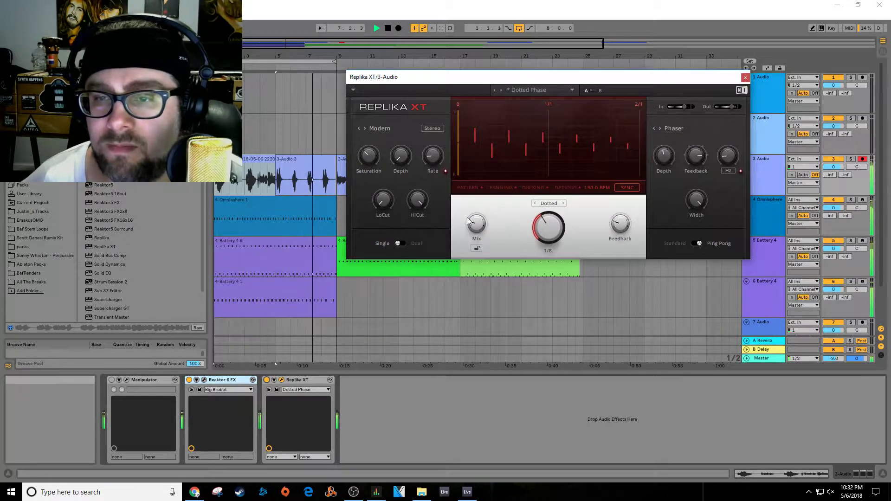
left_click(744, 79)
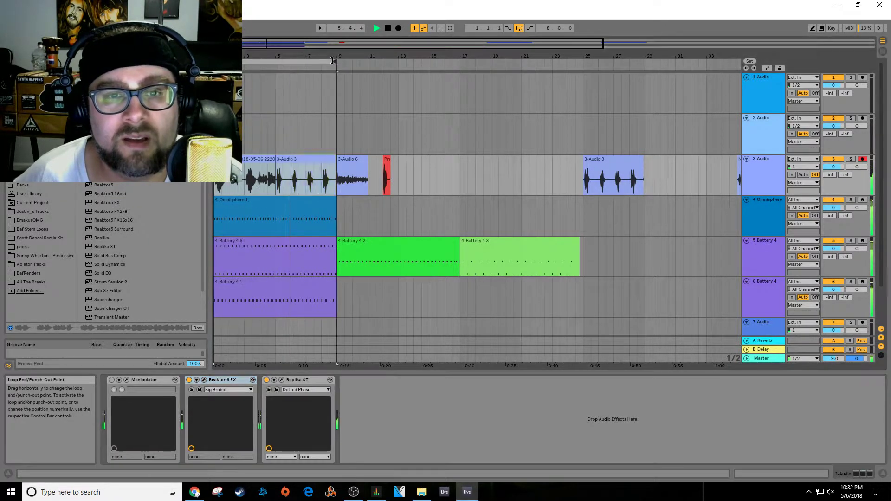
Step: Shorten the arrangement loop to four bars from 1.1.1 and, with playback stopped, turn off Replika XT on the 3 Audio track
left_click_drag(335, 61, 274, 61)
key("space")
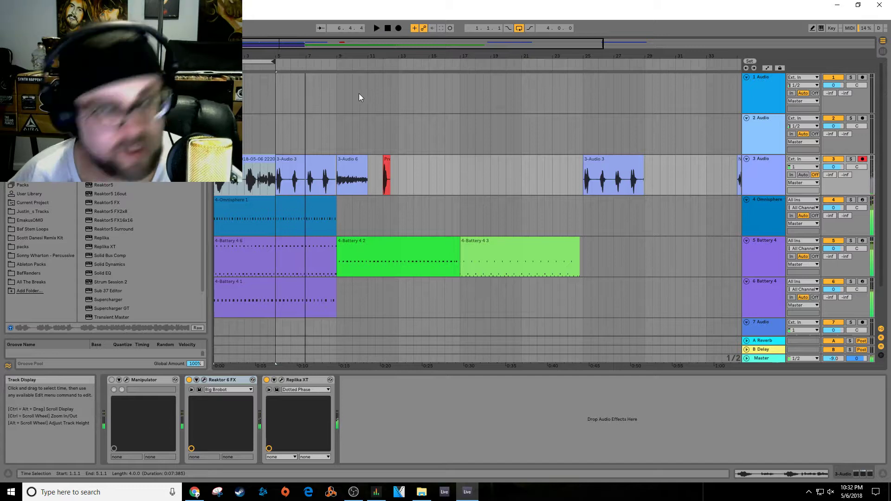
right_click(759, 180)
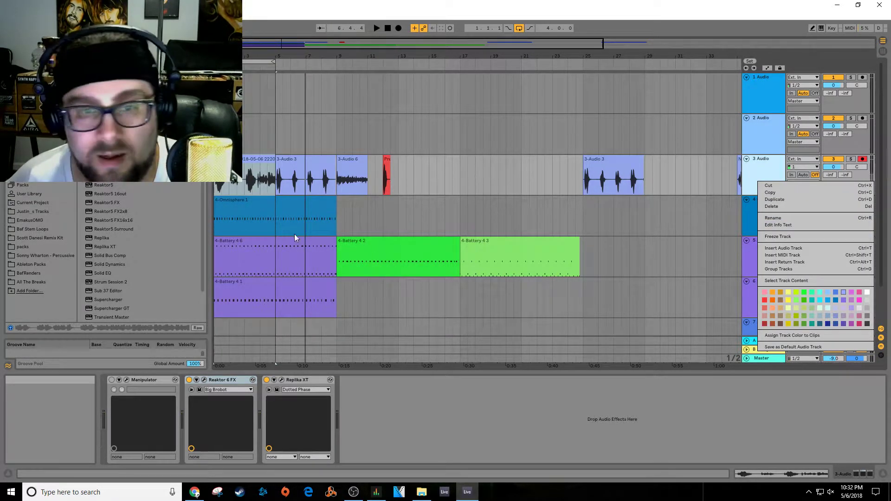
left_click(262, 383)
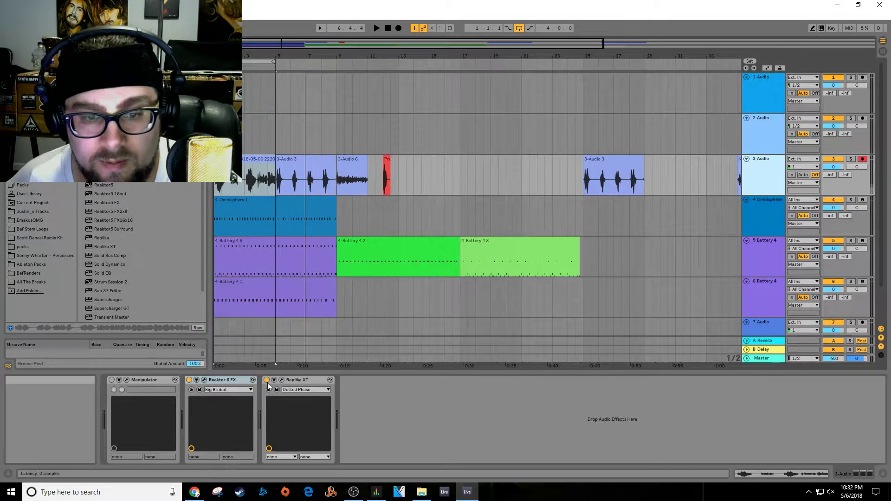
Step: Insert a new audio track below 3 Audio and set its input to 3-Audio
right_click(773, 185)
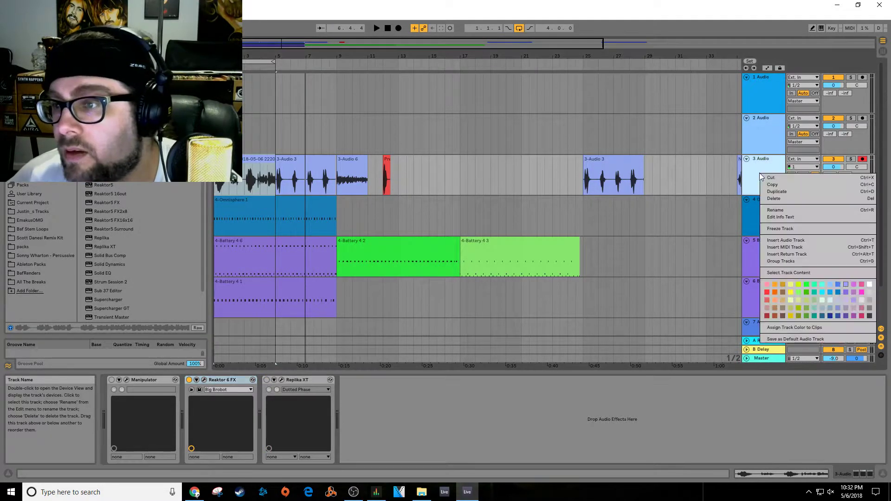
left_click(811, 242)
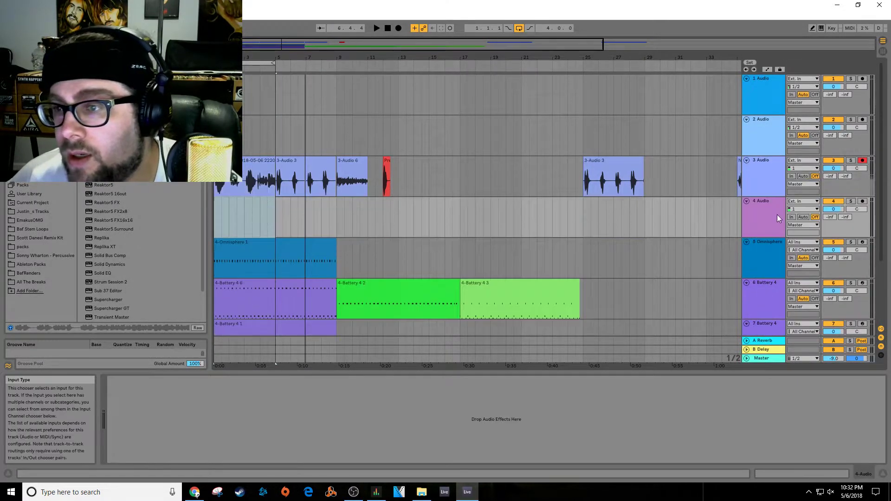
left_click(815, 202)
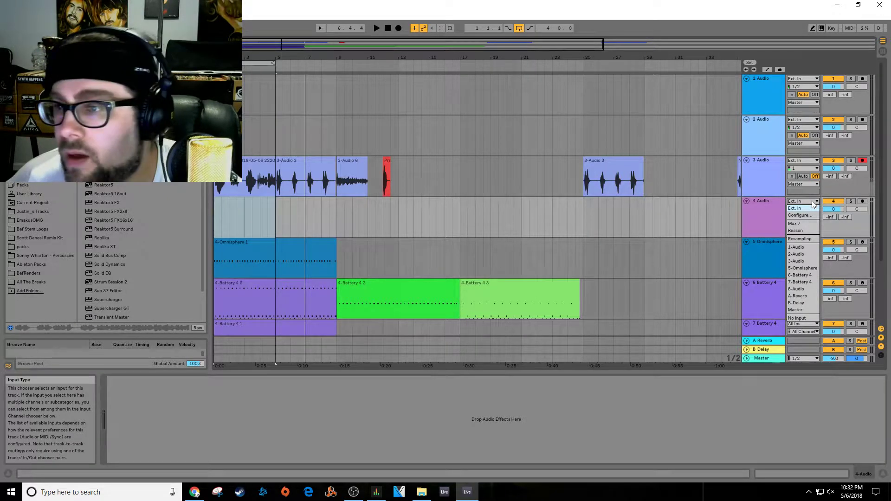
left_click(803, 261)
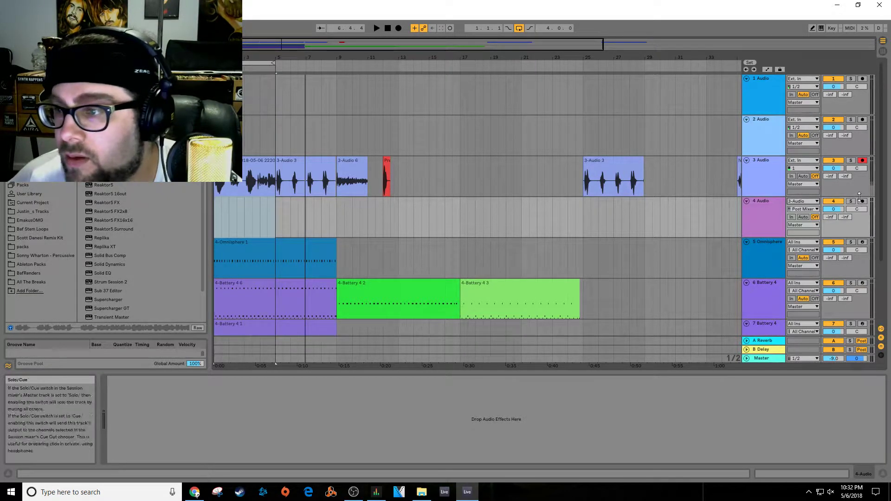
Step: Arm the 4 Audio track and record the processed 3 Audio output into it from 1.1.1 over the four-bar loop
double_click(386, 28)
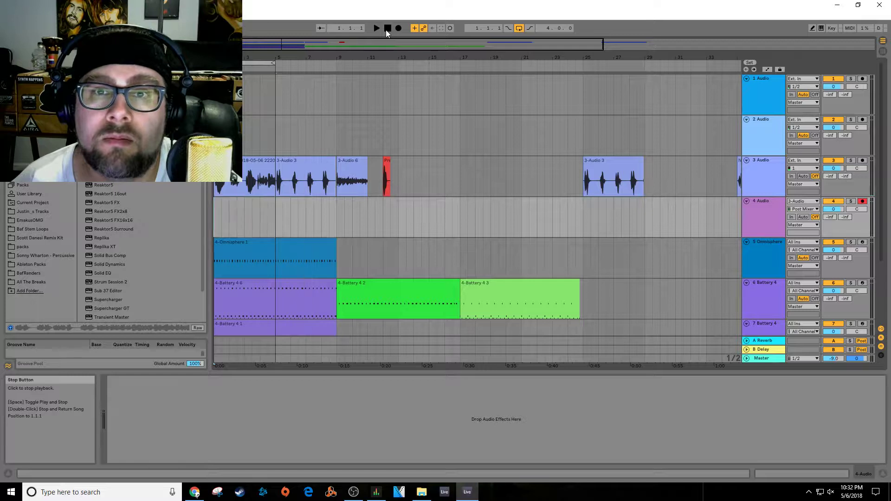
left_click(376, 27)
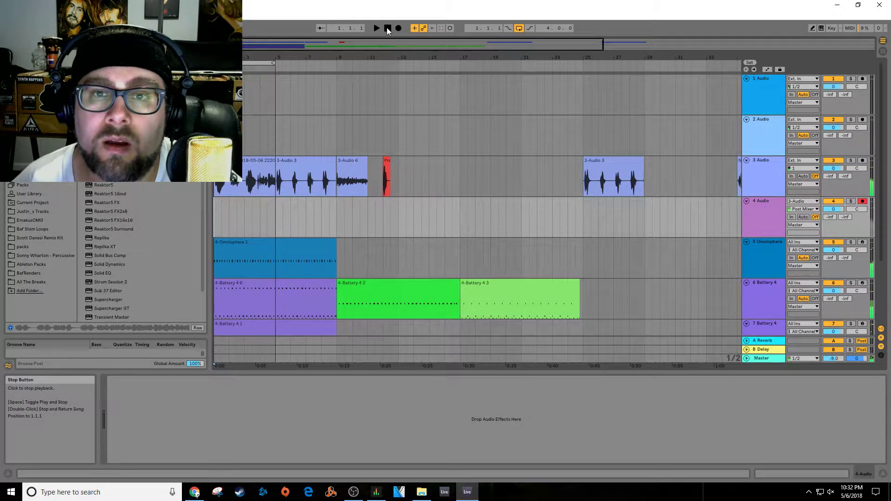
key("F9")
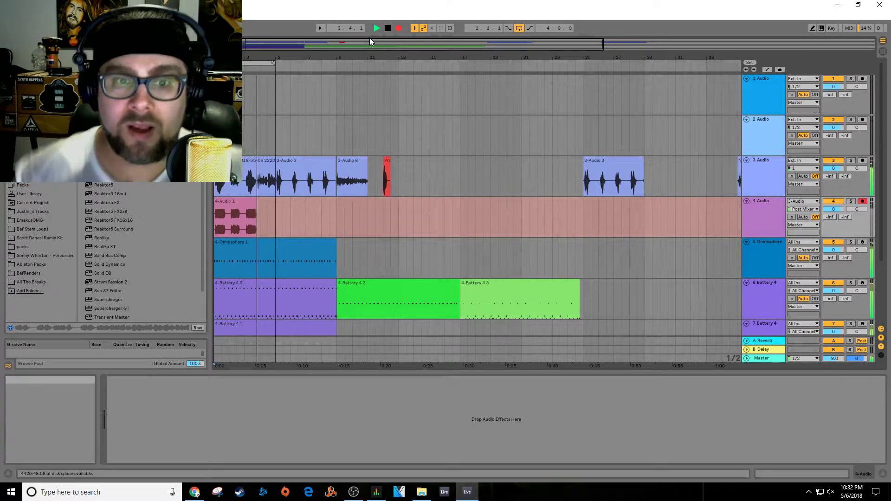
key("space")
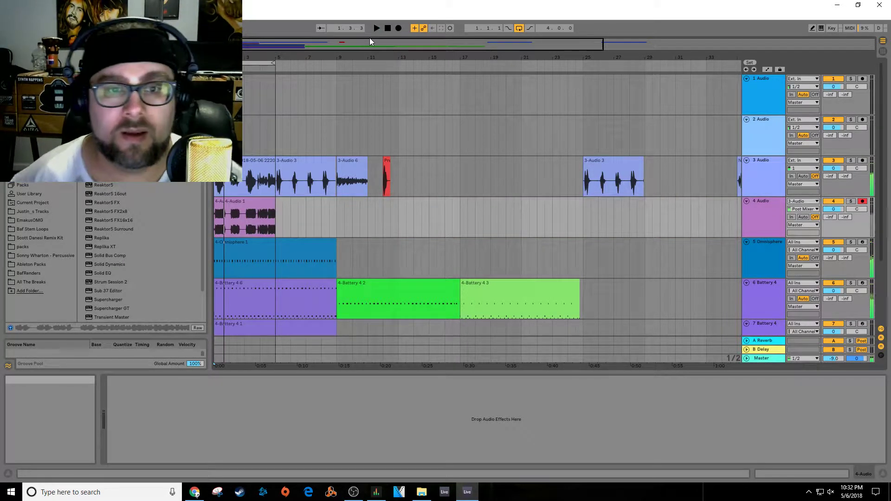
Step: Make the recorded 4 Audio take one clip from 1.1.1 to 5.1.1 and play it back from the start
left_click(226, 204)
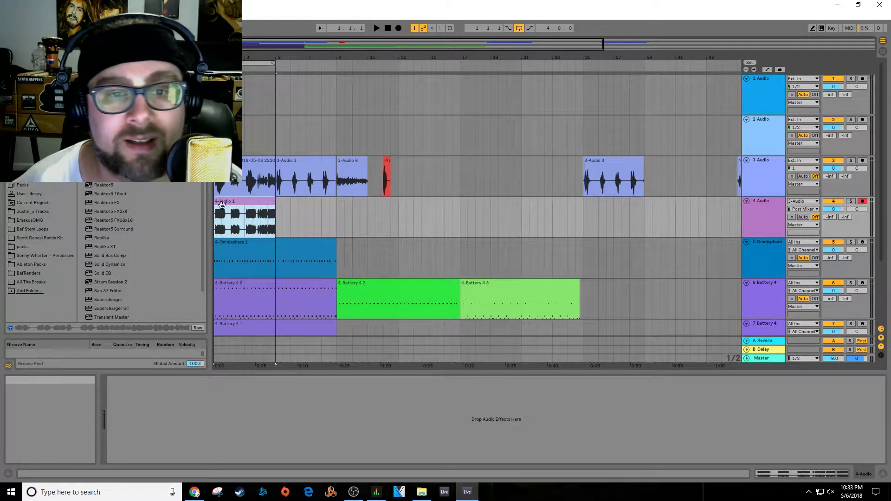
key("space")
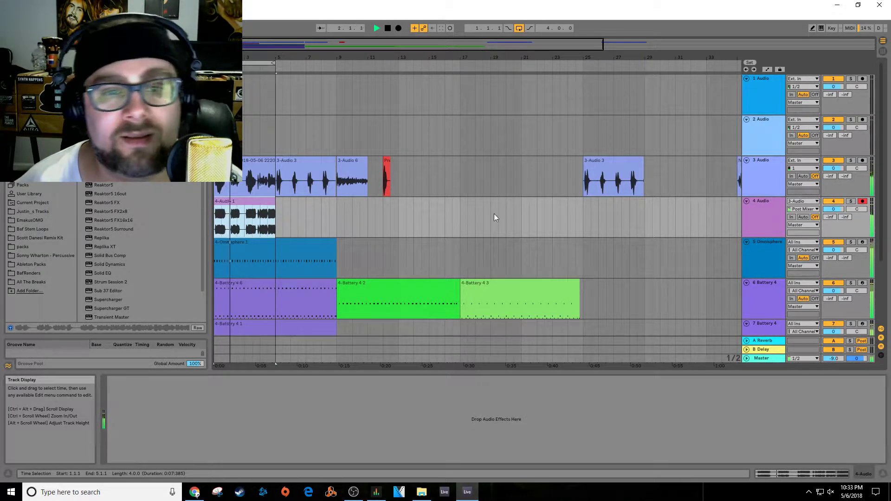
key("space")
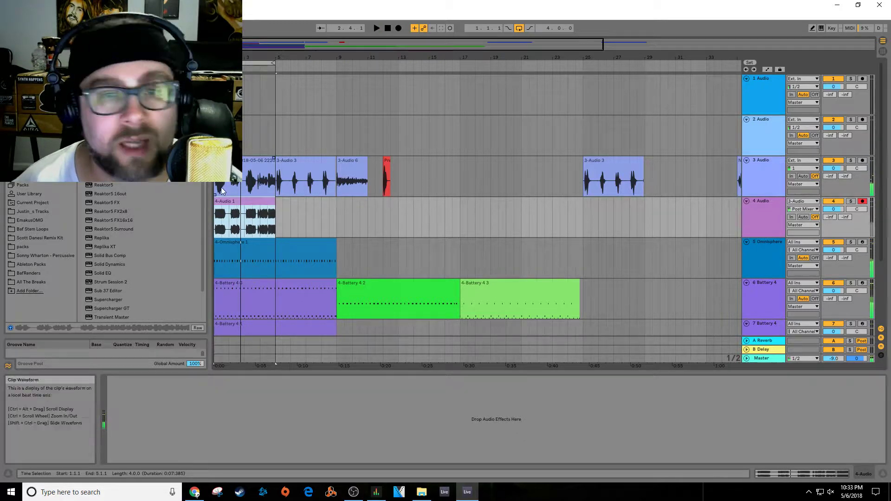
Step: Move the 4 Audio take out of the loop to 18.3.1 and play the first four bars of 3 Audio
left_click_drag(268, 208, 538, 207)
left_click_drag(246, 187, 221, 184)
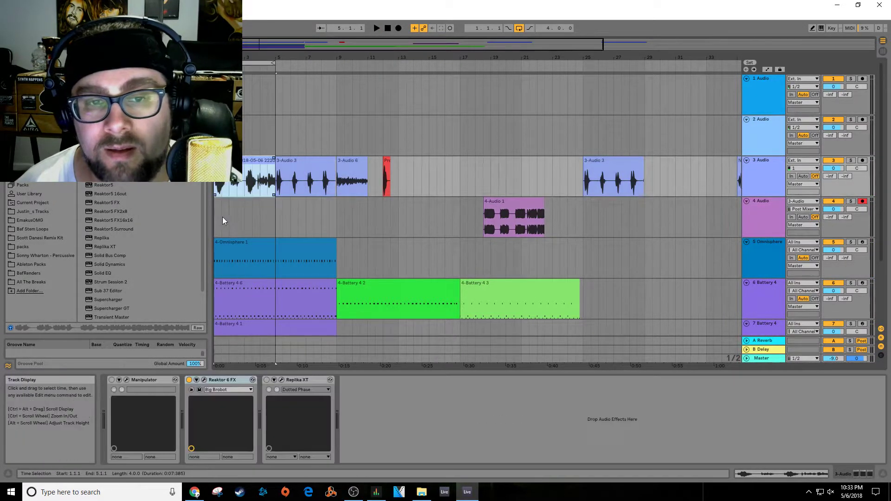
key("space")
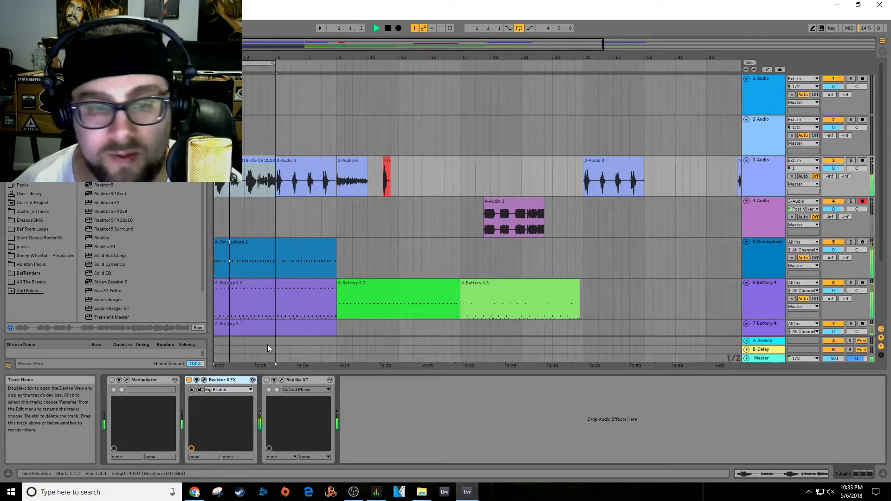
Step: Audition The Mouth's Cheeky Devil, Monotone Robo, Duet - Perfect 5th and Duet - Minor 3rd snapshots on the looped 3 Audio vocal
left_click(203, 383)
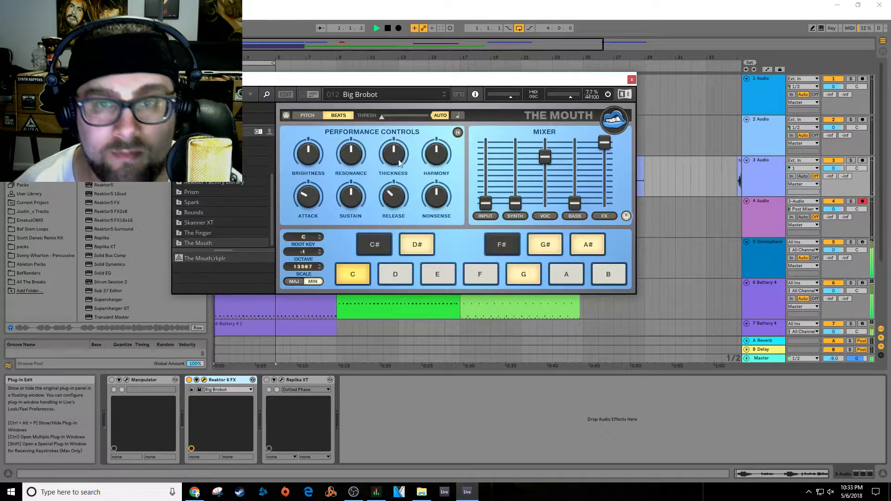
left_click(436, 93)
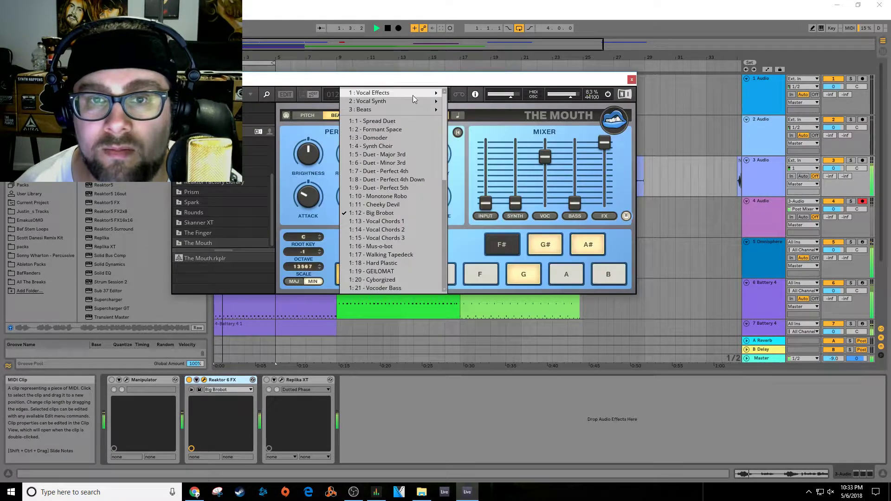
left_click(384, 204)
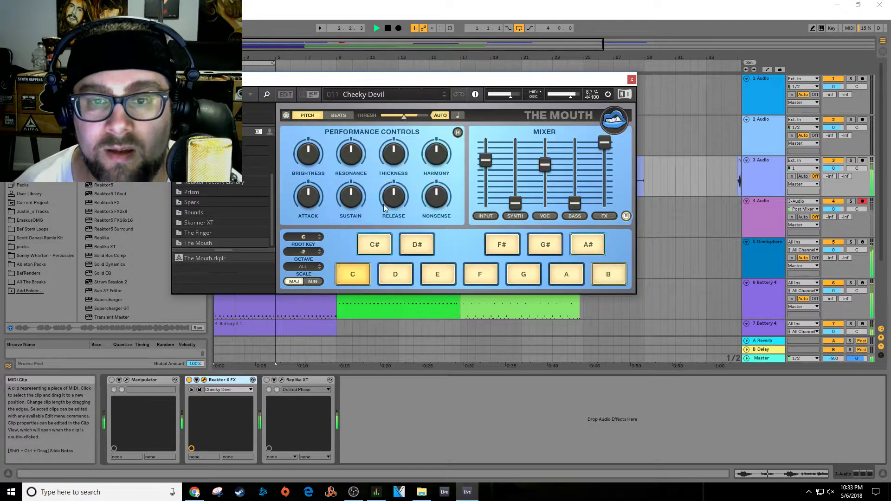
left_click(408, 94)
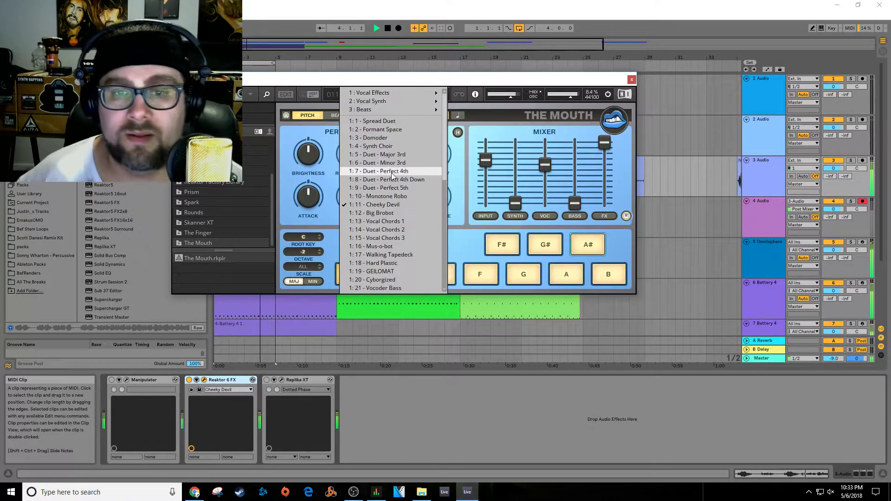
left_click(394, 195)
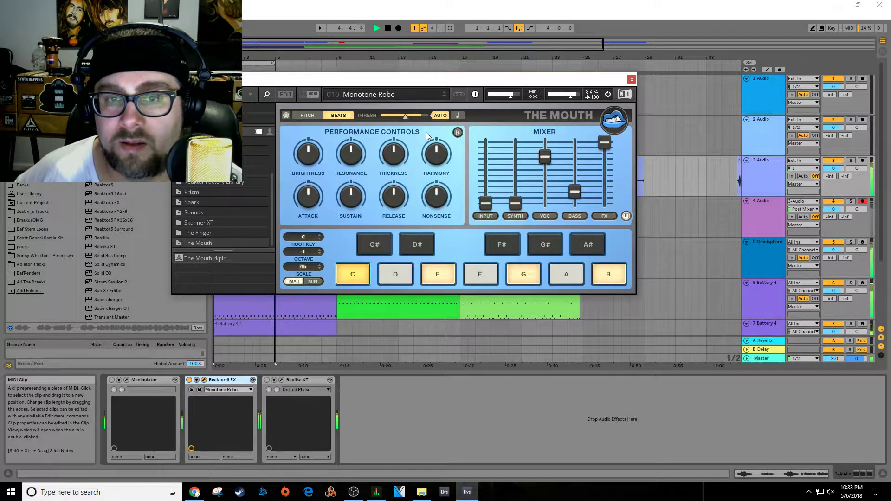
left_click(444, 93)
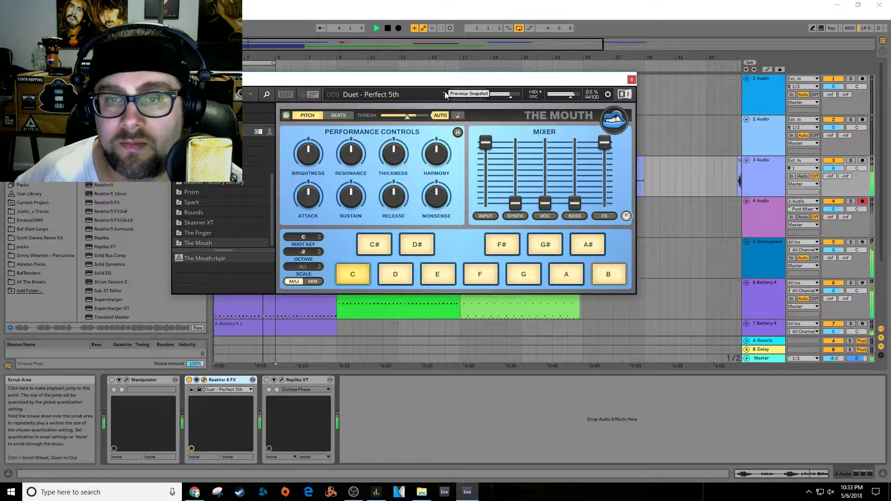
left_click(444, 92)
left_click(445, 95)
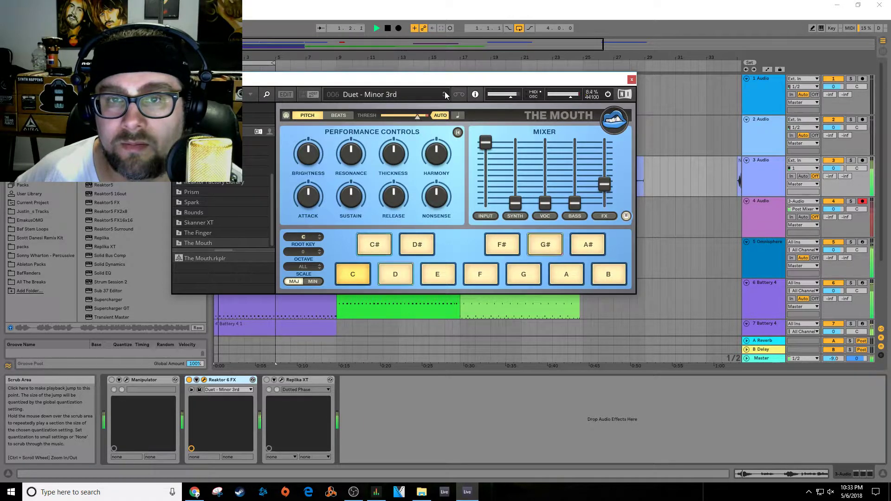
Step: Try The Mouth's Vocal Synth snapshot 5th Whistlish on 3 Audio, settle on Arp - Technocracy and close the plug-in window
left_click(407, 93)
mouse_move(406, 90)
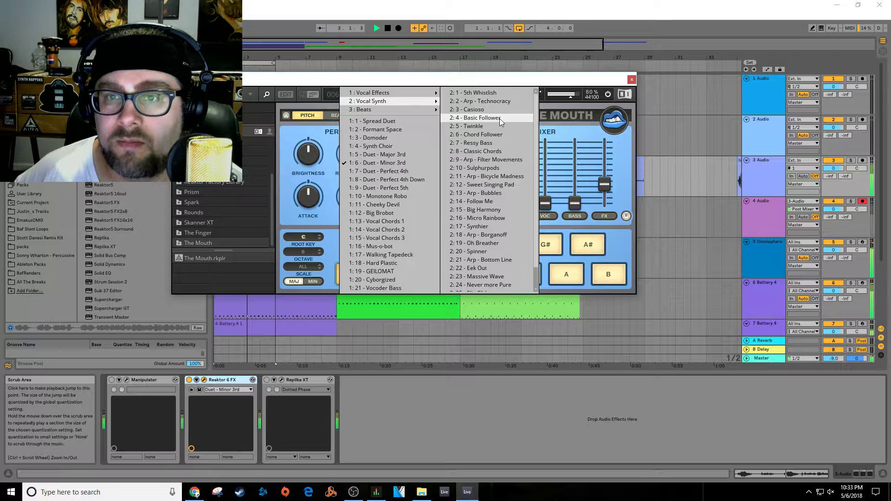
left_click(499, 93)
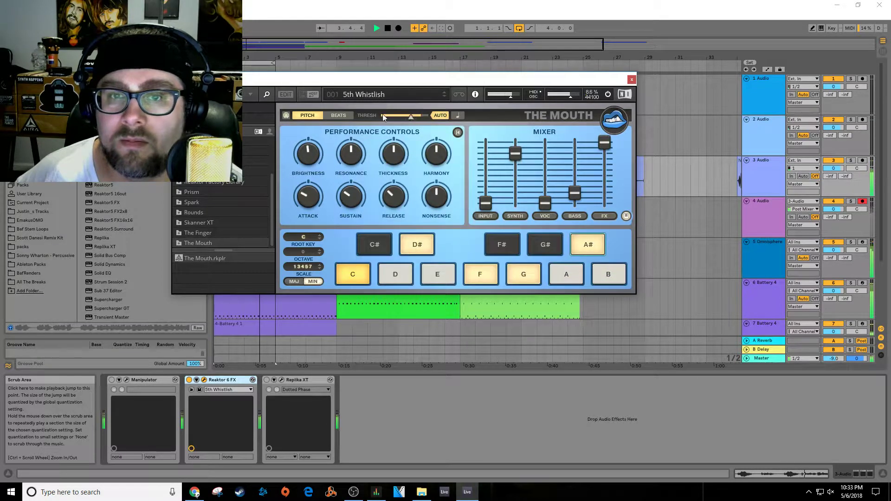
left_click(445, 96)
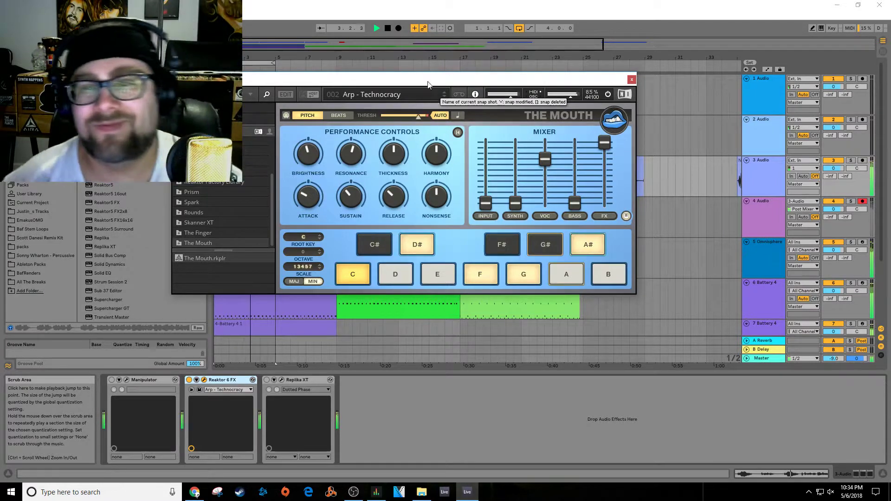
key("ctrl+alt+p")
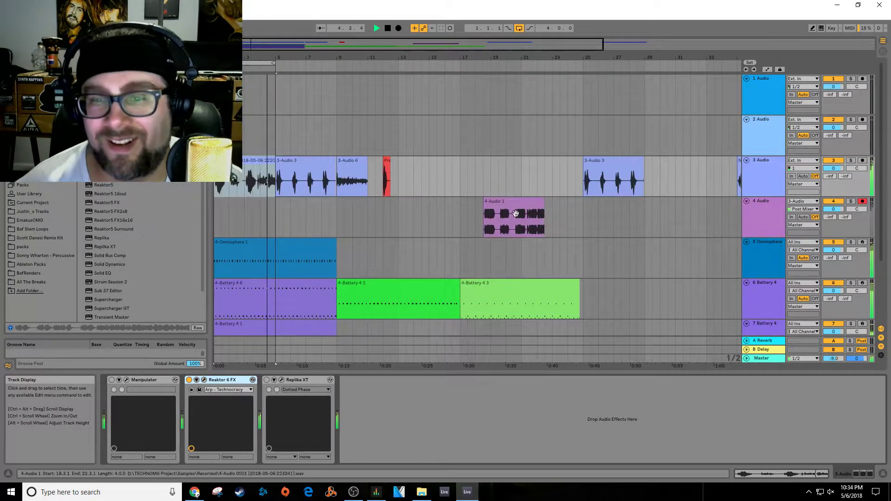
Step: Move the earlier 4 Audio take to 16.3.1 and record the resynthesized 3 Audio vocal into 4 Audio from 1.1.1 over the loop
left_click_drag(532, 214, 261, 213)
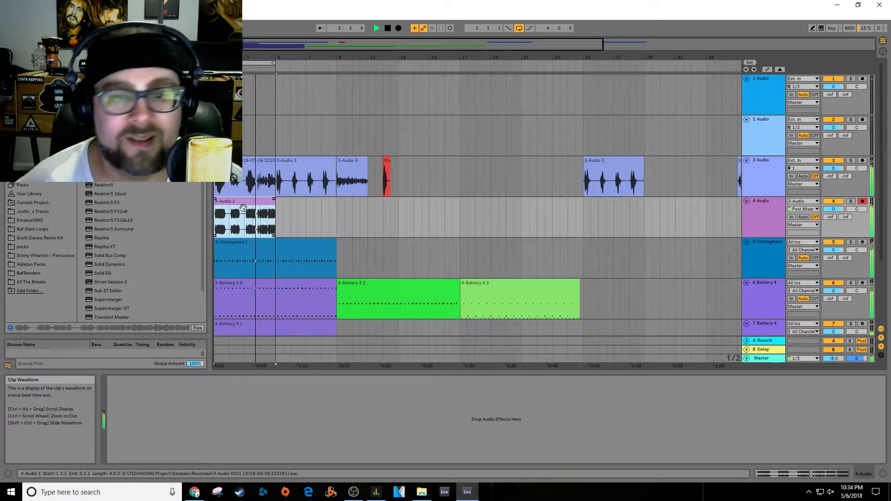
left_click_drag(269, 221, 507, 218)
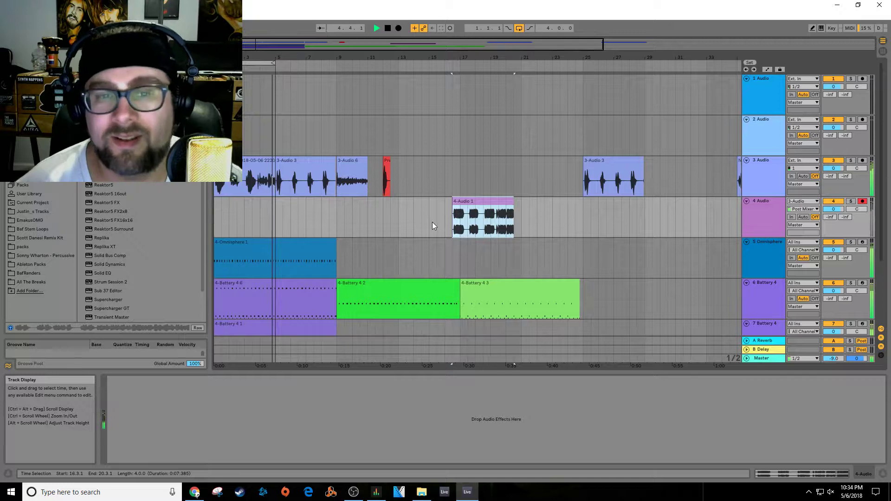
left_click(388, 28)
left_click(397, 28)
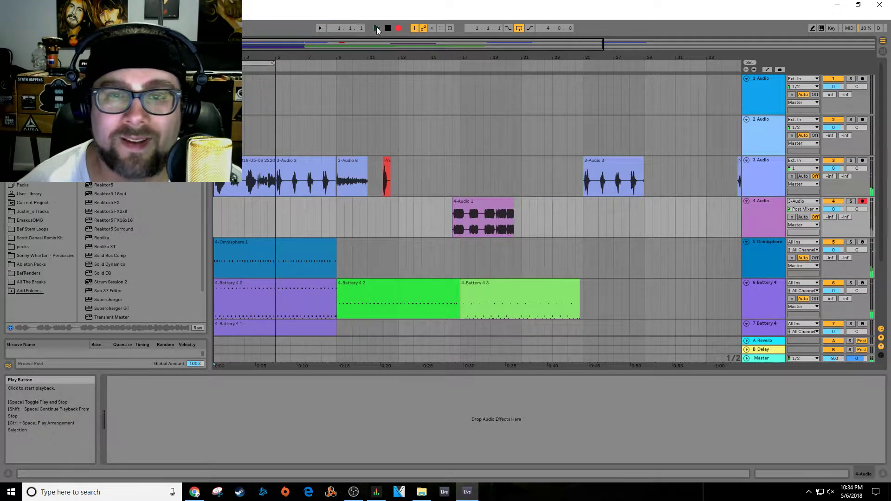
left_click(377, 28)
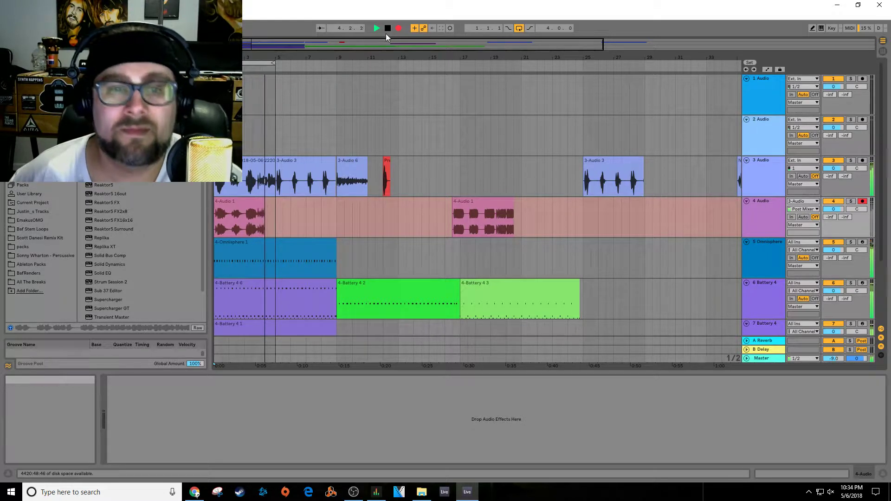
key("space")
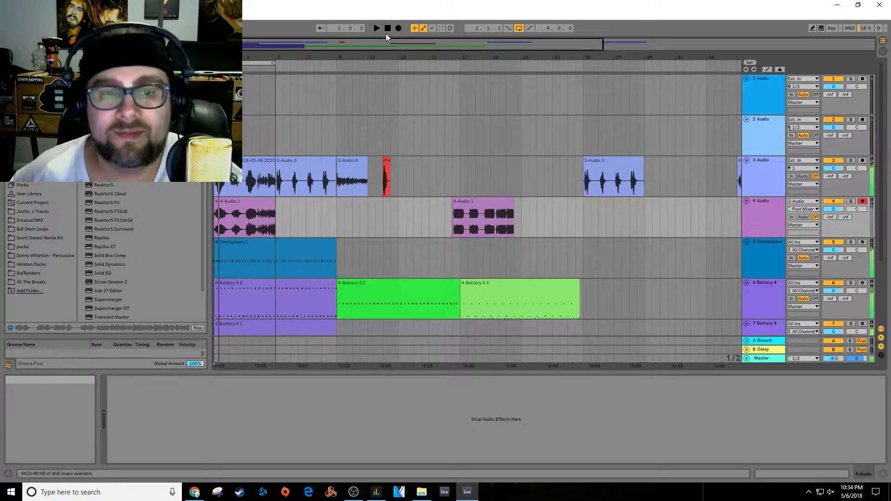
Step: Move the new 4 Audio take to 11.3.1 and shift the four-bar loop to start at 5.1.1
left_click(229, 199)
left_click_drag(230, 202, 390, 204)
left_click_drag(256, 65, 317, 66)
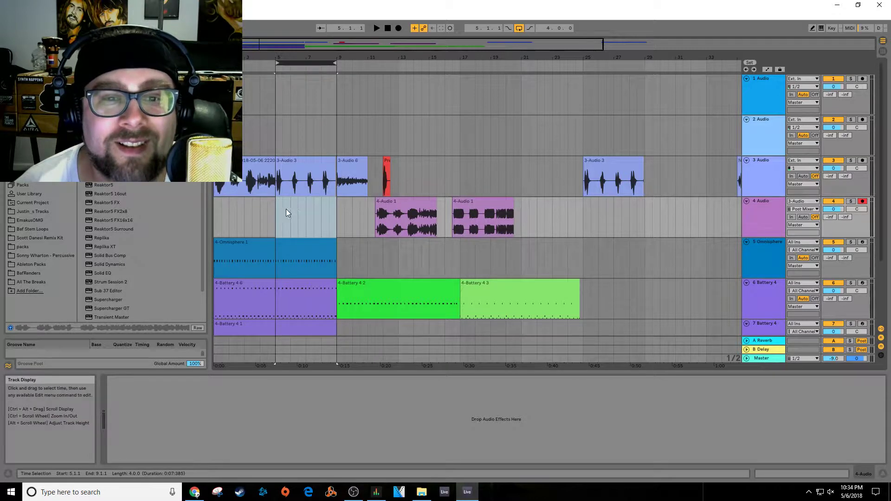
Step: Record the second processed 3 Audio vocal phrase into 4 Audio from 5.1.1 to 9.1.1
key("space")
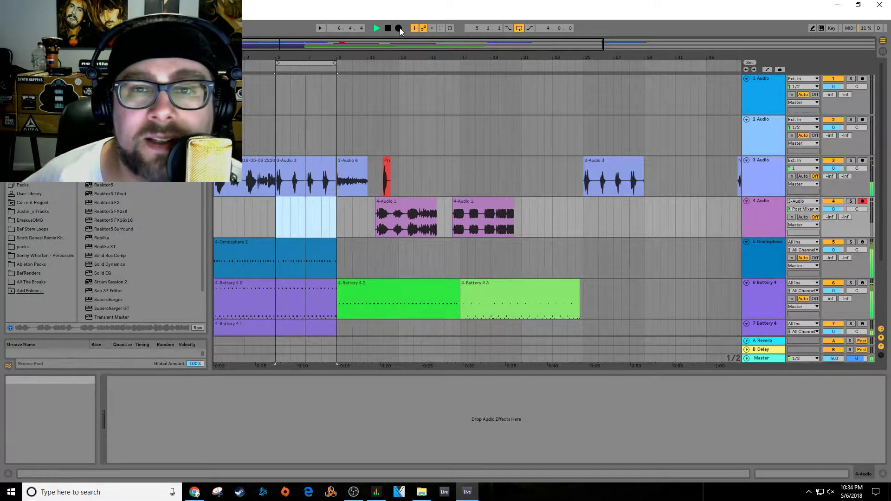
double_click(388, 29)
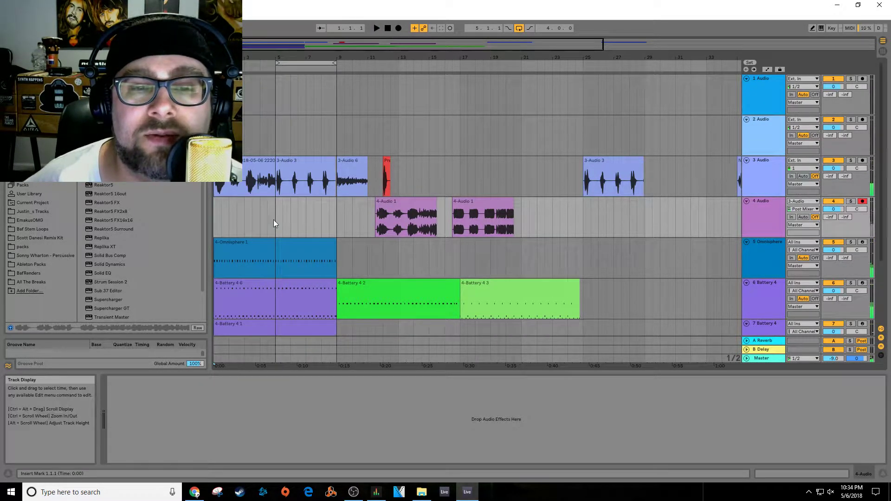
left_click(398, 28)
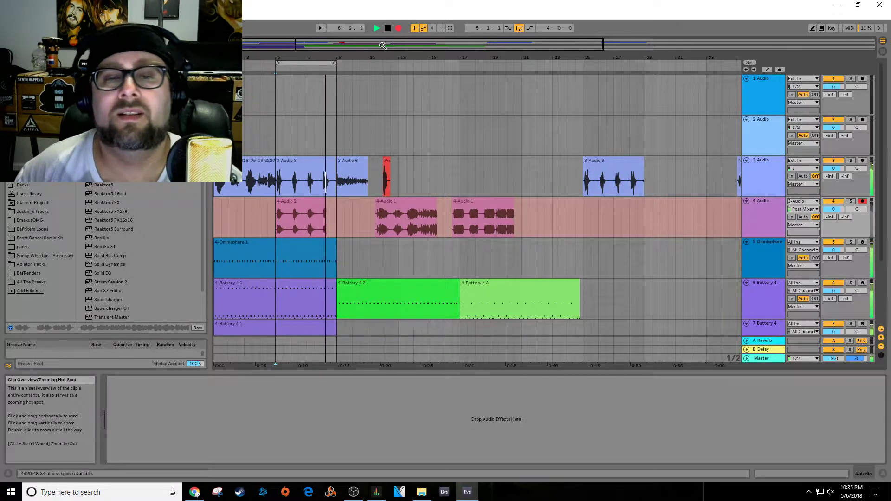
key("space")
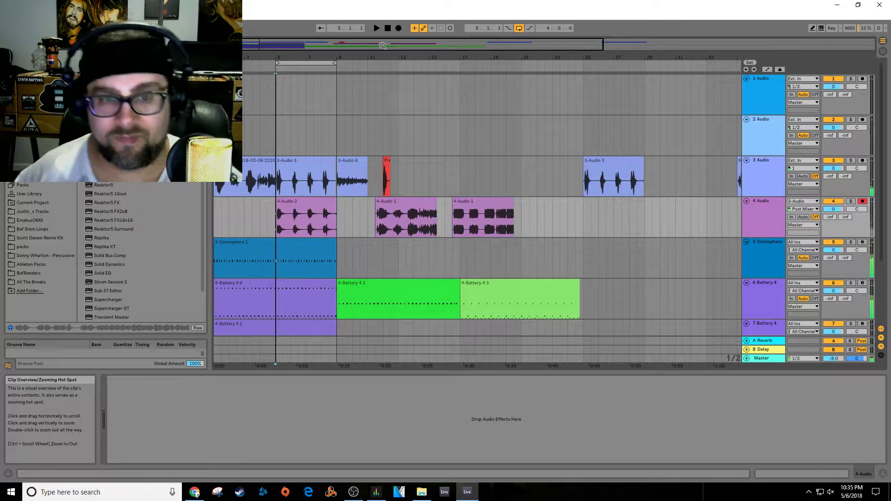
left_click(277, 212)
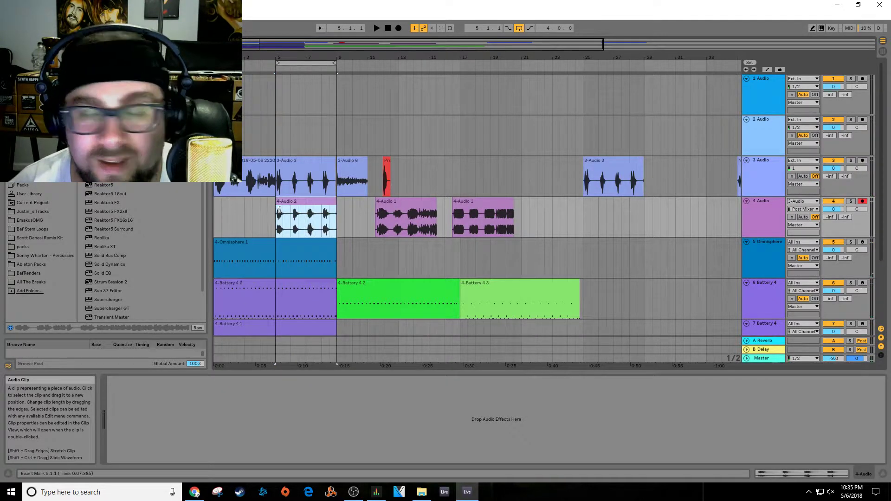
Step: Insert an audio track named Synthed Vocals below 4 Audio and rename 4 Audio as Vocal Variants
left_click(756, 217)
right_click(756, 217)
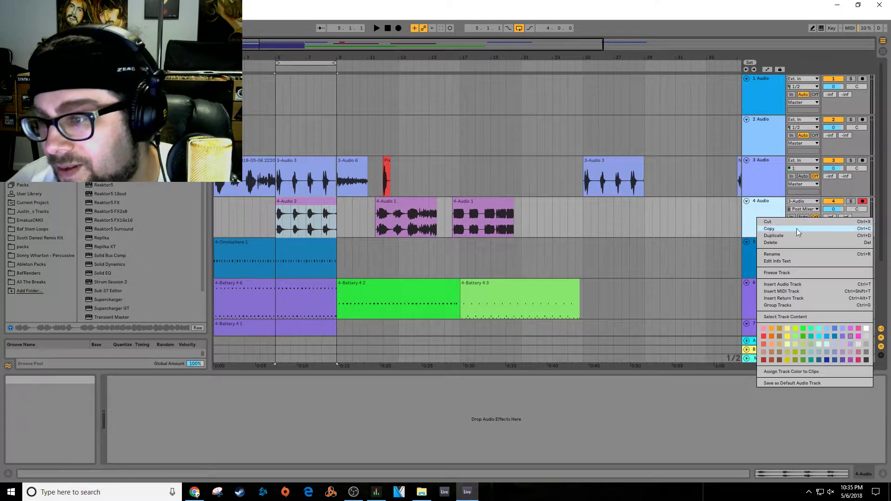
left_click(817, 284)
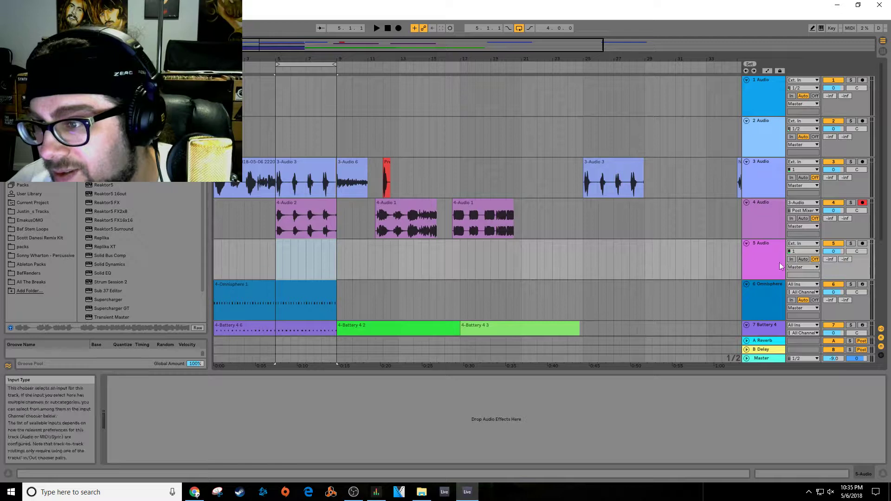
right_click(763, 244)
left_click(803, 283)
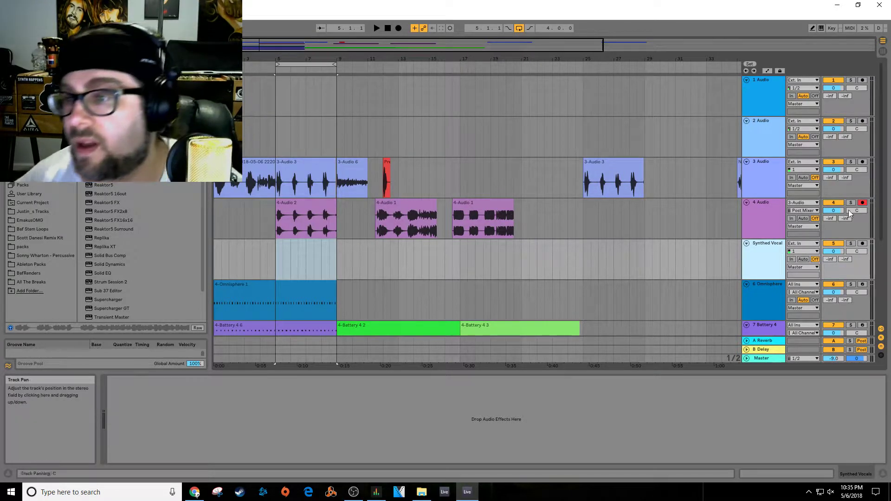
right_click(759, 203)
left_click(792, 239)
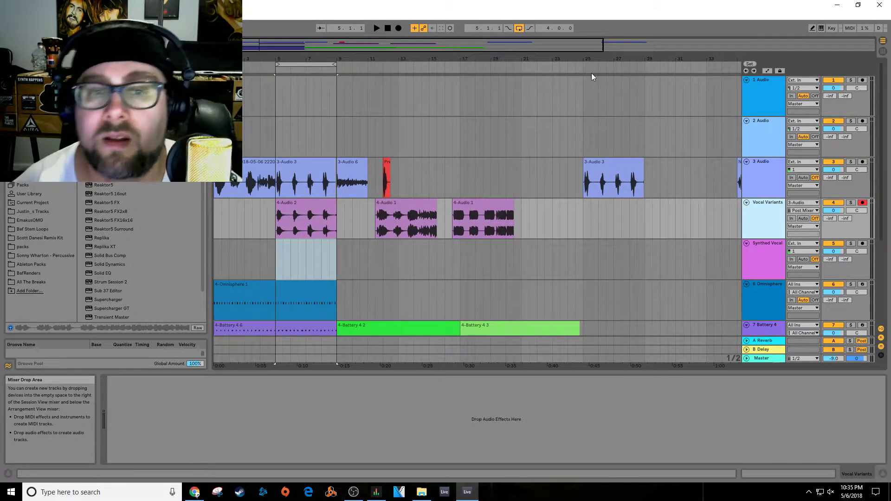
Step: During playback, move the two Arp - Technocracy takes from Vocal Variants onto Synthed Vocals, at about bars 10 and 17
key("space")
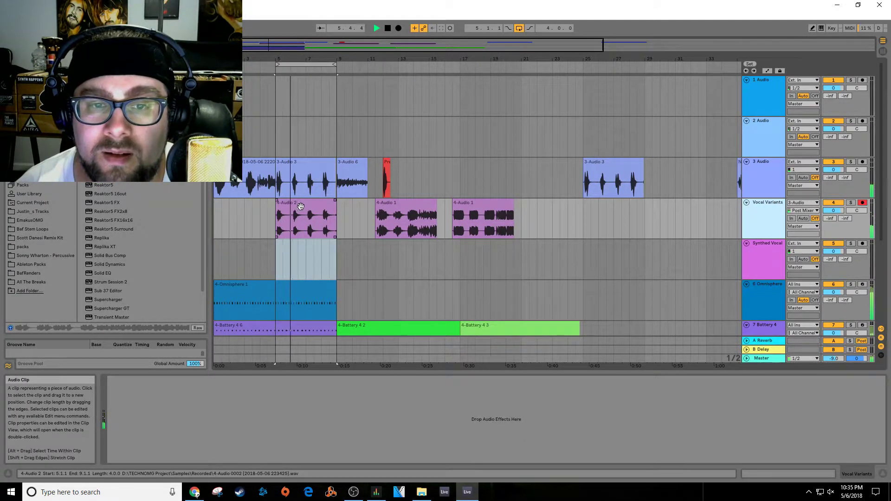
left_click_drag(300, 206, 377, 247)
left_click(489, 207)
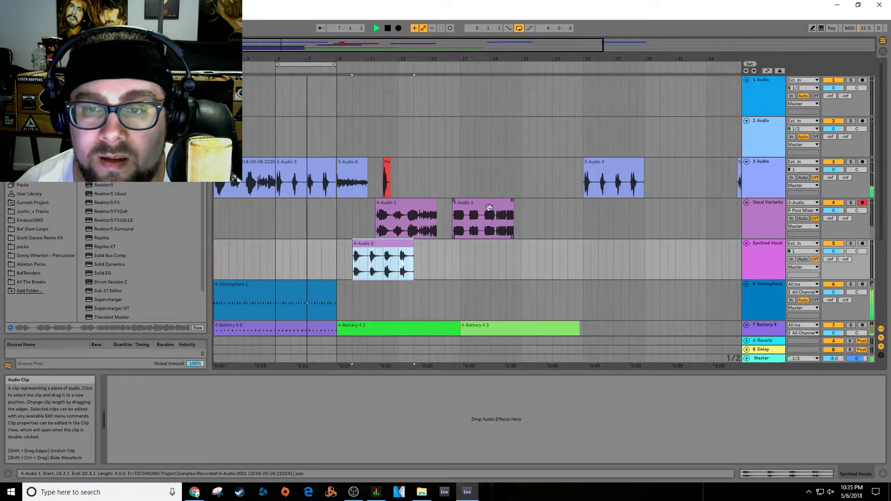
mouse_move(490, 207)
left_mouse_down()
mouse_move(489, 172)
mouse_move(489, 207)
left_mouse_up()
left_click(391, 207)
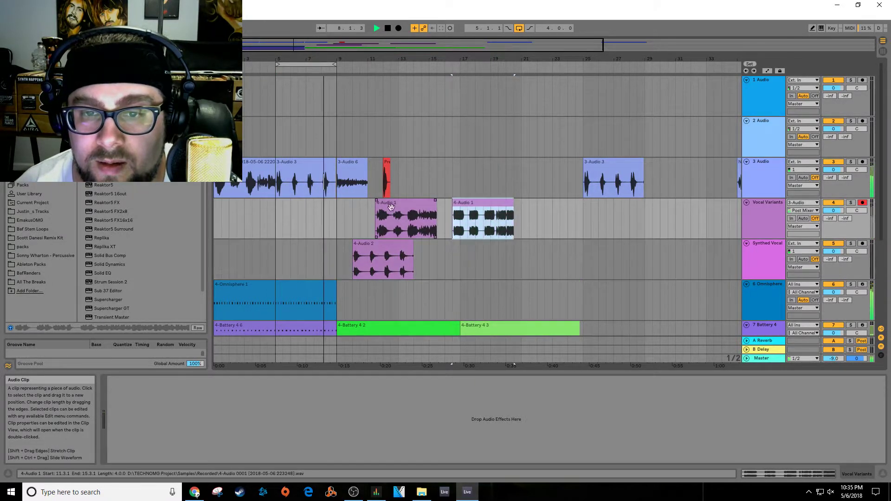
left_click_drag(391, 207, 487, 269)
Step: Select the 3 Audio clip at 5.1.1, open that track's Reaktor 6 FX, and load The Mouth's 5th Whistlish preset
left_click(760, 176)
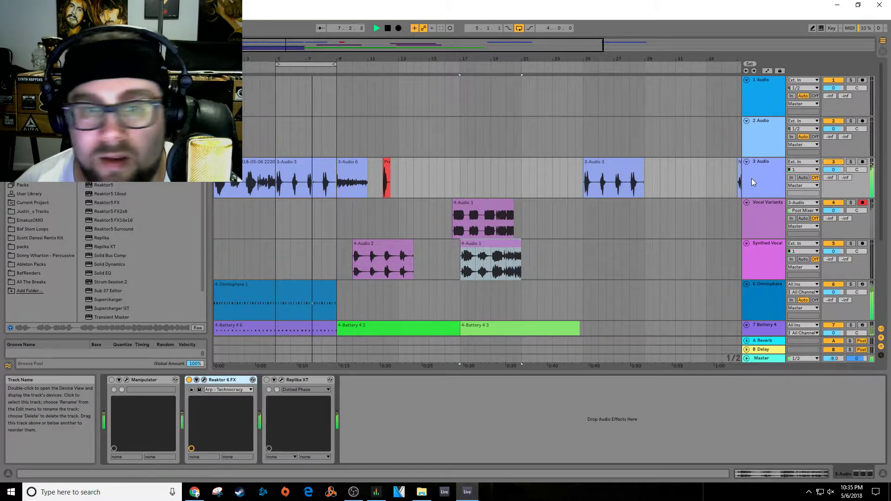
mouse_move(303, 173)
left_mouse_down()
mouse_move(482, 173)
mouse_move(305, 173)
left_mouse_up()
left_click(284, 176)
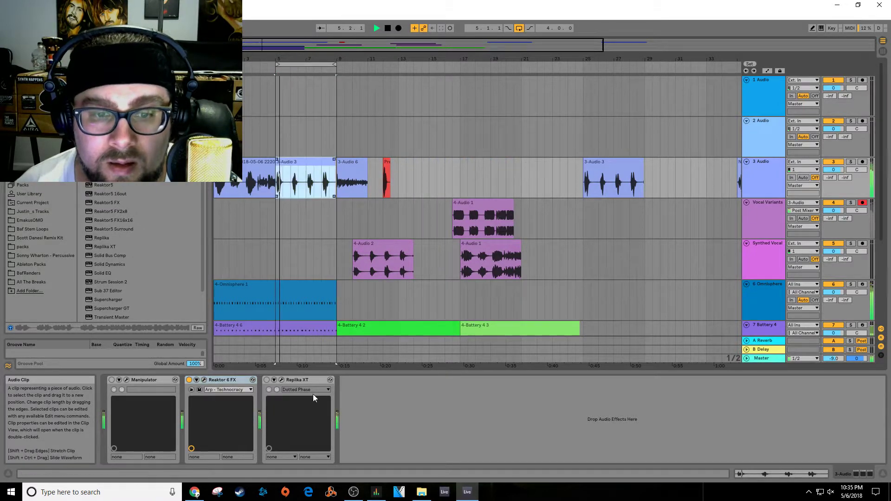
left_click(205, 380)
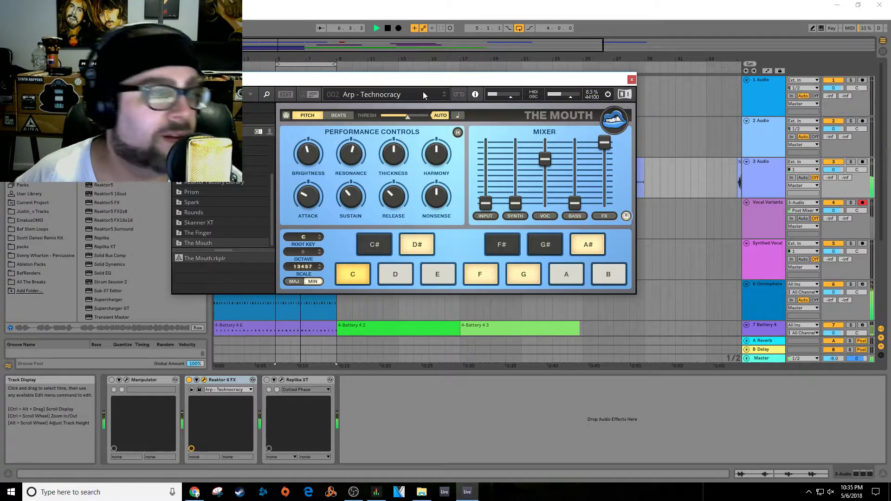
key("space")
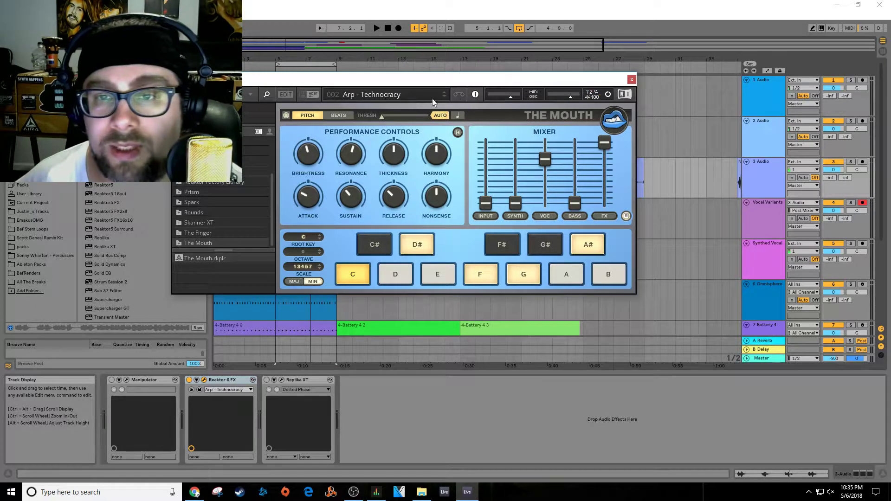
left_click(444, 91)
left_click_drag(414, 114, 405, 120)
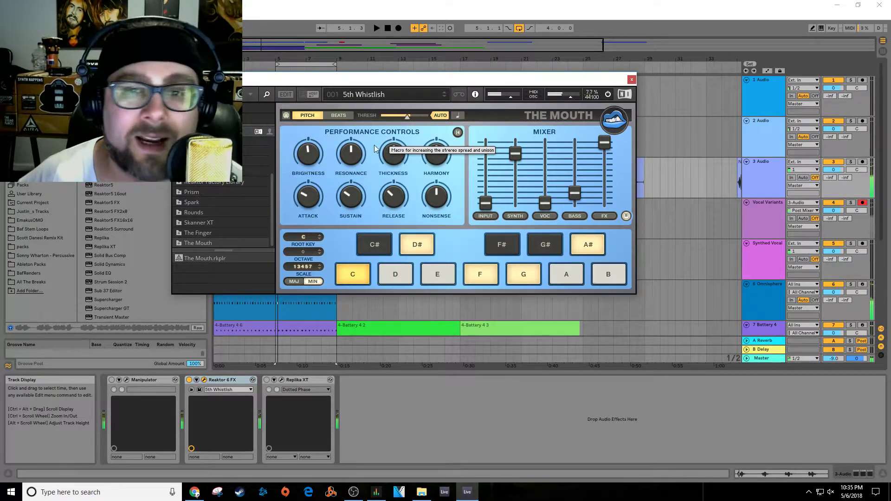
Step: Audition Vocal Synth presets from Arp - Borganoff through Spinner, adjust Spinner's Brightness, then close the plug-in and stop playback
left_click(443, 94)
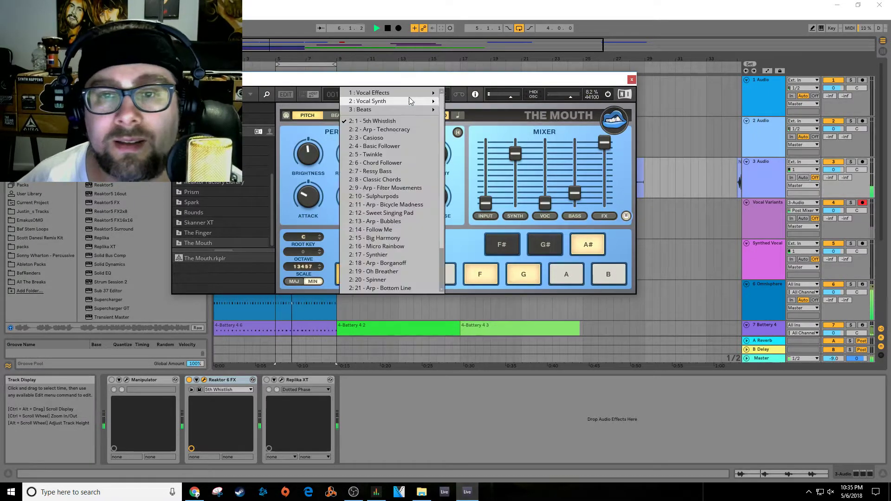
mouse_move(414, 102)
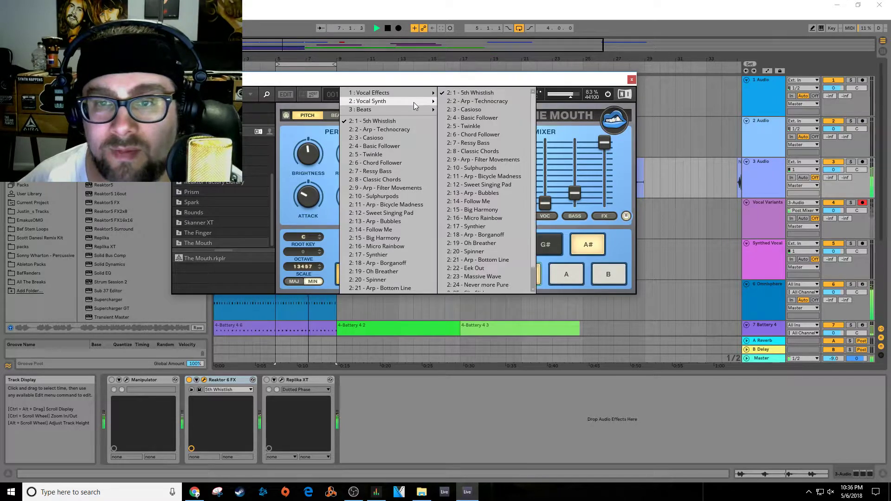
left_click(483, 235)
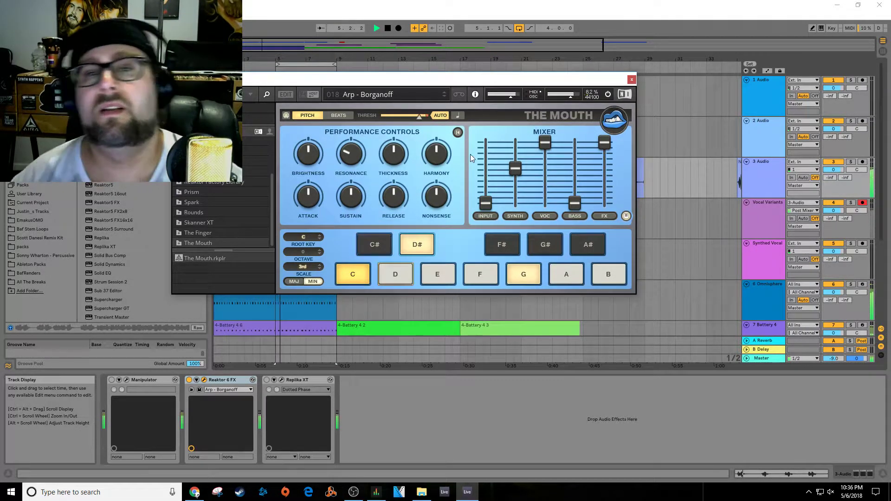
left_click(441, 98)
left_click(441, 98)
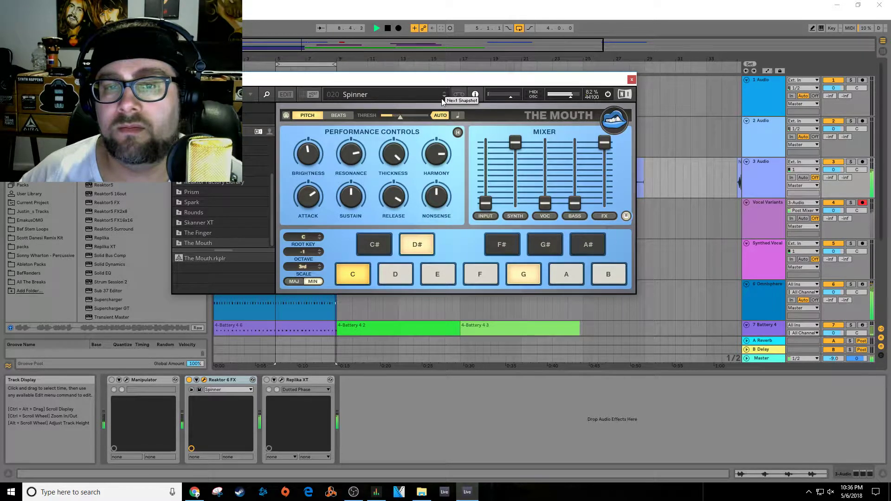
left_click_drag(309, 153, 308, 185)
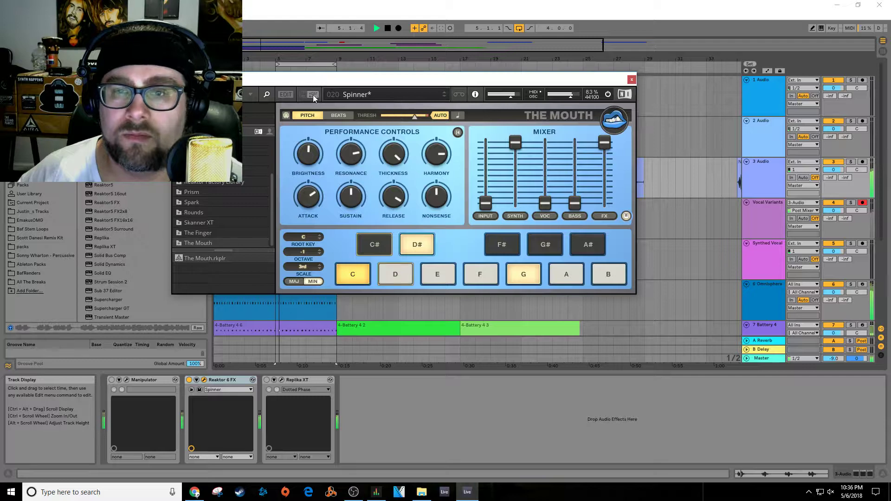
left_click(631, 80)
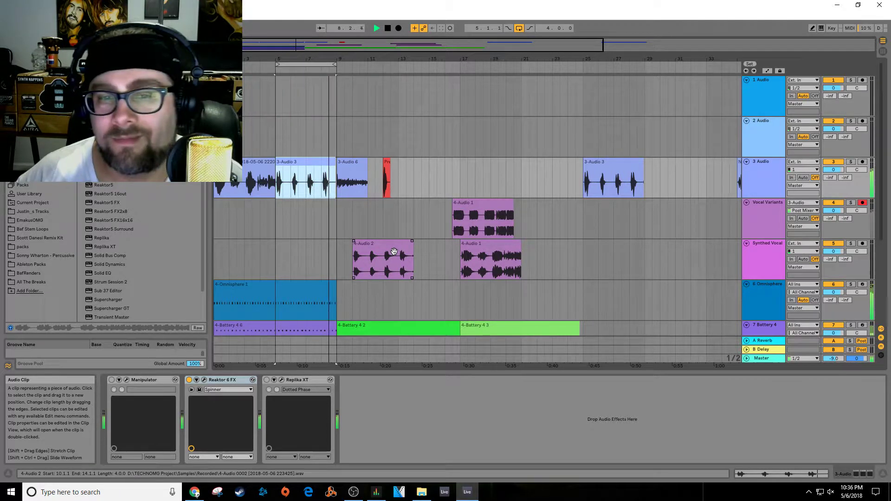
left_click(390, 27)
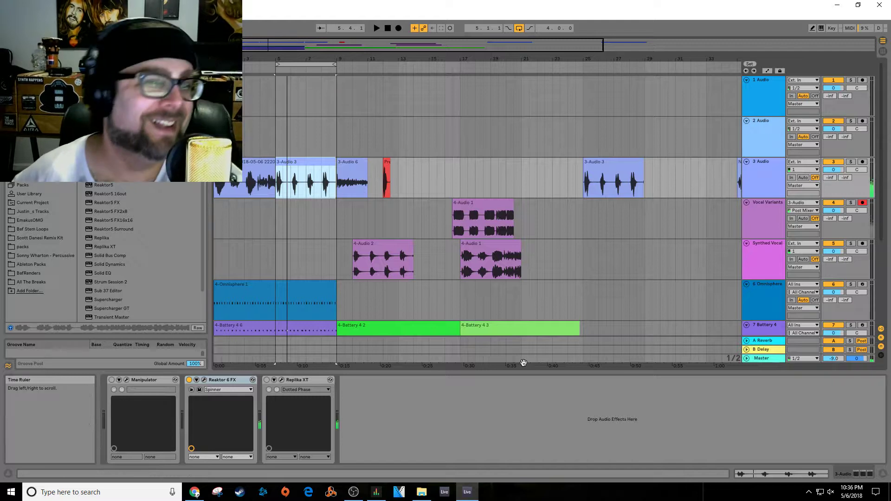
Step: Duplicate the 3 Audio track with its effects and deactivate the duplicate
left_click(761, 168)
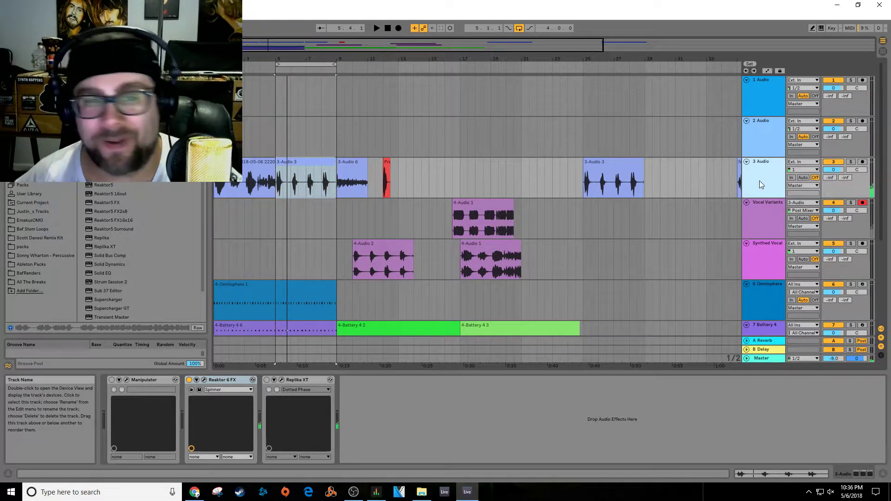
right_click(758, 180)
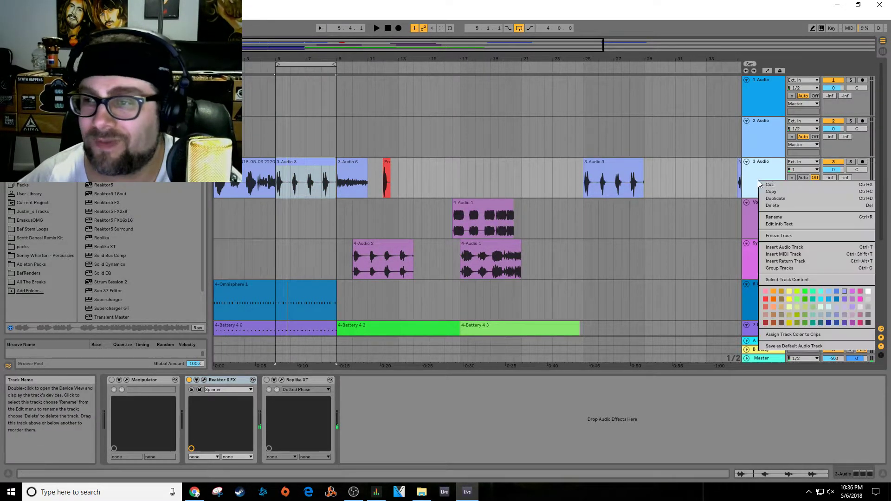
left_click(789, 198)
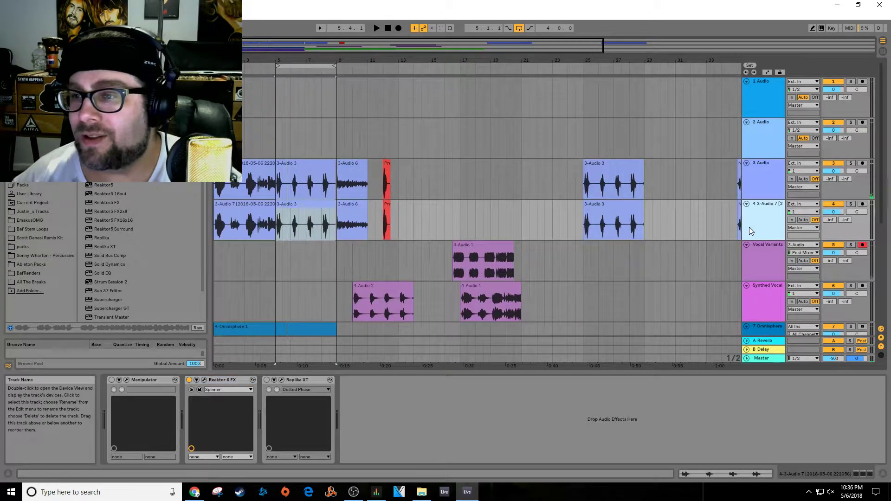
left_click(833, 204)
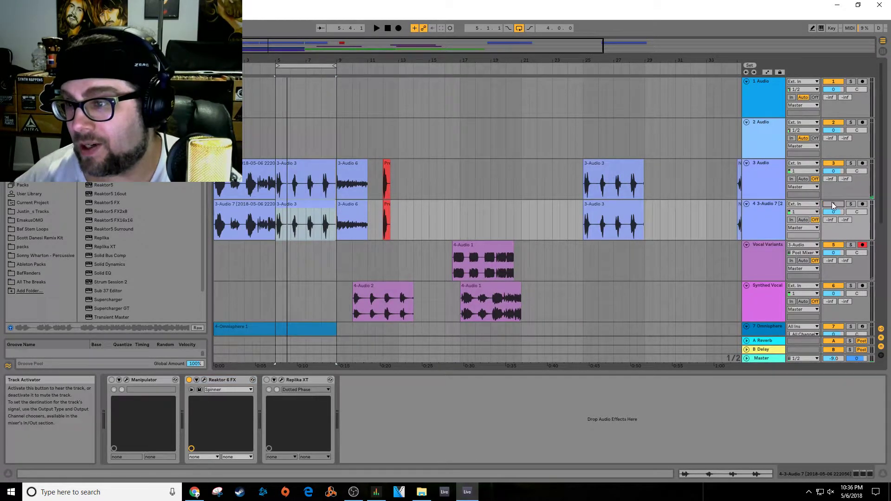
Step: Rename the duplicated track SYNTH VOCAL FOR LATER MODULATION
right_click(764, 207)
left_click(784, 240)
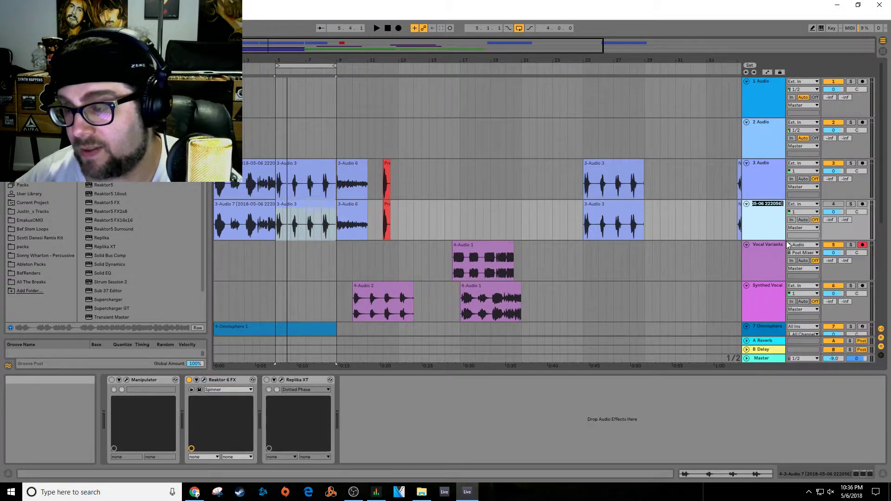
type("SYNTH VO")
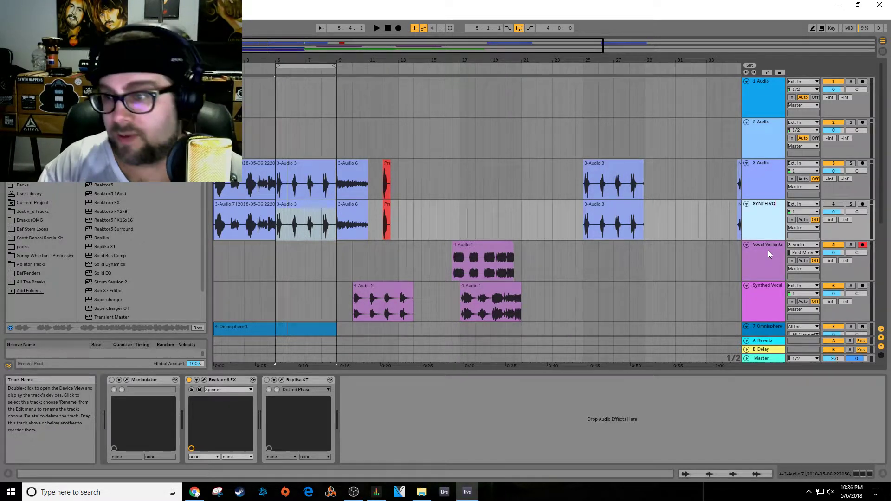
type("ACAL FOR LATER")
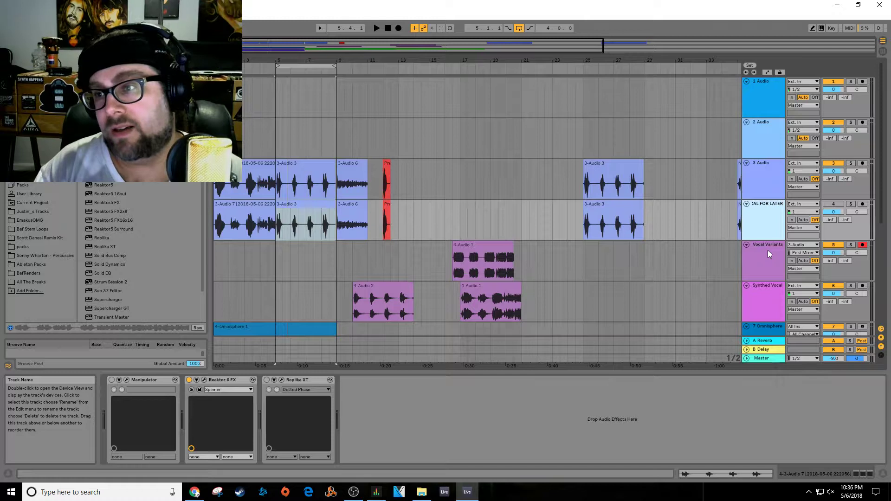
type(" MODULATI")
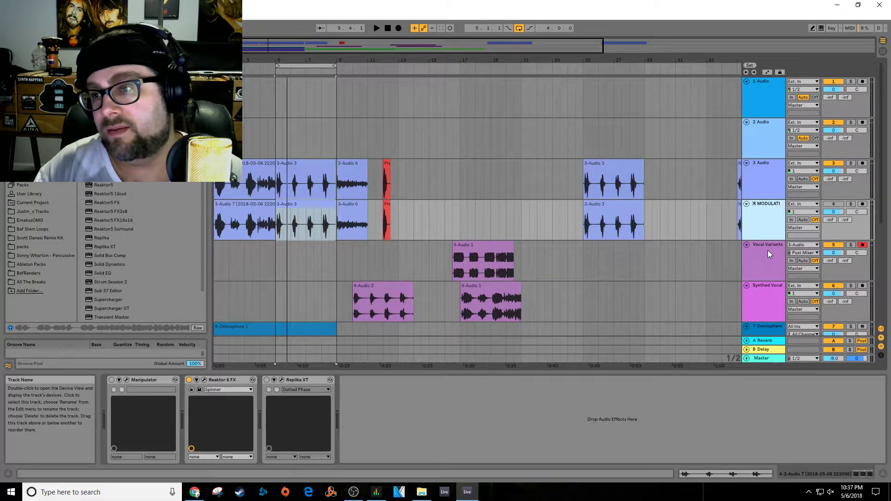
type("ON")
key("Return")
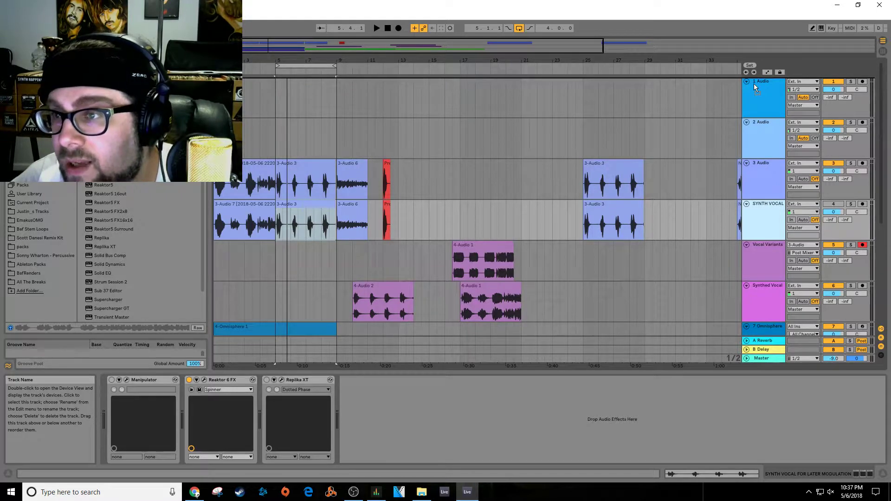
Step: Move the SYNTH VOCAL FOR LATER MODULATION track above all other tracks and freeze it
key("ctrl+z")
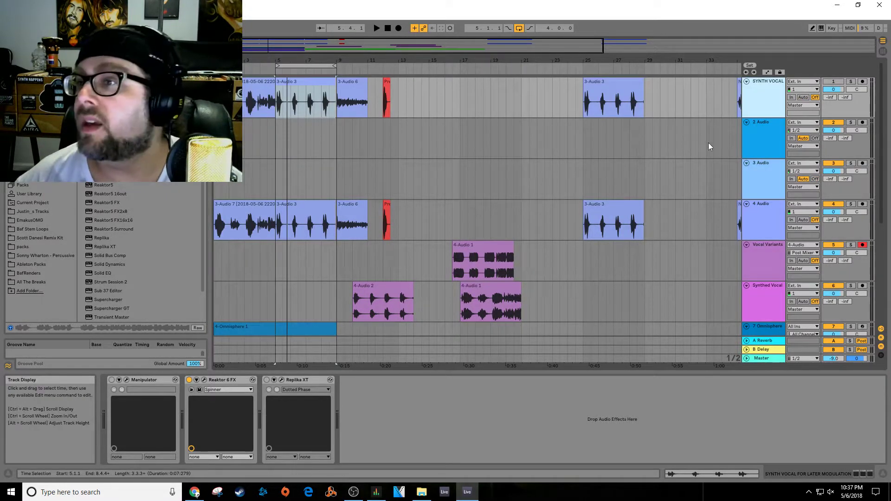
right_click(769, 91)
left_click(823, 145)
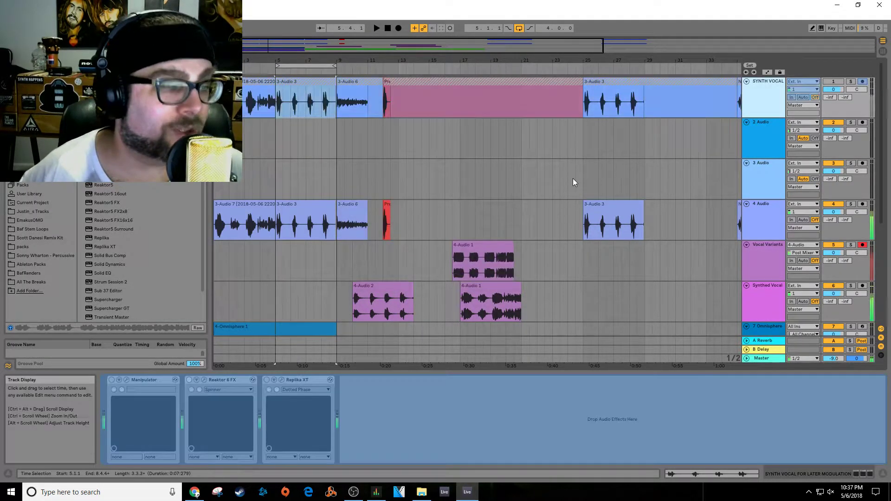
Step: On 4 Audio, move the looped 3-Audio 3 clip to about bar 16 and place the short red clip at 5.1.1
left_click(301, 214)
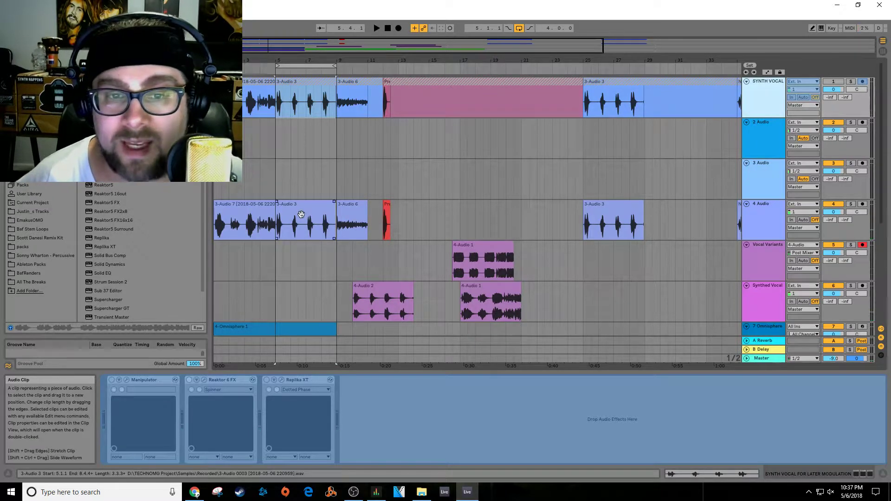
left_click_drag(302, 207, 471, 207)
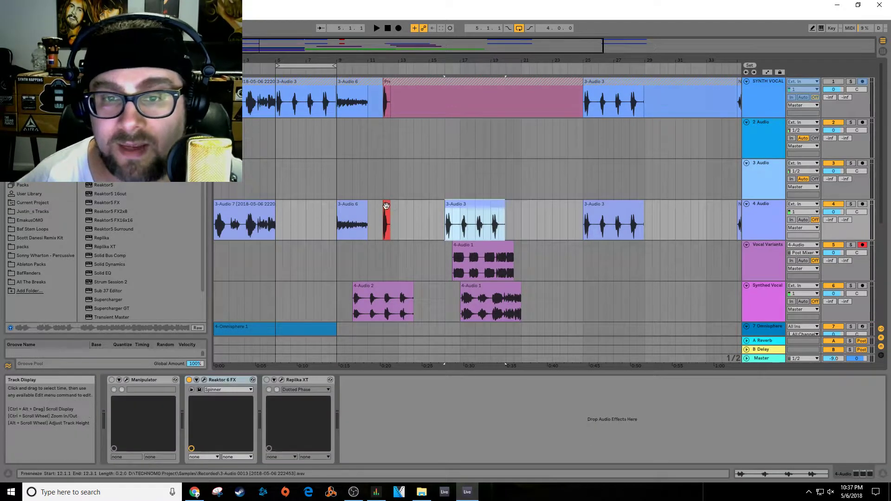
left_click(358, 211)
left_click_drag(387, 218, 279, 218)
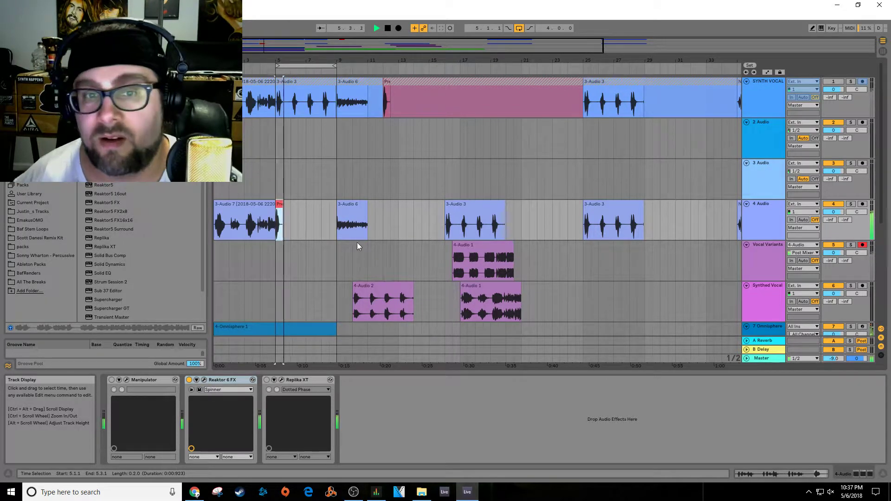
Step: Play back the short red clip from 5.1.1 to hear it through 4 Audio's Spinner effect
left_click(749, 213)
key("space")
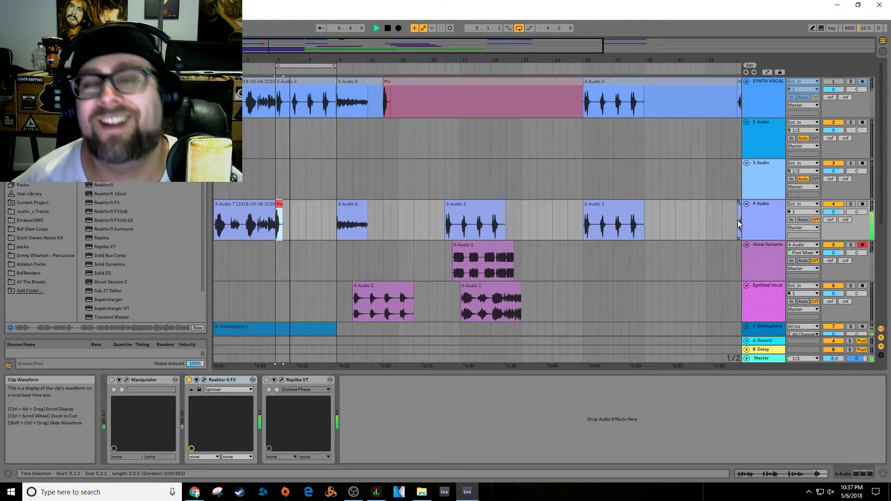
key("space")
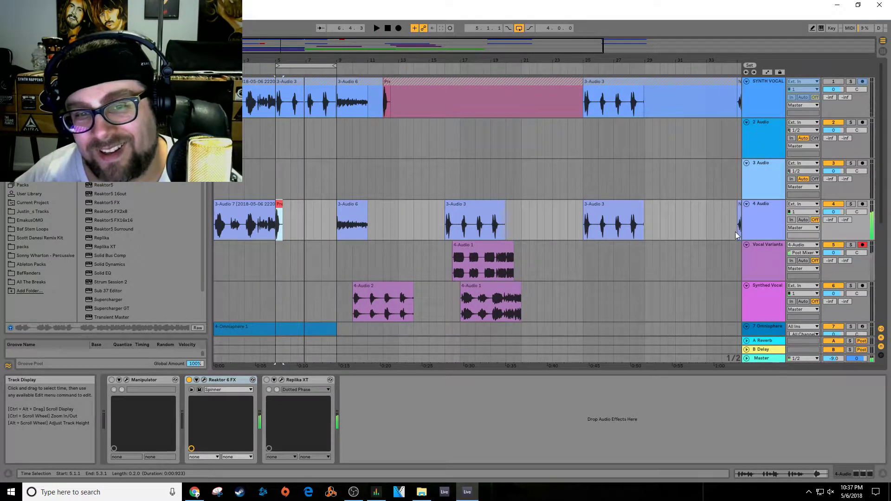
key("space")
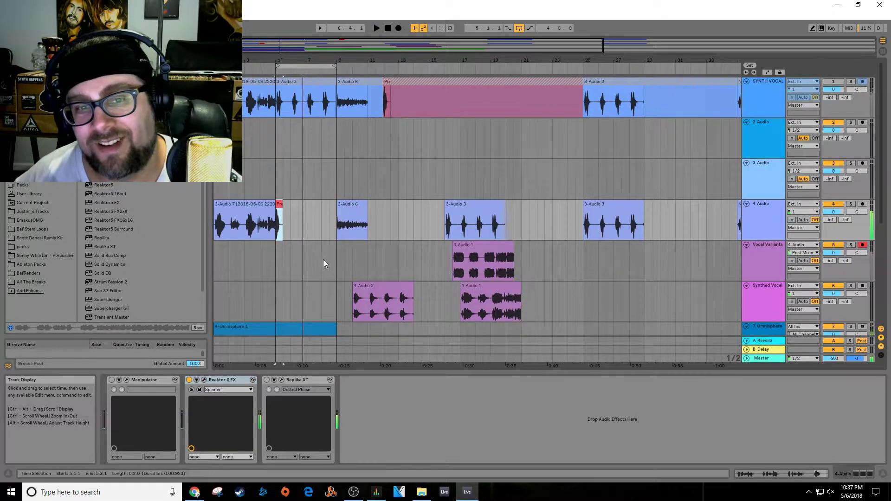
key("space")
Step: Record the processed short red clip into Vocal Variants, starting at 5.1.1
left_click(276, 264)
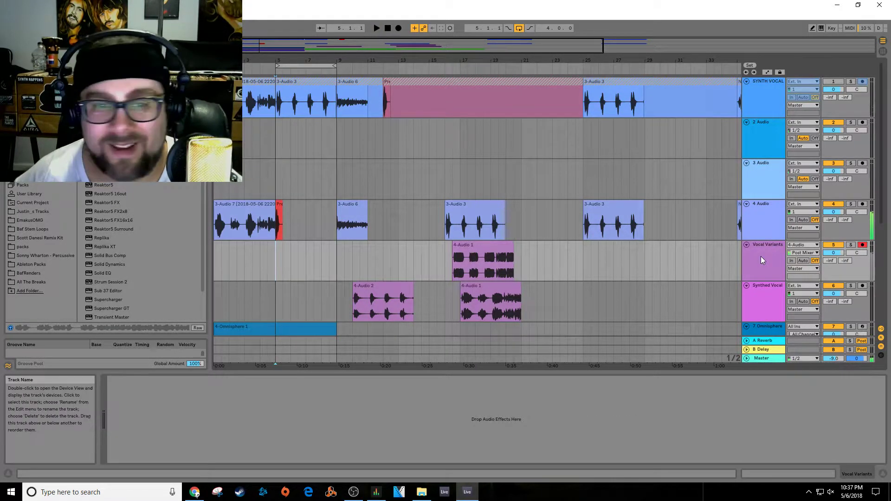
left_click(397, 29)
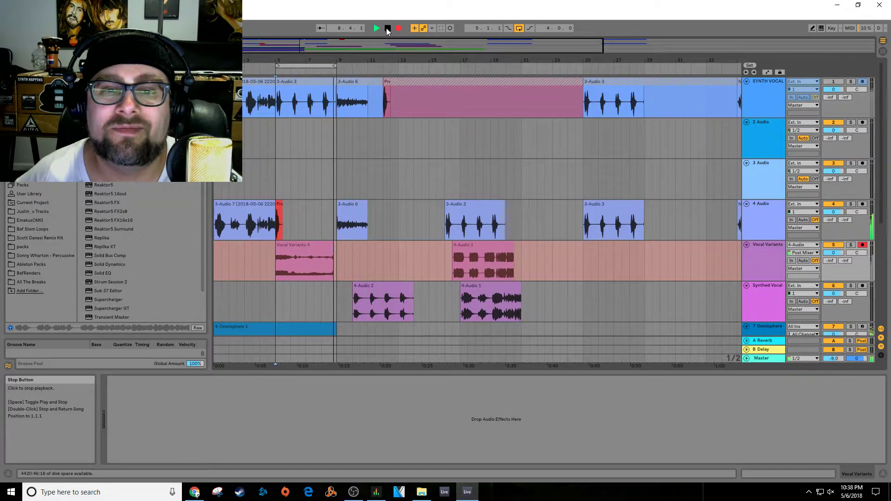
left_click(387, 28)
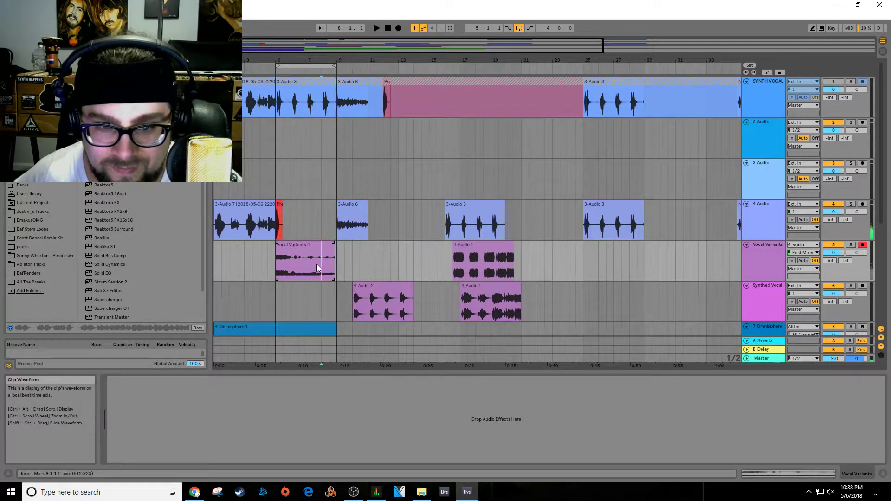
Step: Consolidate the new Vocal Variants take from 5.1.1 to 9.1.1 and open the resulting clip's sample settings
left_click_drag(277, 266, 328, 273)
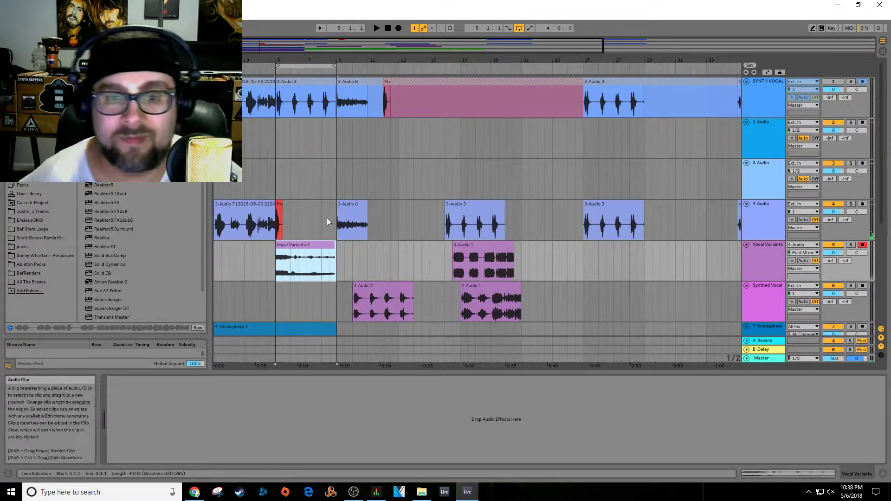
right_click(308, 252)
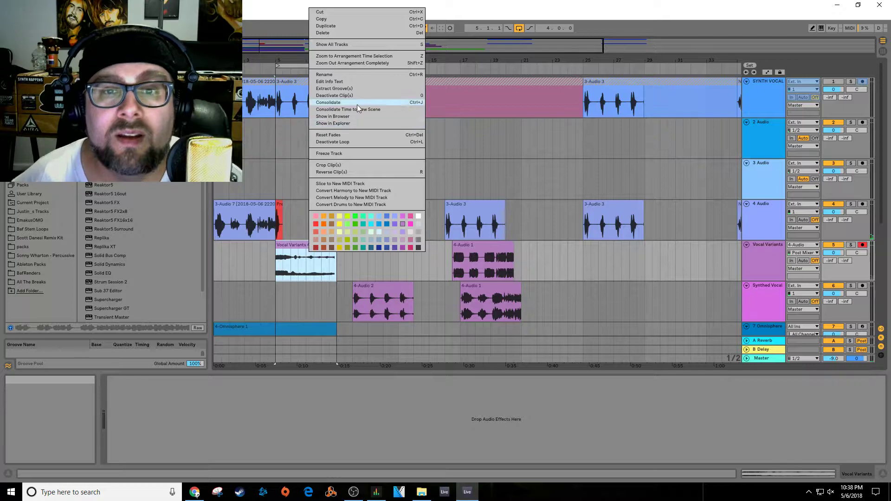
left_click(328, 102)
double_click(327, 244)
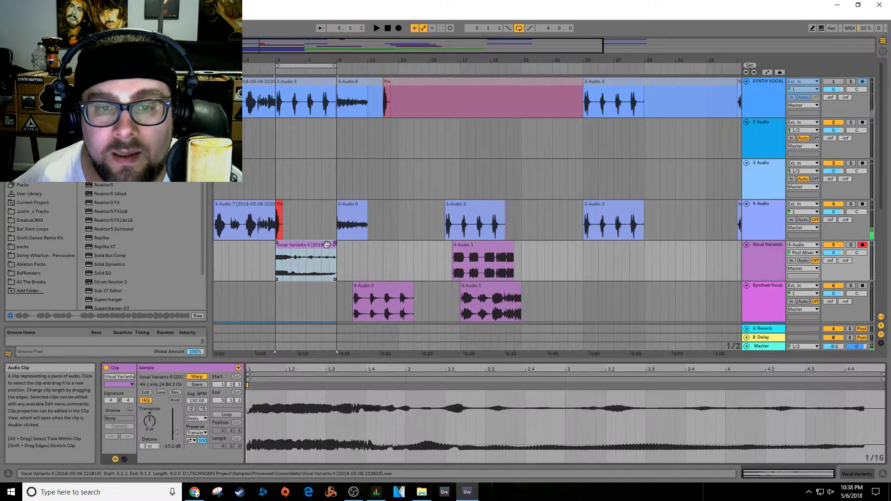
Step: Play the consolidated clip at bar 5 on the Vocal Variants track and recolor it olive green
left_click(335, 241)
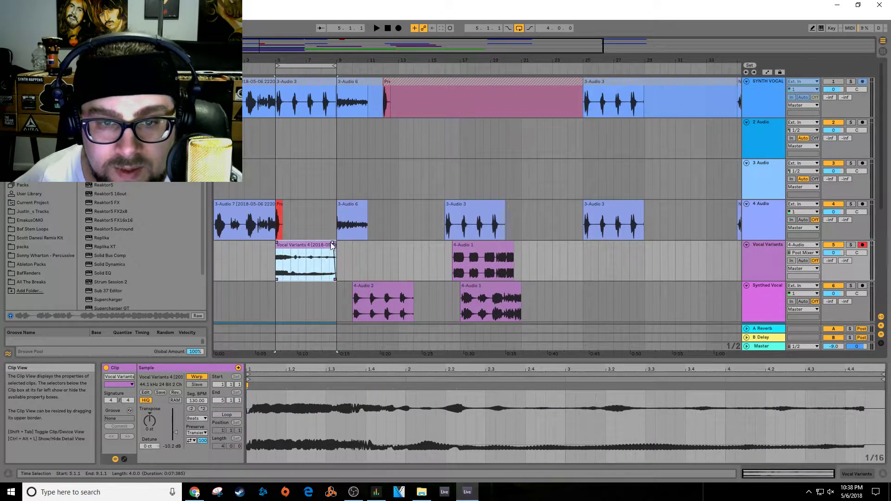
key("space")
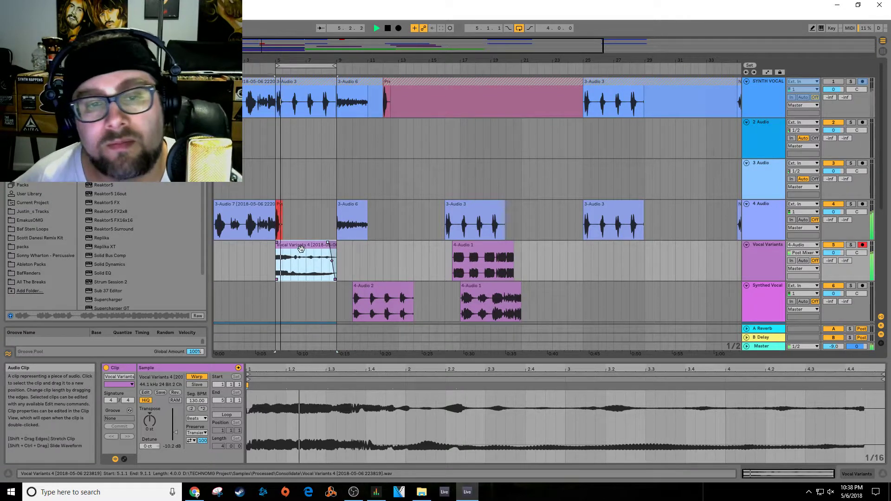
right_click(299, 245)
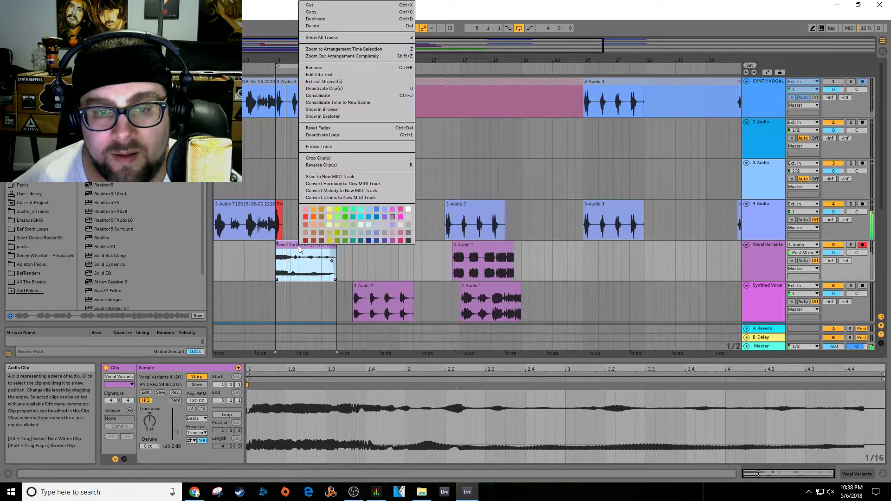
left_click(335, 239)
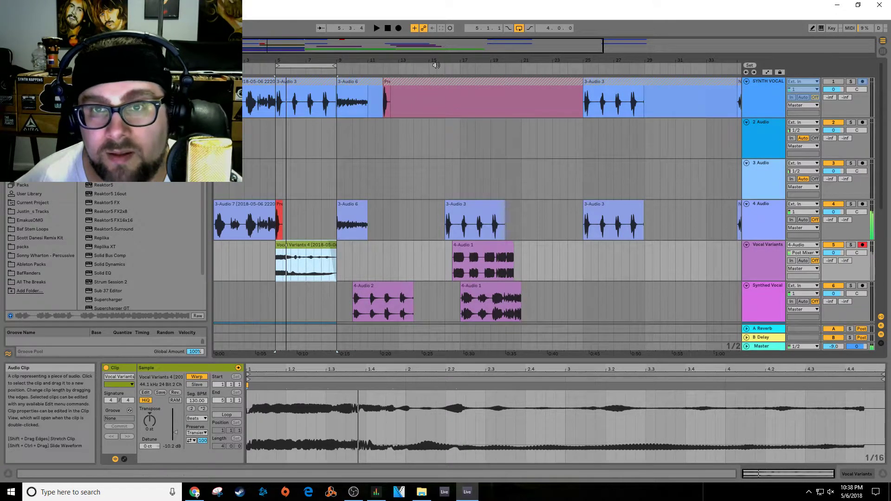
Step: Arm the 4 Audio track for recording in place of the Vocal Variants track
left_click_drag(336, 354, 423, 183)
scroll(513, 243, "down", 5)
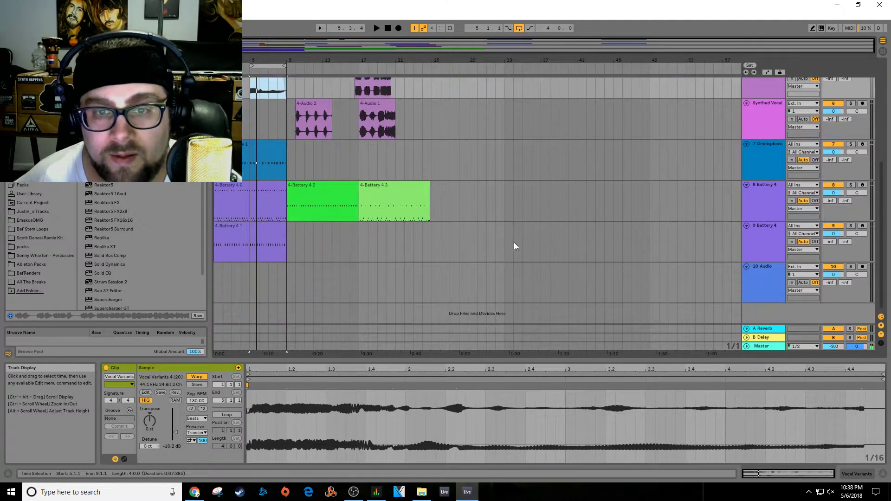
scroll(757, 275, "up", 4)
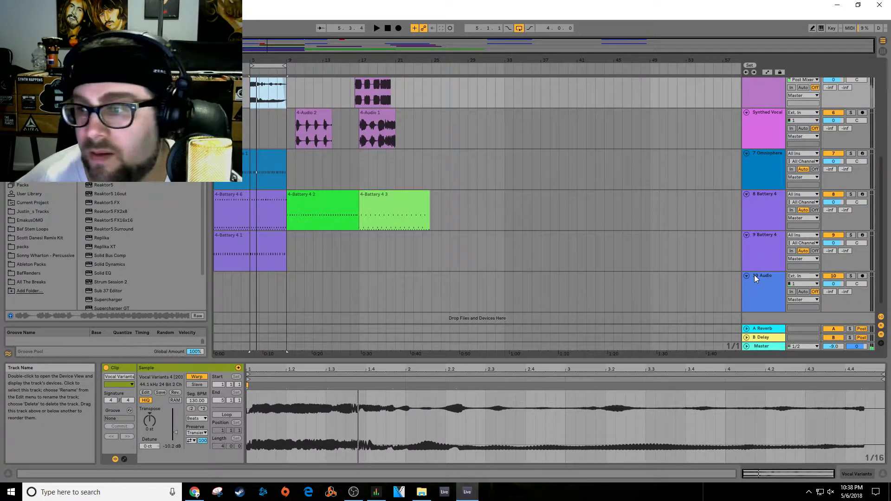
scroll(724, 288, "up", 3)
scroll(725, 286, "down", 1)
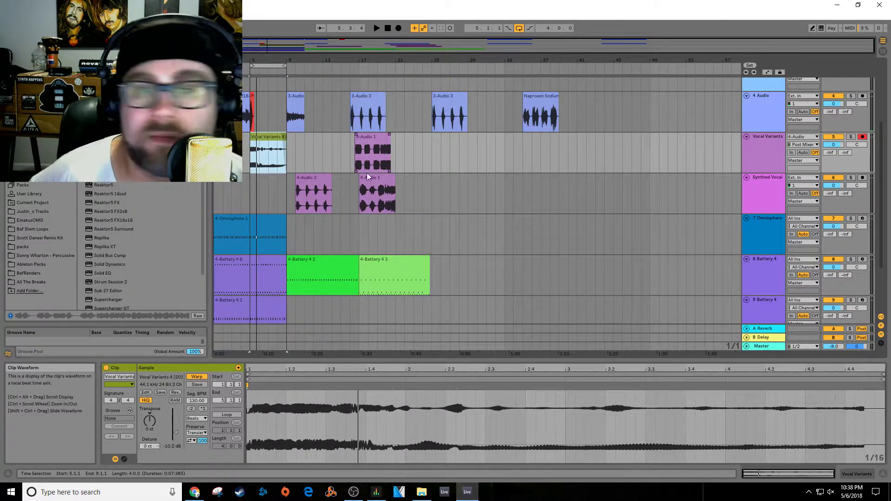
scroll(374, 219, "down", 3)
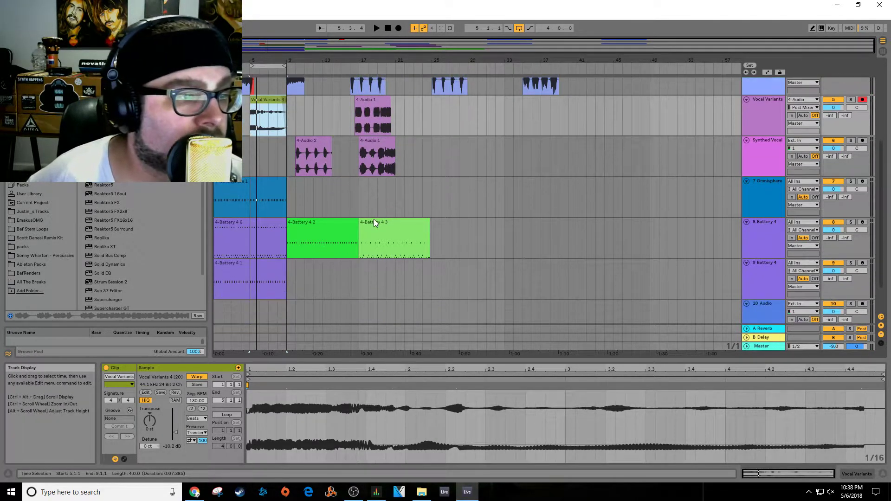
scroll(388, 218, "up", 5)
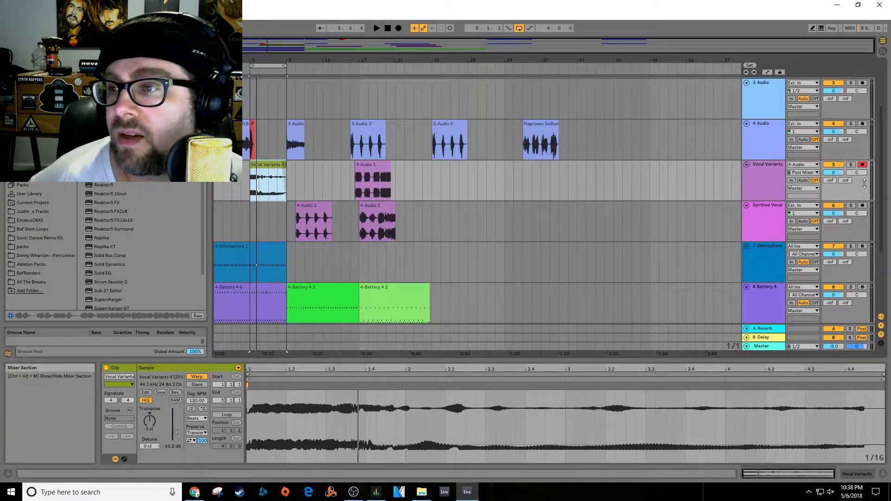
left_click(862, 124)
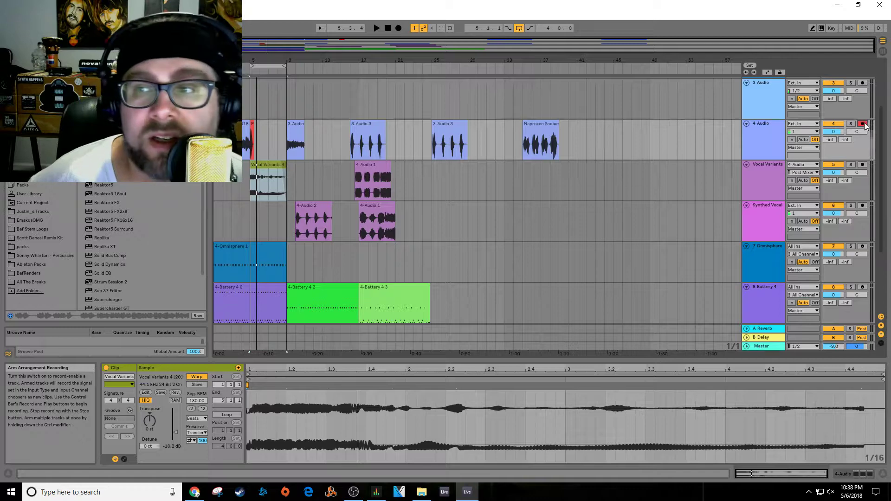
Step: Move the green Vocal Variants clip down to the 10 Audio track, starting at bar 39
scroll(404, 199, "down", 2)
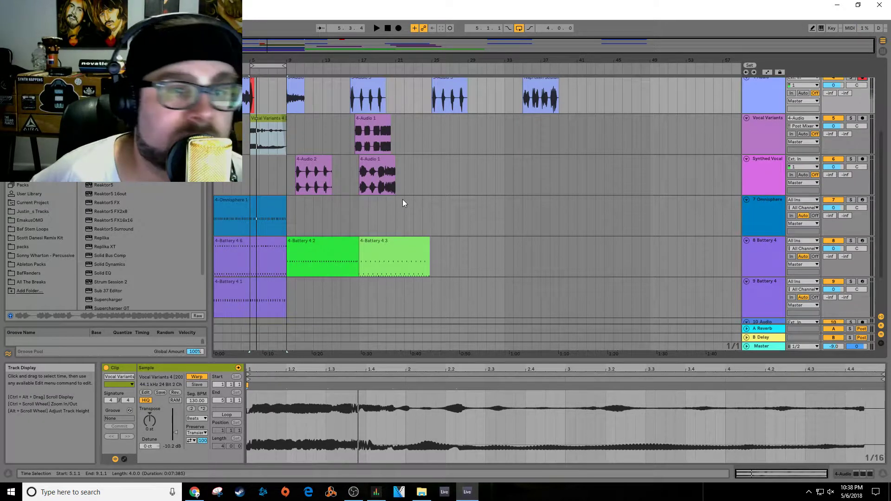
scroll(382, 188, "down", 1)
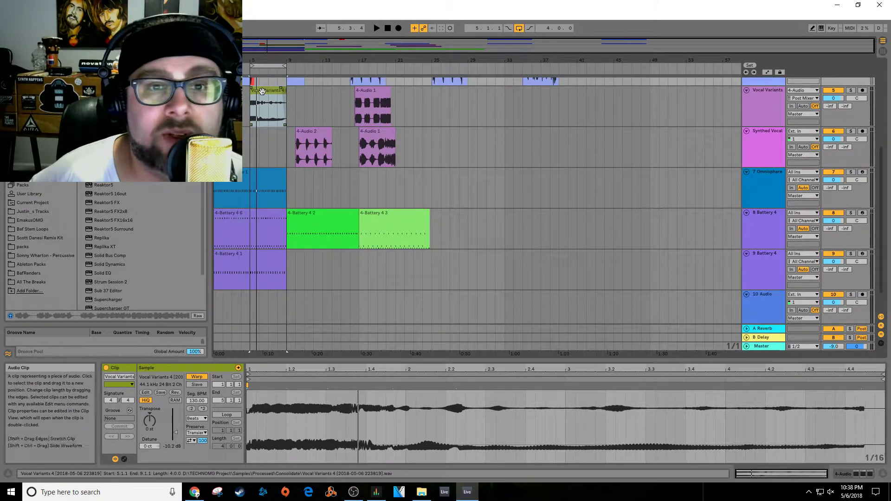
left_click_drag(261, 116, 555, 306)
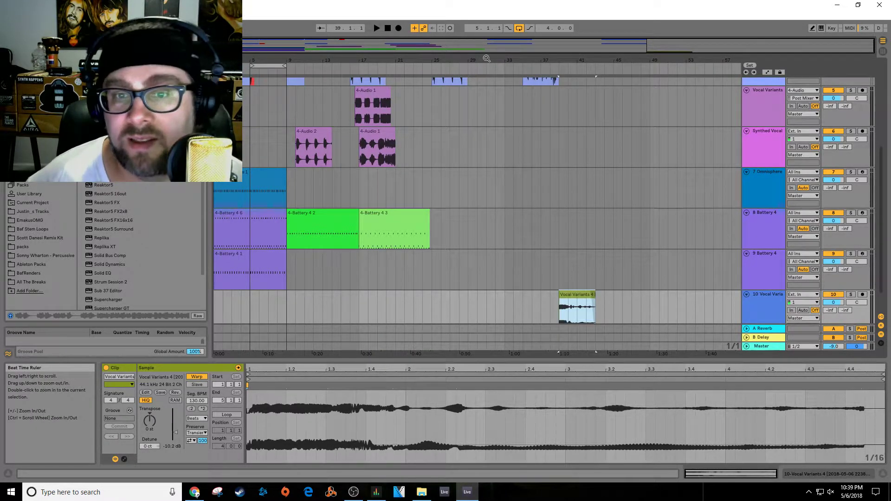
Step: Set the playback position to bar 5 and open the Reaktor 6 FX plug-in on the 4 Audio track
scroll(450, 246, "up", 5)
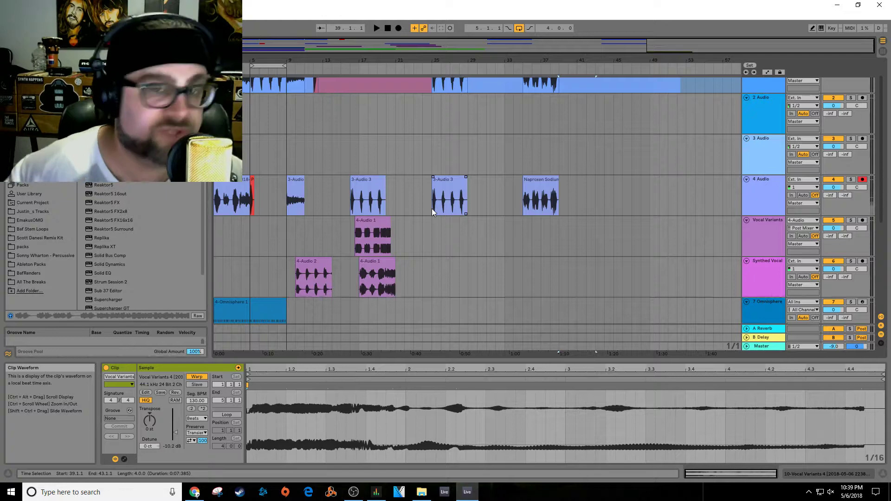
key("space")
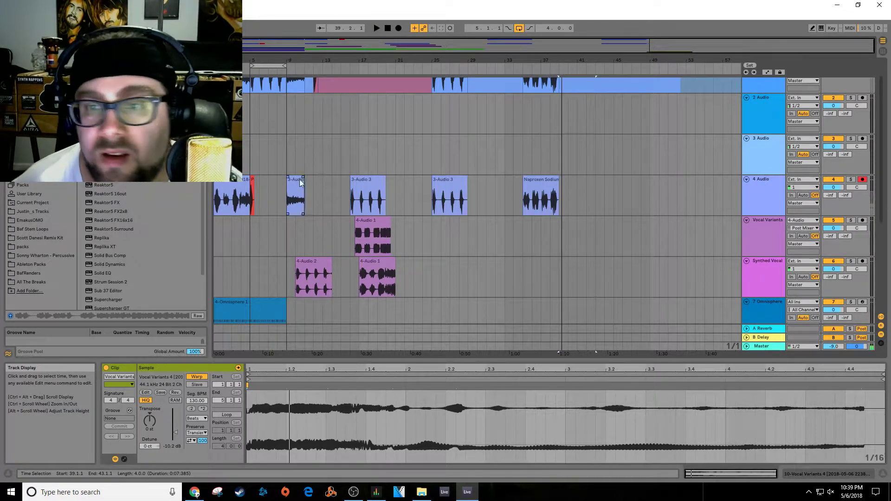
left_click(250, 224)
left_click(779, 192)
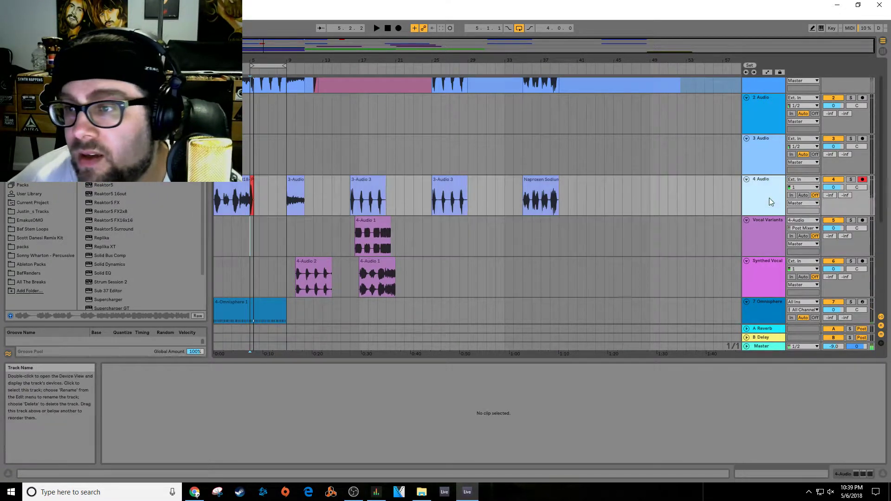
left_click(205, 380)
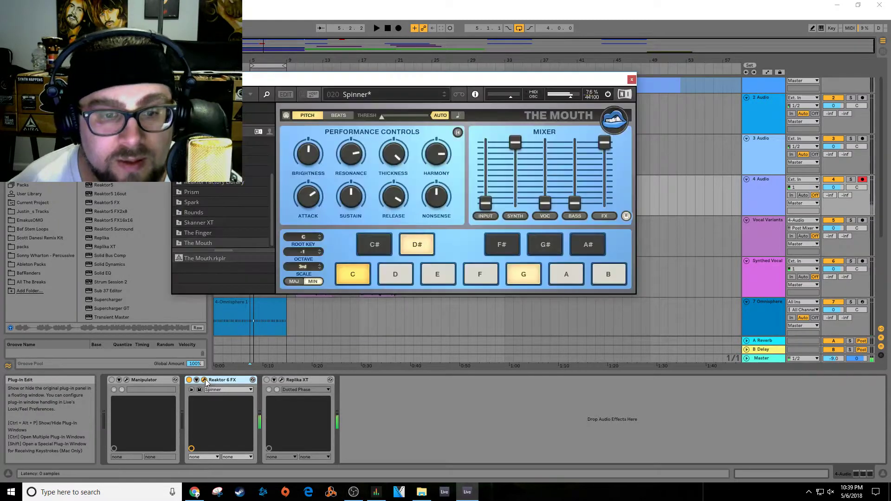
Step: Audition The Mouth's Vocal Synth presets from Arp - Bottom Line through Eek Out and Massive Wave to Never more Pure
left_click(424, 97)
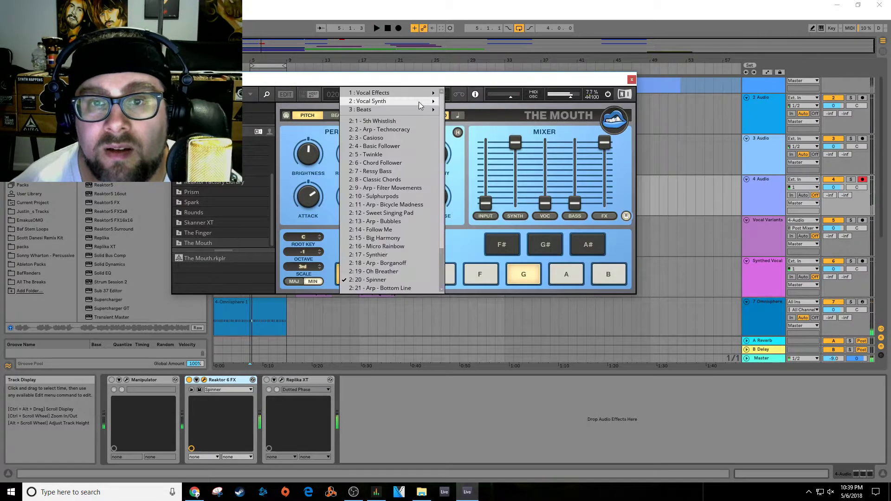
mouse_move(427, 102)
scroll(489, 264, "down", 1)
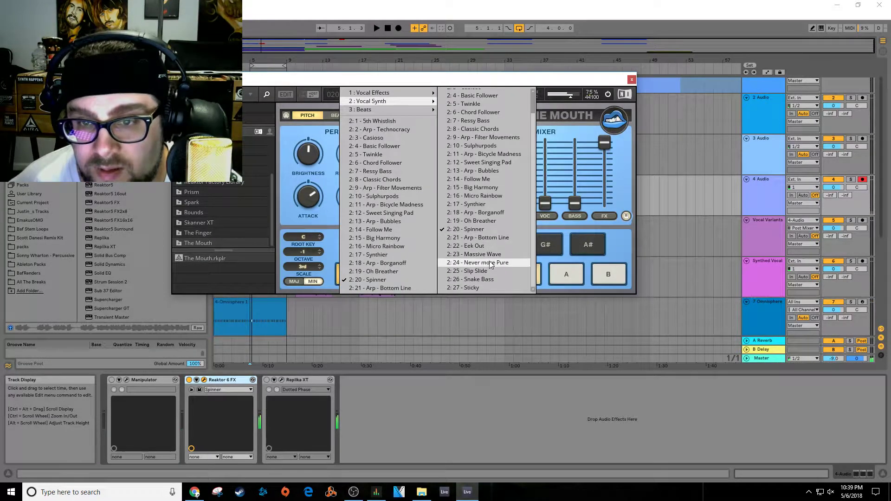
left_click(490, 237)
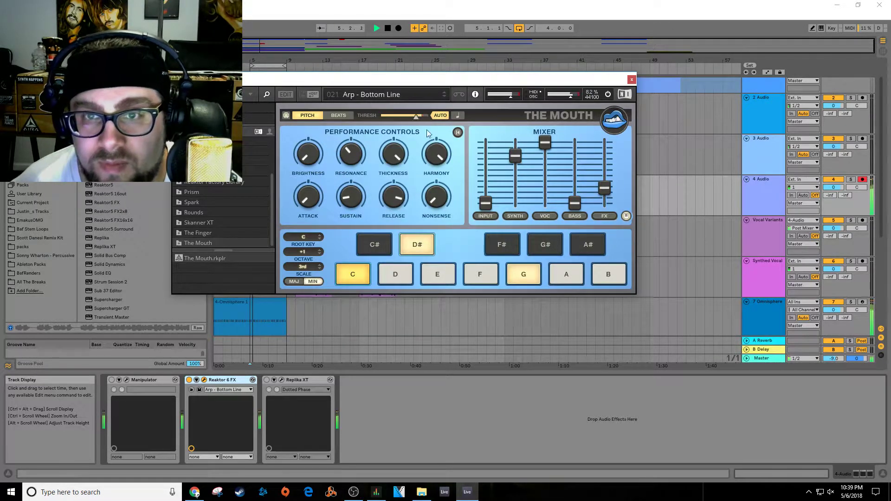
left_click(444, 98)
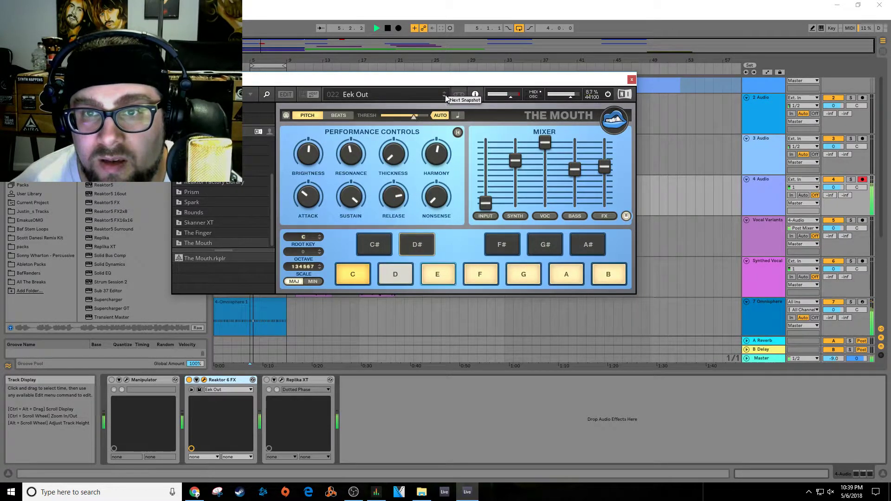
left_click(445, 96)
left_click(444, 97)
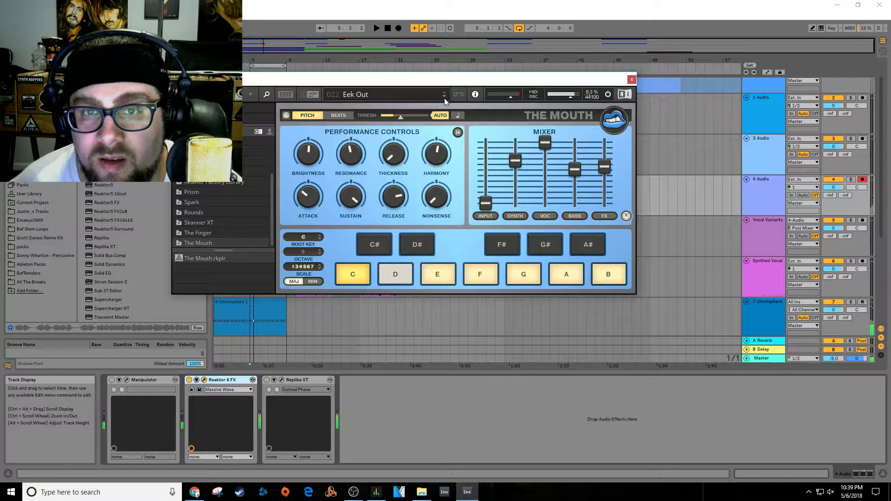
Step: Load The Mouth's Wobble Board vocal effect, advance to the Minor Electrify preset, and close the plug-in window
left_click(444, 98)
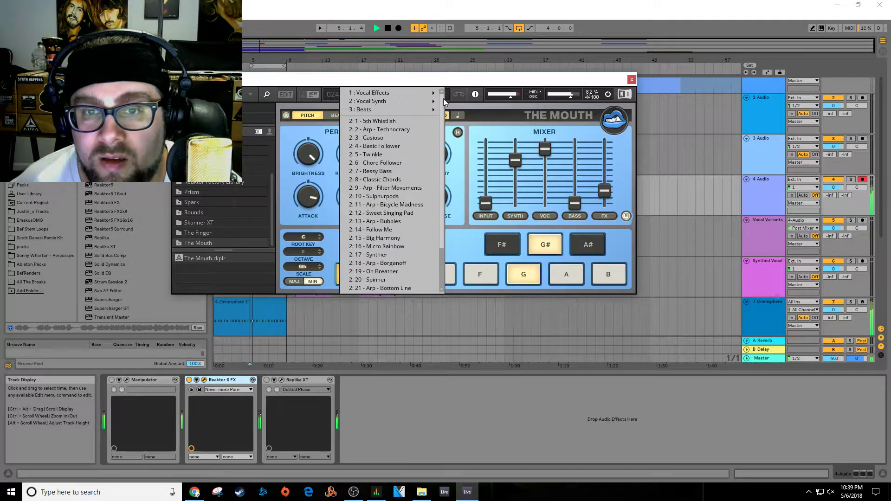
scroll(390, 241, "down", 2)
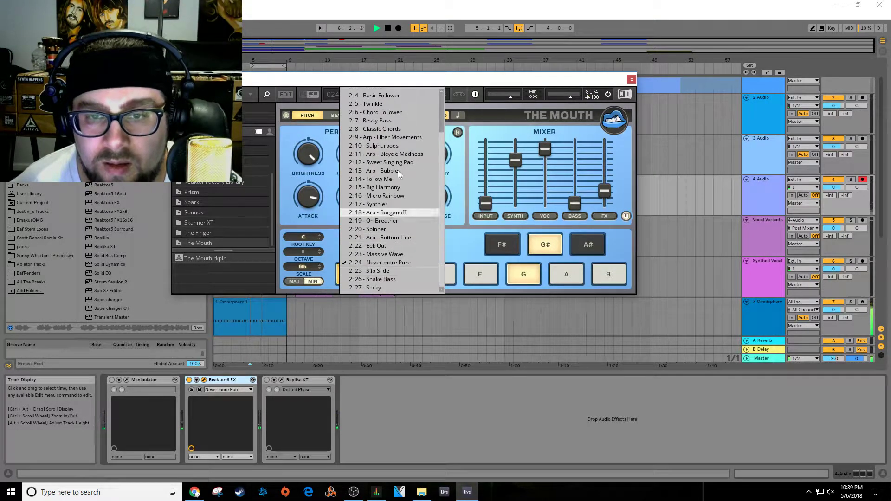
scroll(397, 209, "up", 2)
mouse_move(397, 94)
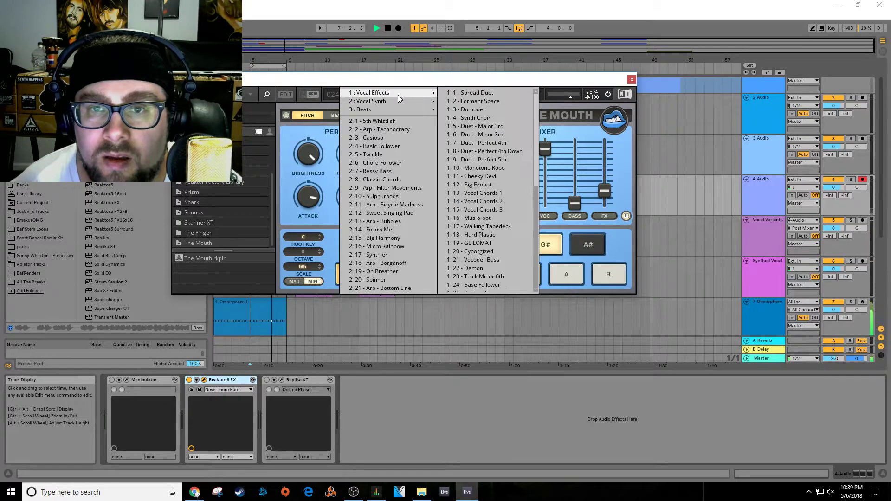
scroll(501, 243, "down", 9)
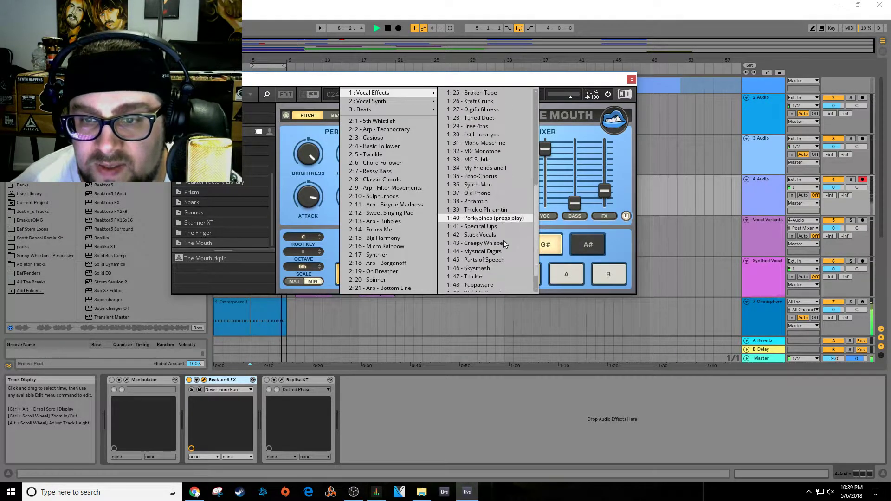
left_click(502, 271)
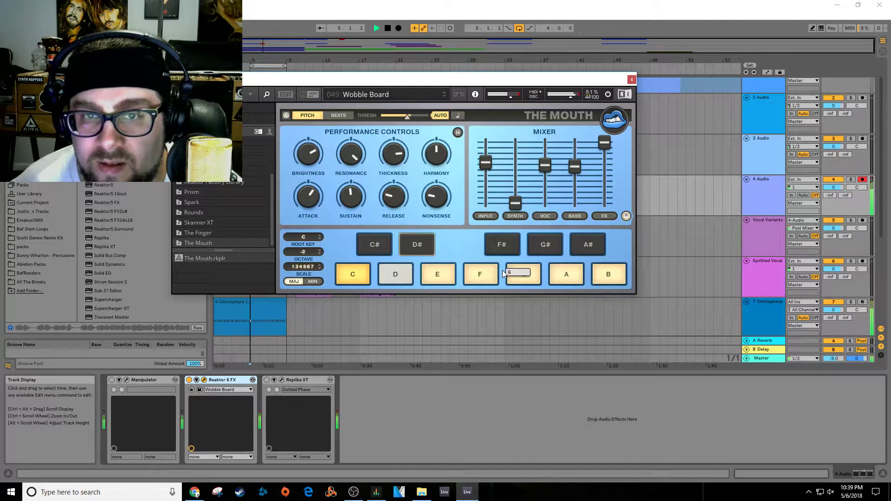
left_click(444, 95)
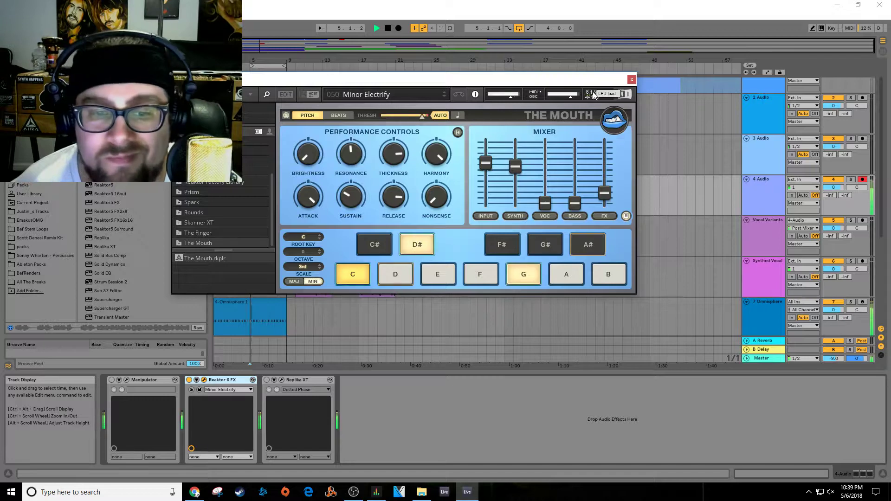
key("space")
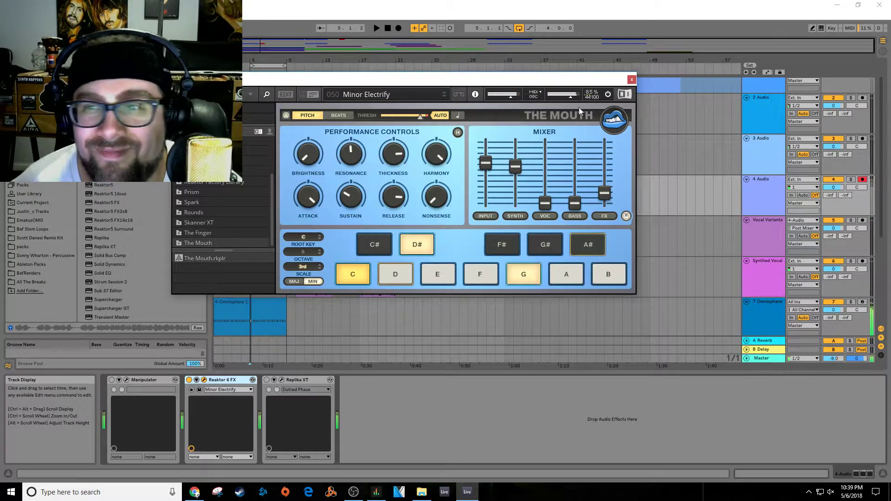
left_click(631, 80)
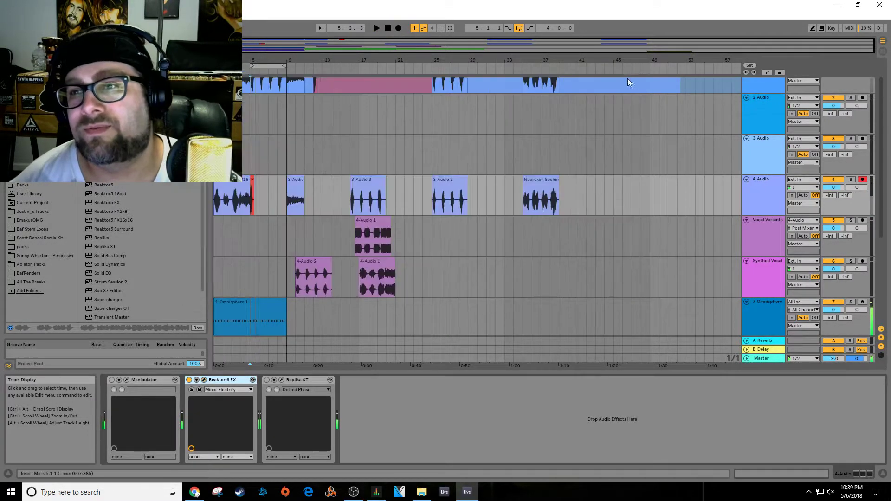
Step: Start and stop playback from bar 5 to audition the 4 Audio track with the Minor Electrify preset
key("space")
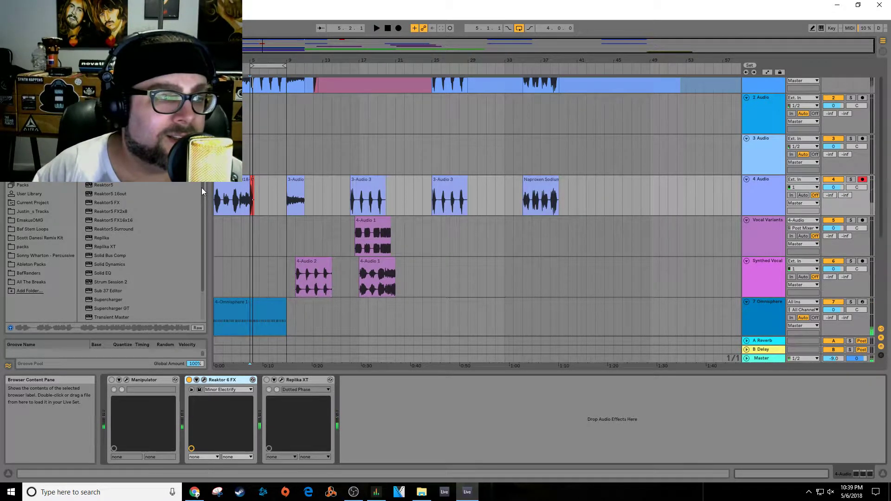
key("space")
key("space")
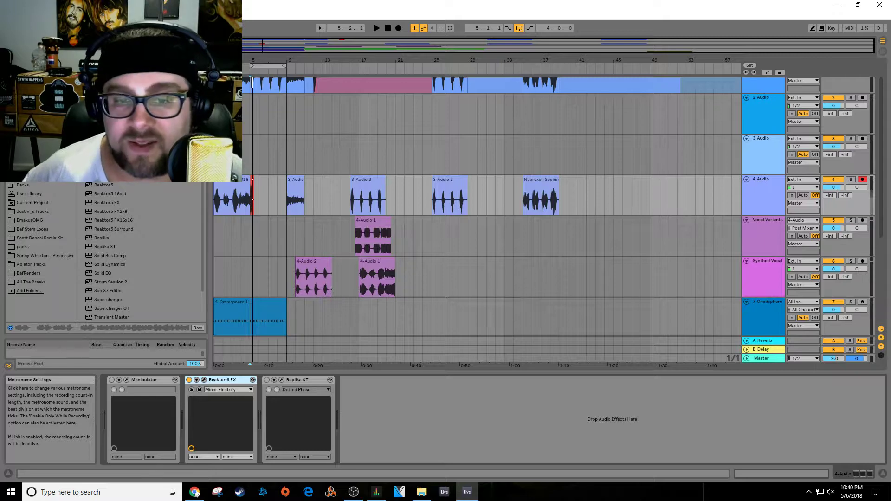
Step: Open the first clip on the 8 Battery 4 track in the note editor and enlarge the editor
scroll(366, 267, "down", 2)
scroll(366, 266, "down", 5)
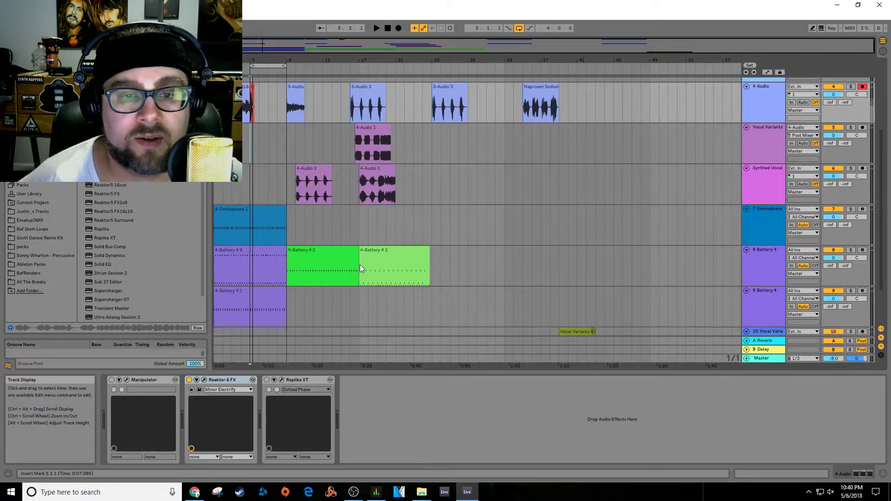
double_click(278, 198)
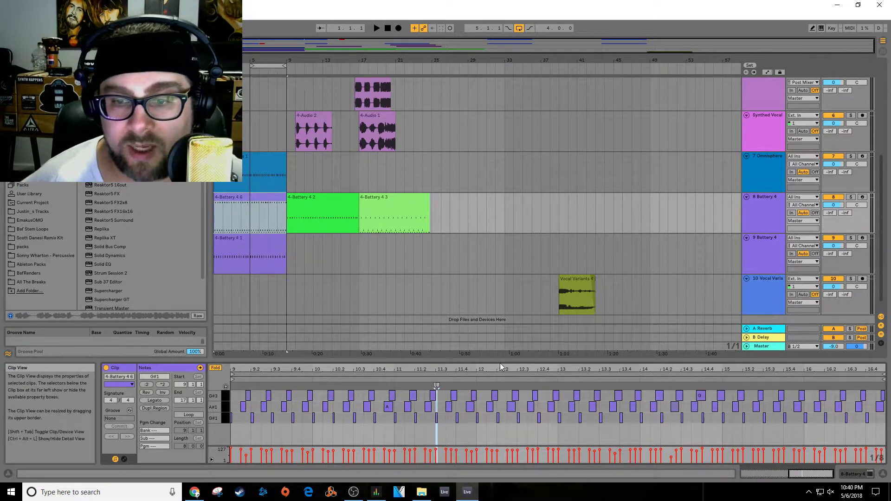
left_click_drag(502, 361, 502, 191)
left_click(434, 258)
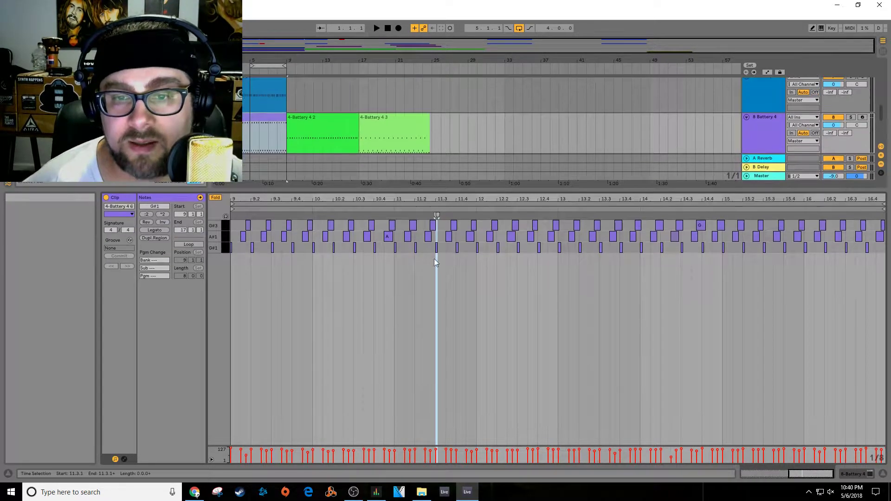
Step: Quantize the starts of all notes in the 8 Battery 4 clip to 1/16 at 100%
left_click(413, 315)
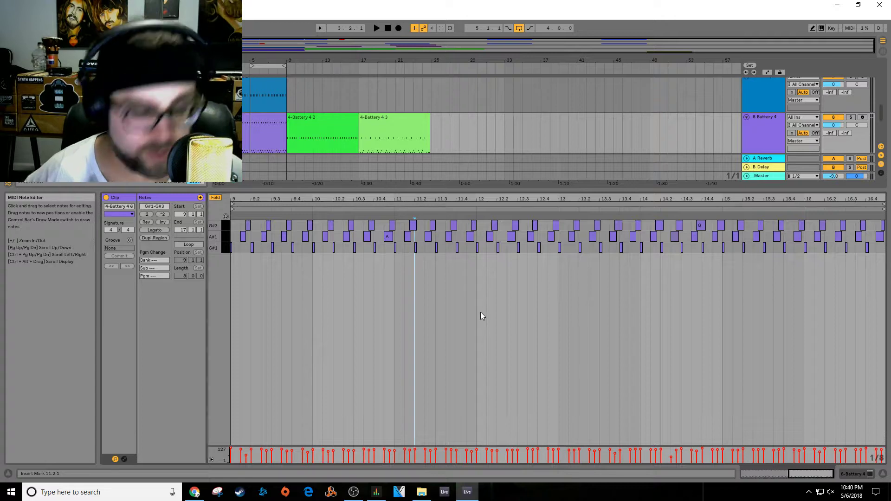
key("ctrl+a")
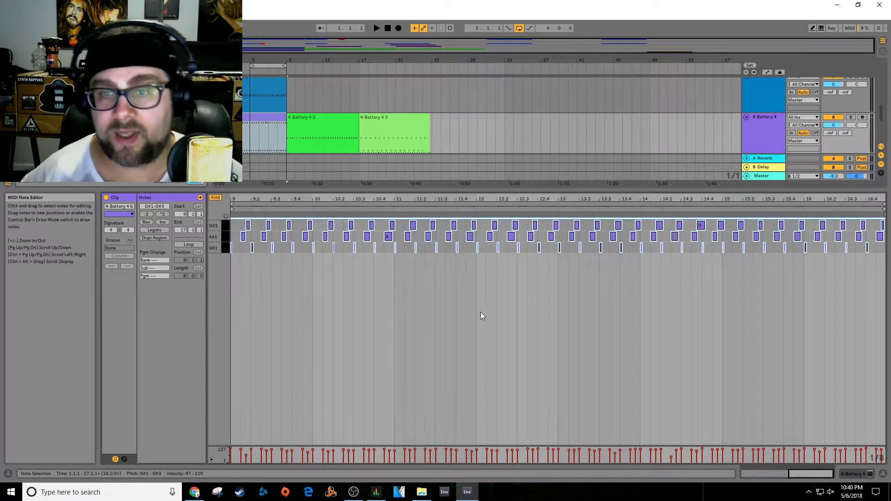
right_click(480, 311)
left_click(505, 298)
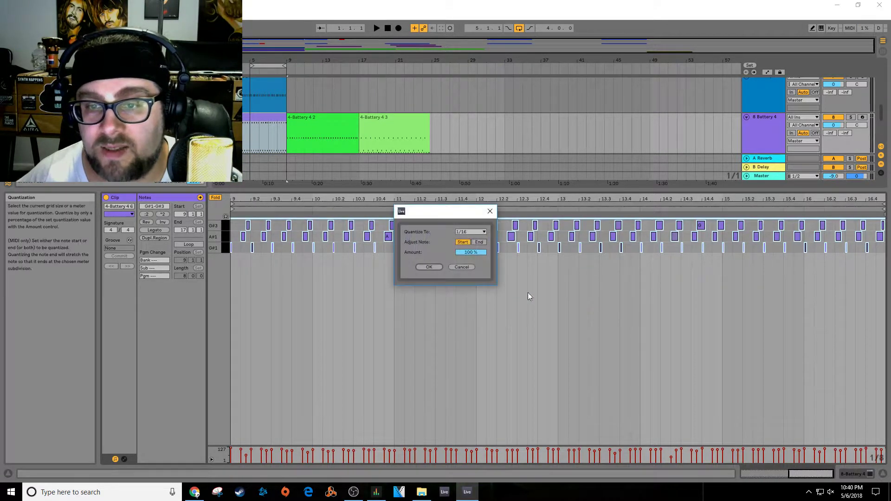
left_click(485, 232)
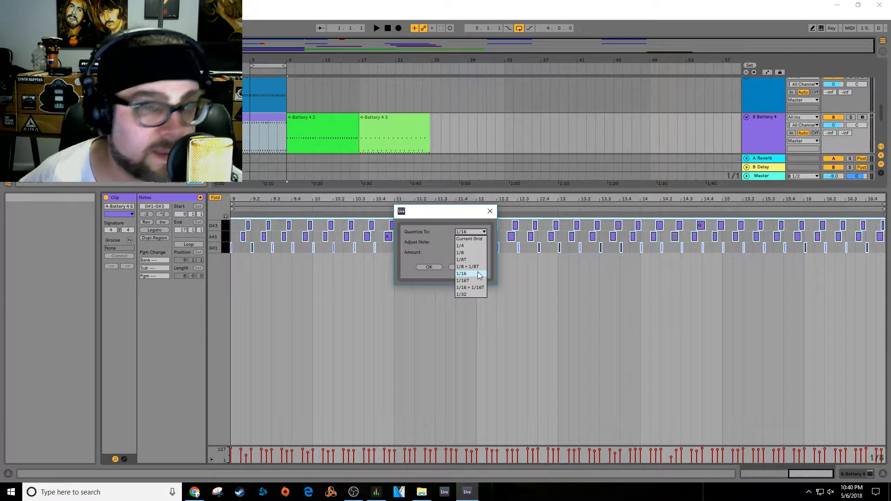
left_click(421, 217)
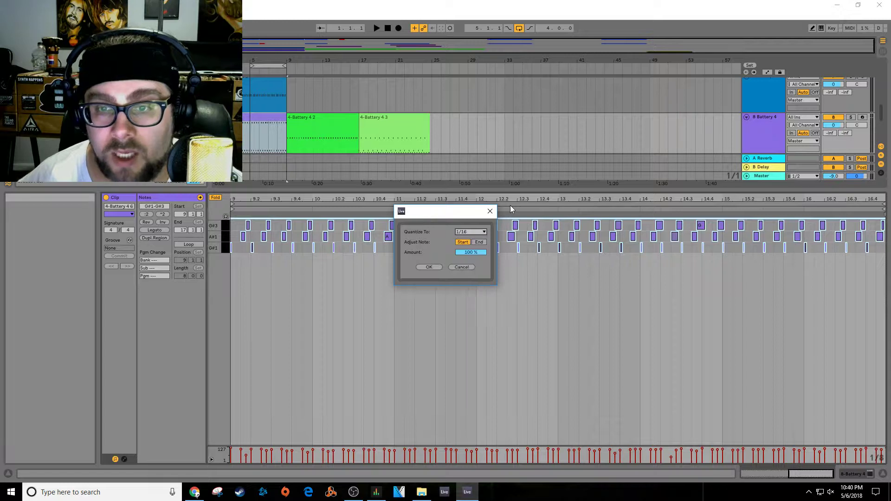
key("Return")
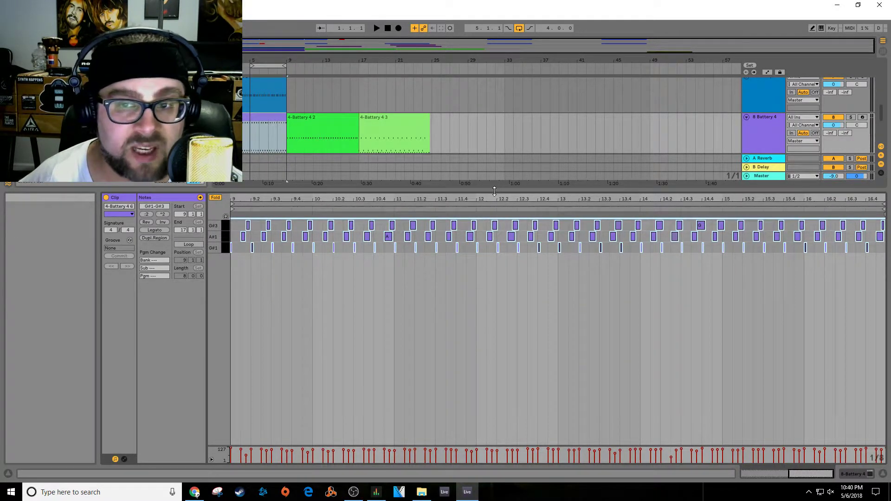
Step: Shrink the note editor and audition the arrangement from bar 1
left_click_drag(494, 191, 468, 302)
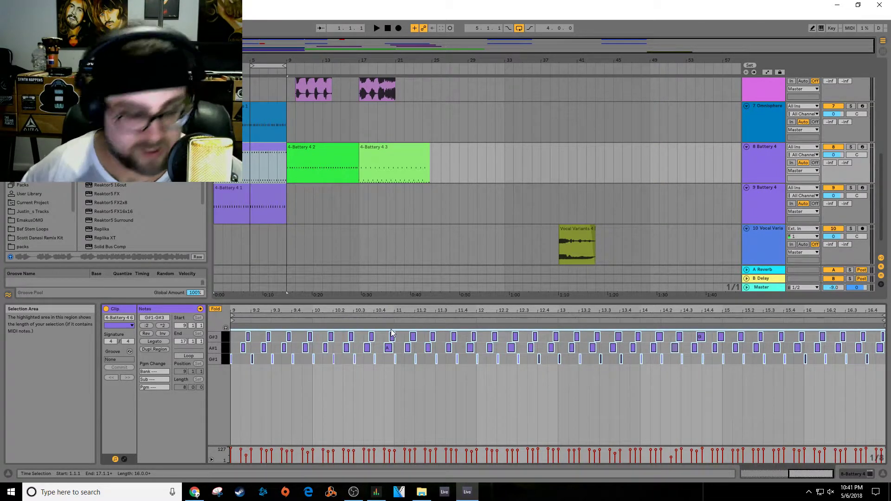
key("space")
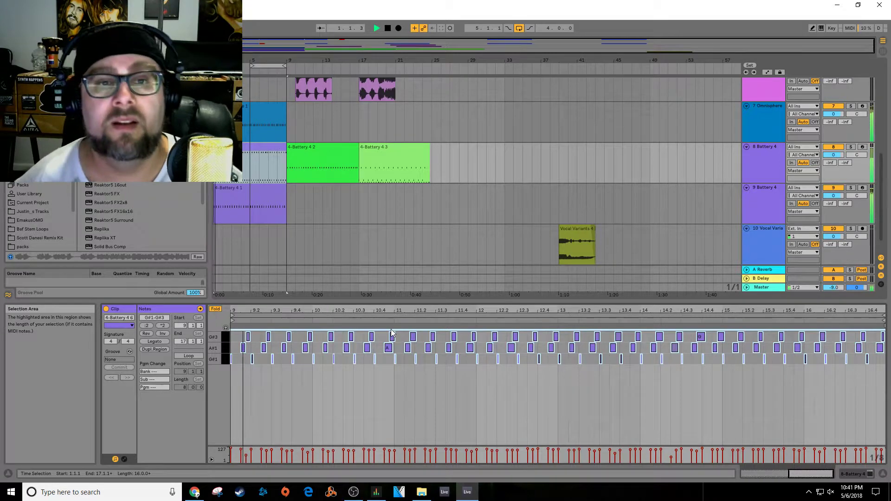
scroll(414, 221, "up", 5)
key("space")
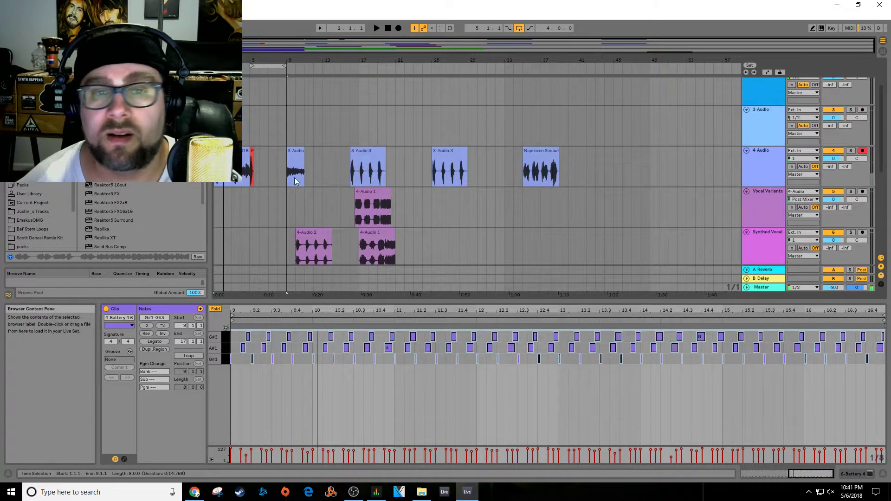
Step: Turn off Reaktor 6 FX and turn on Manipulator on the 4 Audio track while auditioning from bar 1
left_click(753, 171)
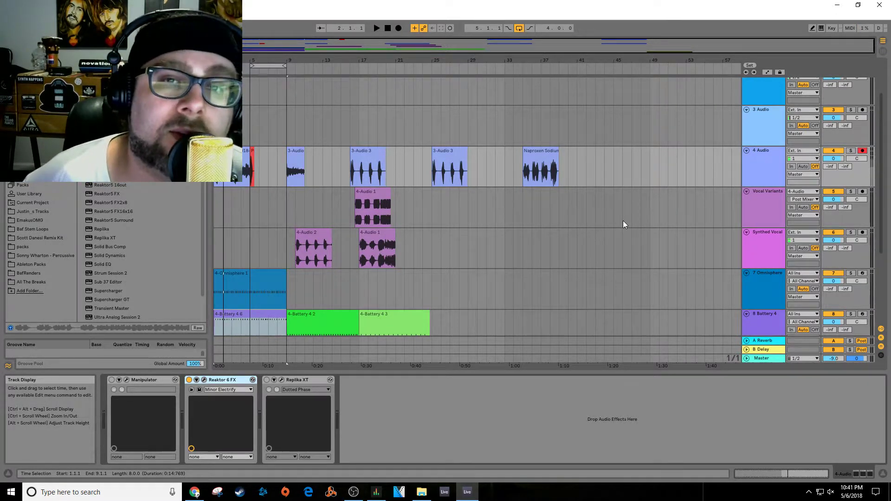
key("space")
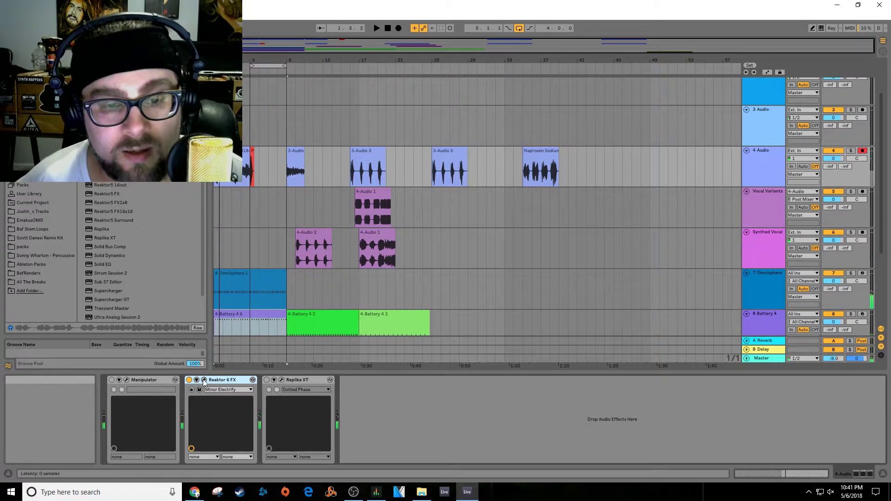
left_click(189, 380)
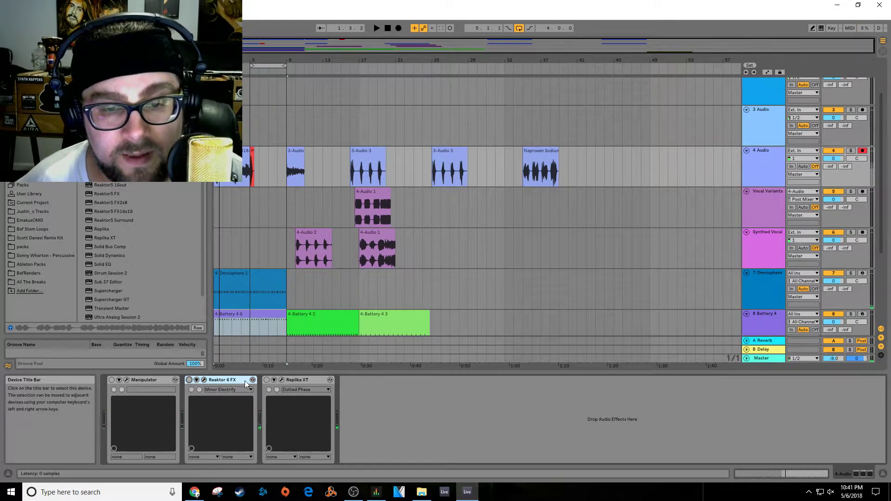
left_click(112, 380)
key("space")
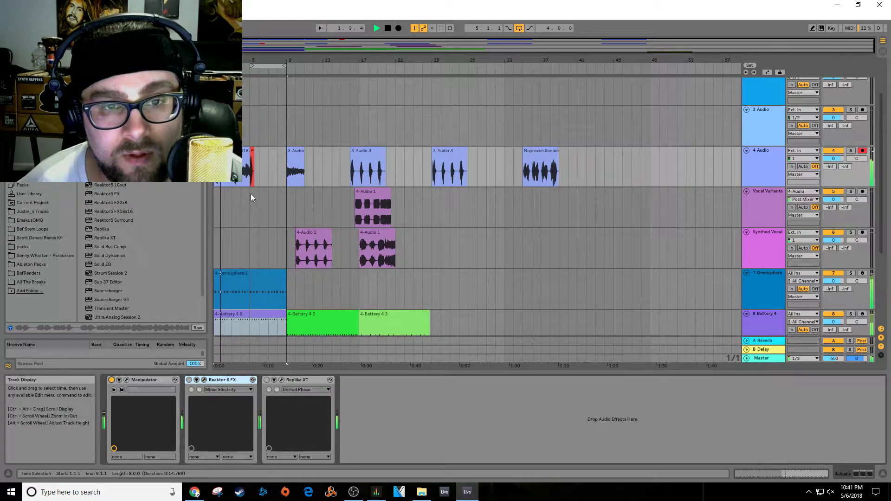
Step: Set the playback start to bar 5 and load the Subtle preset chorus never hurts in 4 Audio's Manipulator
left_click(251, 196)
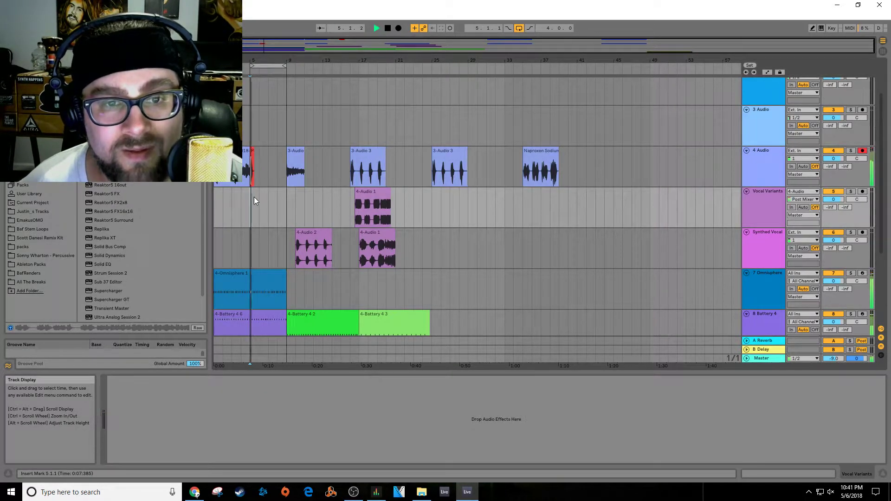
left_click(833, 160)
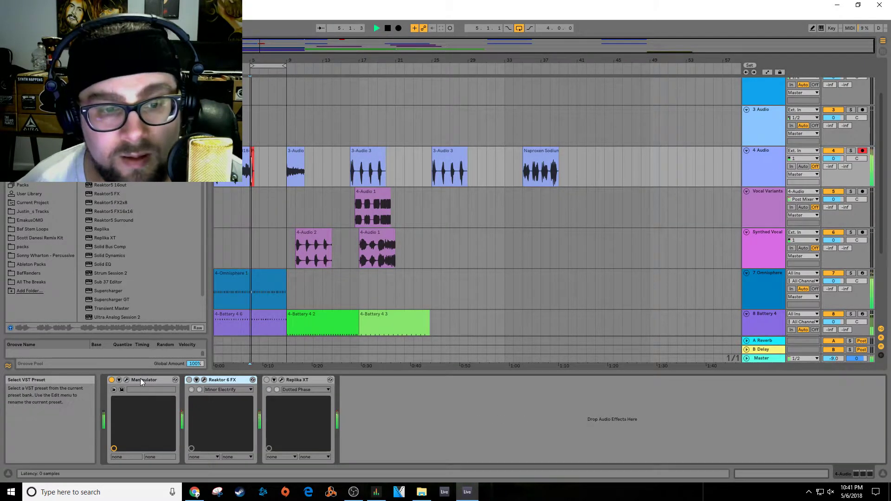
left_click(127, 379)
left_click(491, 135)
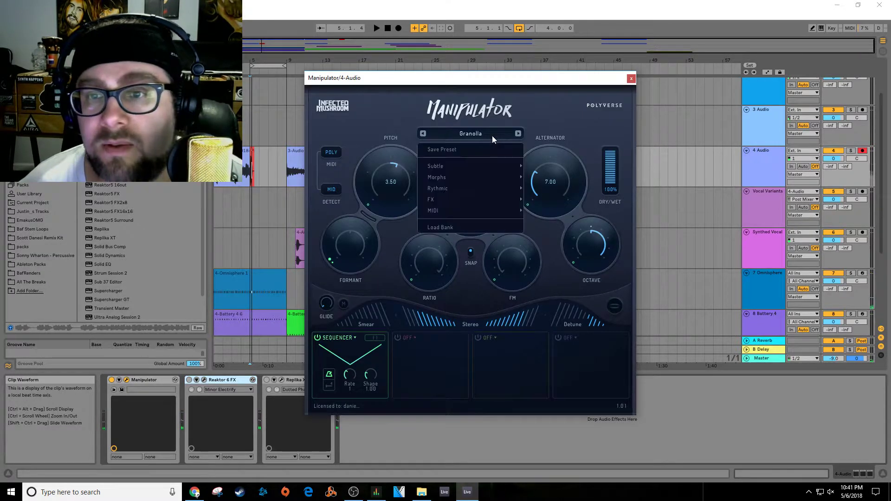
mouse_move(478, 162)
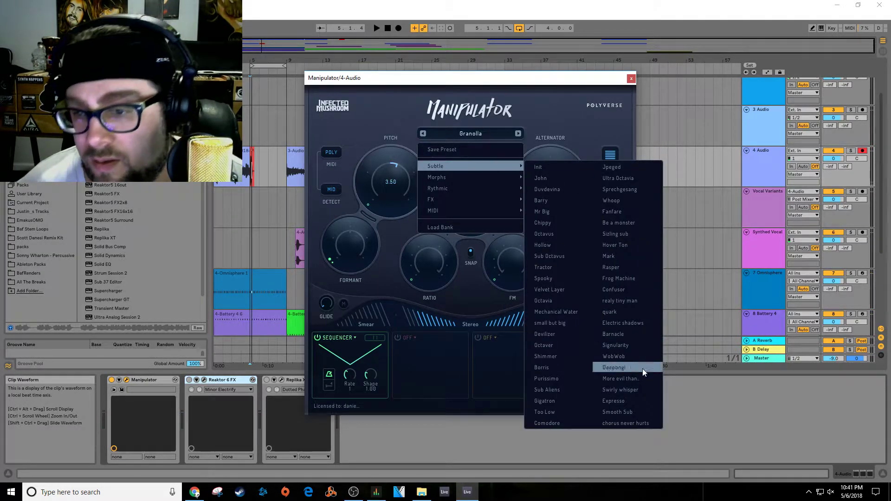
left_click(645, 422)
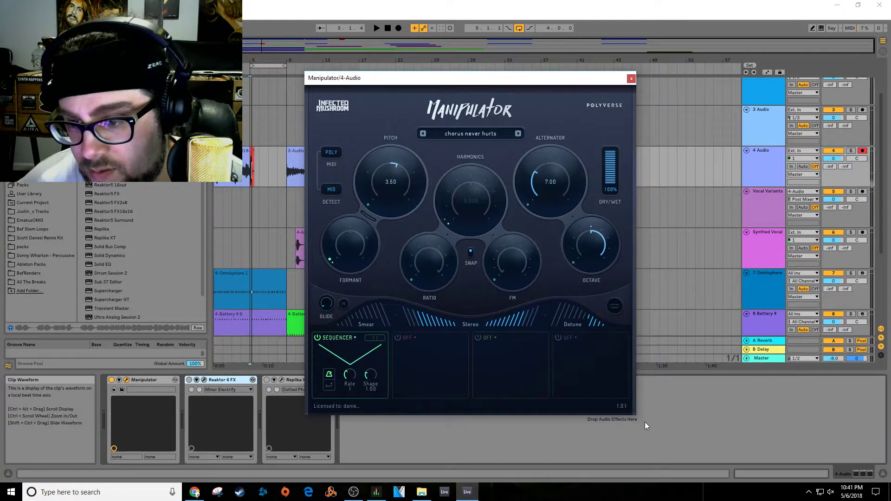
Step: Audition Manipulator's presets backward from chorus never hurts through Expresso, Swirly whisper and Deepongi to WobWob
left_click(423, 134)
key("space")
left_click(422, 134)
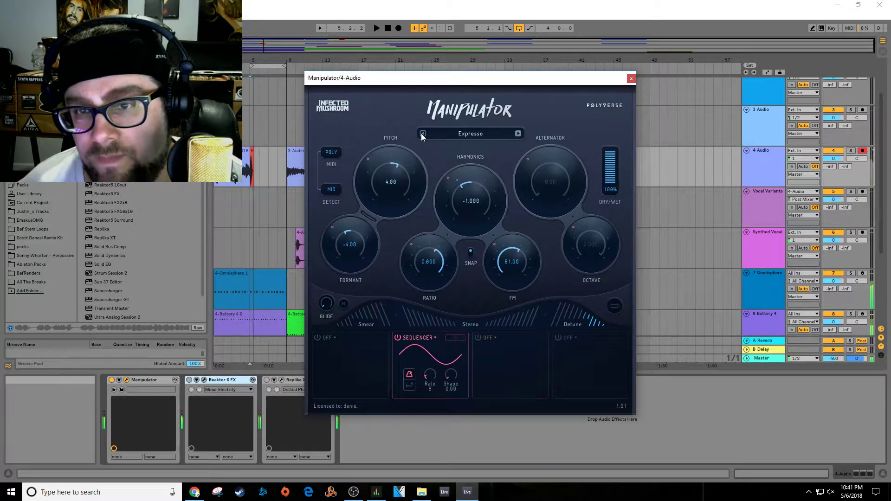
left_click(422, 134)
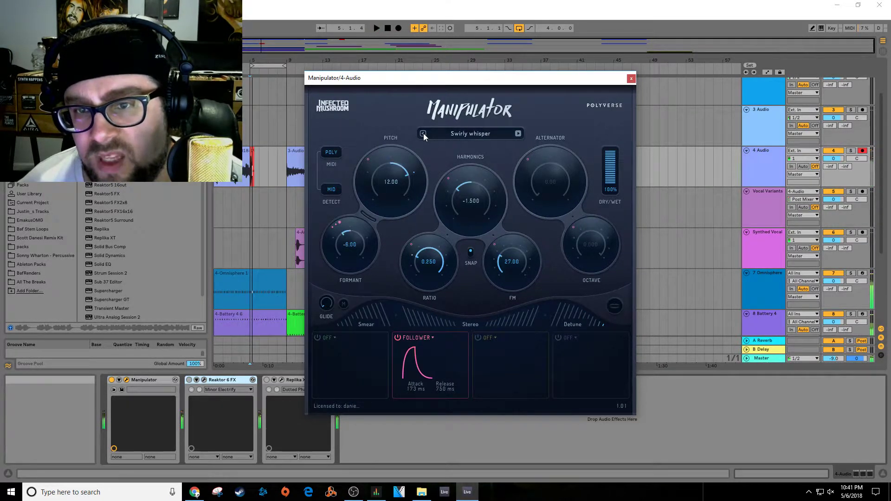
left_click(423, 133)
left_click(422, 134)
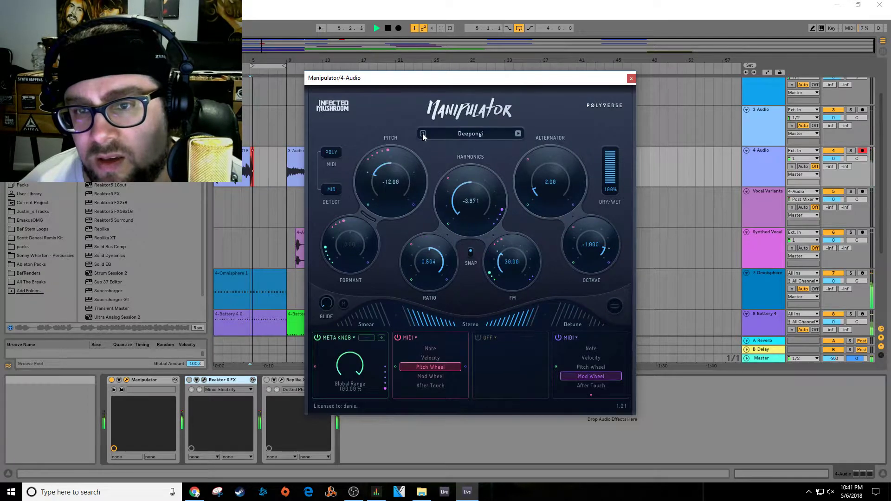
left_click(423, 134)
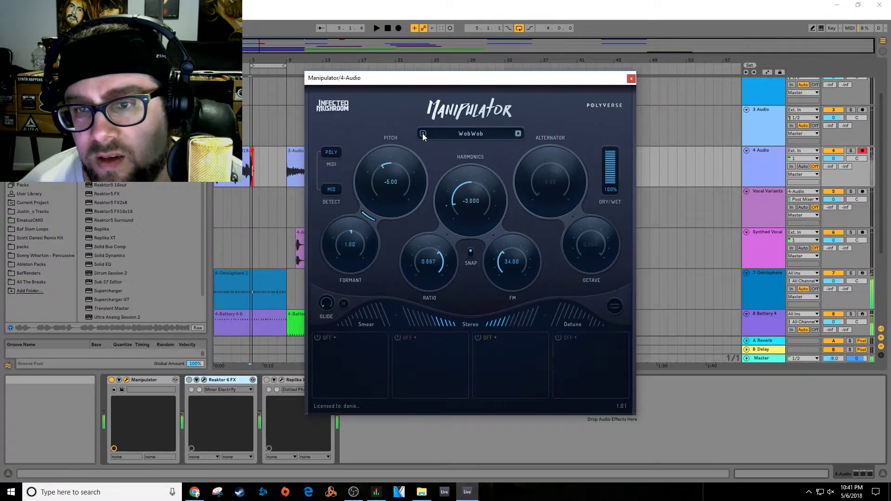
Step: Play the arrangement from bar 1 to audition the vocal with Manipulator's WobWob preset
left_click(216, 198)
key("space")
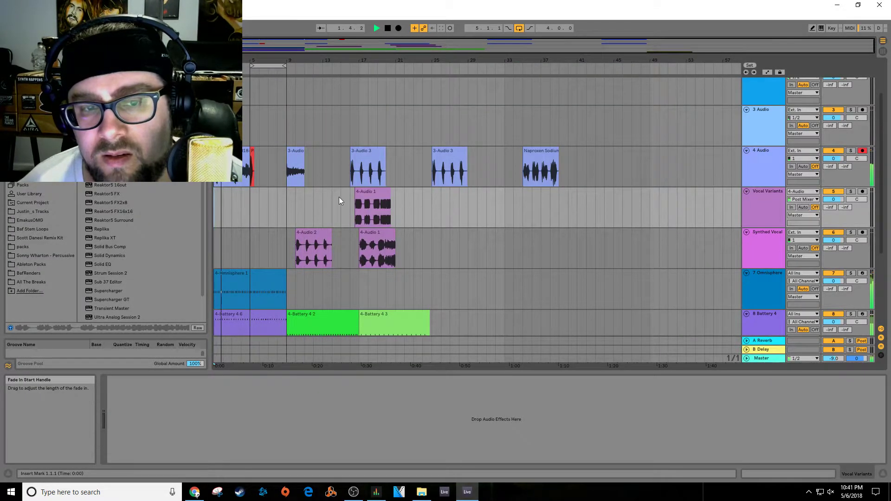
key("space")
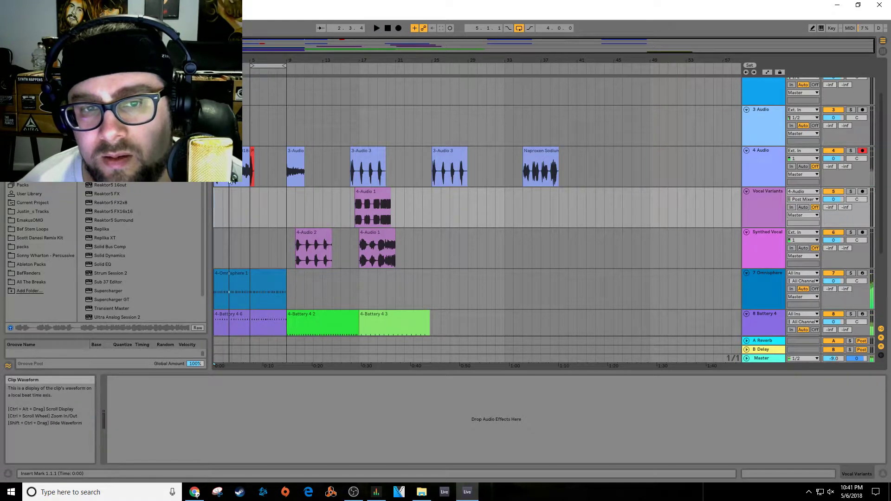
key("space")
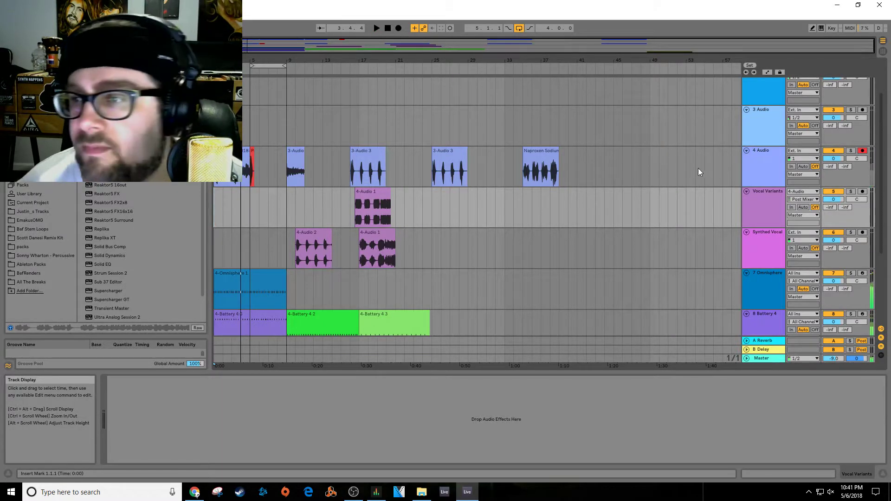
Step: Audition Manipulator's Signularity and Barnacle presets on 4 Audio, keep Barnacle loaded and close the plug-in window
left_click(776, 161)
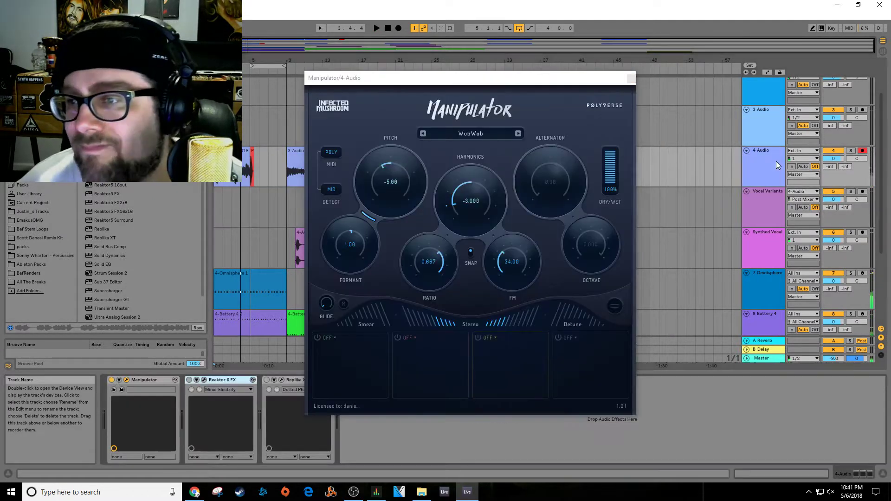
left_click(422, 134)
key("space")
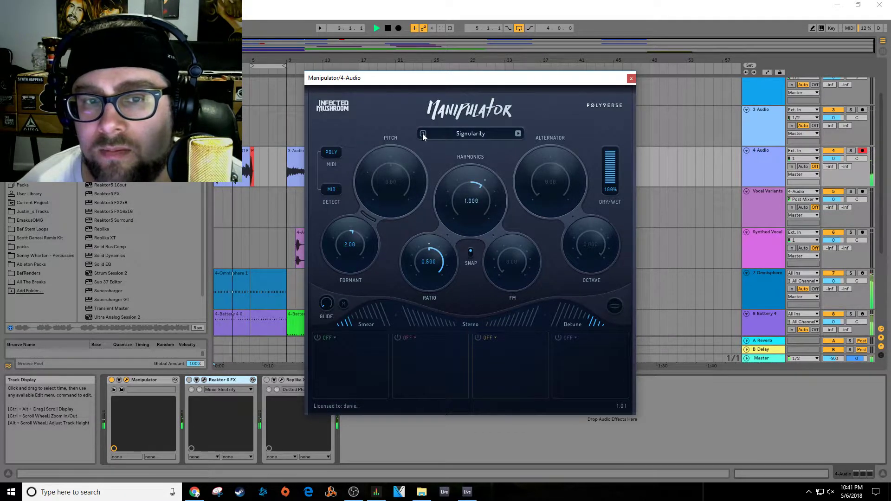
left_click(423, 134)
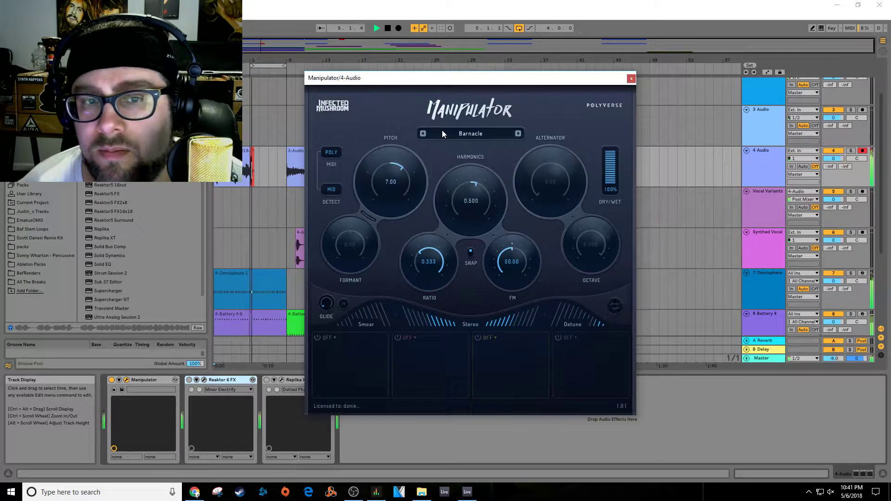
key("space")
left_click(631, 78)
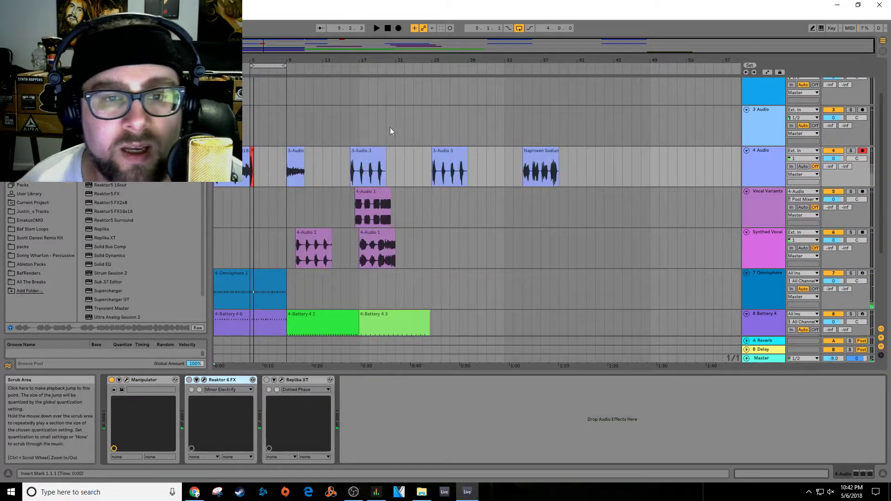
left_click(213, 201)
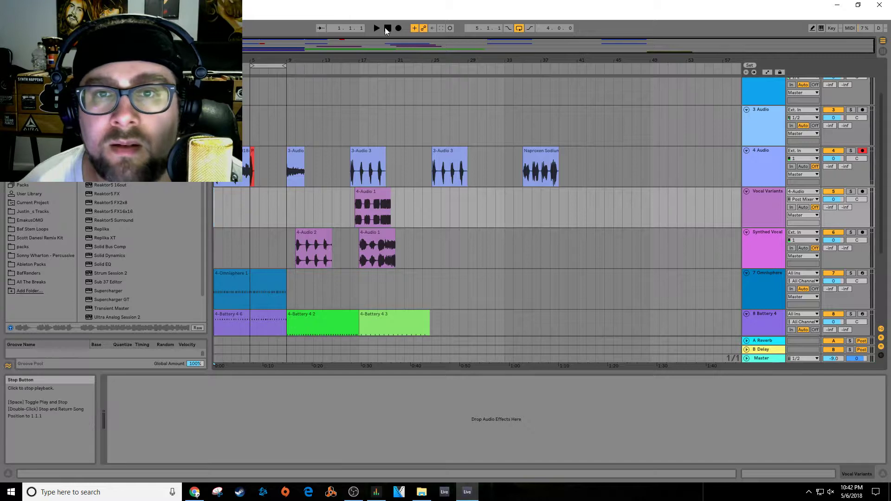
left_click(398, 29)
left_click(376, 29)
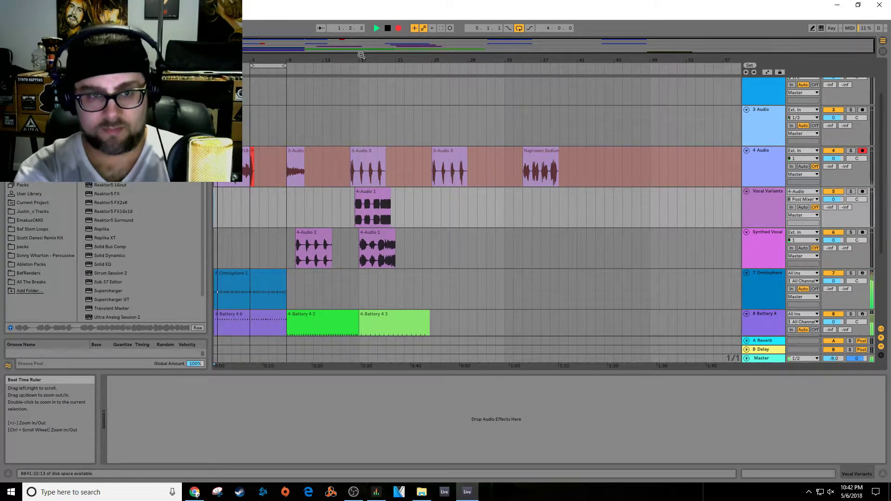
key("space")
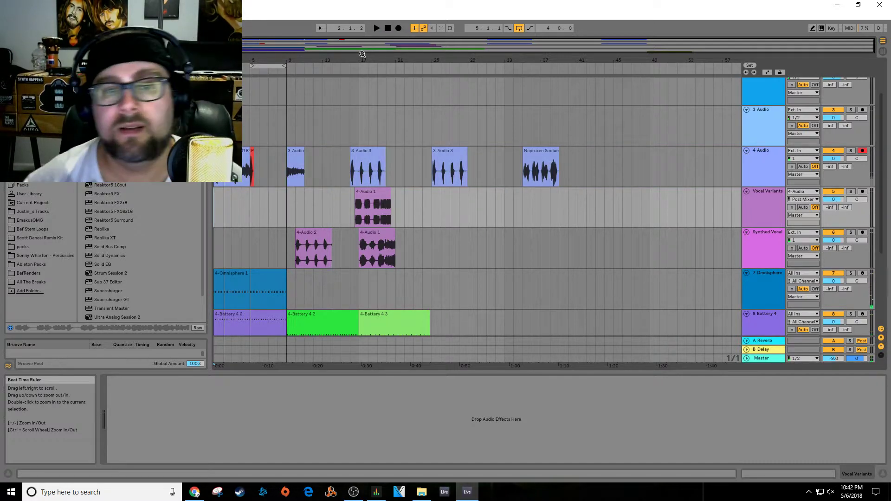
Step: Arm the Vocal Variants track and record the Manipulator-processed vocal onto it from bar 1 to just past bar 5
left_click(862, 191)
left_click(388, 27)
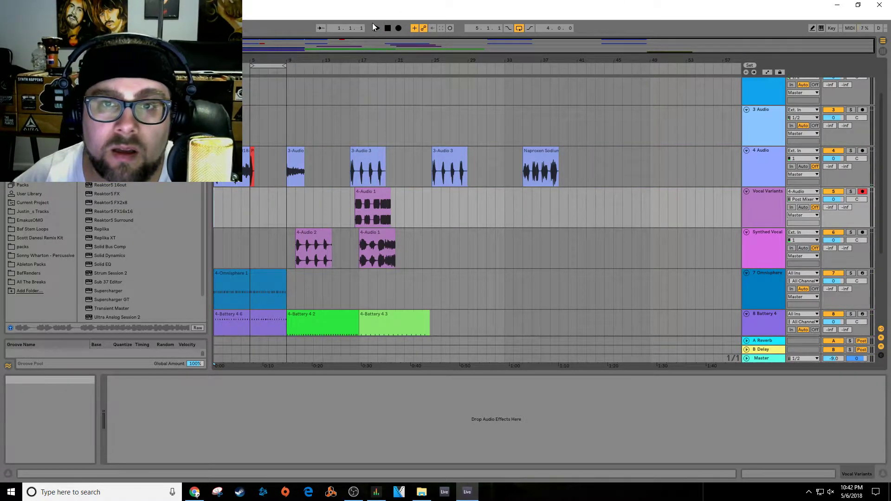
left_click(399, 28)
left_click(375, 28)
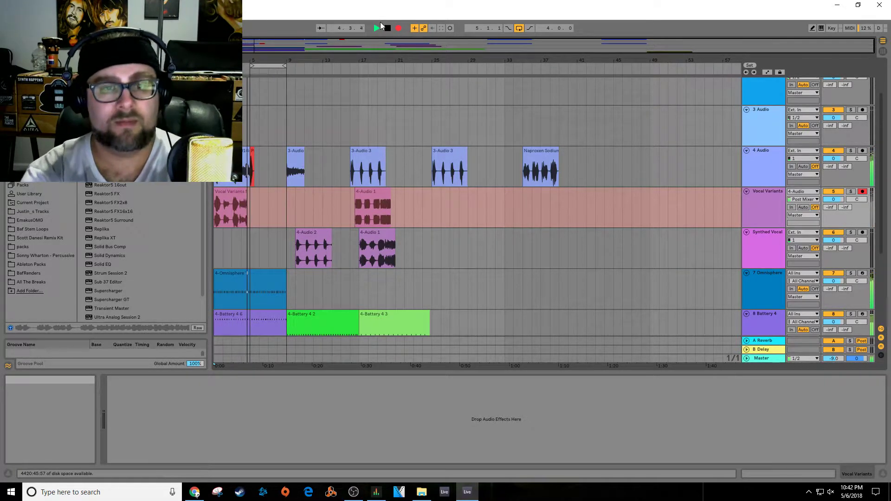
key("space")
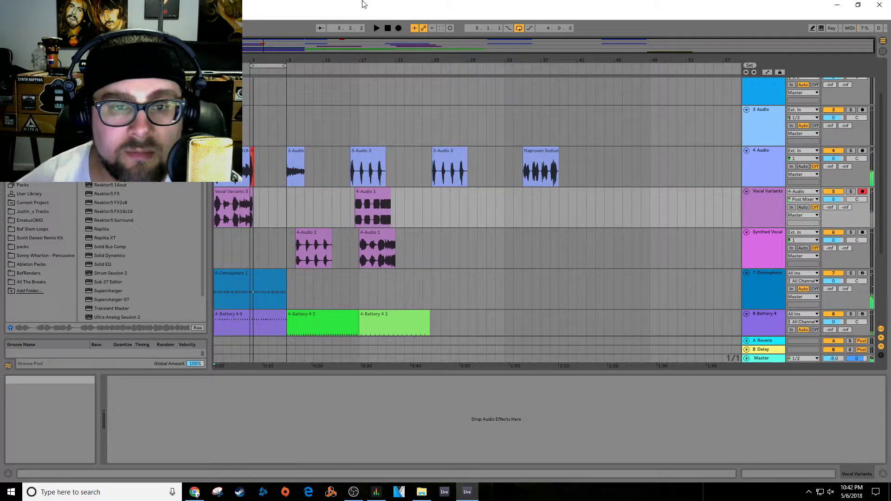
Step: Copy the tail of the Vocal Variants 5 recording past bar 5 and place the copy at bar 13 on the same track
left_click(248, 208)
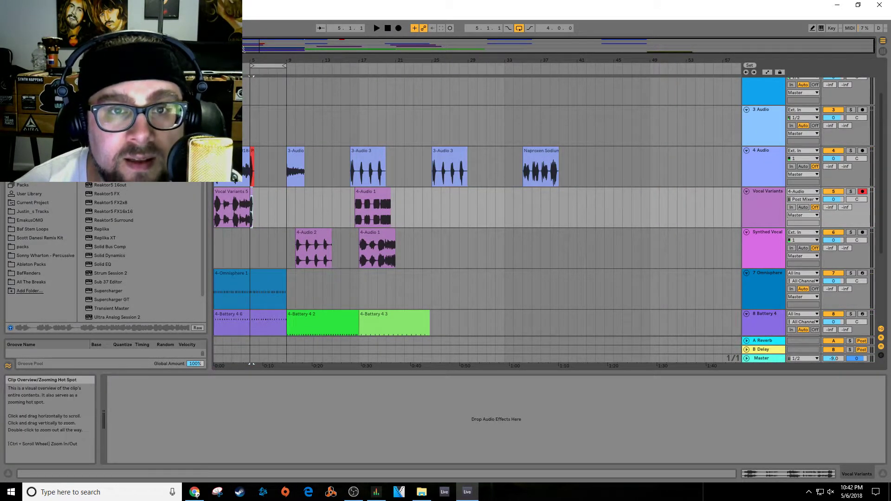
left_click_drag(253, 65, 281, 75)
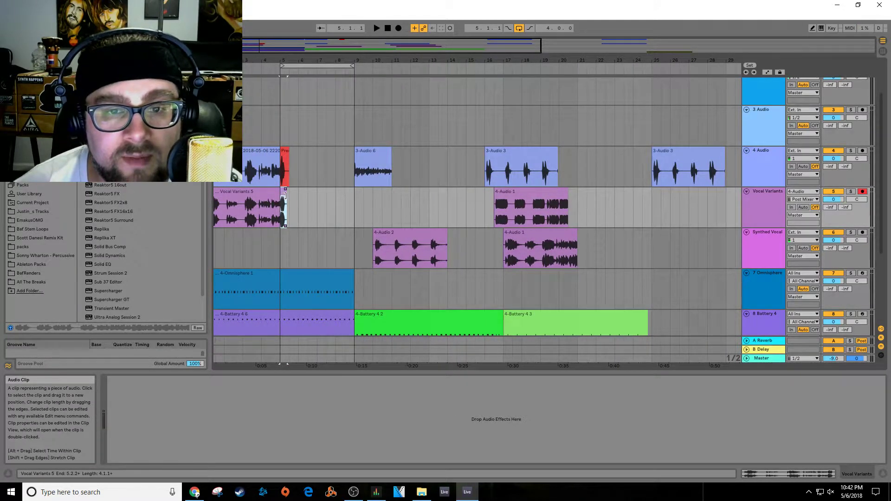
left_click_drag(280, 58, 299, 83)
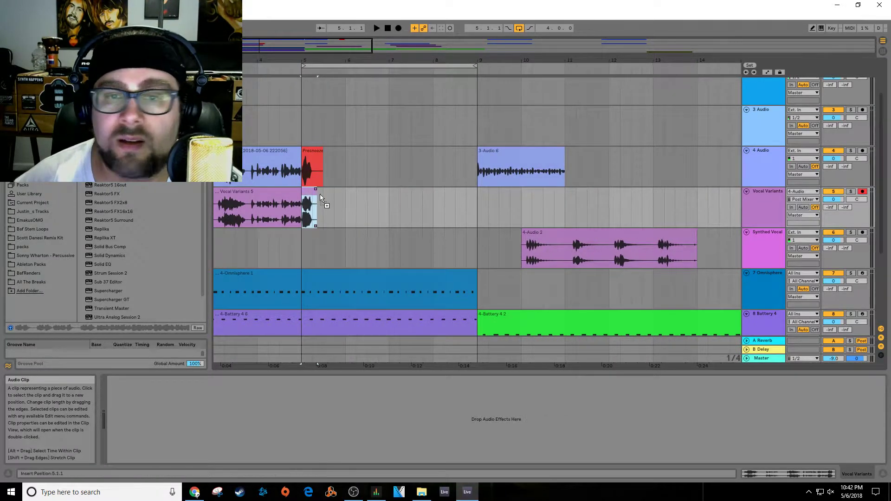
left_click_drag(321, 197, 430, 197)
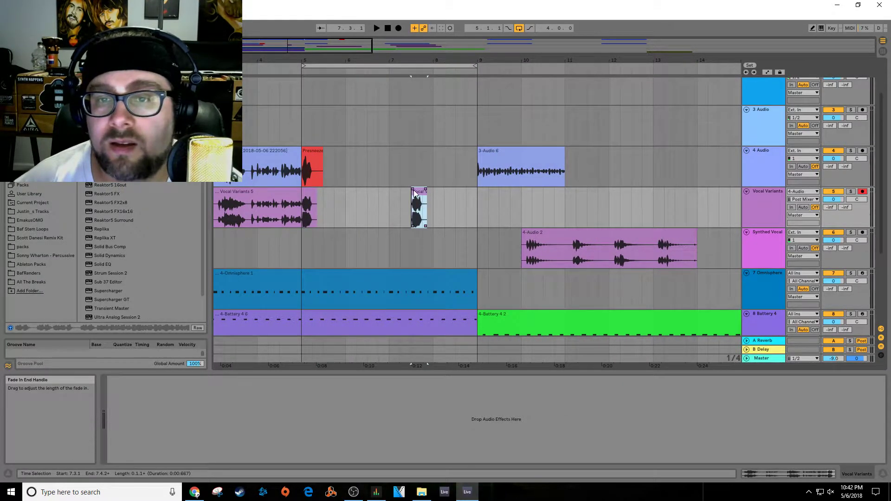
left_click_drag(431, 194, 672, 194)
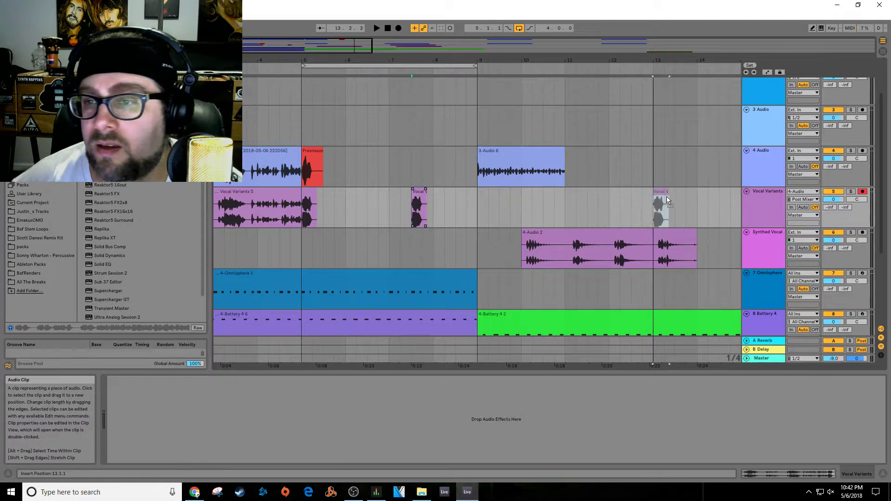
Step: Move the main Vocal Variants 5 clip to bar 9, directly before its copied tail
left_click(308, 204)
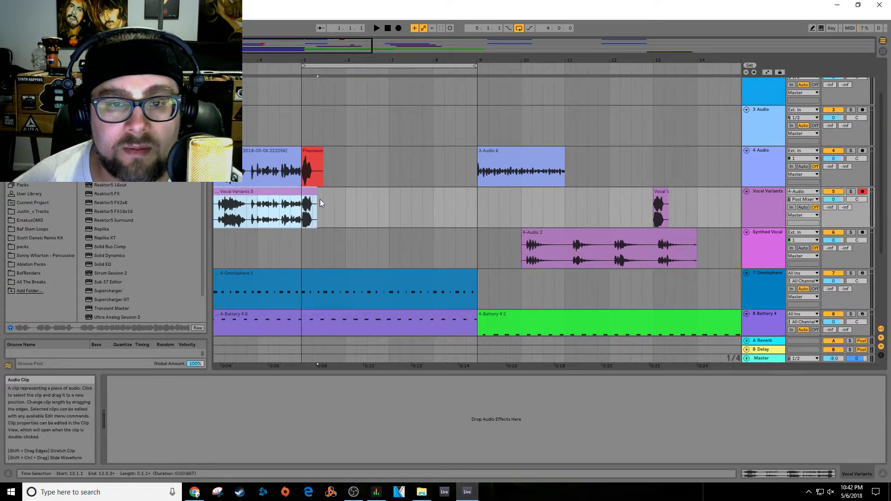
left_click_drag(317, 203, 628, 199)
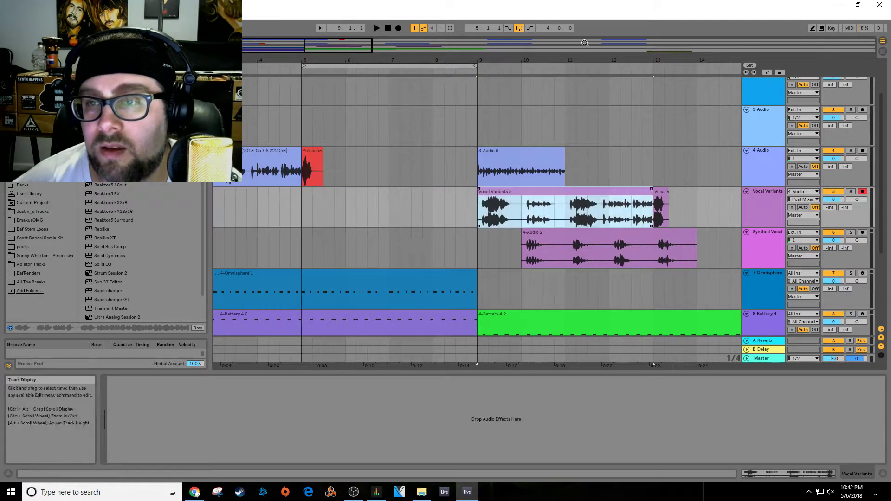
scroll(257, 85, "down", 5)
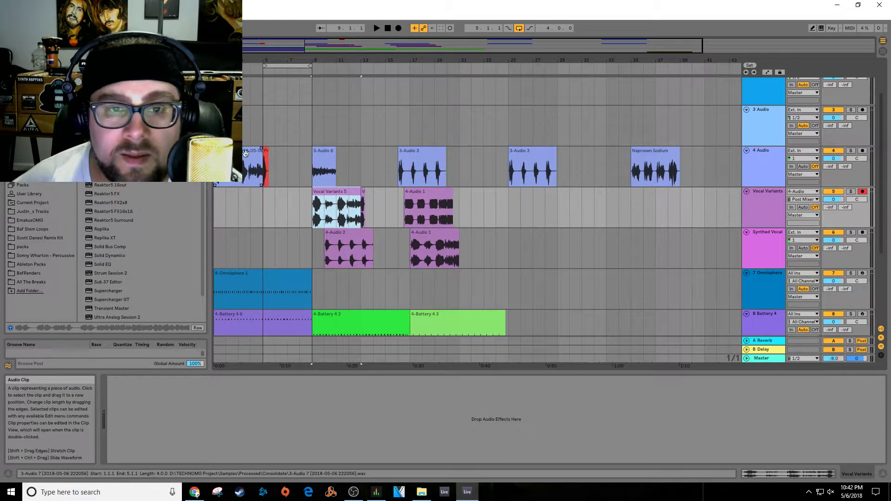
Step: Move the short red clip on 4 Audio from bar 5 to bar 23 and play it from there
left_click(462, 153)
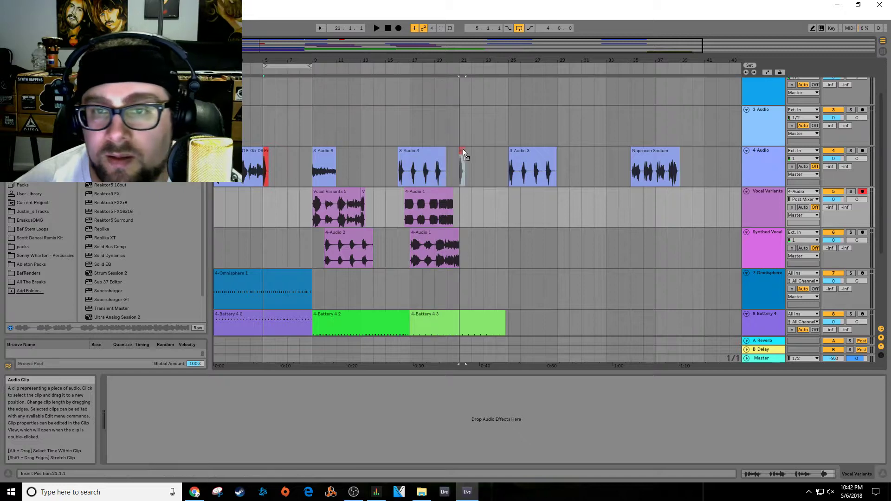
left_click_drag(463, 149, 486, 152)
key("space")
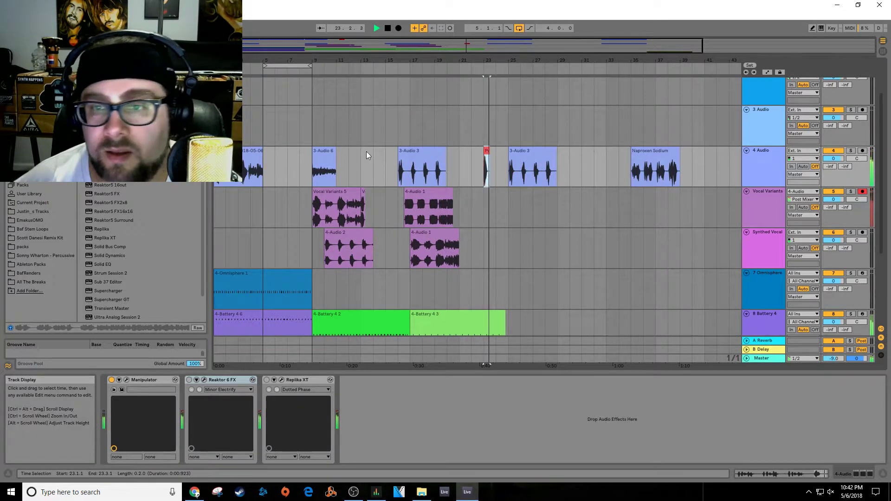
Step: Play the 4 Audio vocal from bar 25 with the track's Manipulator window open
left_click(509, 196)
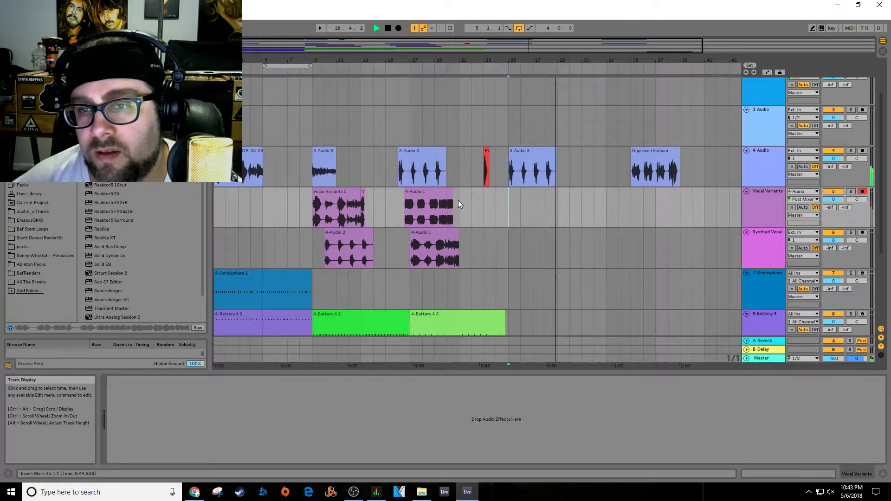
key("space")
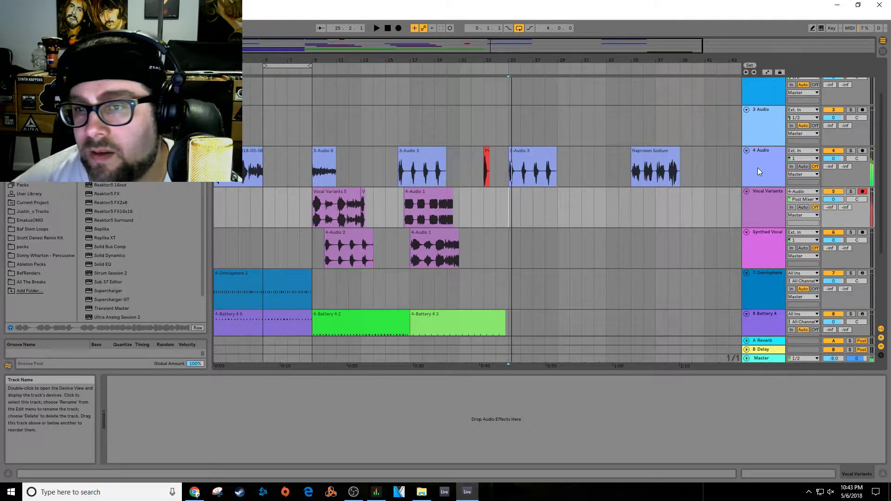
left_click(758, 170)
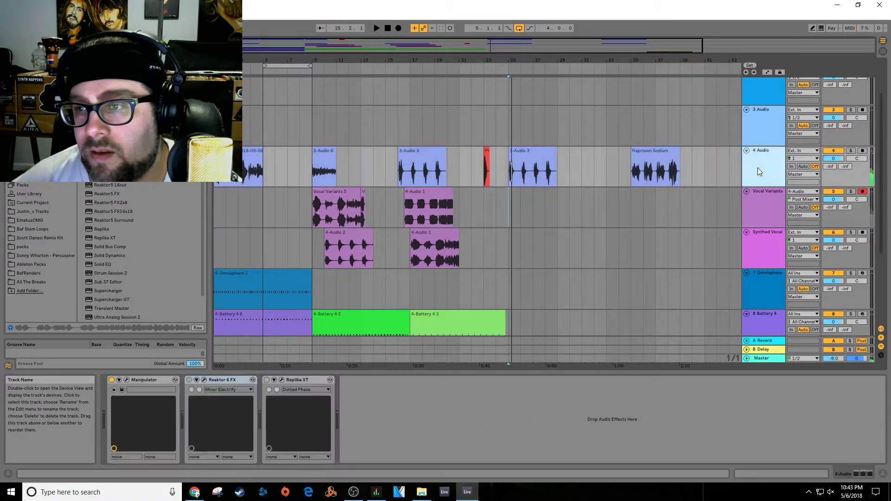
left_click(126, 379)
key("space")
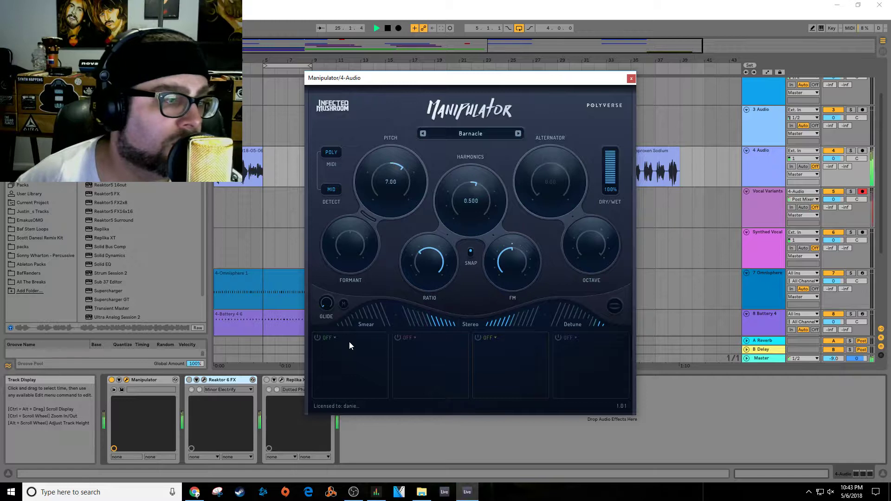
Step: Audition Manipulator's subtle presets backward from Be a monster through Fanfare and Whoop to Sprechgesang
left_click(482, 134)
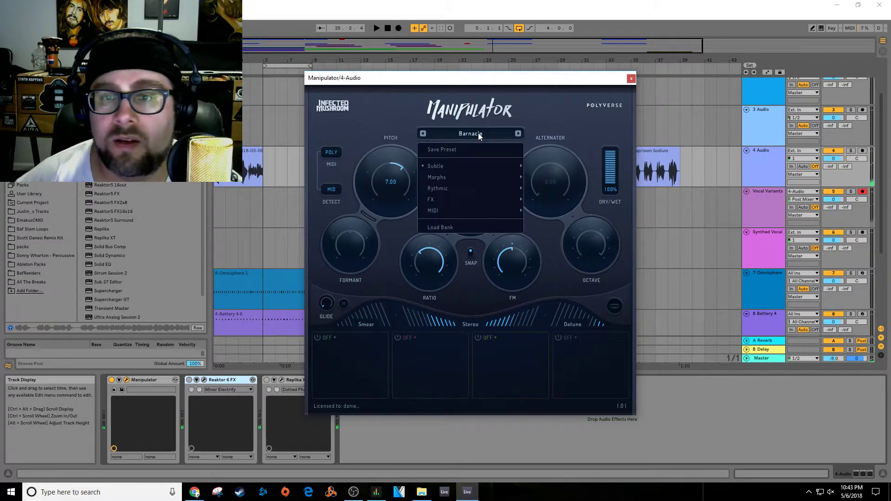
mouse_move(493, 166)
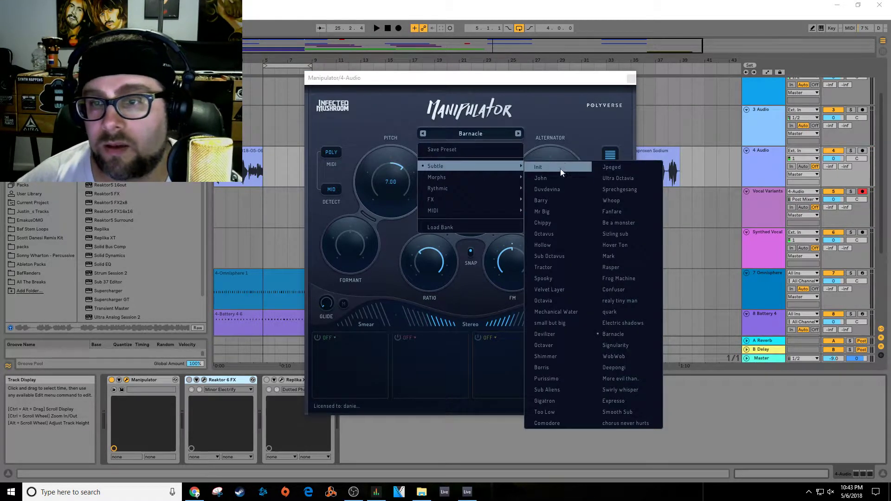
left_click(624, 224)
left_click(423, 134)
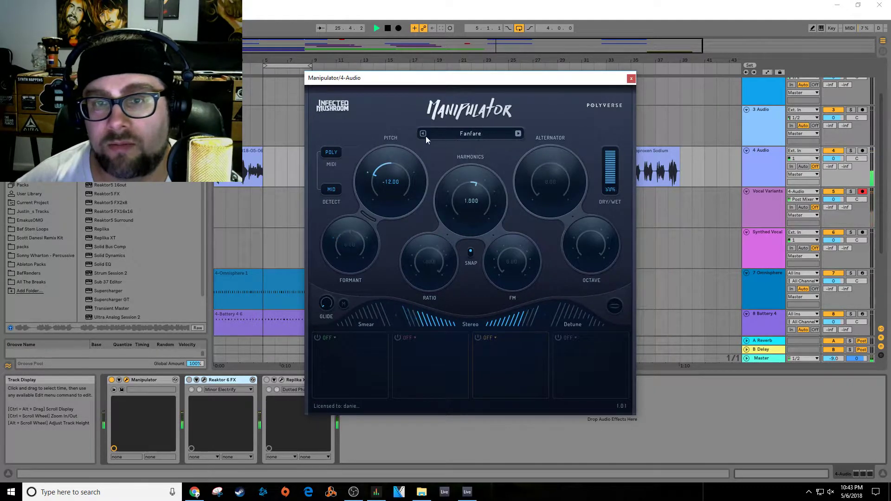
left_click(423, 134)
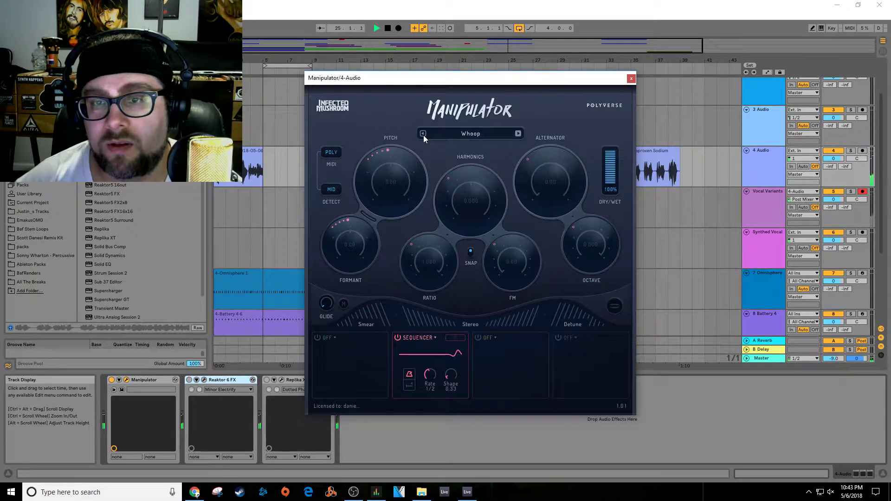
left_click(422, 134)
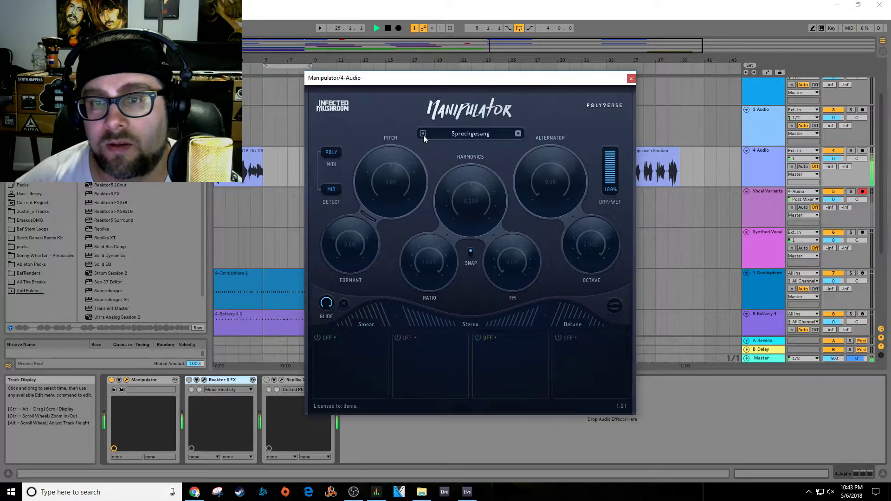
Step: Audition Manipulator's presets backward through Jpeged, Too Low and Sub Aliens, keep Purissimo loaded and close the plug-in window
left_click(423, 135)
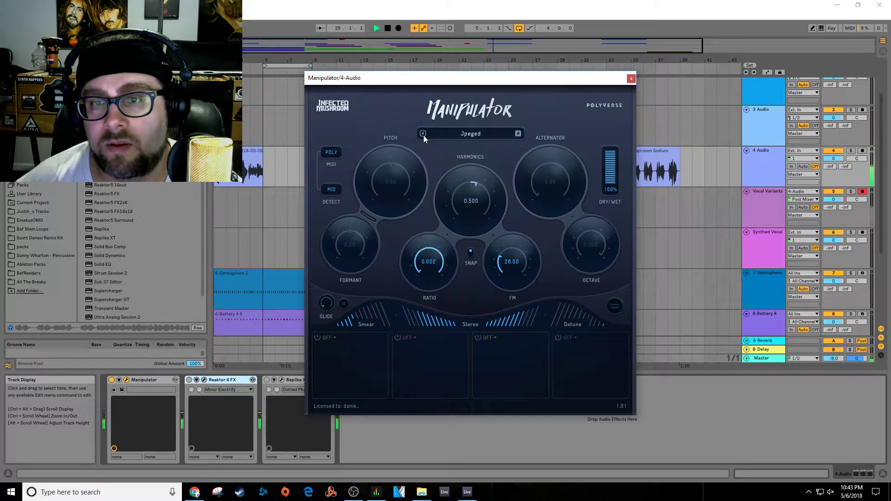
left_click(423, 134)
left_click(423, 134)
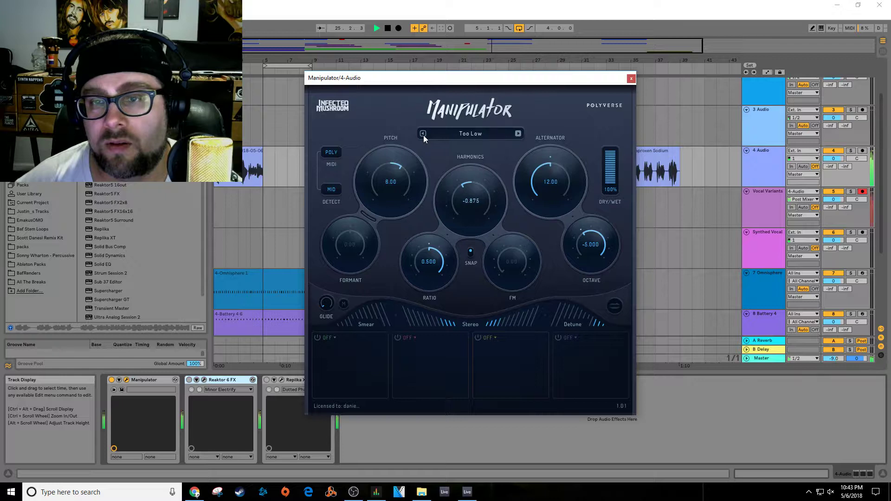
left_click(423, 135)
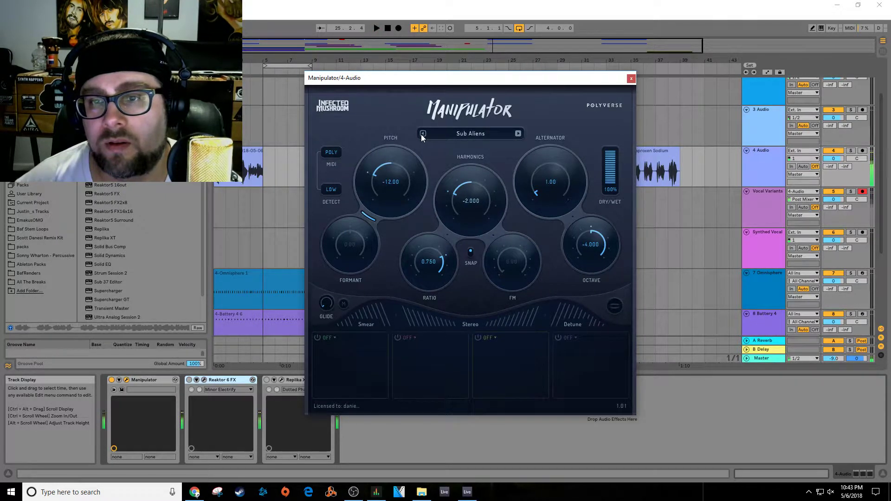
left_click(423, 134)
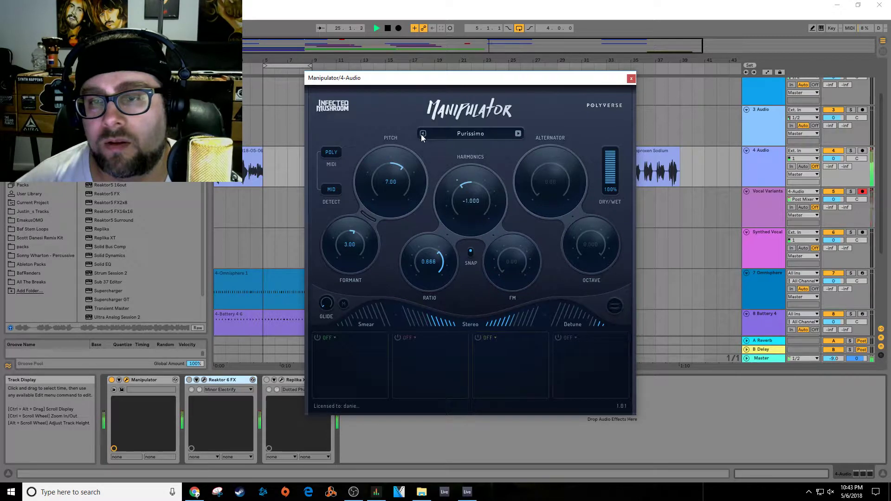
left_click(631, 79)
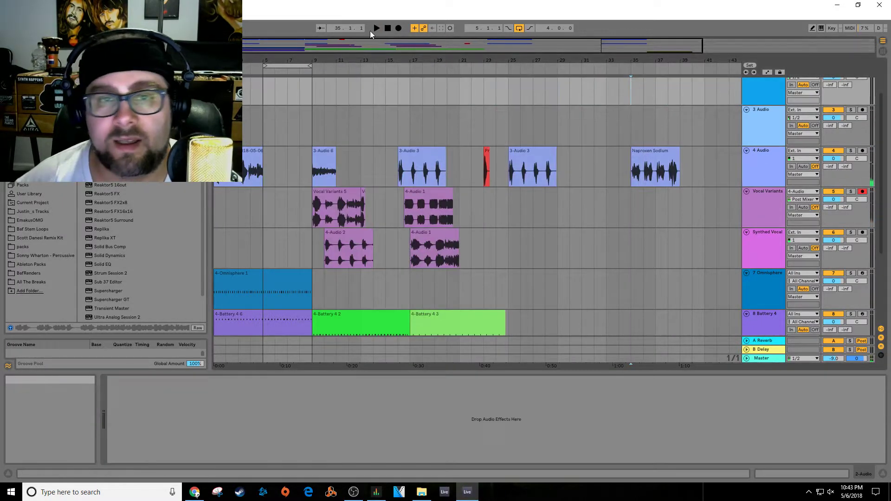
Step: Play the arrangement from bar 1 to audition the vocal with Manipulator's Purissimo preset
left_click(389, 29)
left_click(376, 28)
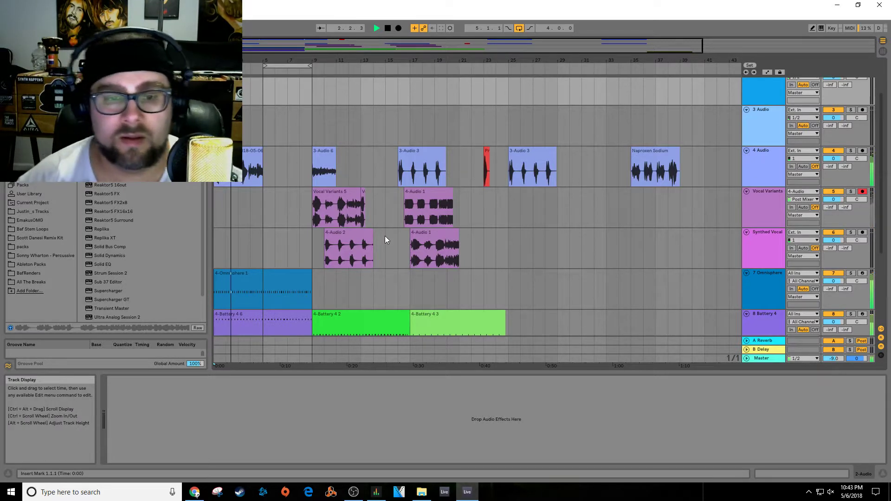
left_click(372, 238)
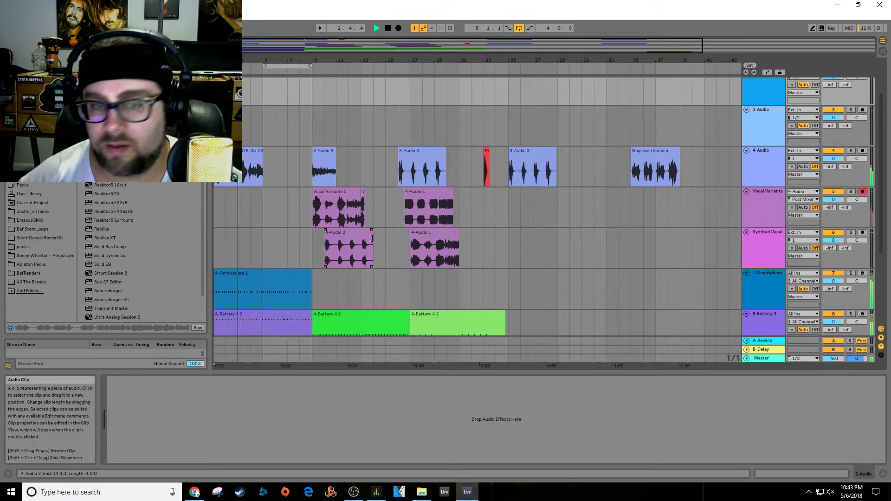
Step: Arm the Omnisphere track and play the arrangement again from bar 1 to just past bar 5
left_click(861, 273)
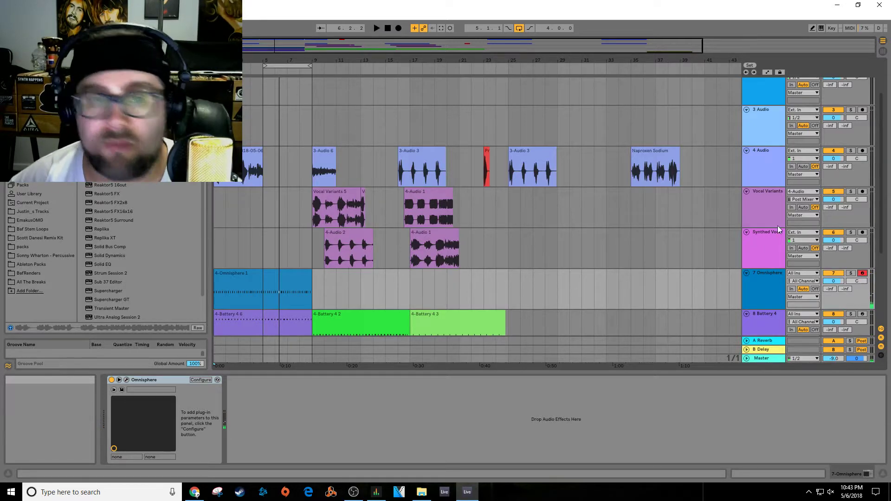
key("space")
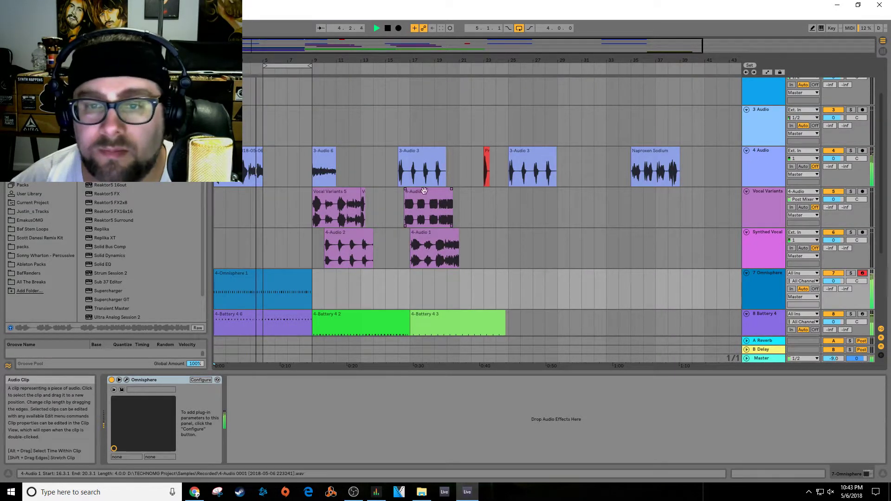
key("space")
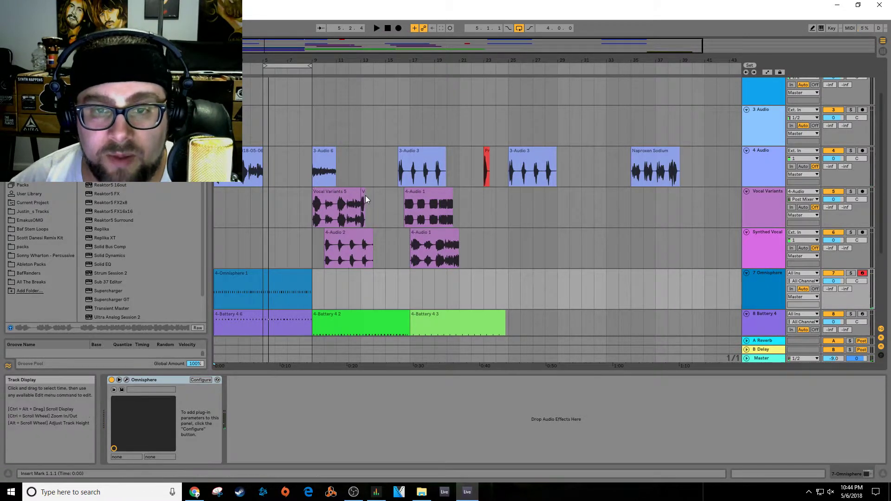
Step: Move the Vocal Variants track's short tail to bar 31, 4-Audio 1 to bar 26 and Vocal Variants 5 to bar 21, previewing the longer clips
left_click_drag(365, 196, 583, 204)
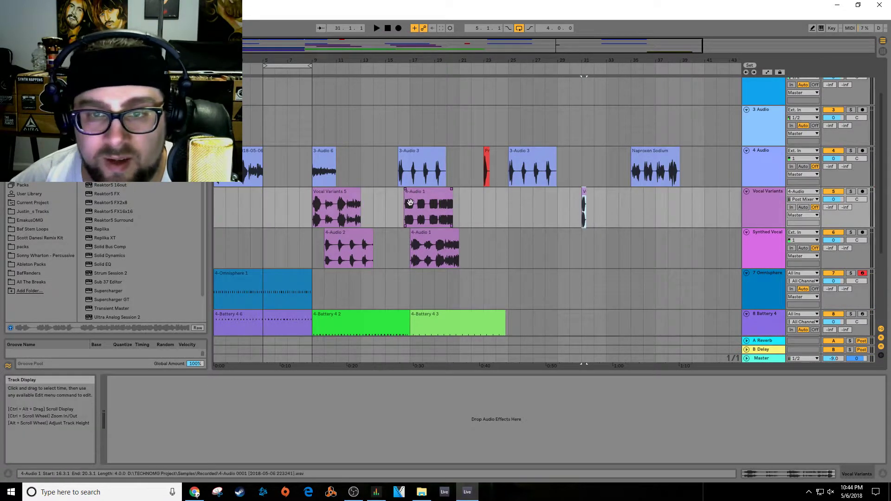
left_click_drag(445, 189, 535, 194)
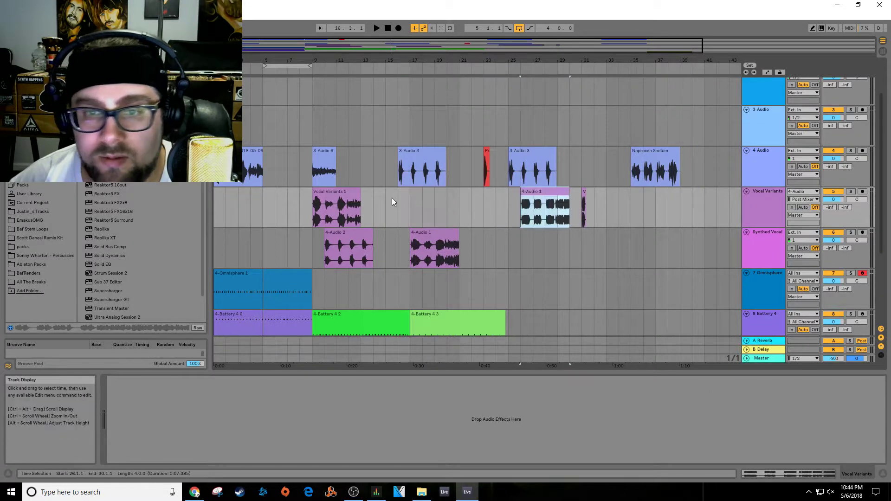
left_click(521, 210)
key("space")
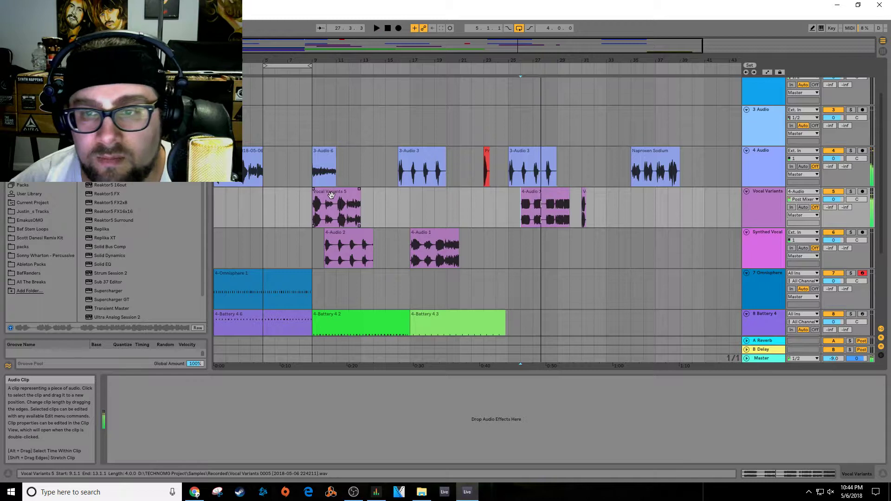
left_click_drag(330, 195, 469, 220)
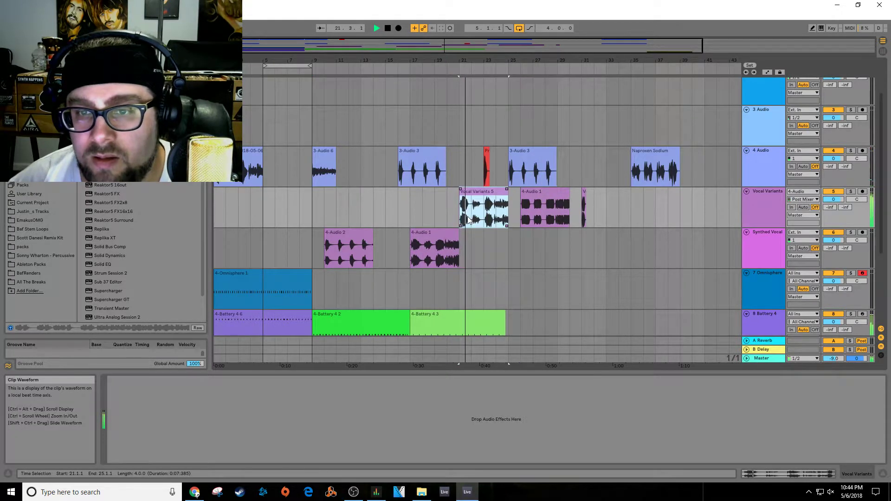
key("space")
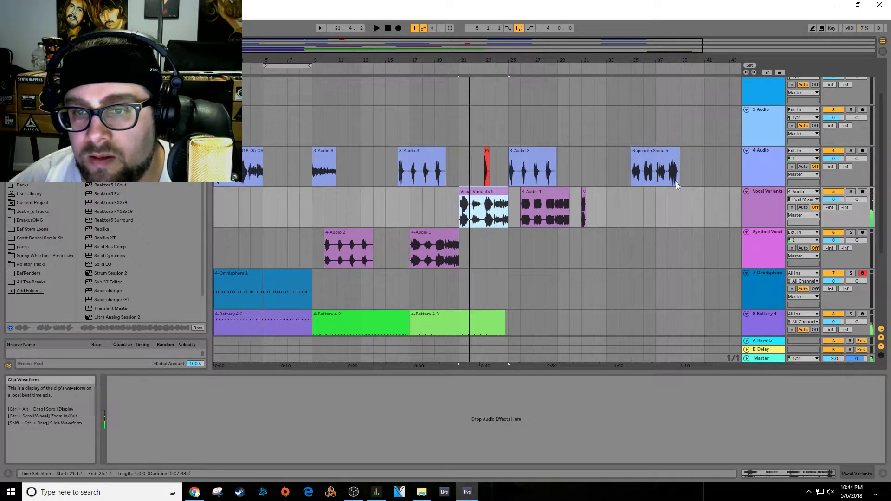
Step: Move the Naproxen Sodium clip on 4 Audio to bar 5, directly after the first vocal clip
left_click(664, 153)
left_click_drag(661, 152, 291, 172)
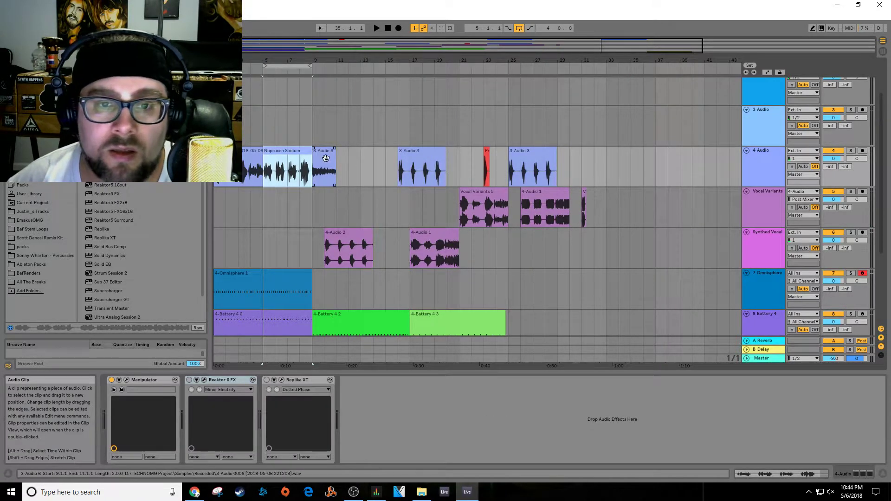
Step: Play from bar 9, duplicate the 3-Audio 6 clip to bar 11 on 4 Audio and move the first 3-Audio 3 clip to bar 13
left_click(310, 199)
key("space")
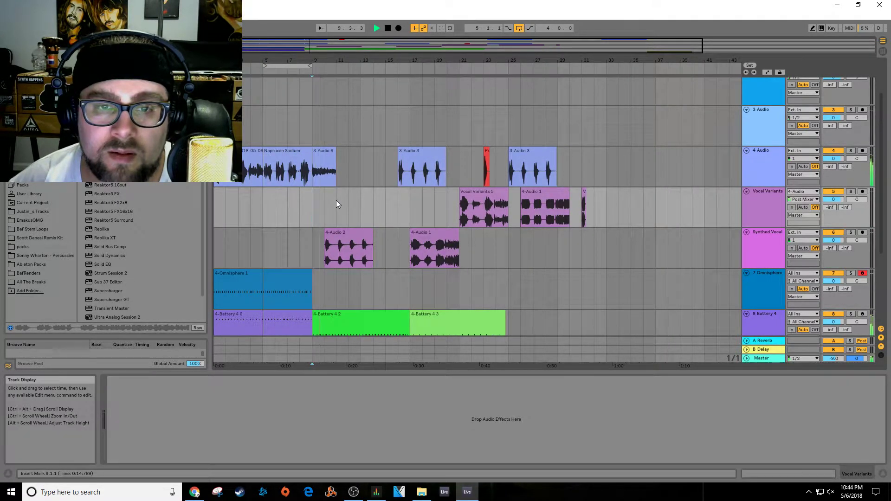
left_click(324, 153)
key("ctrl+d")
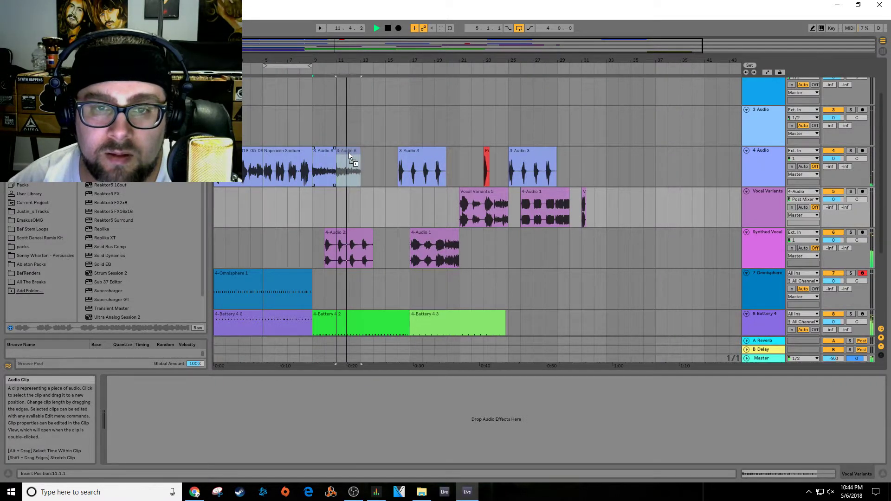
left_click_drag(424, 158, 388, 159)
key("space")
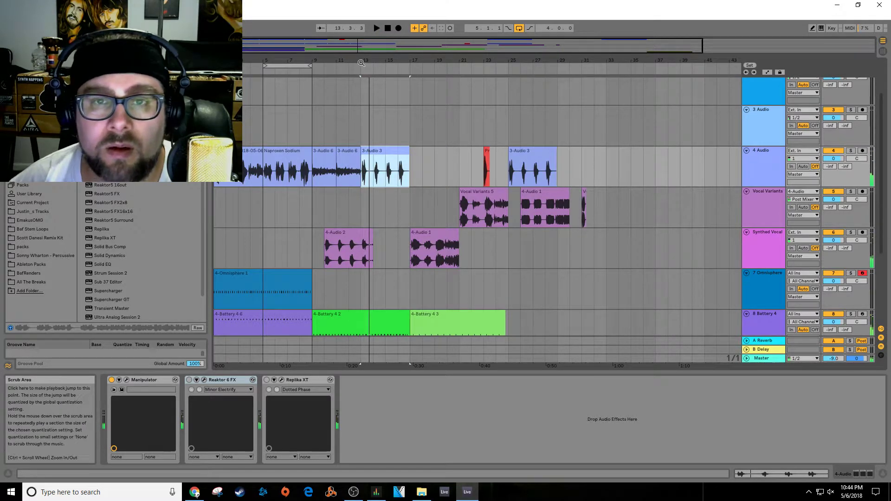
Step: Extend the arrangement loop to span 16 bars, from bar 1 to bar 17
left_click_drag(316, 69, 409, 69)
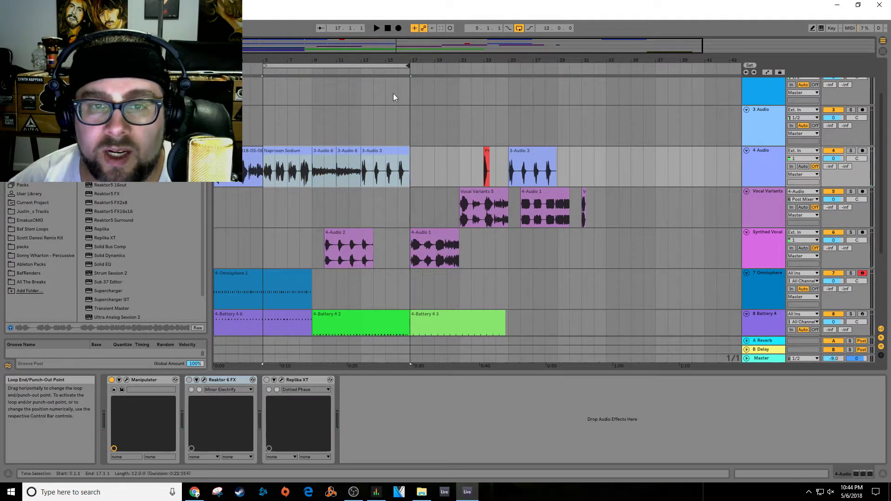
left_click_drag(263, 70, 215, 70)
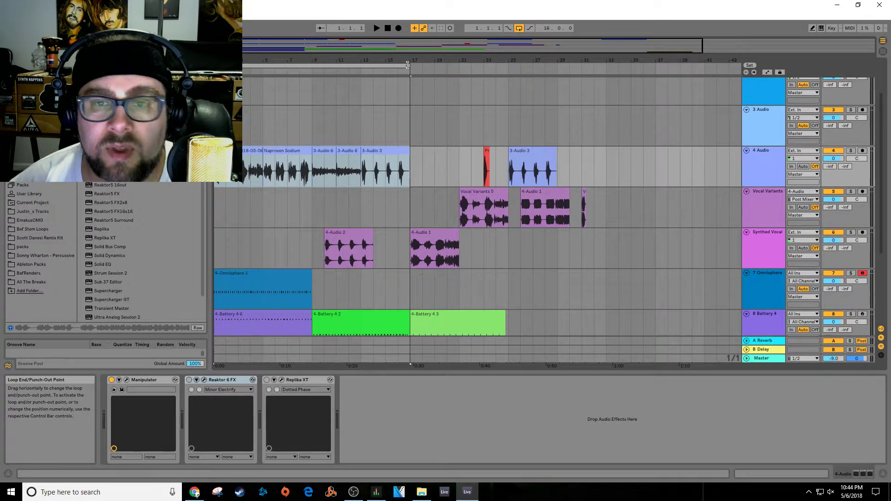
Step: Bypass Manipulator on the 4 Audio track, activate Reaktor 6 FX and open its plug-in window
right_click(765, 170)
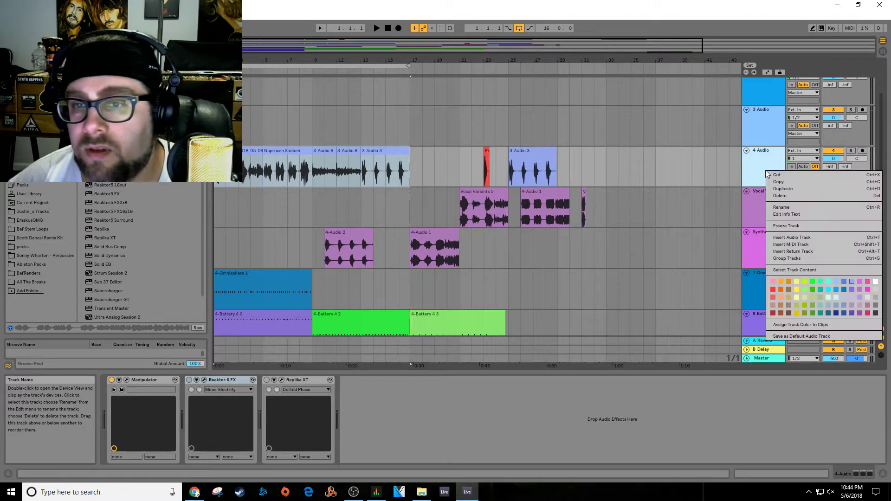
left_click(761, 158)
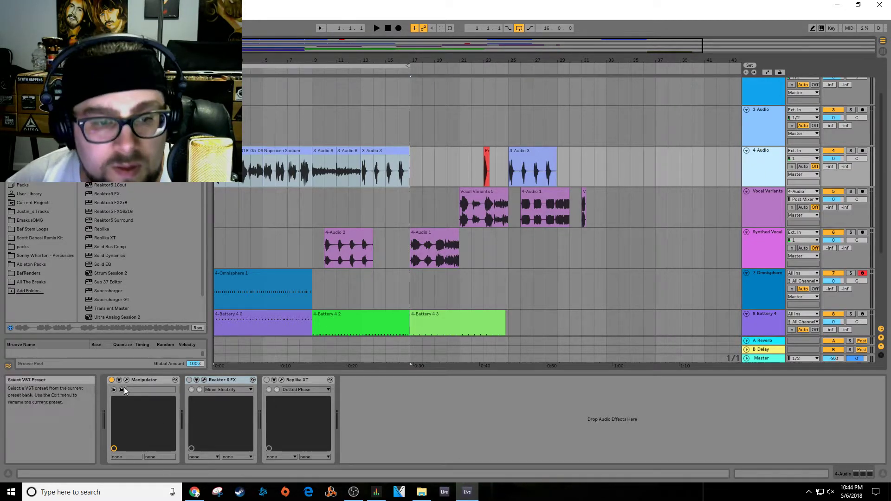
left_click(112, 380)
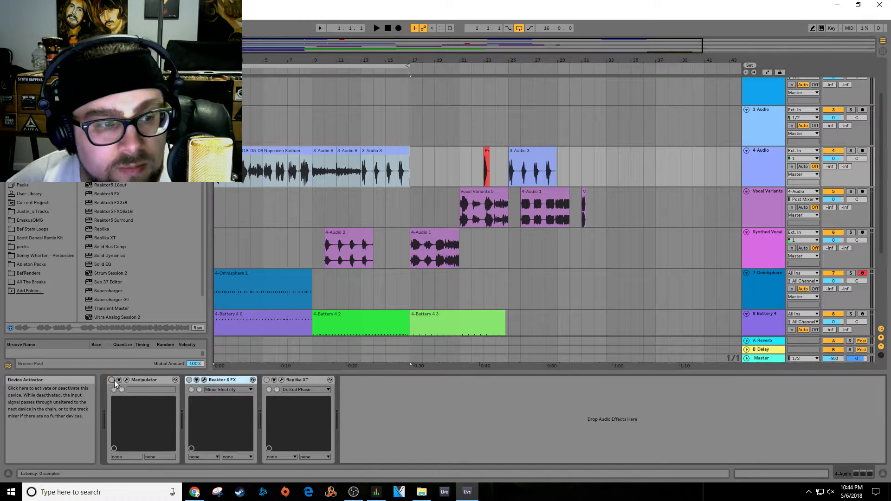
left_click(189, 380)
left_click(204, 381)
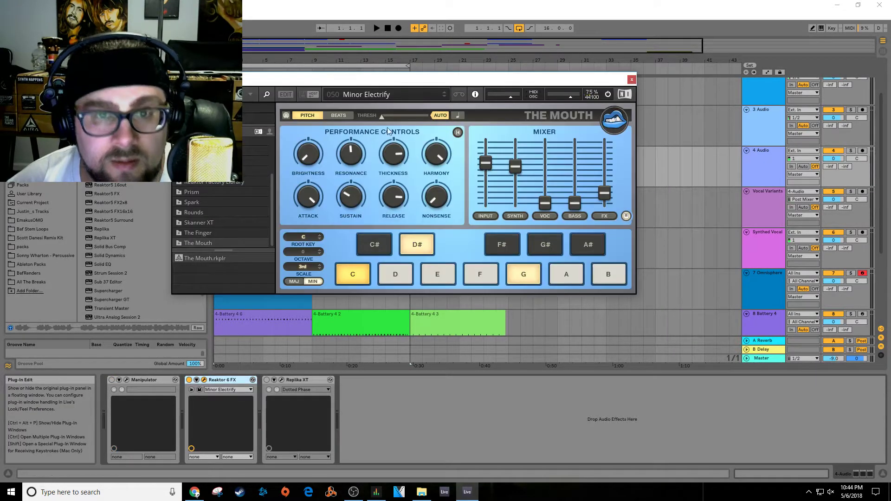
Step: Start playback from bar 1 and load The Mouth's GEILOMAT vocal effects preset
key("space")
left_click(408, 93)
mouse_move(407, 93)
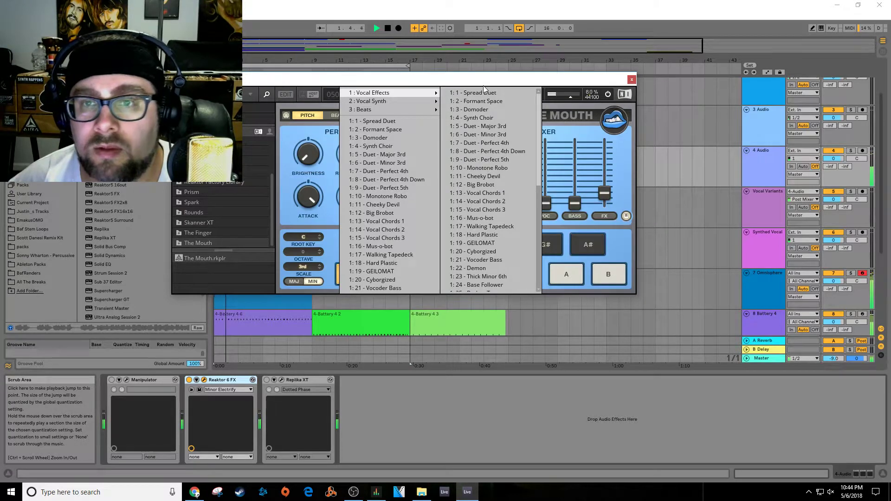
scroll(505, 194, "down", 4)
scroll(505, 190, "up", 1)
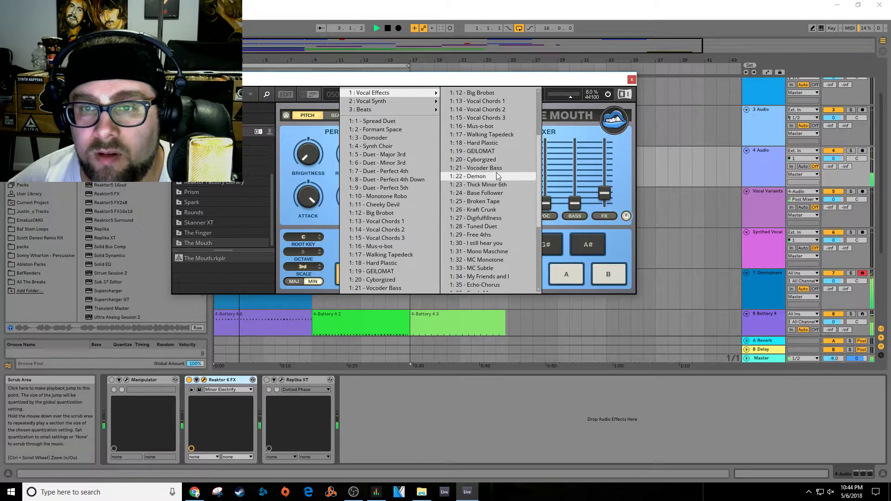
left_click(495, 150)
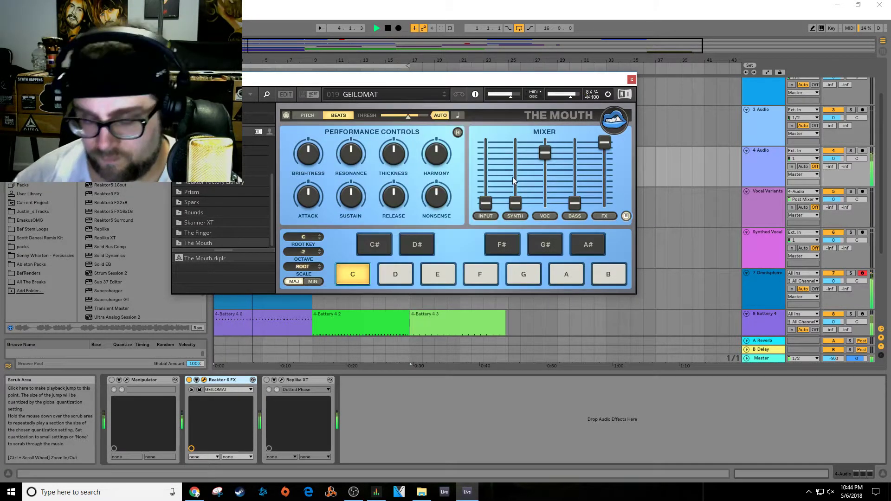
Step: Step backwards through The Mouth's presets during playback, auditioning Mus-o-bot and Vocal Chords 1 on the way to Monotone Robo
left_click(445, 94)
left_click(446, 94)
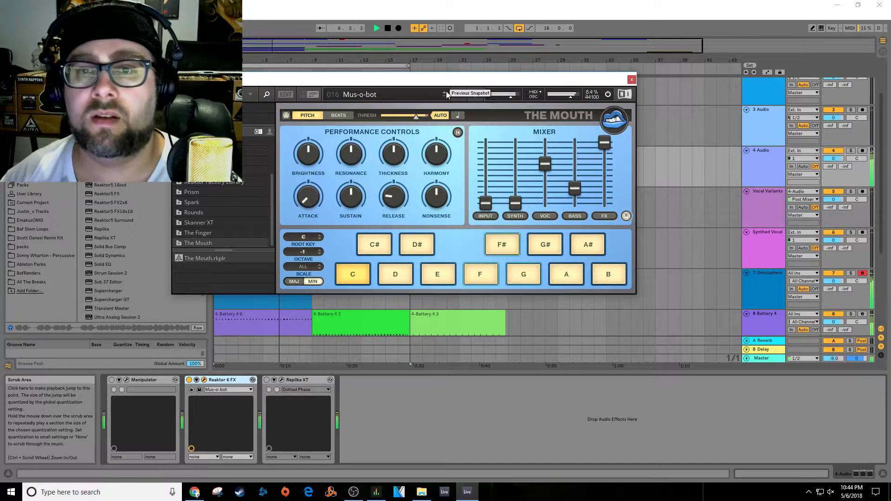
left_click(445, 94)
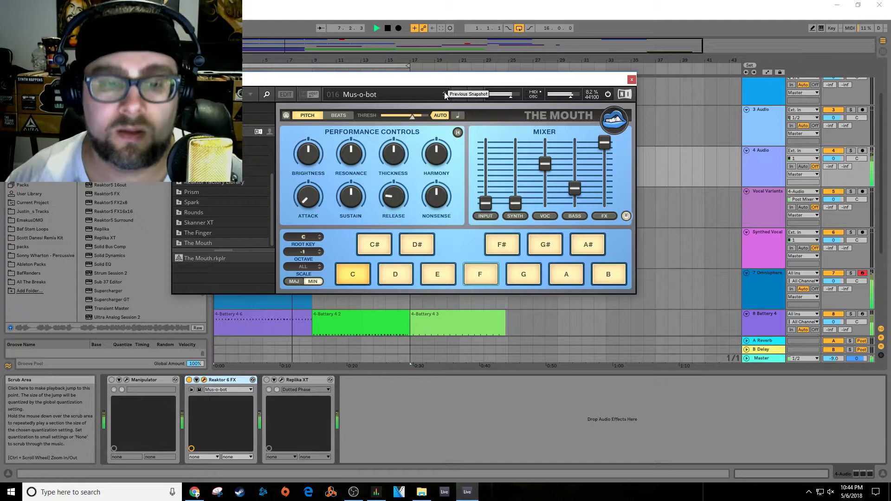
left_click(446, 94)
left_click(446, 94)
left_click(446, 94)
left_click(445, 94)
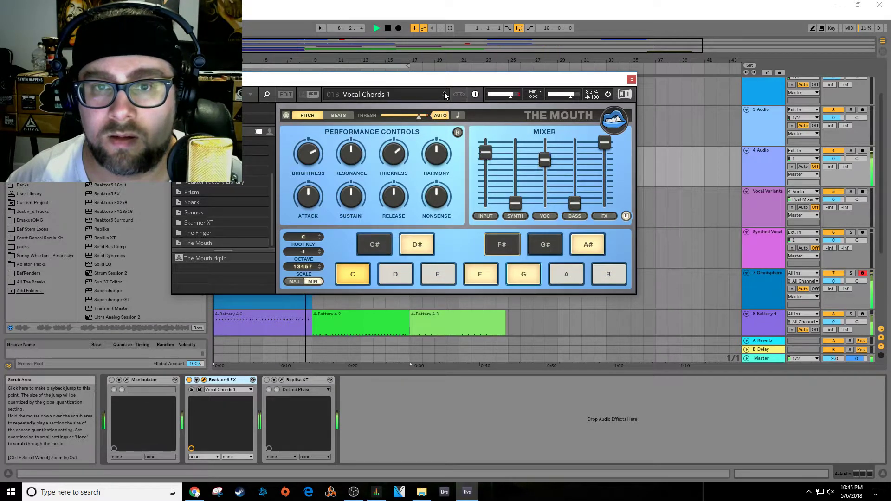
left_click(445, 94)
left_click(446, 95)
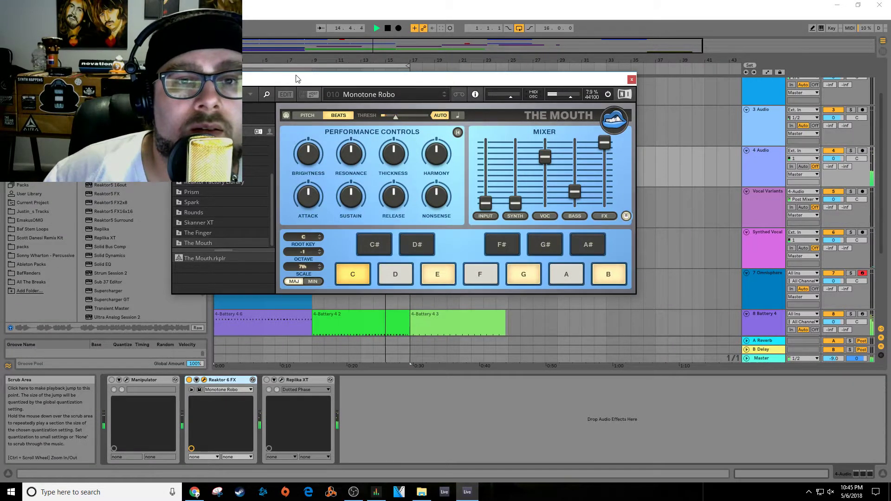
Step: Replay the arrangement from bar 5 with Monotone Robo, moving the Reaktor window clear of the vocal clips
left_click_drag(296, 79, 289, 173)
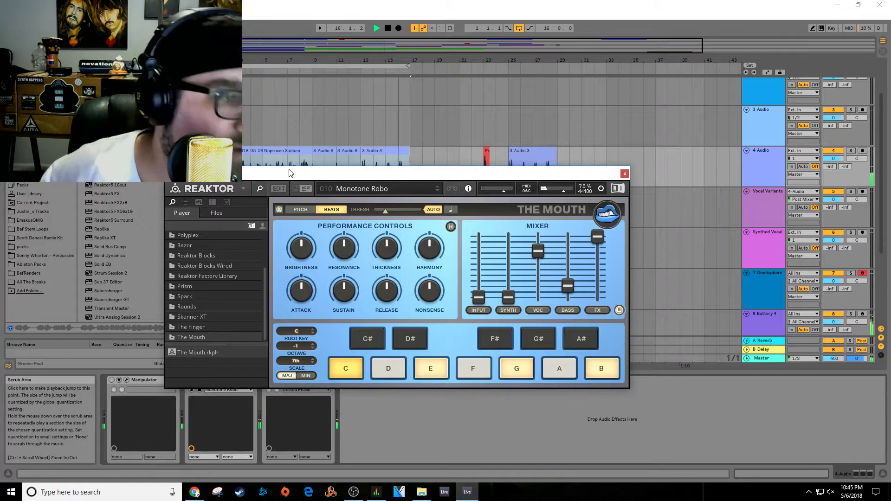
key("space")
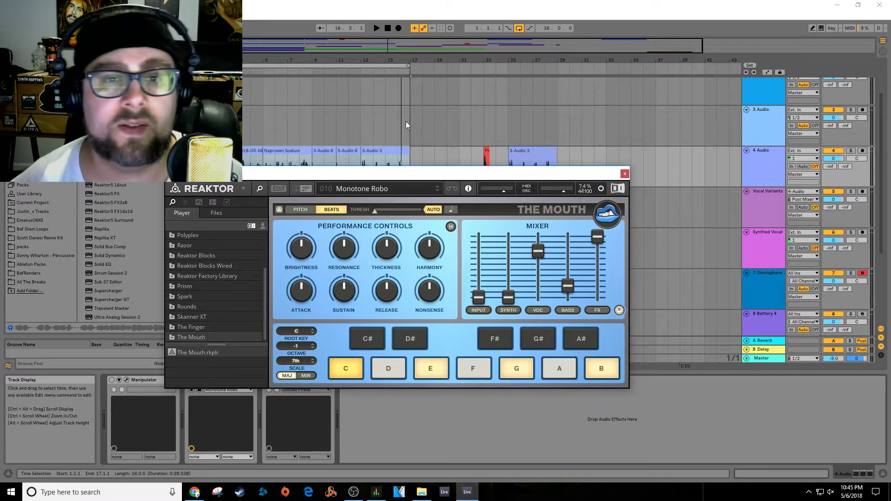
left_click(258, 76)
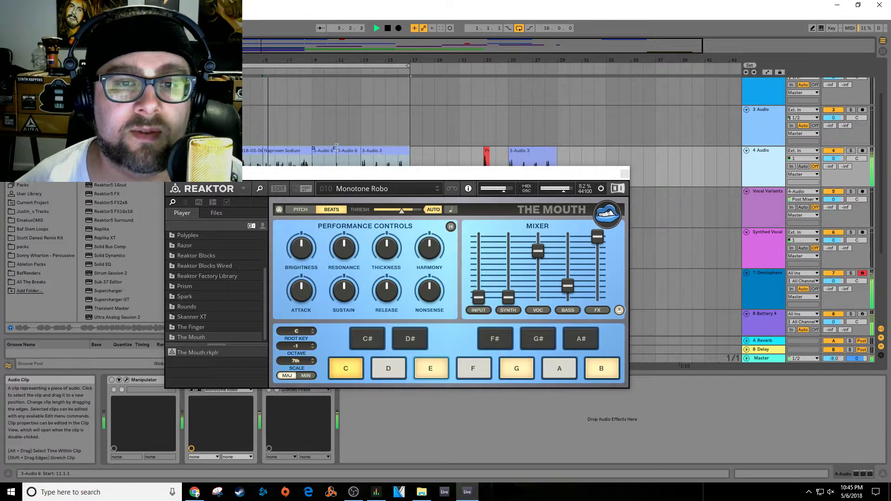
left_click_drag(365, 176, 543, 97)
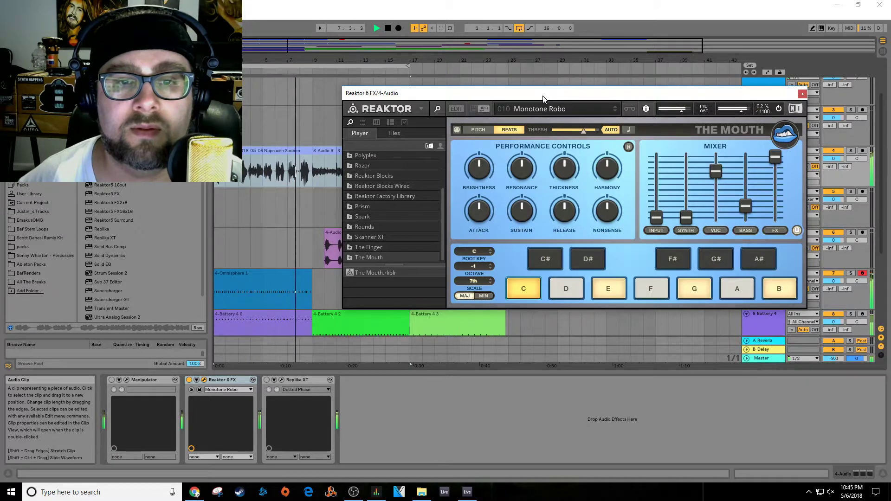
left_click_drag(543, 97, 481, 107)
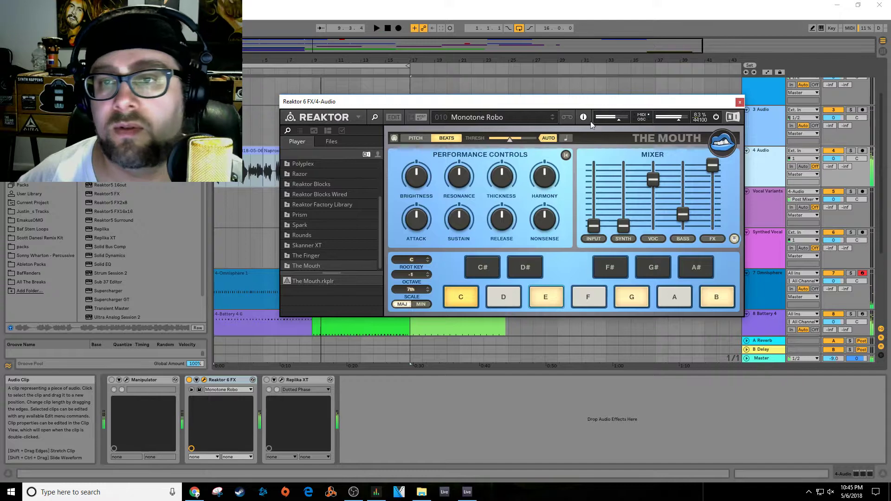
Step: Audition The Mouth's Duet - Perfect 5th and Domoder presets on the vocal, playing the arrangement to about bar 10
left_click(552, 115)
key("space")
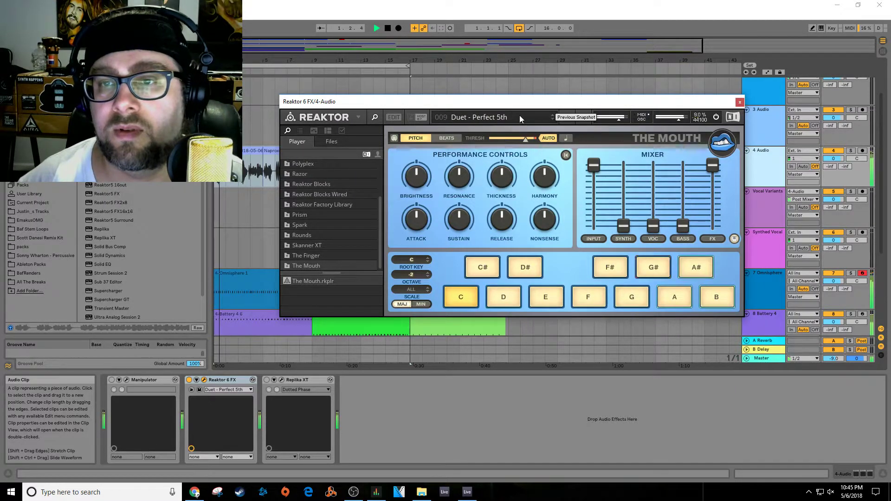
left_click(519, 116)
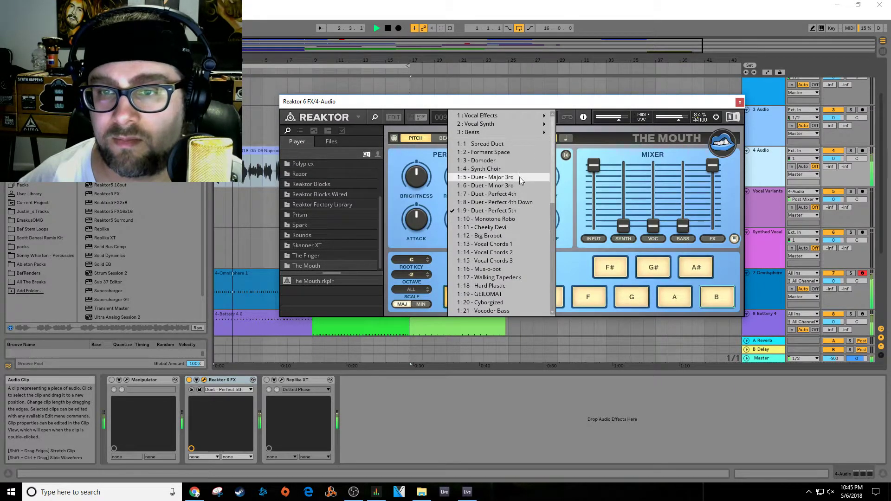
left_click(521, 163)
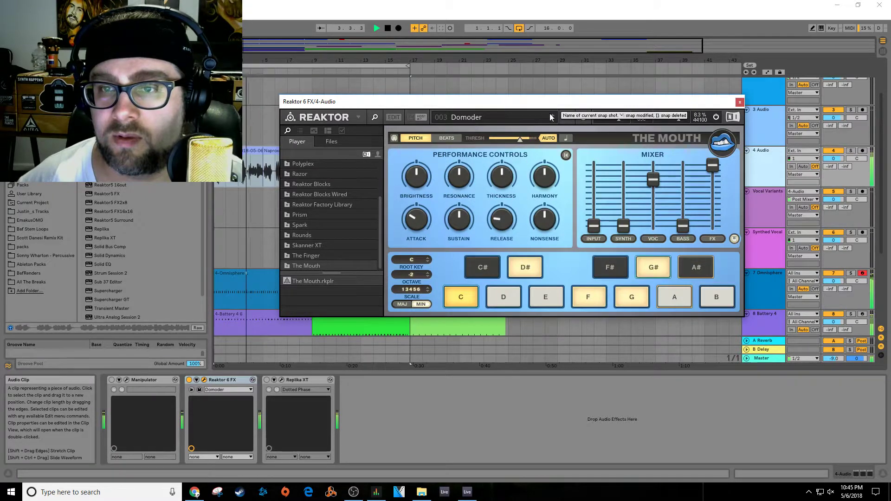
left_click(519, 119)
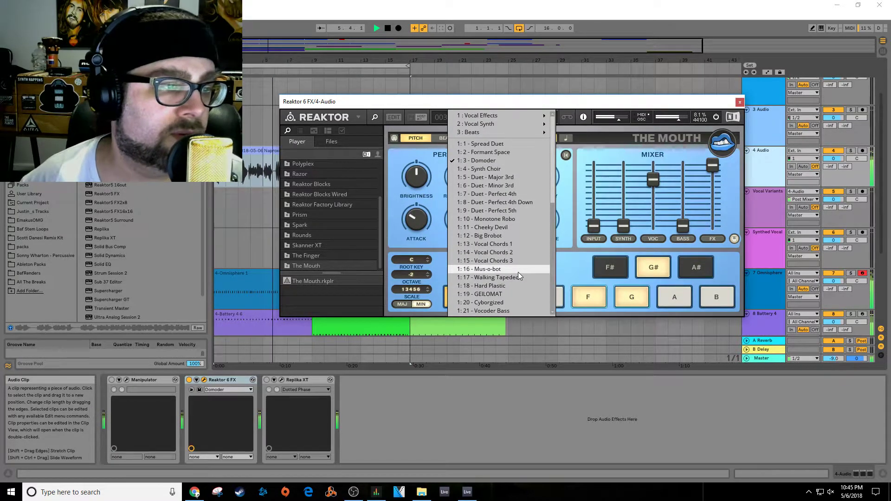
key("space")
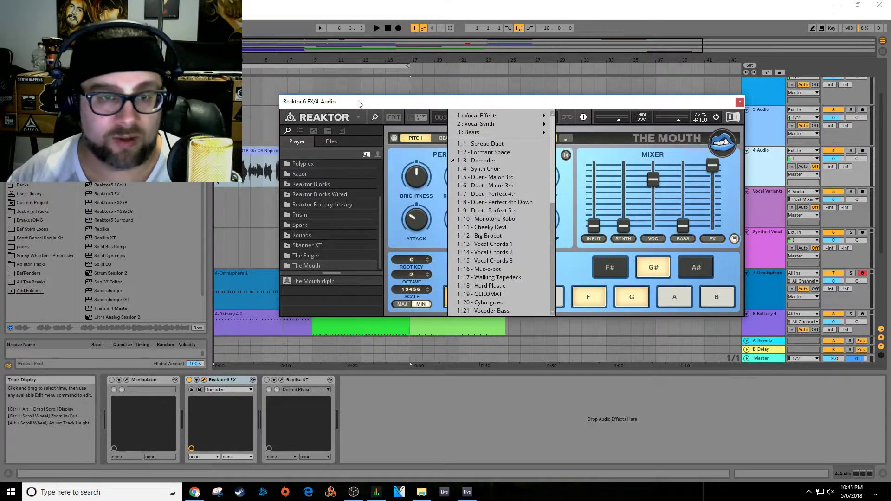
left_click(384, 26)
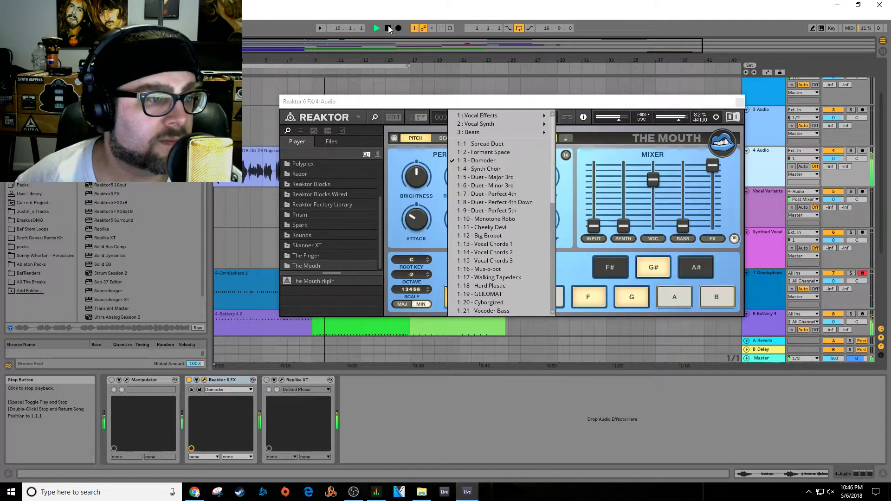
left_click(388, 29)
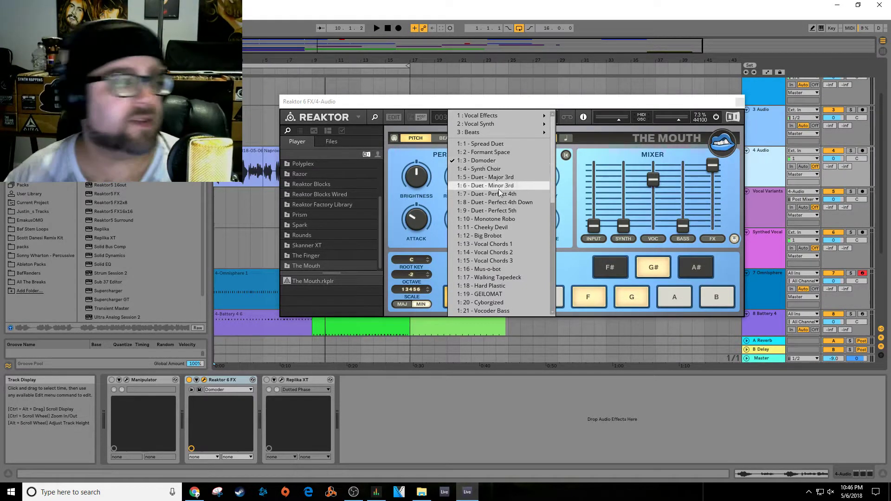
Step: Reload the Monotone Robo preset and play the arrangement from bar 1, keeping the clips visible beside the Reaktor window
left_click(512, 221)
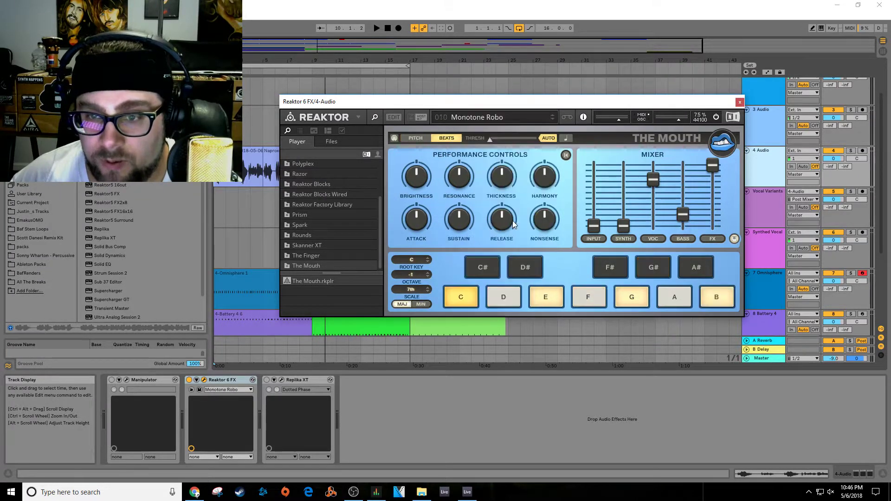
key("space")
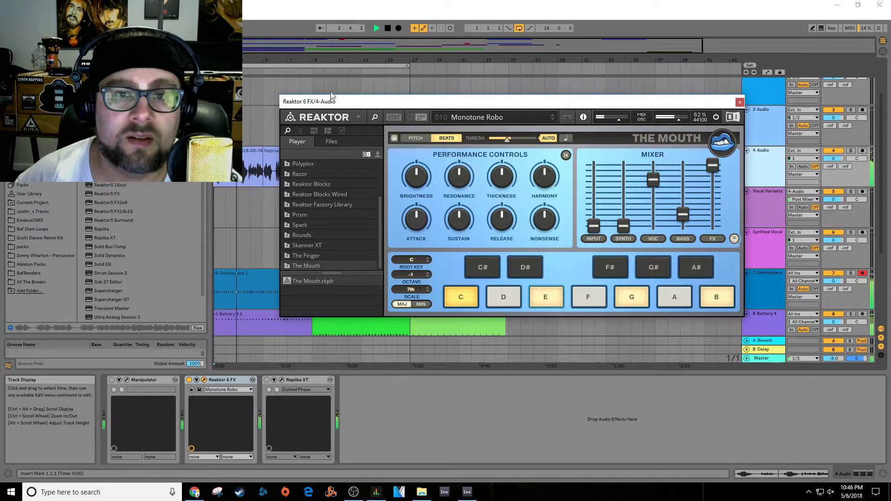
left_click_drag(330, 100, 361, 89)
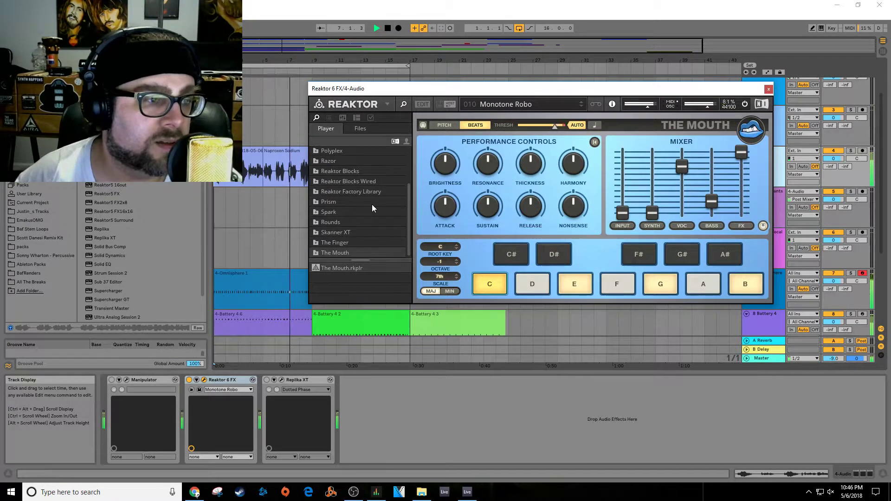
Step: Audition the Domoder preset again from bar 1 and switch The Mouth to the Mus-o-bot preset
left_click(519, 106)
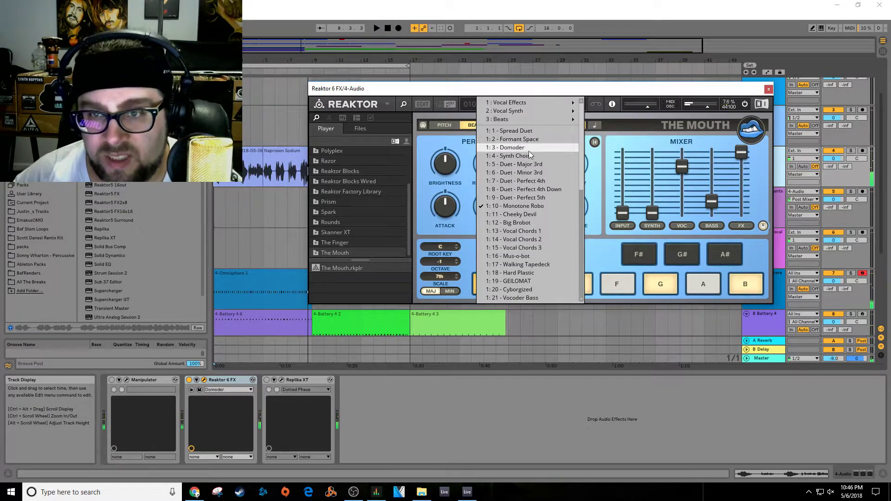
left_click(512, 147)
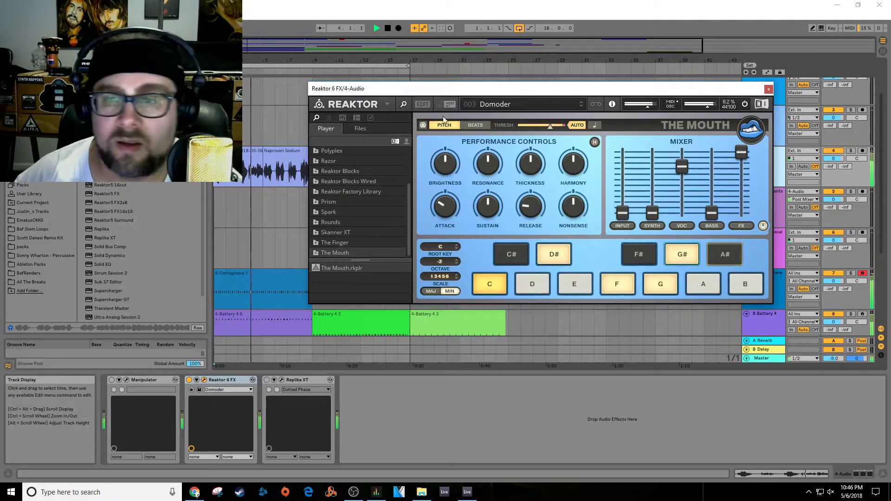
left_click(536, 106)
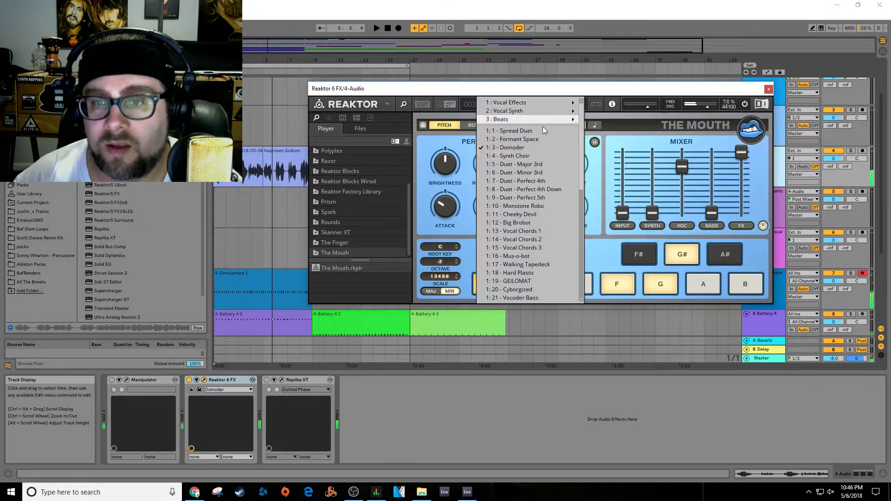
left_click(534, 256)
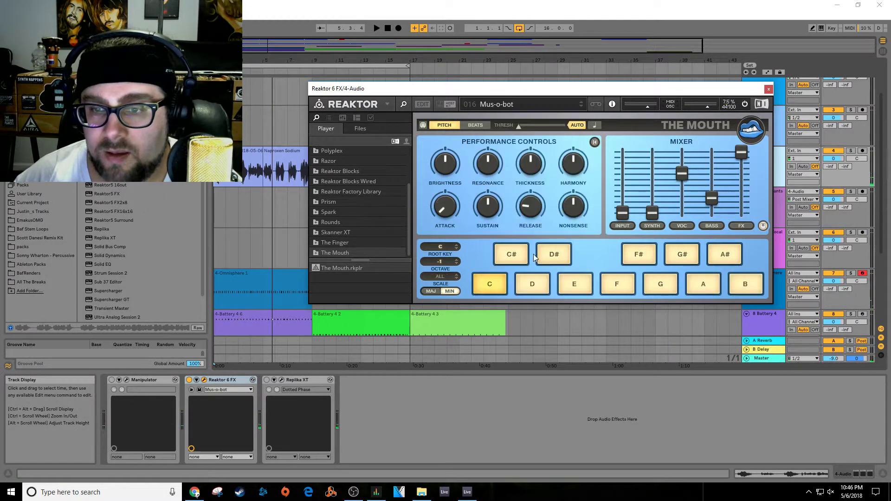
Step: Audition The Mouth's Hard Plastic, Cyborgized and Phramtin presets on the vocal from the start of the arrangement
left_click(541, 109)
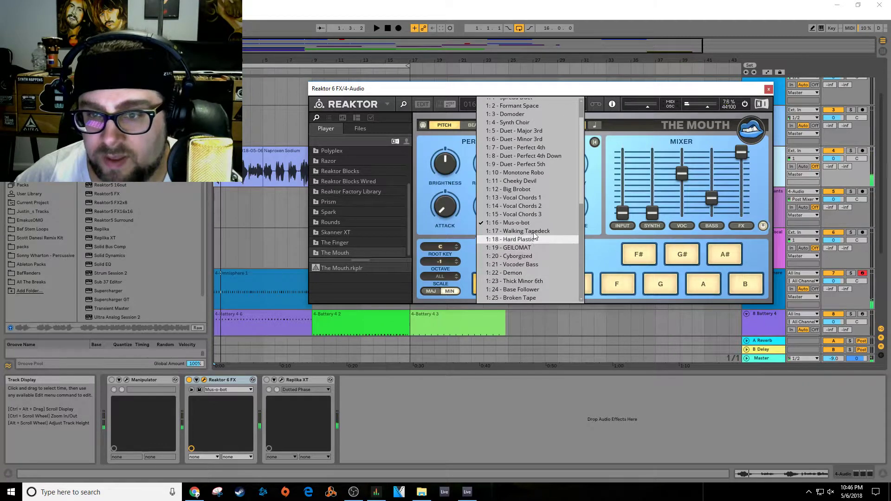
left_click(534, 240)
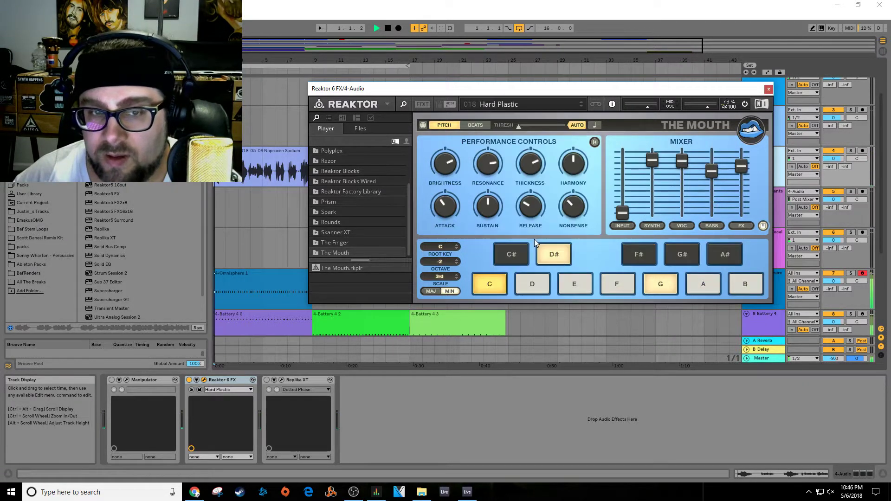
left_click(532, 108)
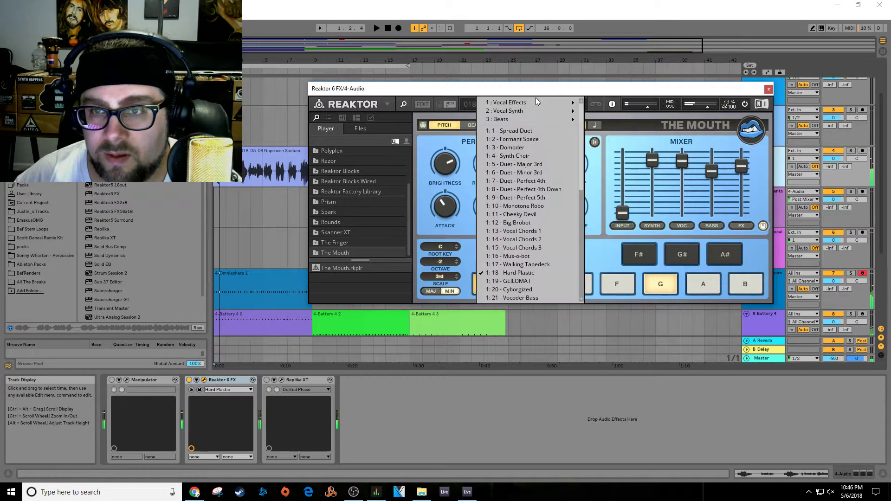
left_click(545, 288)
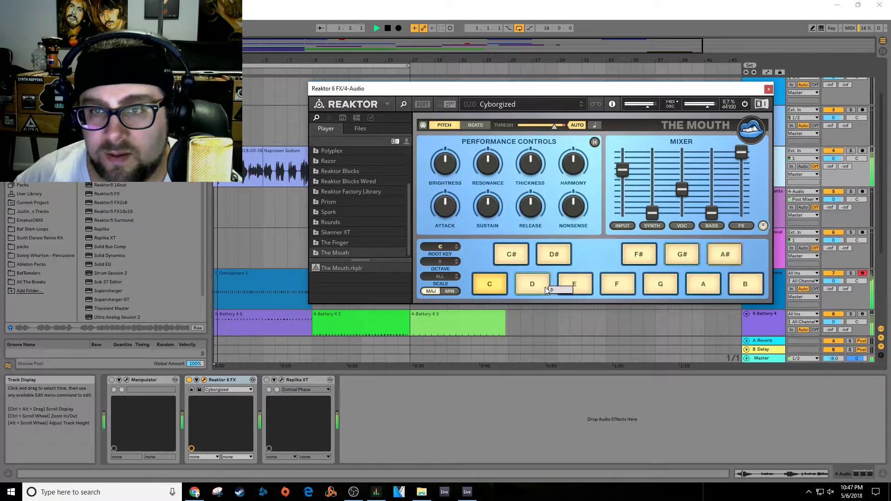
left_click(539, 106)
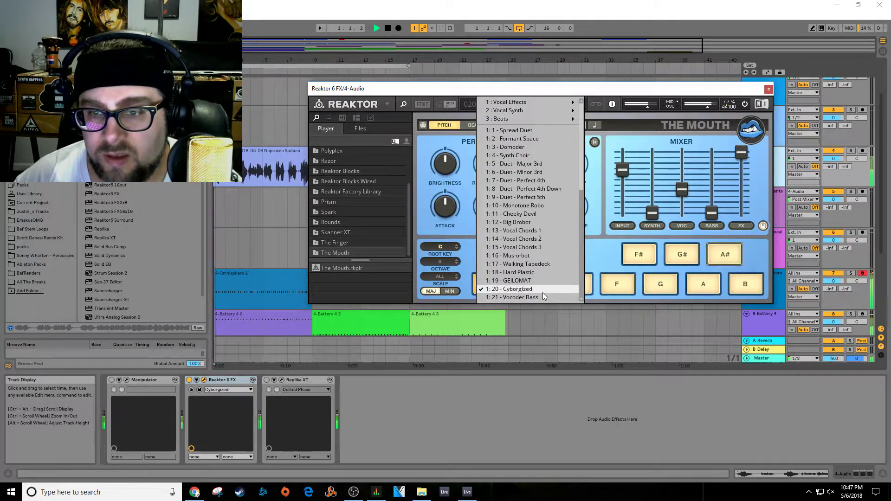
scroll(542, 284, "down", 2)
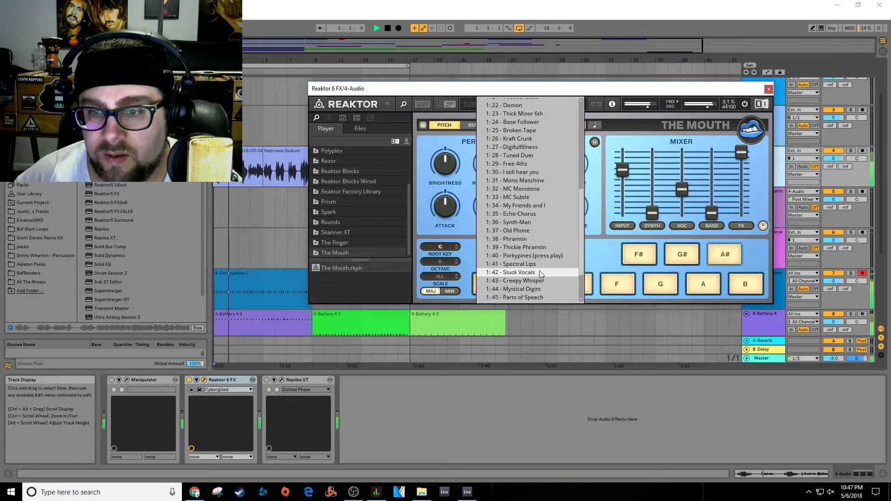
left_click(527, 246)
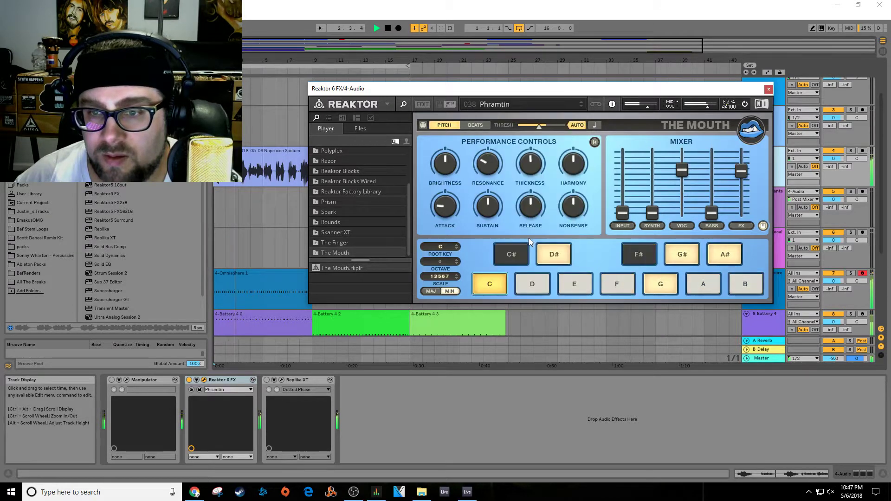
Step: Step through The Mouth's following presets during playback, from Porkypines and Spectral Lips through Creepy Whisper and Mystical Digits to Parts of Speech
left_click(581, 106)
left_click(581, 106)
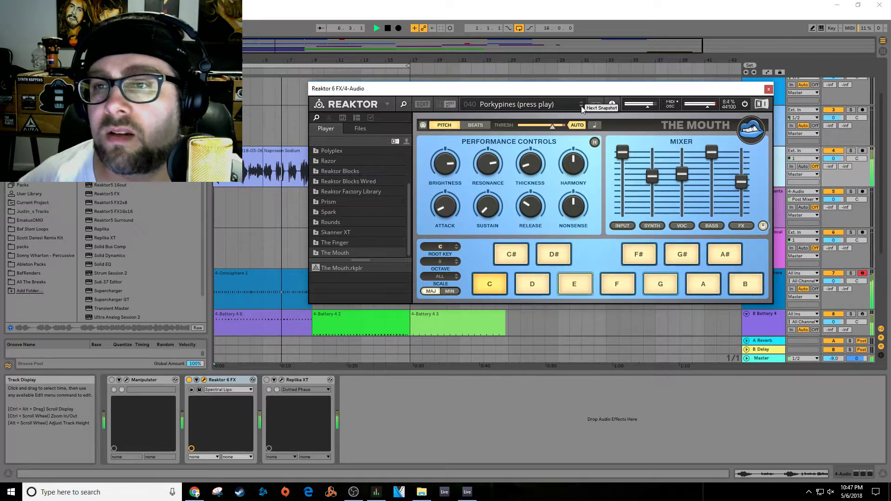
left_click(581, 105)
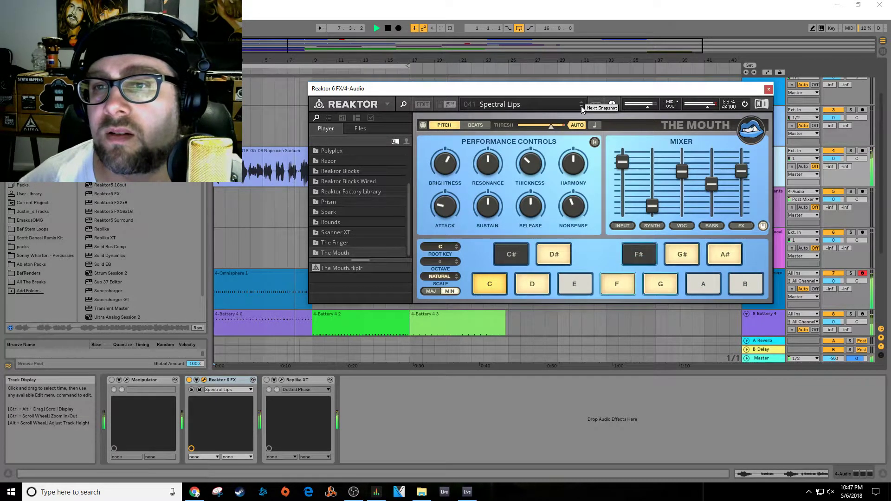
left_click(581, 106)
left_click(581, 105)
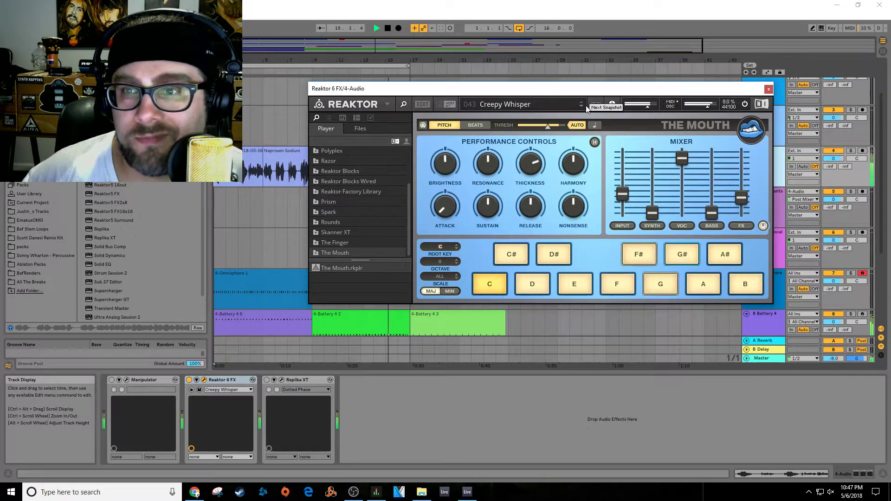
left_click(581, 106)
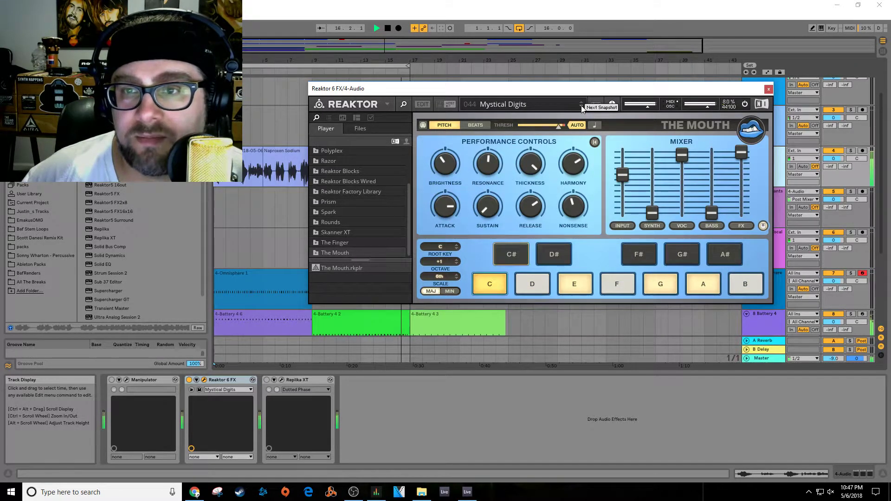
left_click(581, 106)
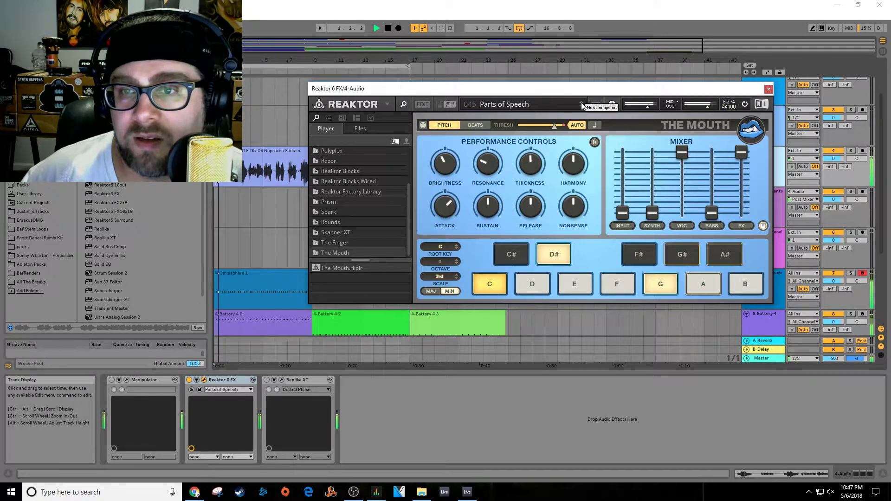
Step: Return The Mouth to the Mystical Digits preset, stop playback and close the Reaktor window
left_click(581, 103)
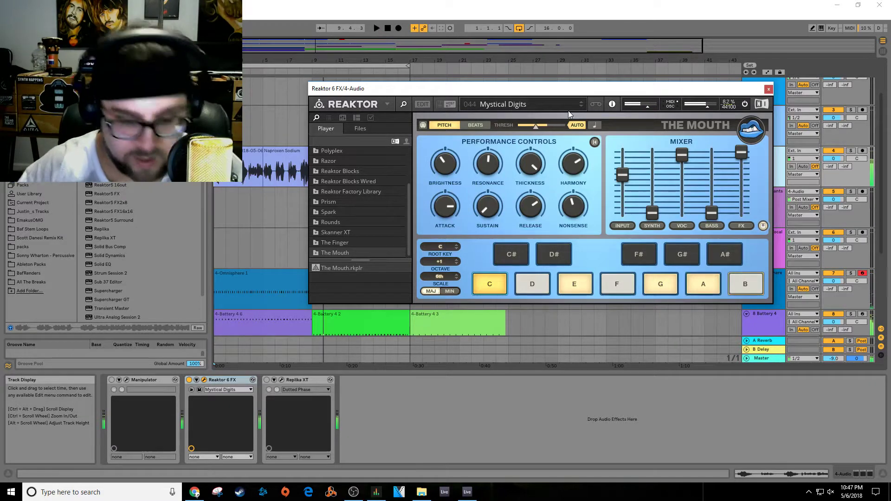
key("space")
left_click(768, 88)
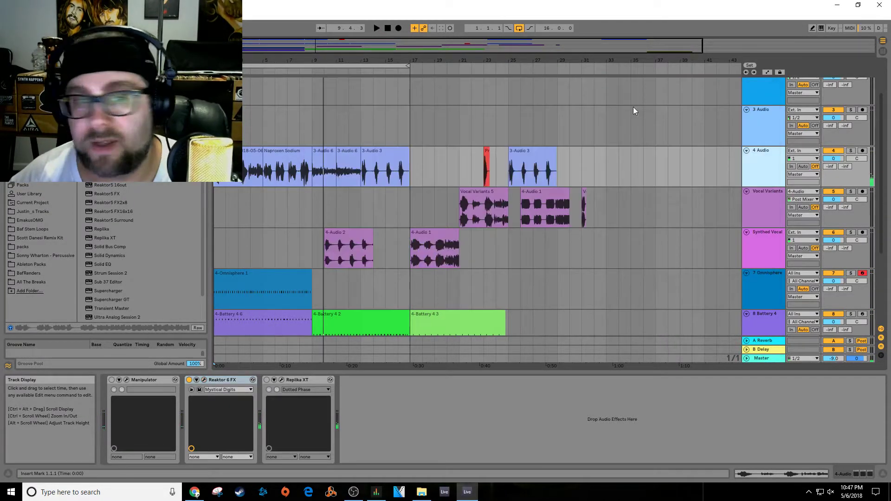
left_click(388, 27)
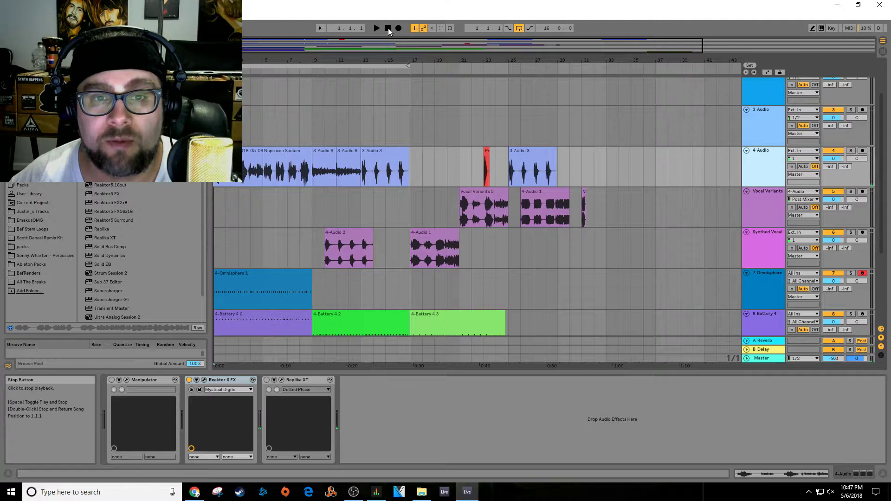
left_click(398, 28)
left_click(374, 27)
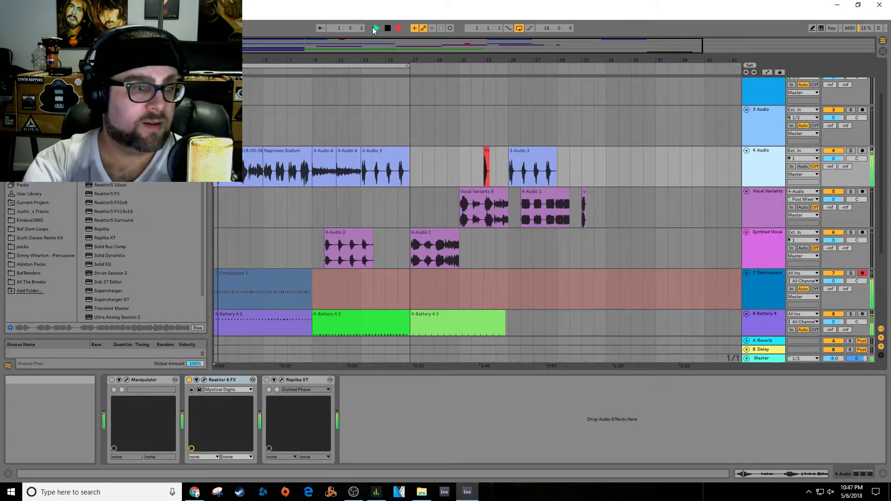
key("space")
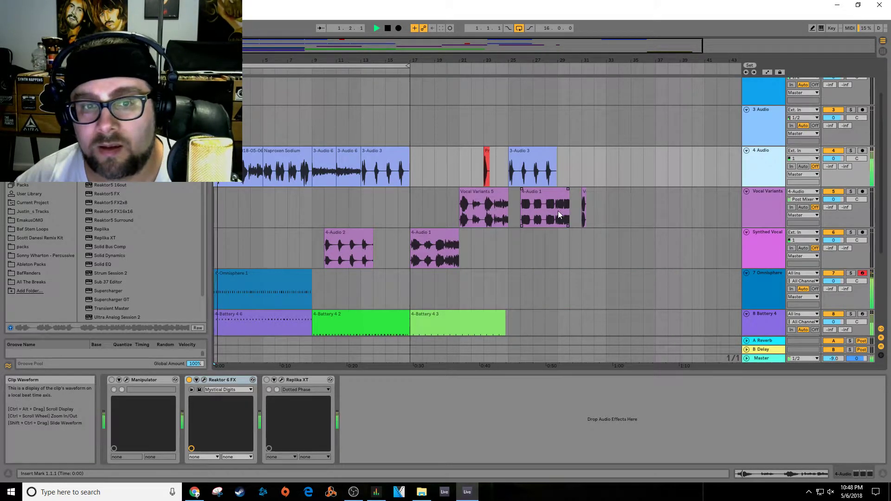
left_click(852, 193)
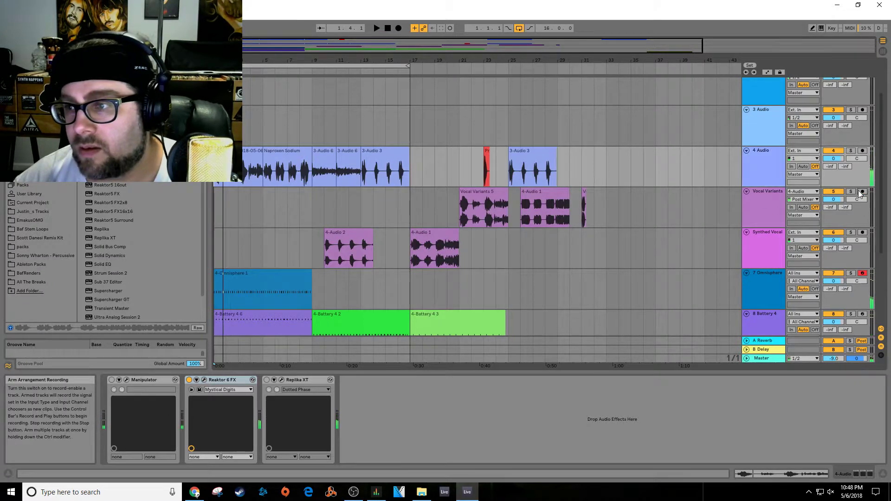
left_click(765, 176)
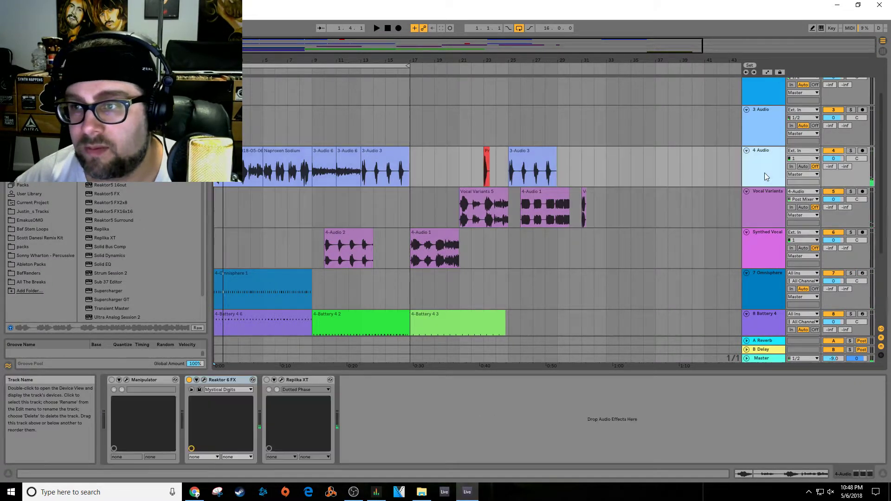
left_click(395, 28)
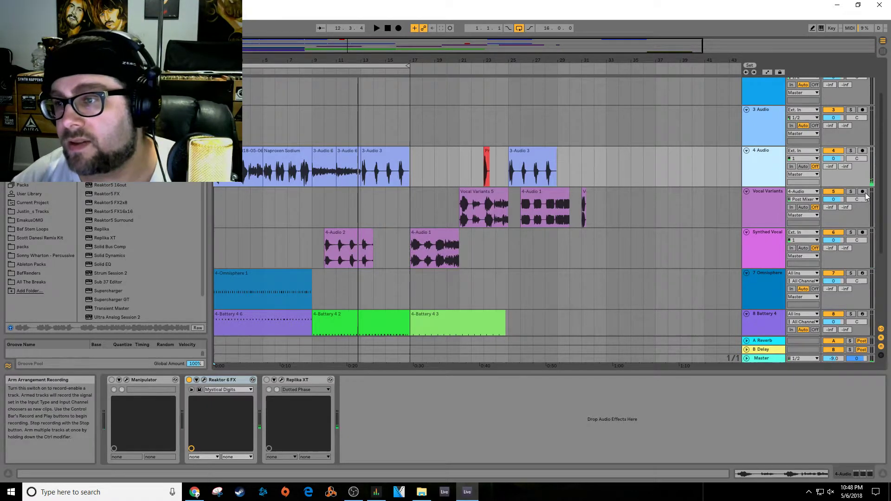
Step: Arm the Vocal Variants track and record the processed vocal onto it from bar 1 to bar 17
left_click(863, 193)
double_click(389, 28)
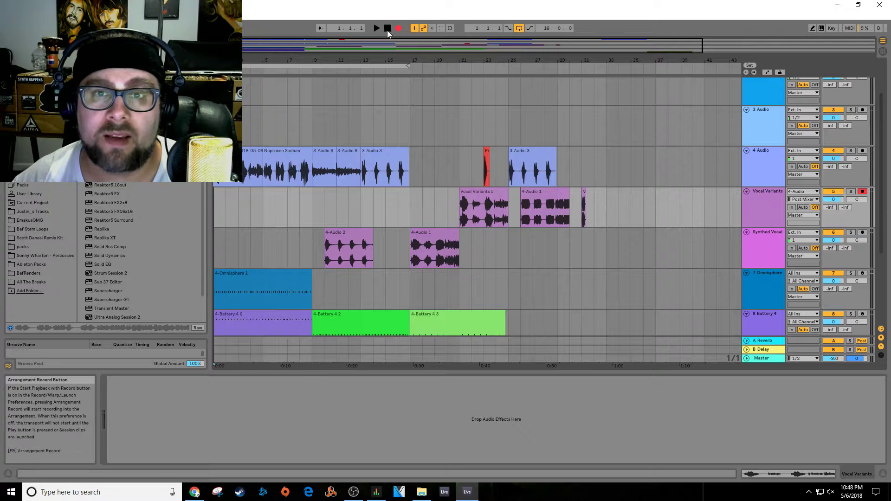
left_click(396, 28)
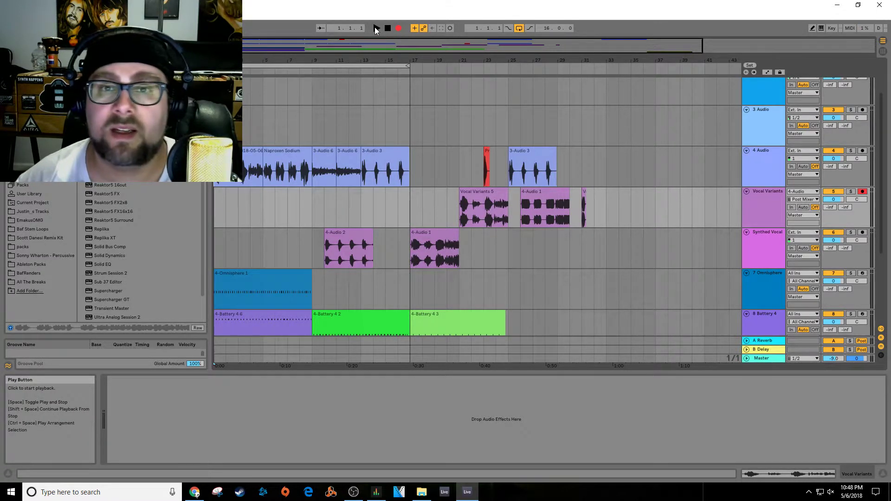
left_click(376, 28)
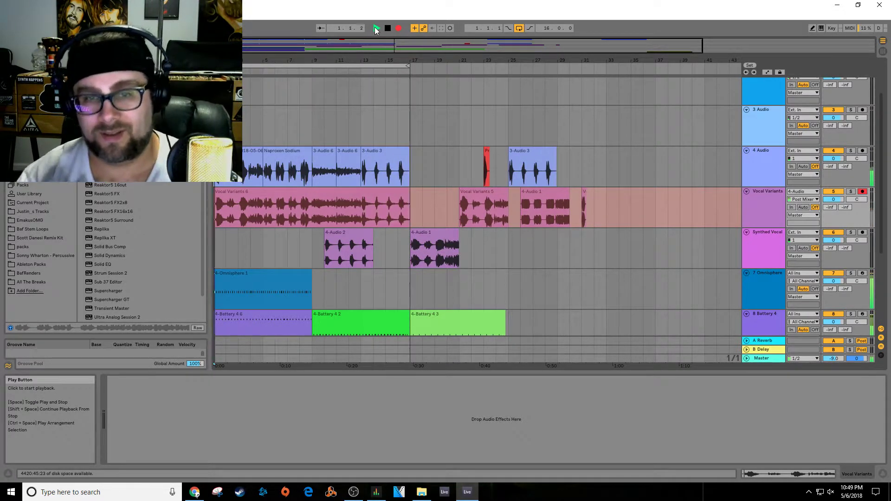
key("space")
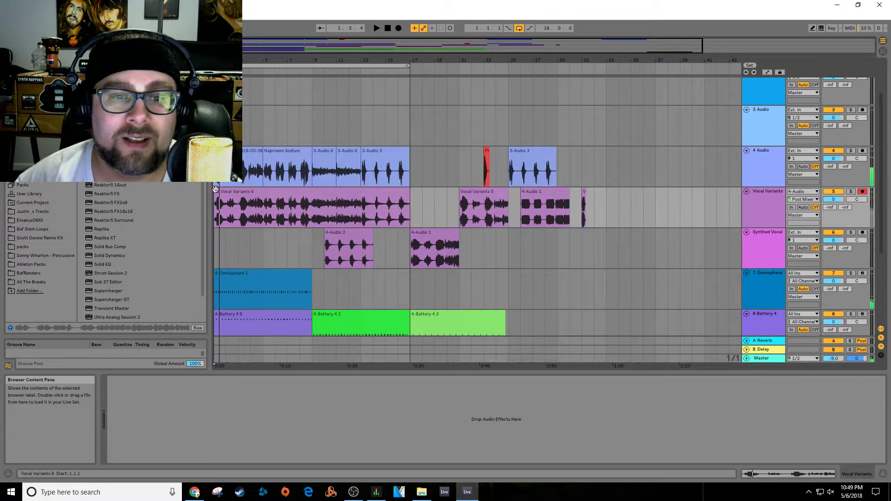
Step: Move the first four bars of the new Vocal Variants recording to bar 33 and color that clip white
left_click(216, 199)
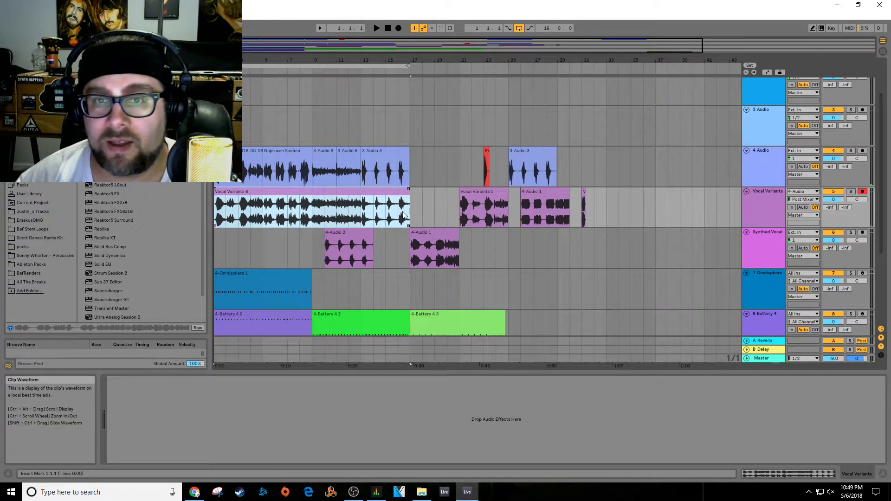
left_click_drag(260, 194, 212, 191)
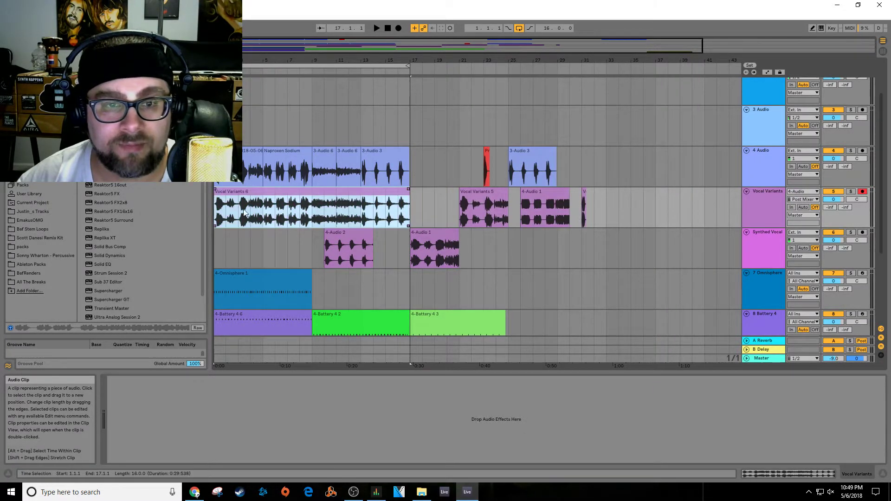
left_click(262, 215)
left_click_drag(262, 214, 620, 191)
right_click(619, 192)
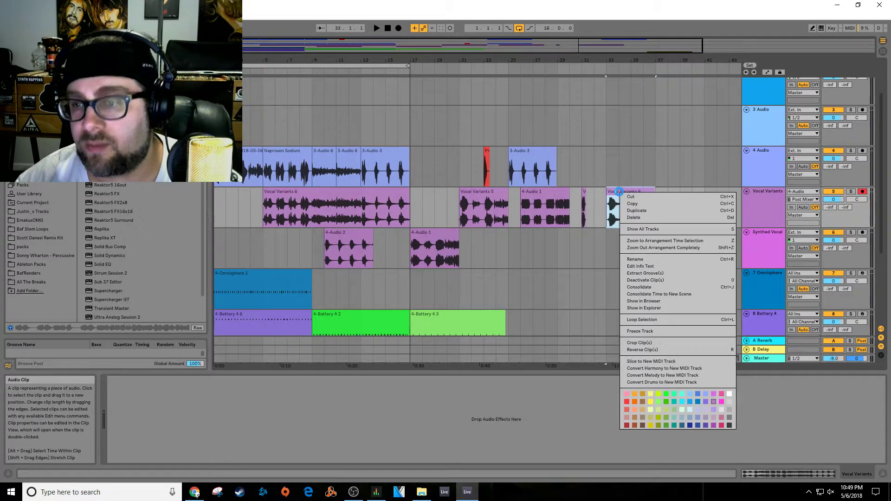
left_click(728, 393)
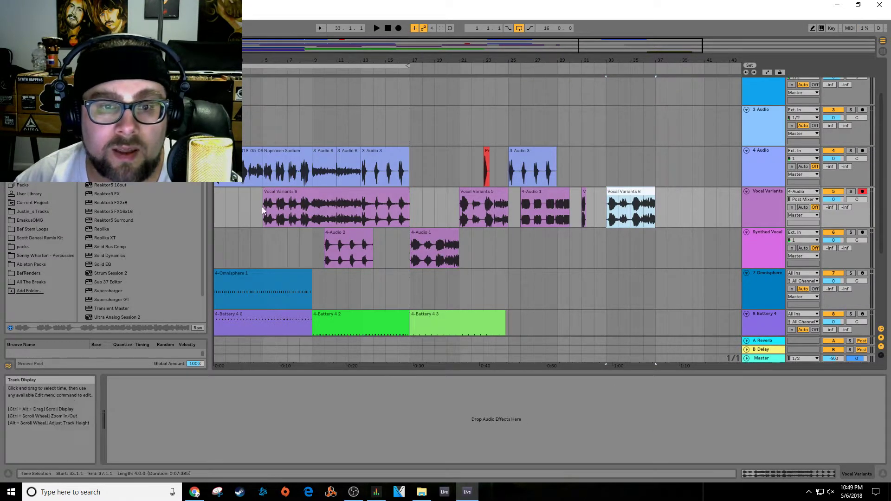
Step: Copy a four-bar section of the remaining recording to bar 37 on Vocal Variants and color it white
left_click_drag(266, 206, 678, 193)
right_click(683, 194)
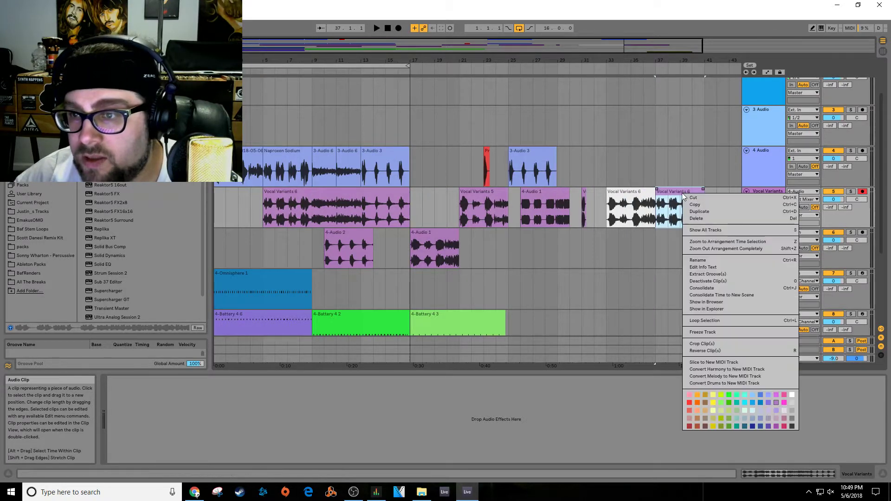
left_click(792, 394)
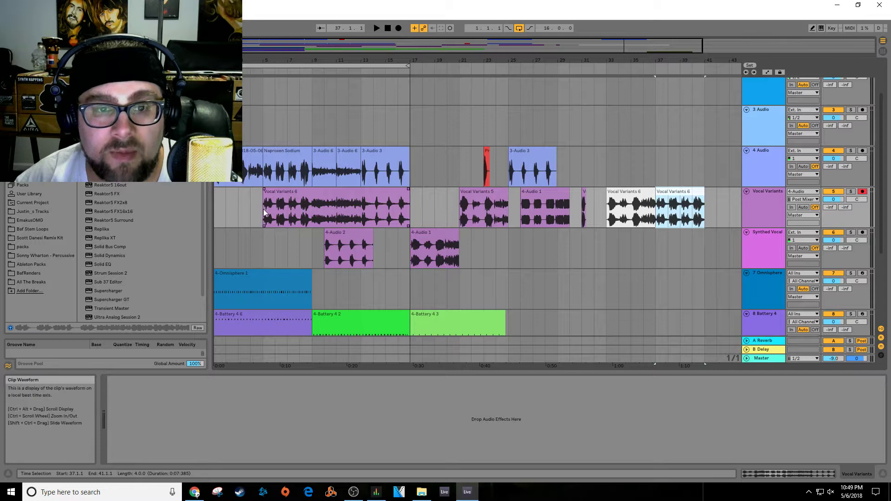
Step: Place another four-bar copy from the Vocal Variants recording at bar 41 and color it white
left_click_drag(263, 209, 730, 192)
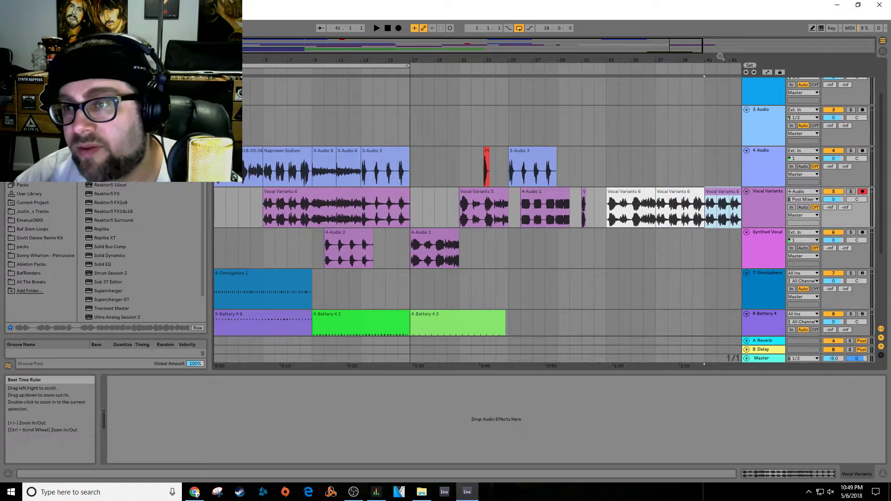
left_click_drag(720, 56, 599, 44)
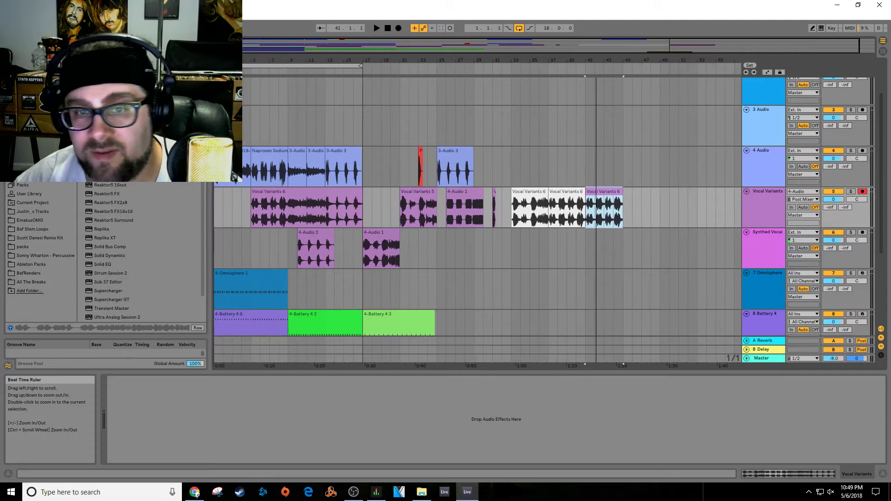
right_click(599, 191)
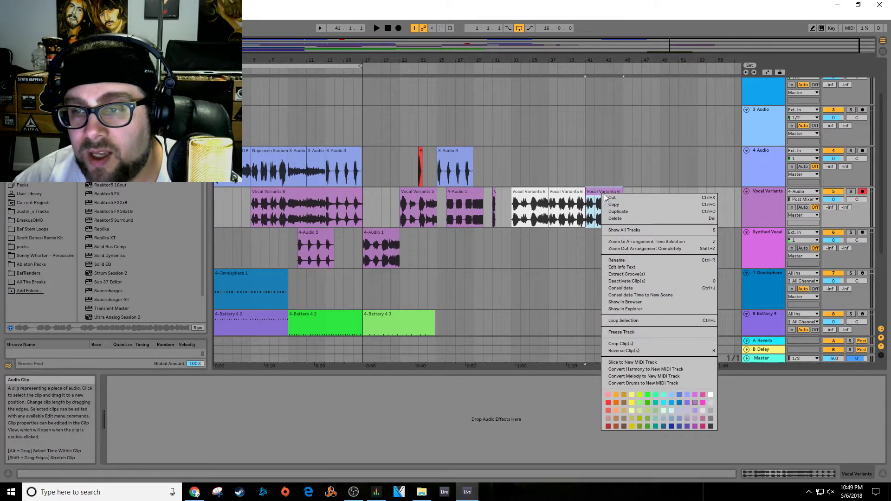
left_click(710, 395)
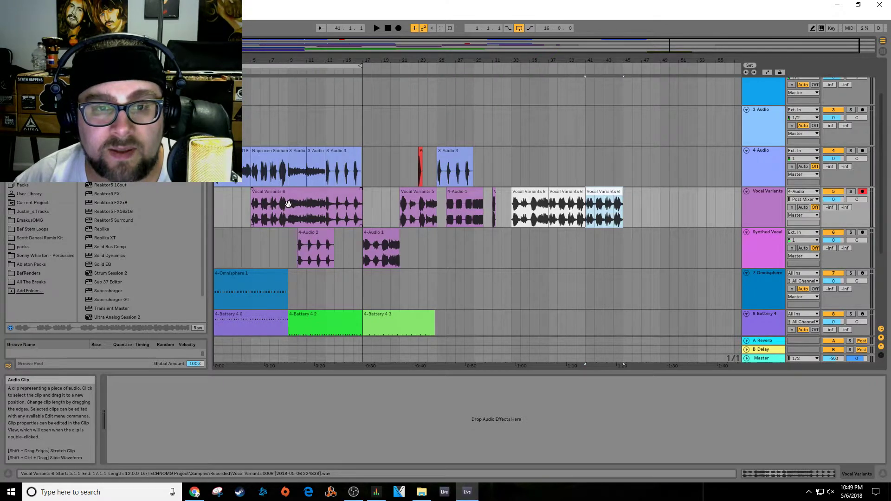
Step: Copy bars 9 to 13 of the Vocal Variants recording to bar 45 on the same track and color the copy white
left_click_drag(288, 204, 325, 204)
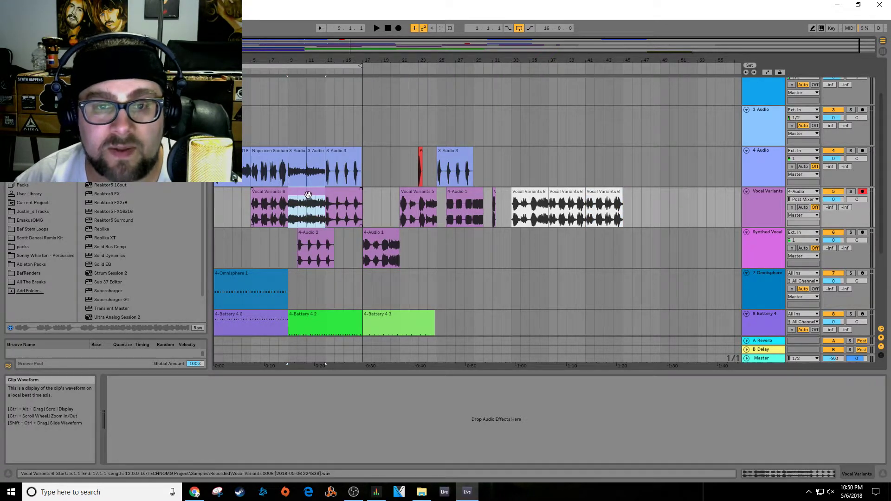
key("ctrl+c")
left_click(626, 207)
key("ctrl+v")
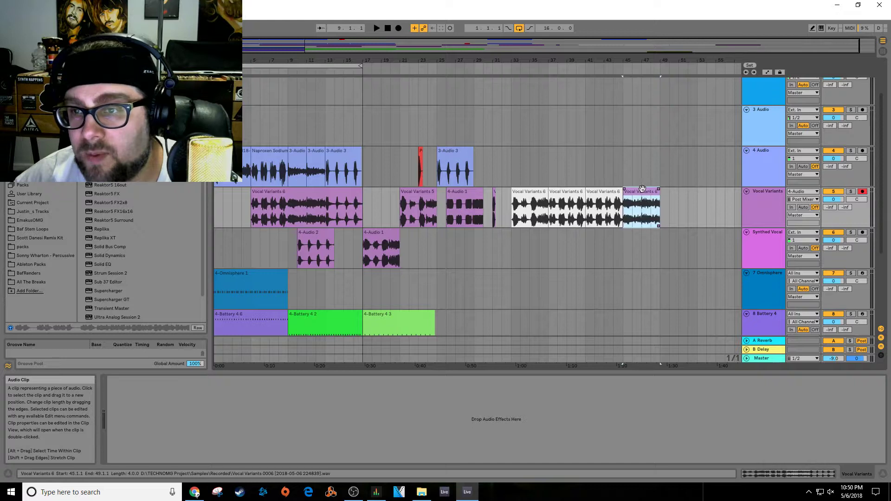
right_click(641, 197)
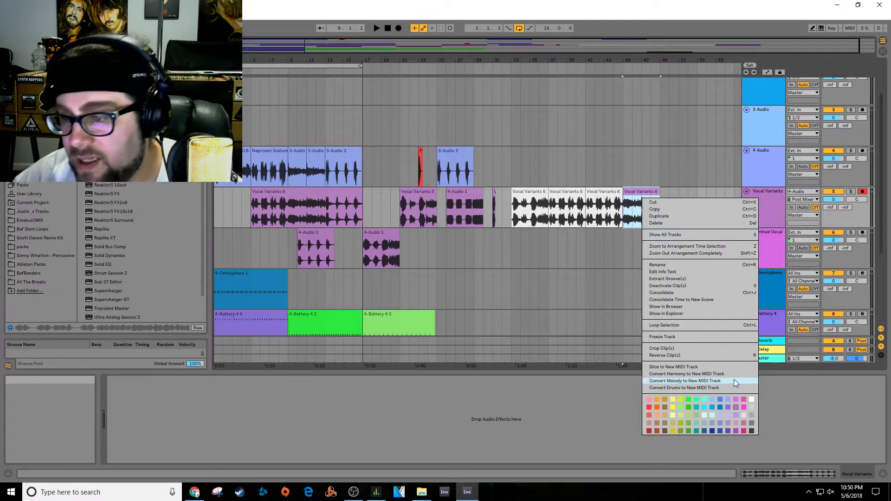
left_click(751, 399)
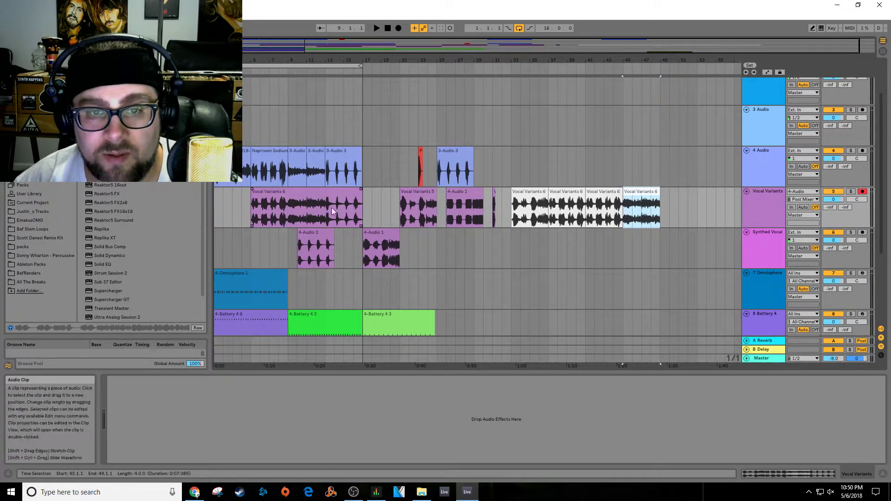
Step: Copy the last four bars of the recording, bars 13 to 17, to bar 49 on Vocal Variants and color it white
left_click_drag(325, 210, 674, 197)
right_click(677, 194)
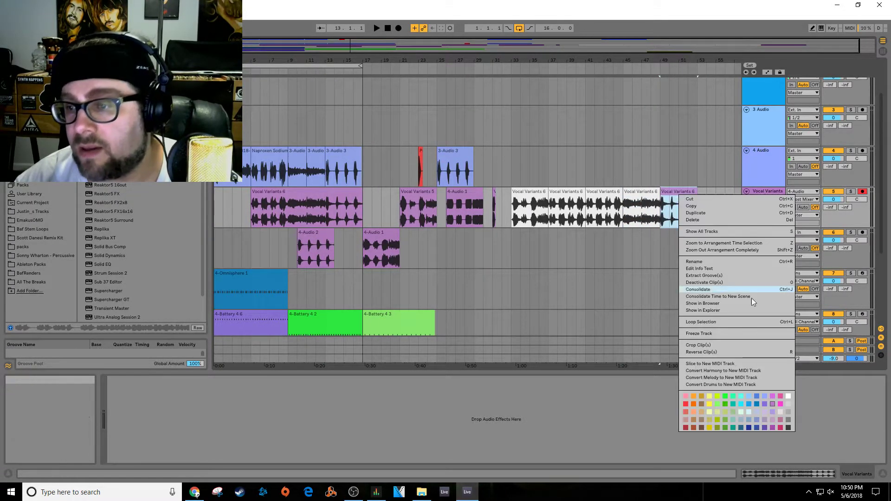
left_click(789, 396)
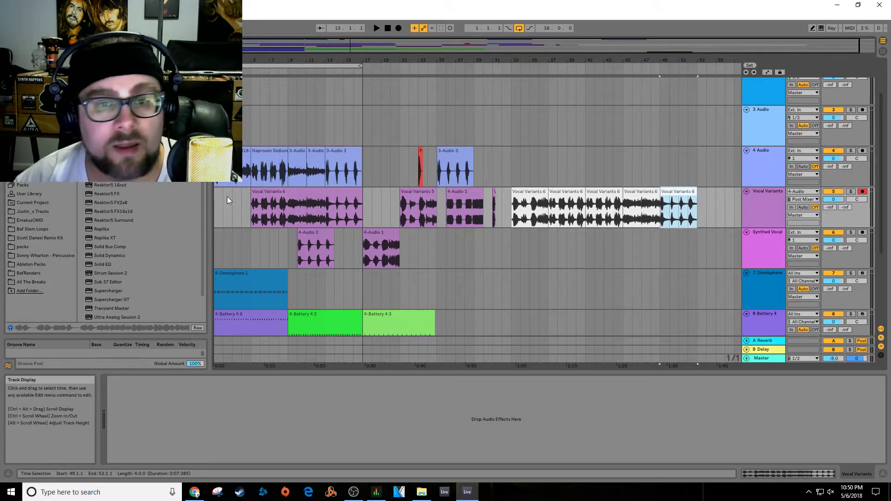
Step: Delete the leftover Vocal Variants recording between bars 5 and 17
left_click(268, 194)
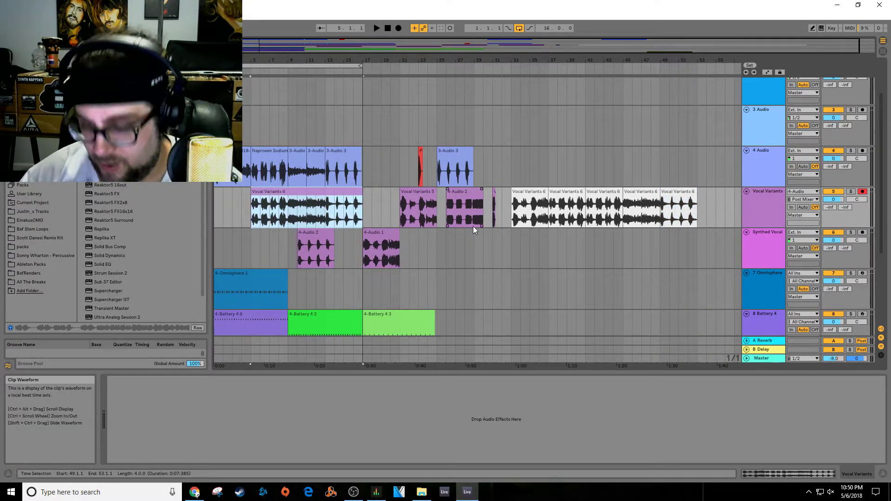
key("Delete")
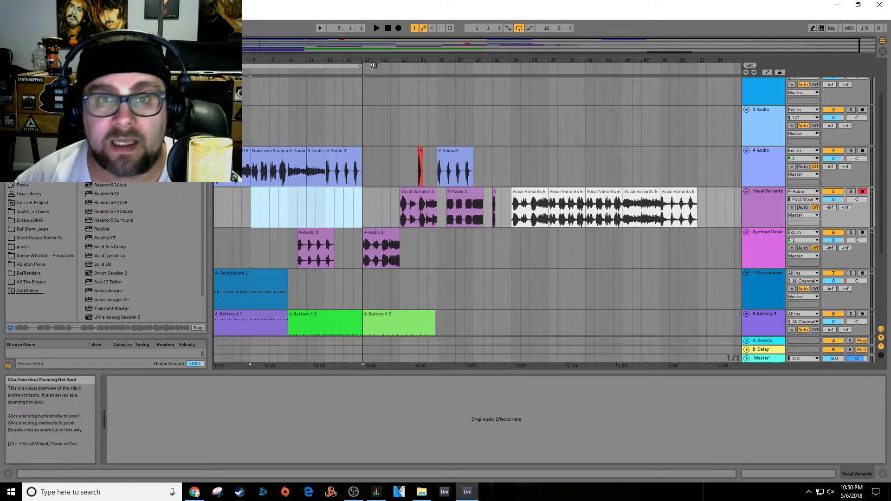
left_click_drag(374, 65, 373, 58)
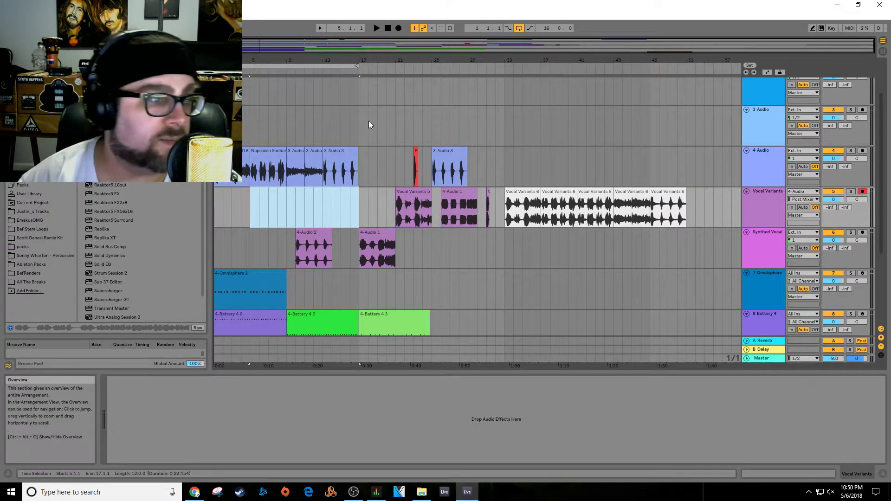
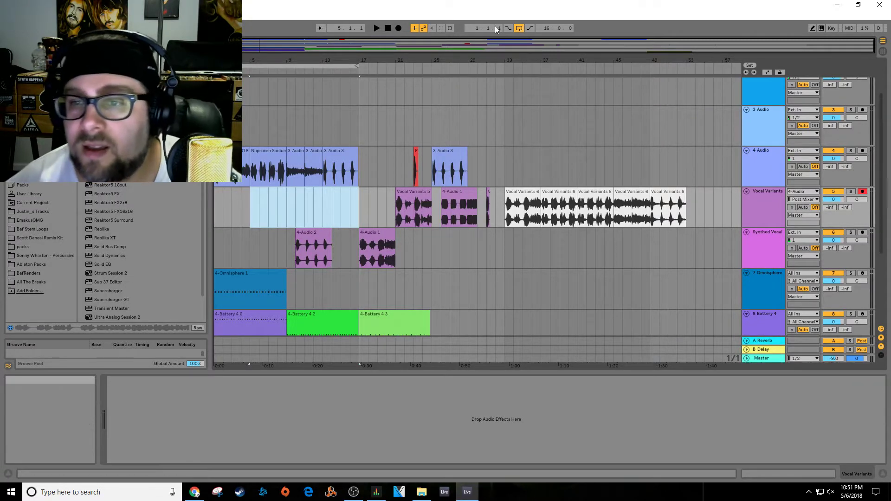
Step: Delete the white clip at bar 41 and shift the two white clips after it back to bar 41 to close the gap
left_click(590, 192)
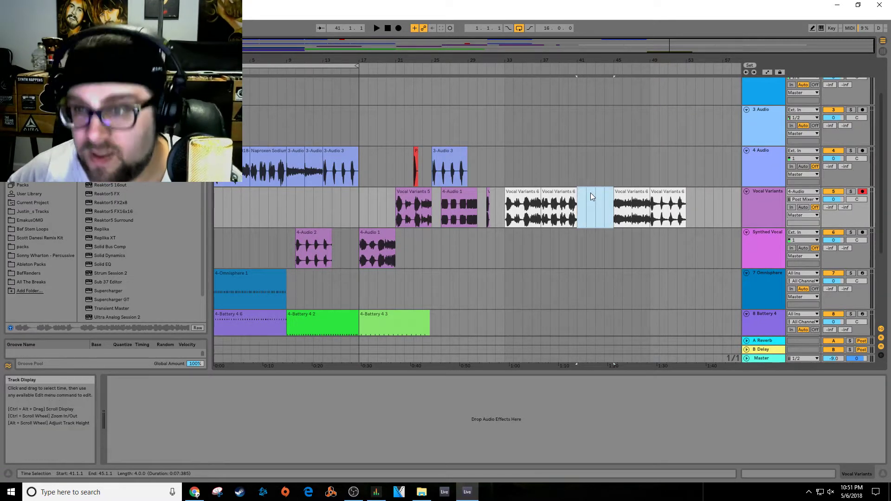
key("Delete")
left_click_drag(692, 197, 600, 197)
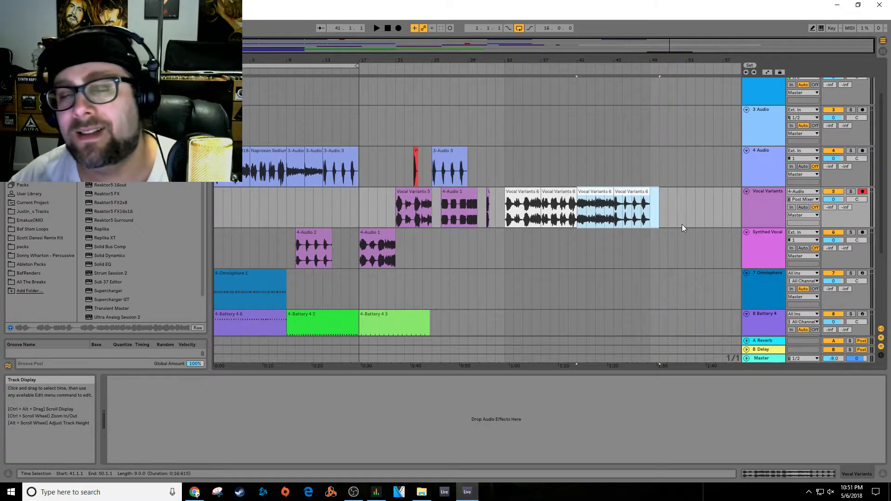
Step: Reset playback to bar 1 and load the Domoder preset in The Mouth on the 4 Audio track's Reaktor 6 FX
double_click(388, 29)
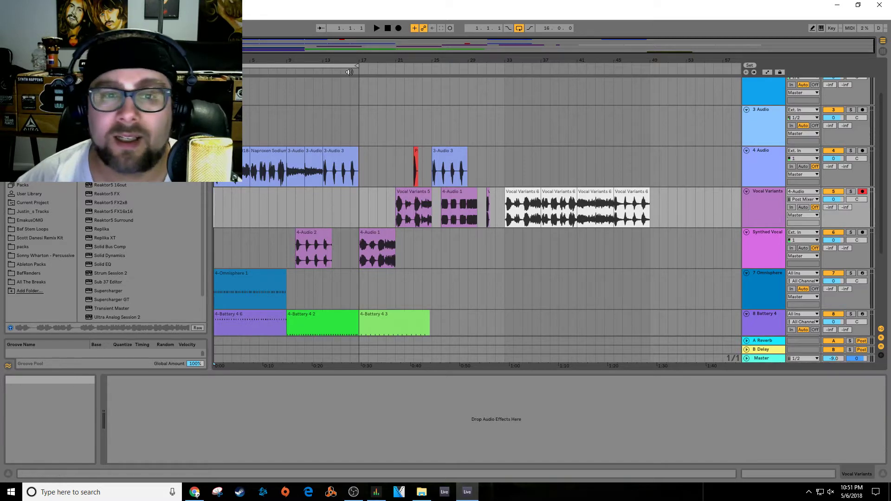
key("space")
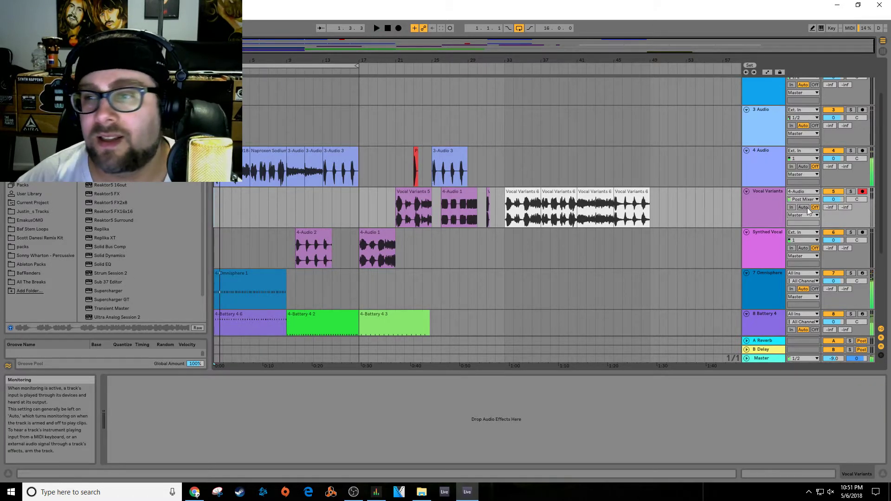
left_click(773, 161)
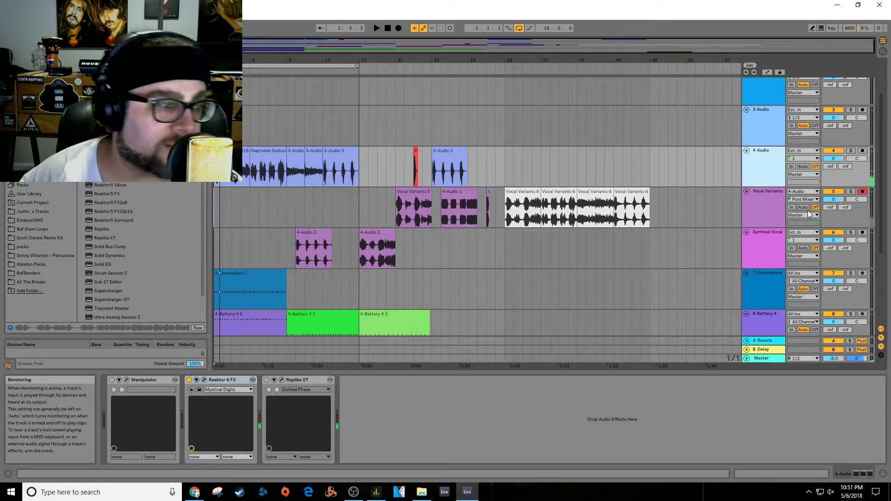
left_click(205, 379)
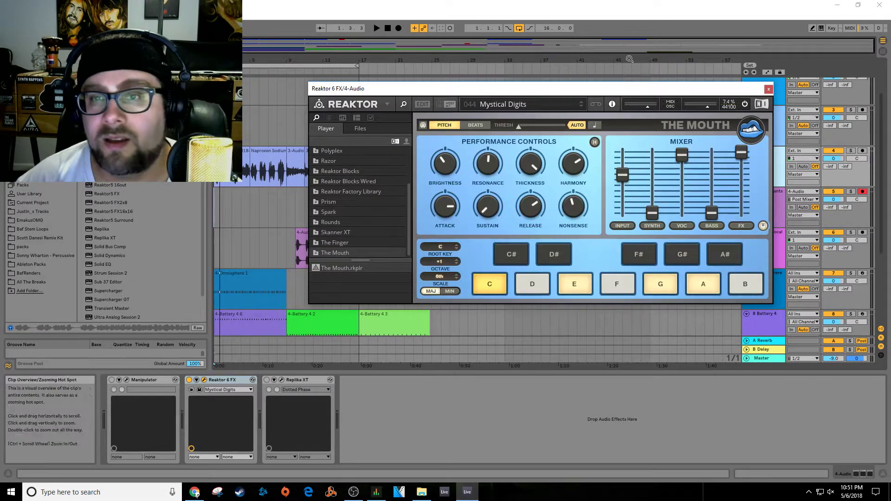
left_click(521, 104)
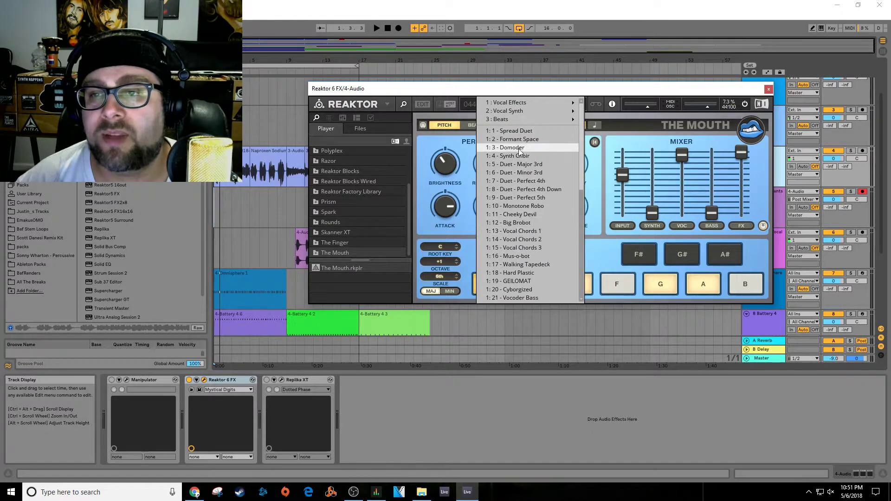
left_click(533, 147)
left_click(196, 495)
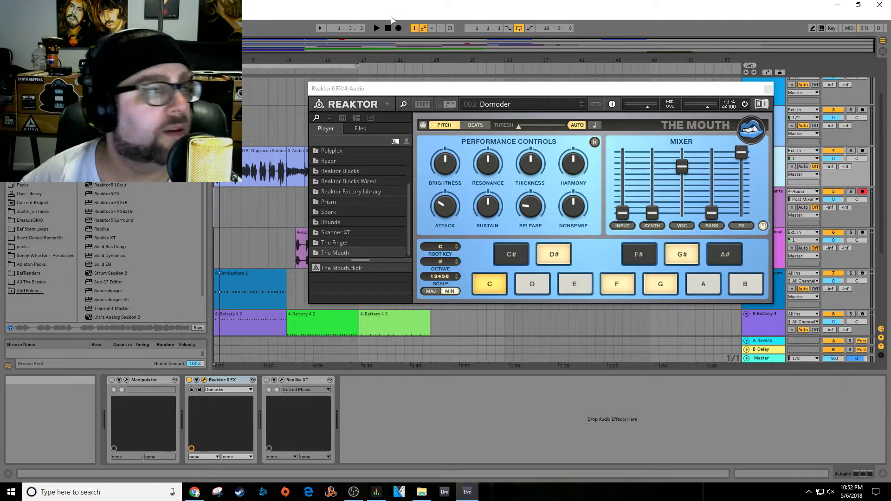
Step: Preview the Domoder vocal briefly and record it onto Vocal Variants from bar 1 to bar 17
key("space")
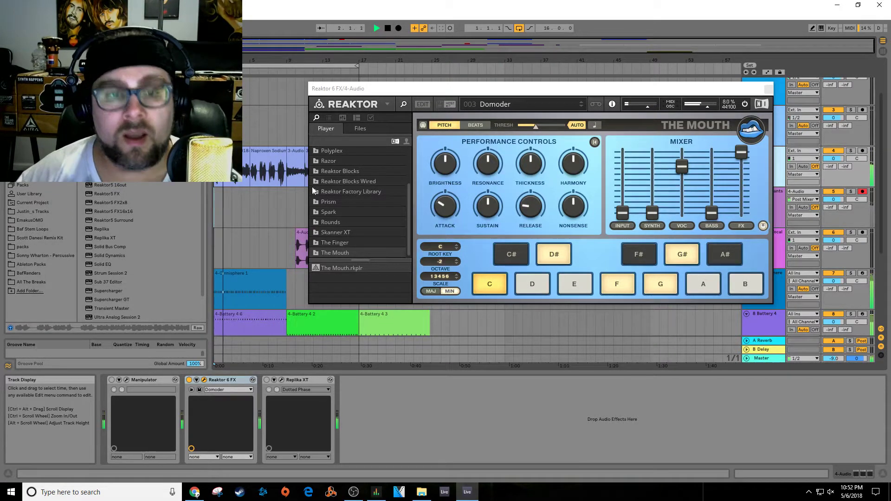
left_click(388, 29)
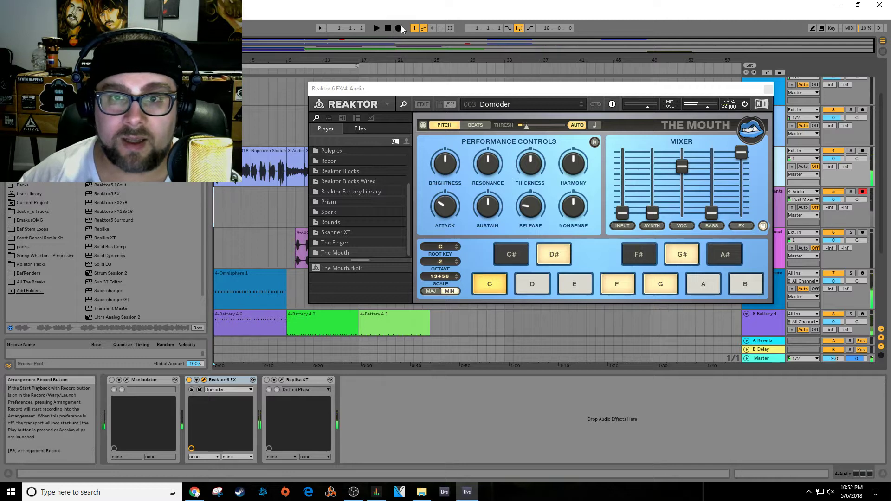
left_click(400, 28)
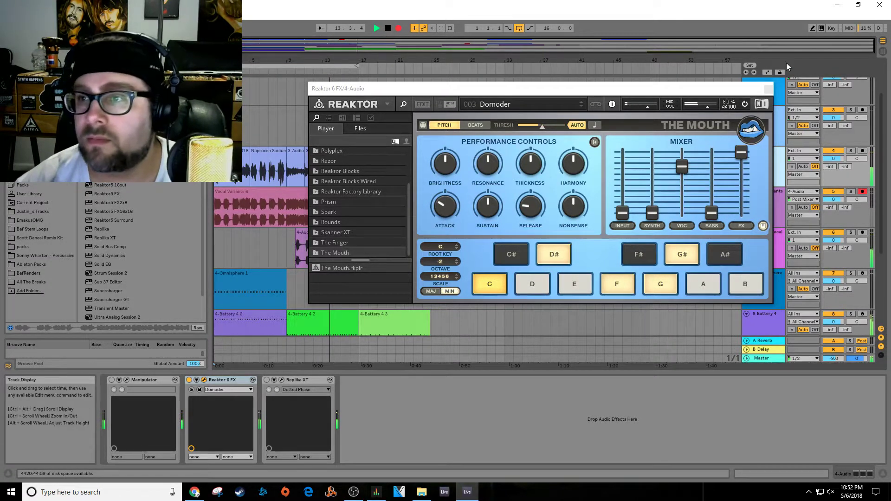
left_click_drag(667, 88, 732, 85)
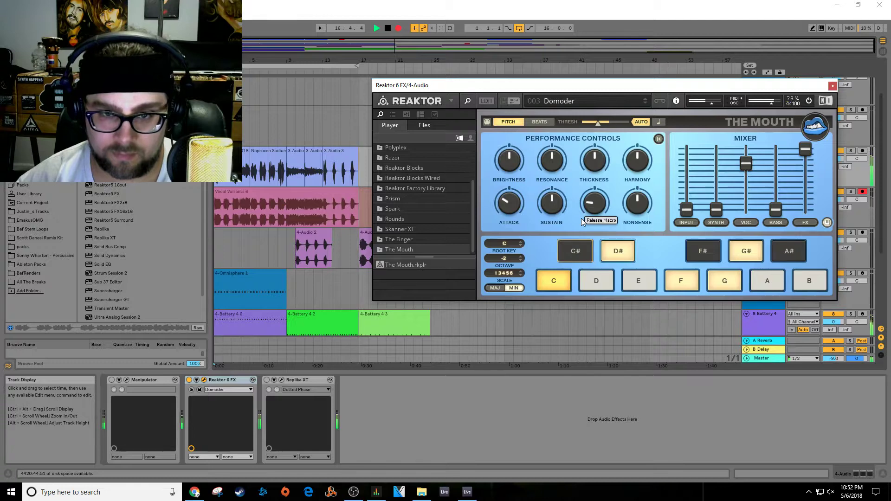
key("space")
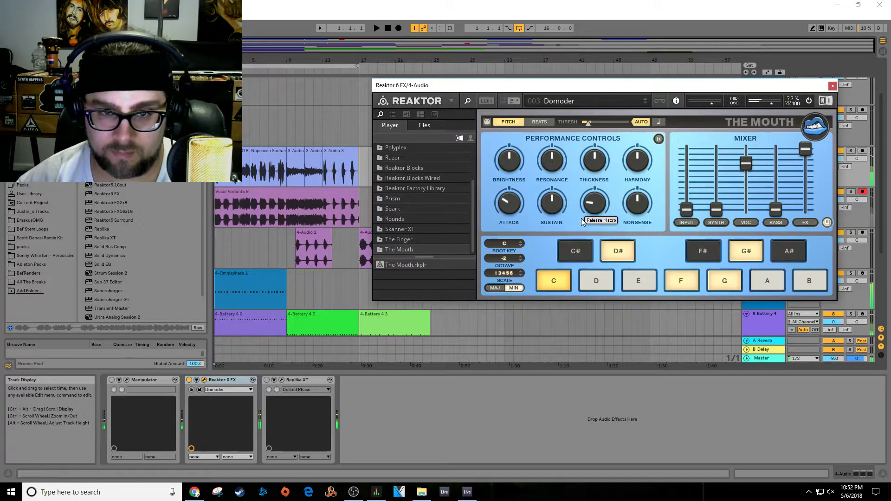
Step: Rename the new 16-bar recording on Vocal Variants as Domodor Variant
left_click(213, 199)
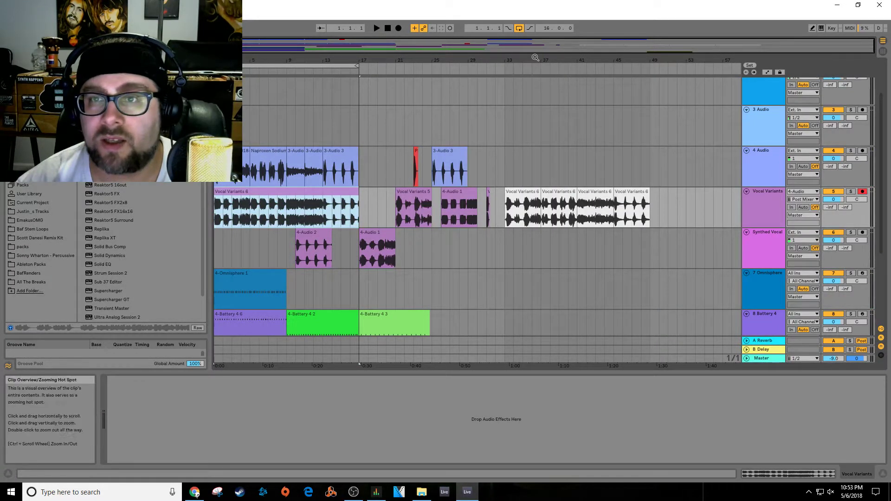
left_click(262, 197)
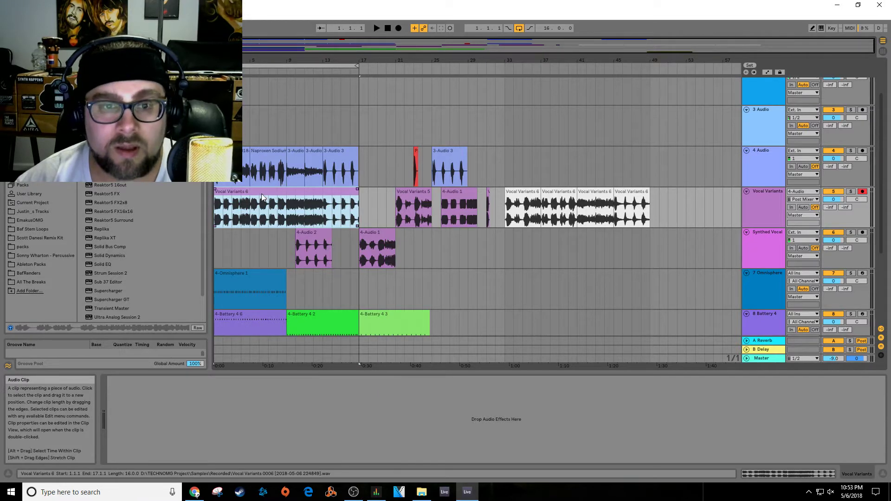
right_click(262, 198)
left_click(343, 258)
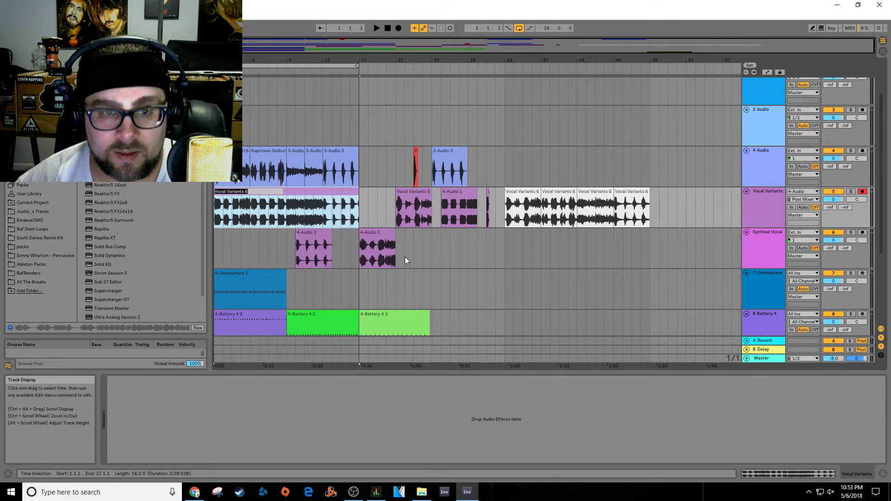
type("Domodor")
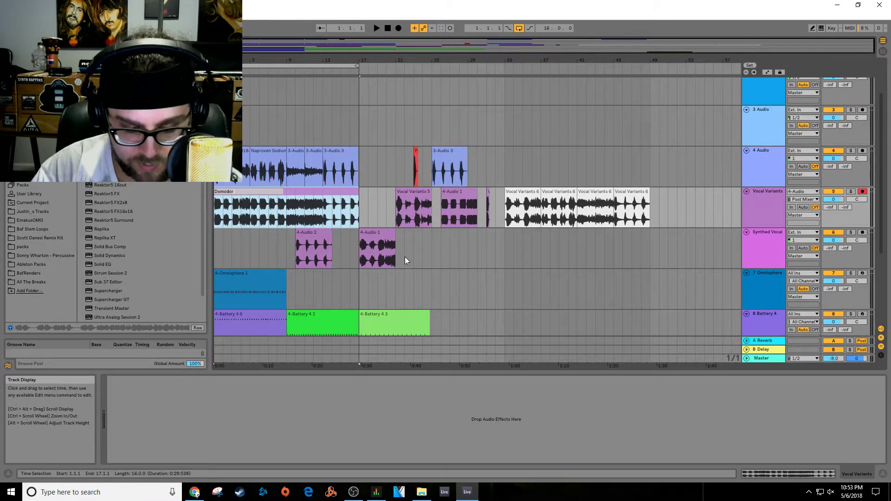
type(" Variant")
key("Return")
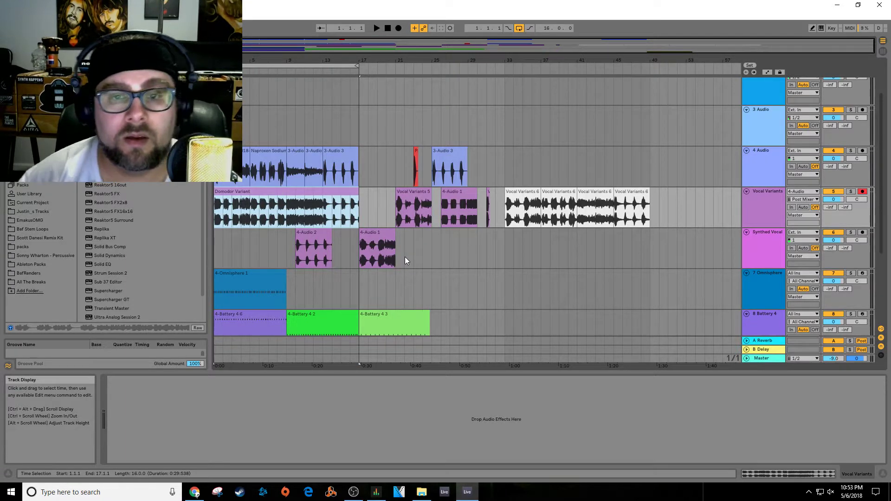
Step: Move the first four bars of the Domodor Variant clip to bar 49 and color that section dark green
left_click_drag(249, 215, 667, 191)
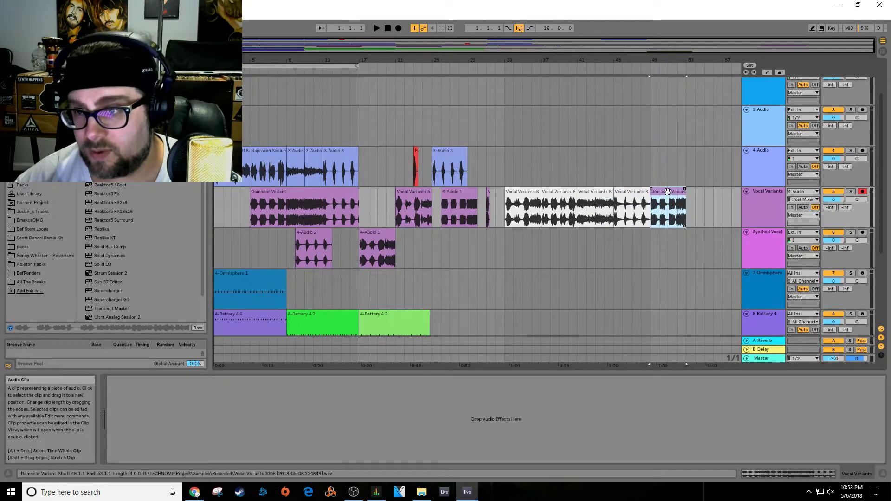
right_click(666, 192)
left_click(714, 424)
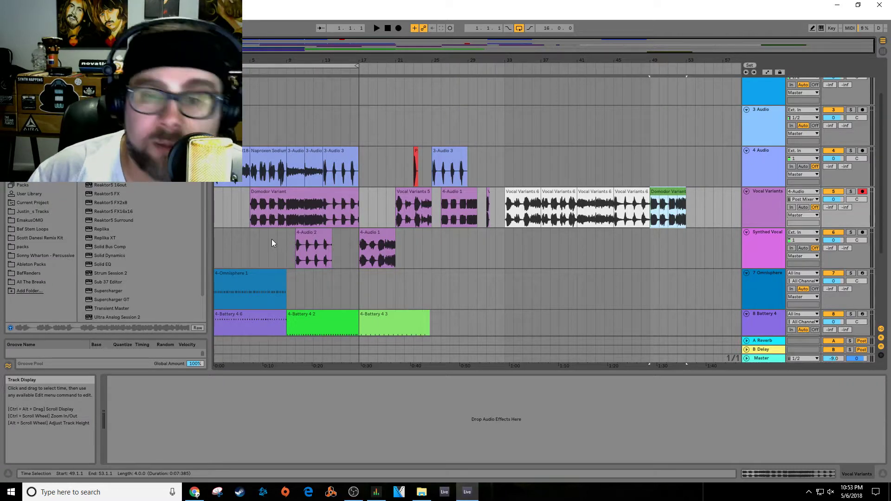
Step: Move bars 5 to 9 of the Domodor Variant clip to bar 53 and color that section dark green
left_click_drag(251, 209, 704, 193)
right_click(703, 193)
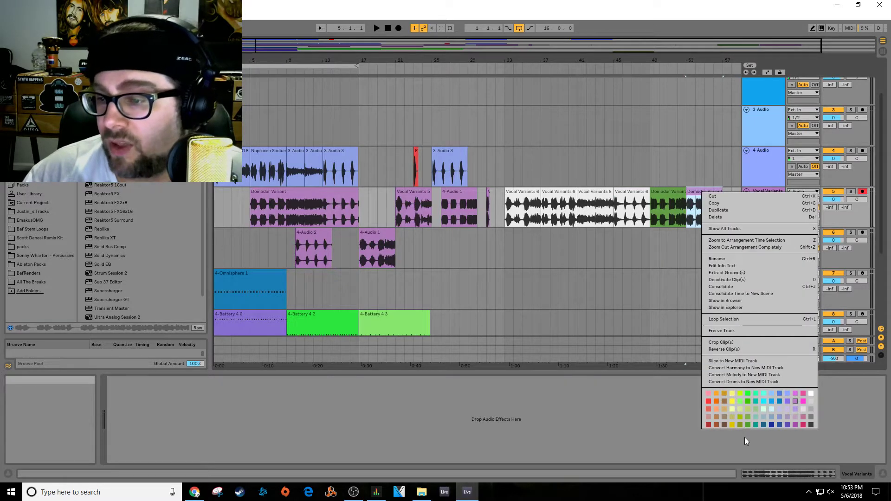
left_click(749, 425)
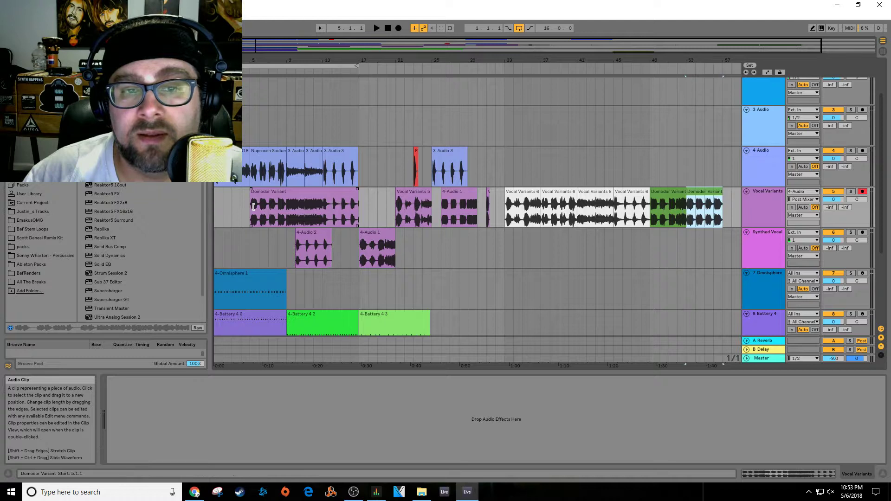
Step: Move bars 9 to 13 of the Domodor Variant clip to bar 57 and color that section dark green
left_click_drag(254, 206, 323, 211)
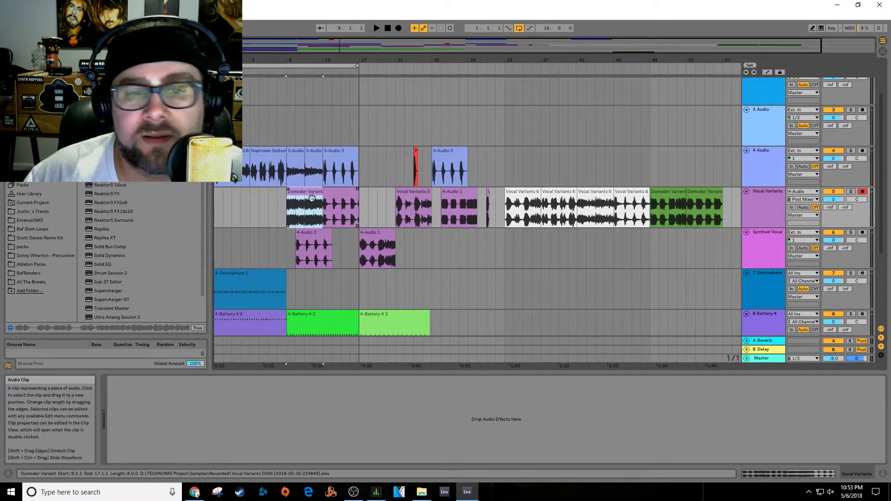
scroll(522, 116, "down", 2)
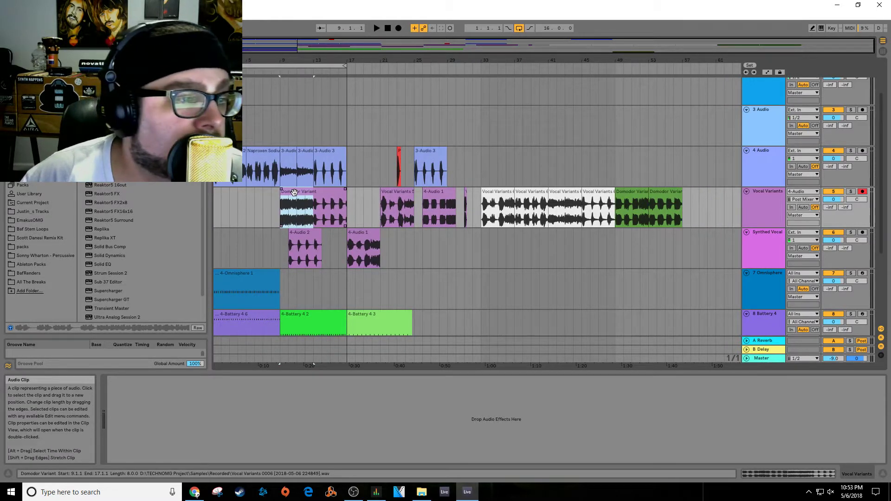
left_click_drag(294, 193, 698, 207)
right_click(698, 207)
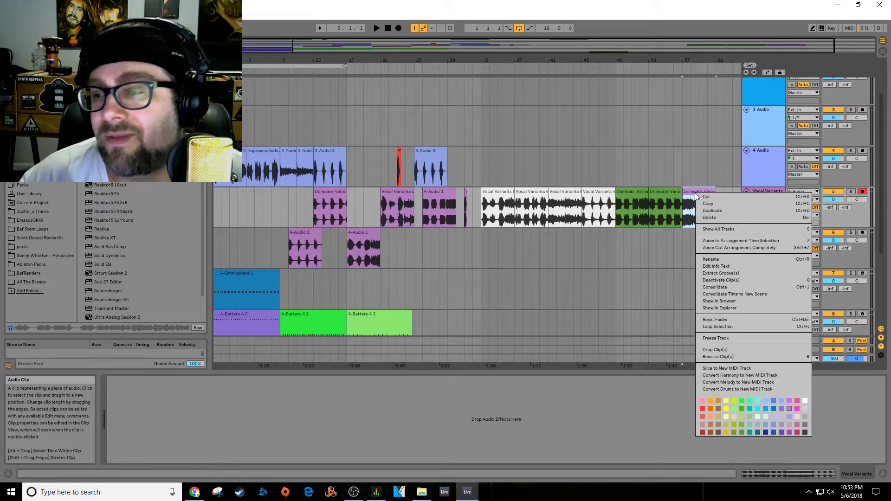
left_click(741, 433)
Step: Color the remaining Domodor Variant section at bar 13 dark green and move it to bar 61
right_click(328, 194)
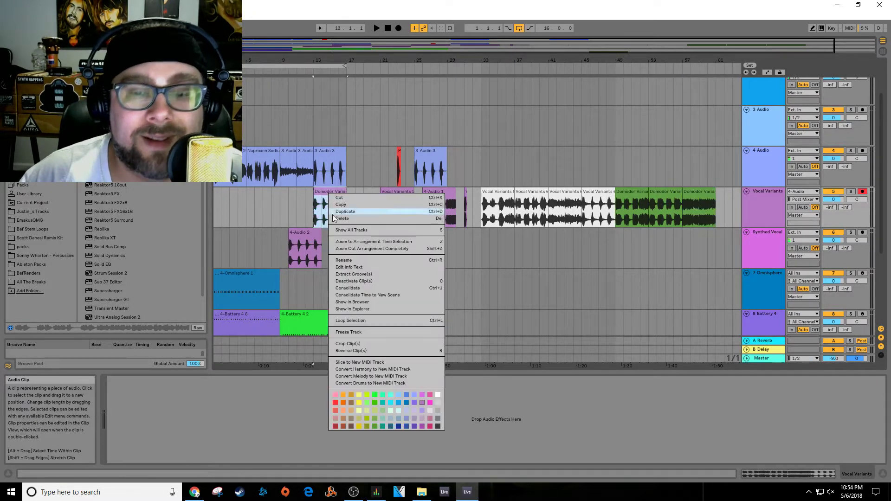
left_click(372, 427)
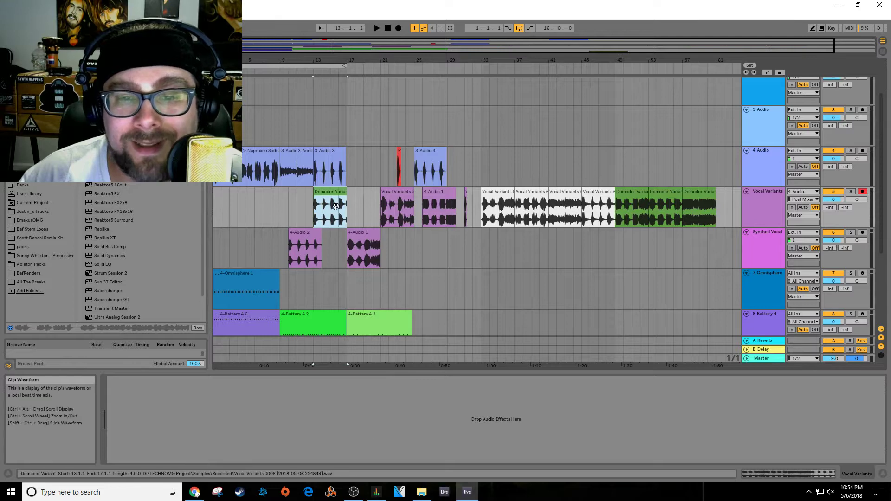
key("ctrl+c")
left_click(717, 206)
key("ctrl+v")
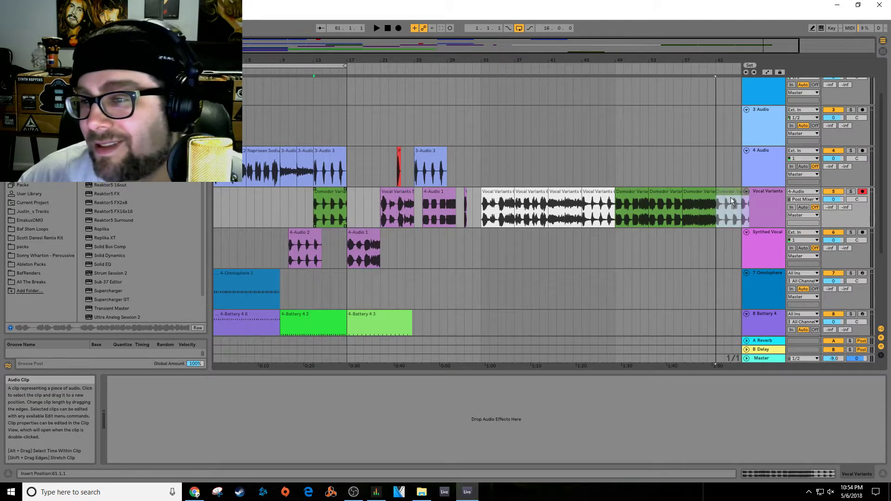
left_click_drag(731, 201, 731, 201)
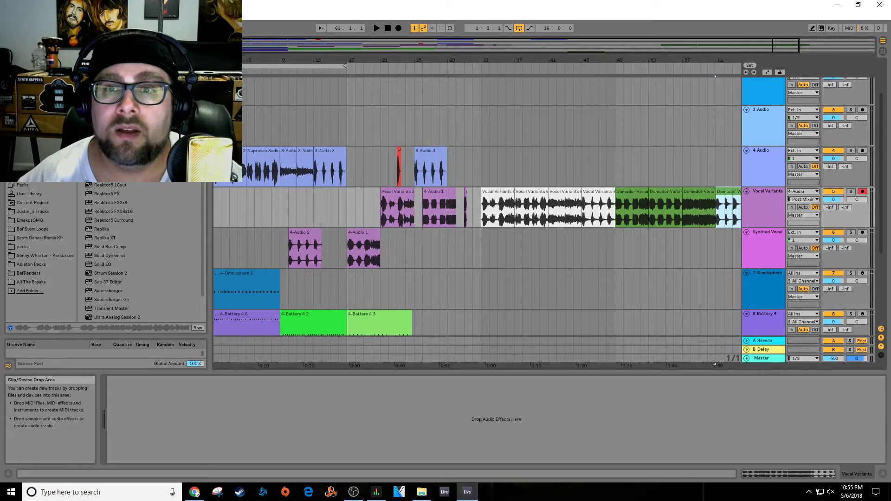
Step: Preview the arrangement briefly from bar 61 and return the song position to the start
left_click_drag(423, 66, 422, 62)
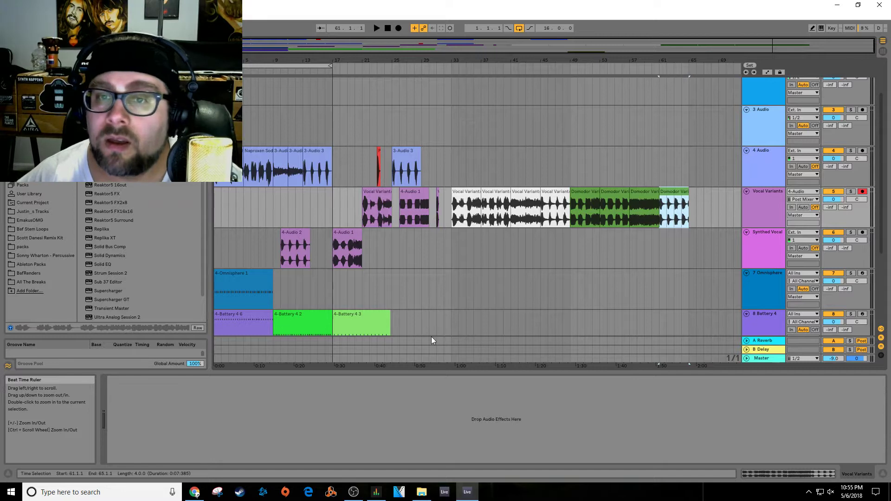
key("space")
key("space")
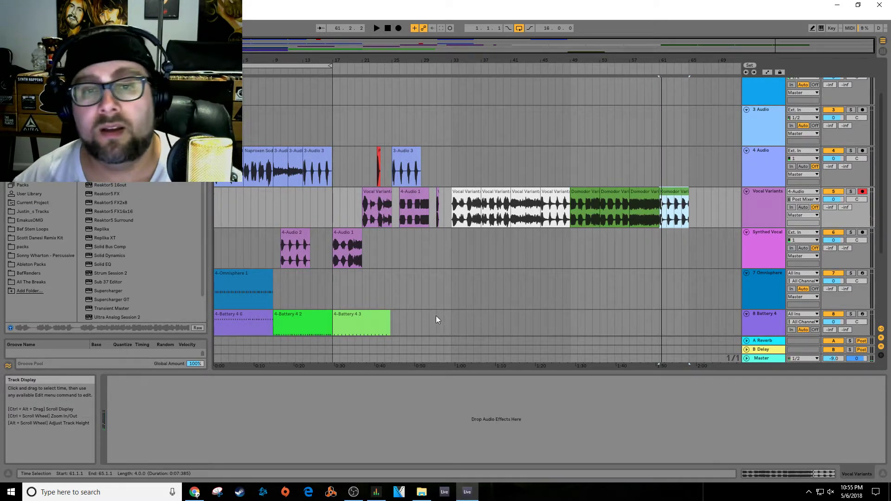
double_click(386, 29)
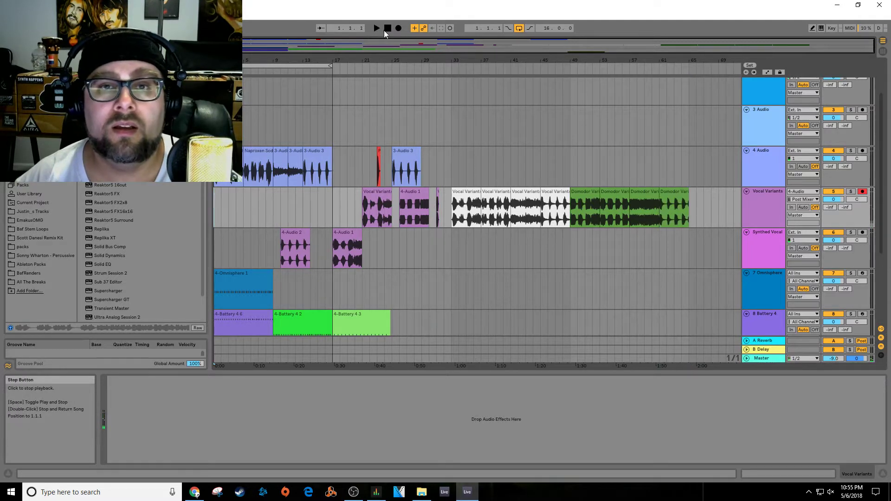
Step: Play back the opening bars of the arrangement repeatedly to hear the vocal, Omnisphere and Battery parts together
left_click(363, 200)
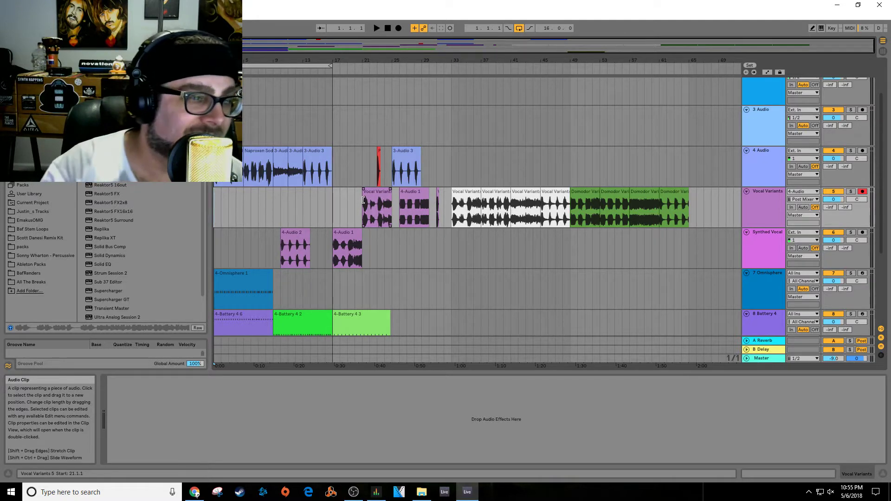
key("space")
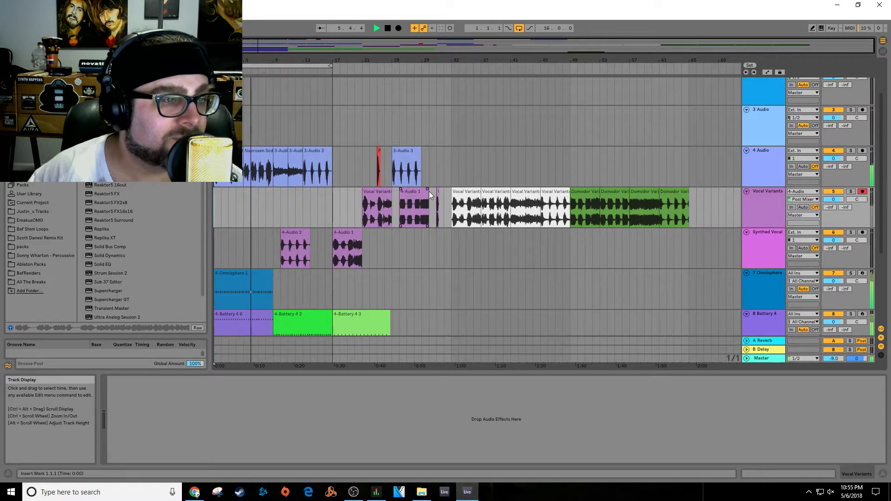
key("space")
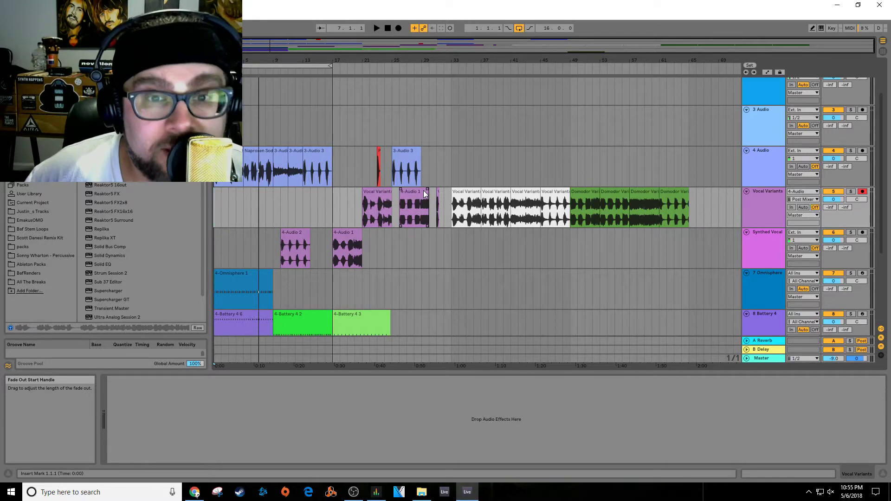
left_click(411, 179)
key("space")
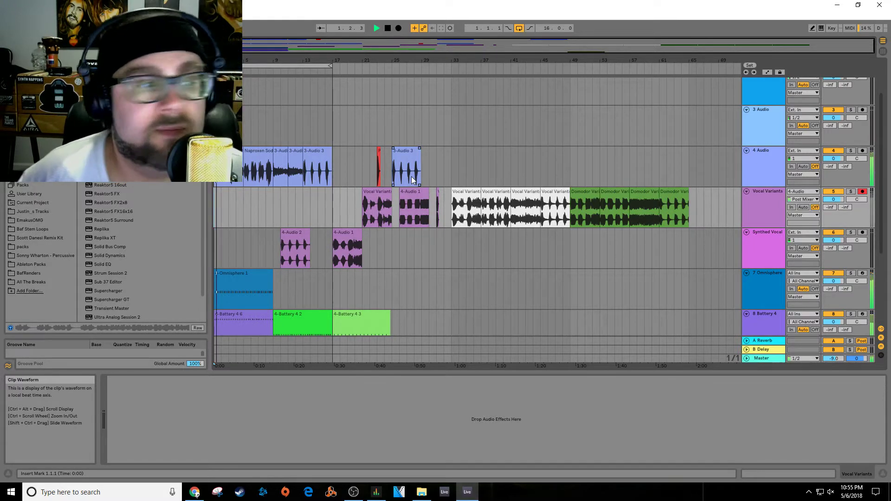
key("space")
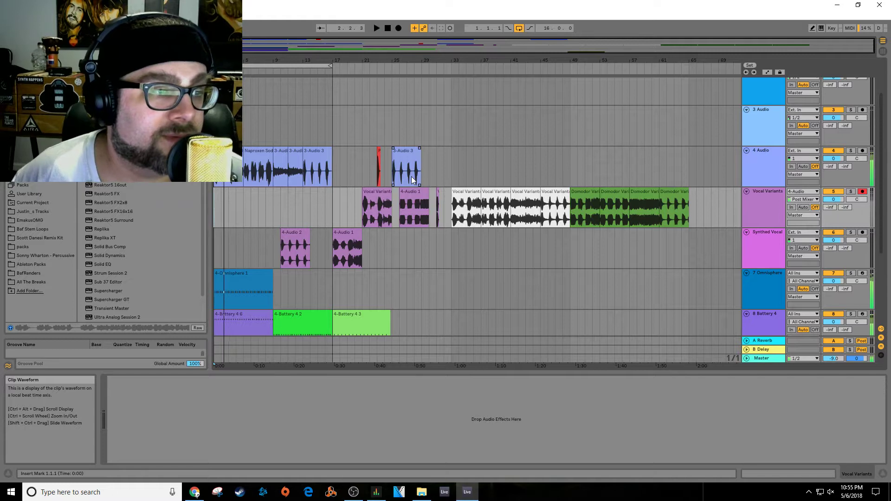
left_click(387, 28)
left_click(377, 28)
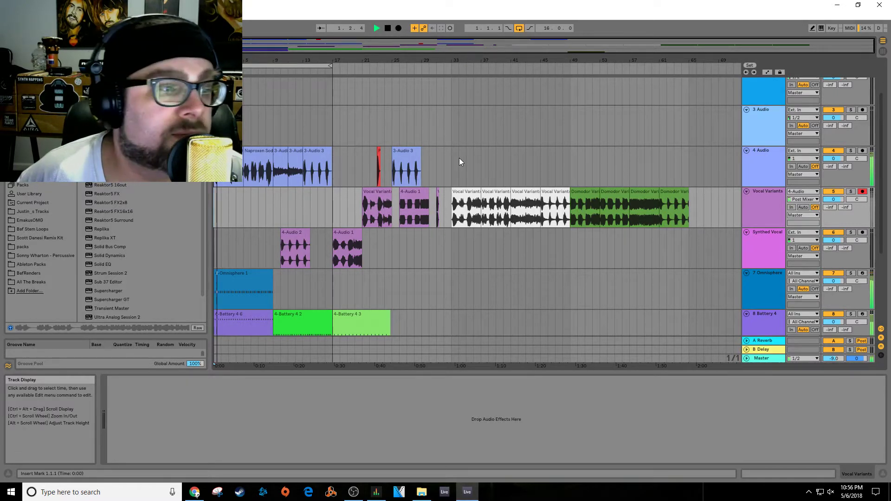
key("space")
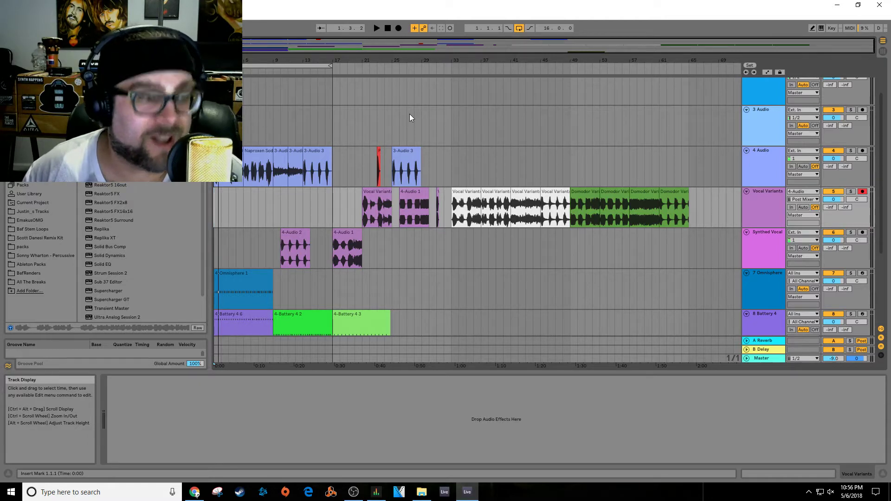
key("space")
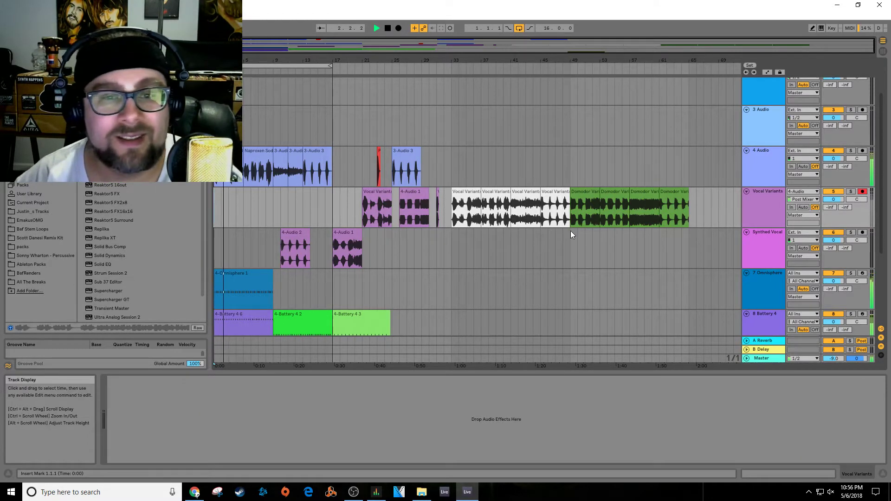
scroll(500, 290, "down", 2)
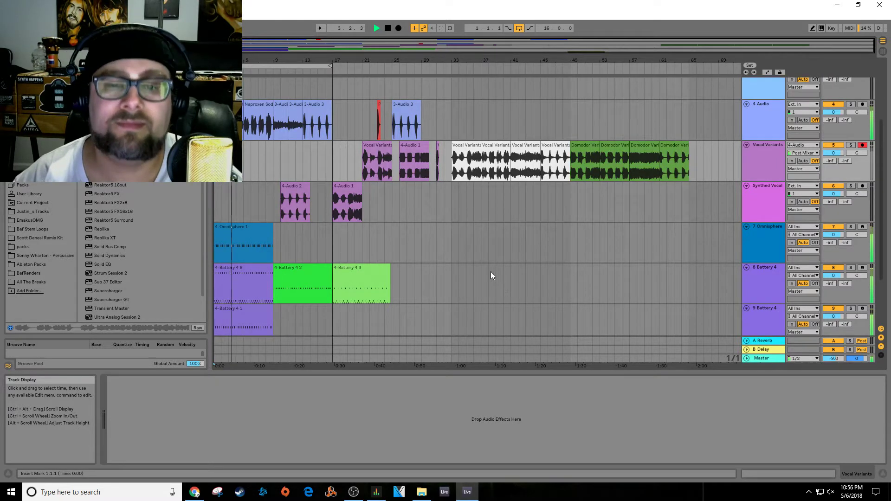
key("space")
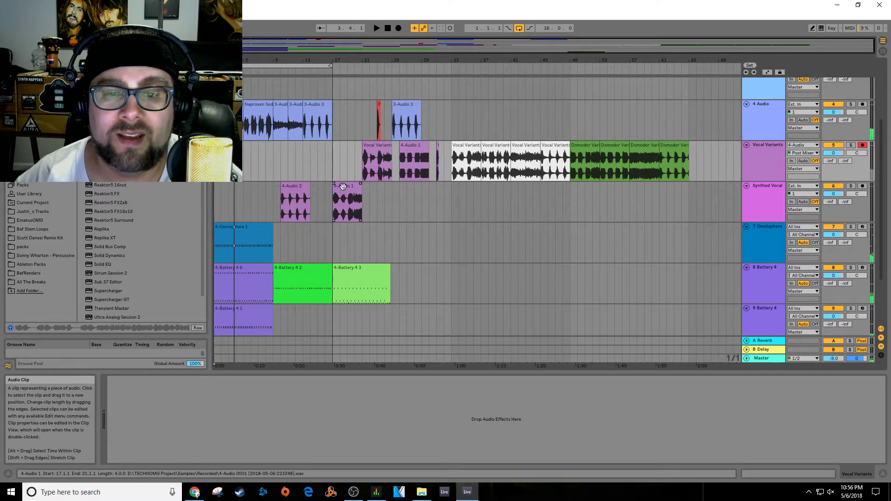
Step: Move the 4-Audio 1 clip on the Synthed Vocals track to bar 1 and play the arrangement from there
left_click_drag(343, 186, 220, 189)
key("space")
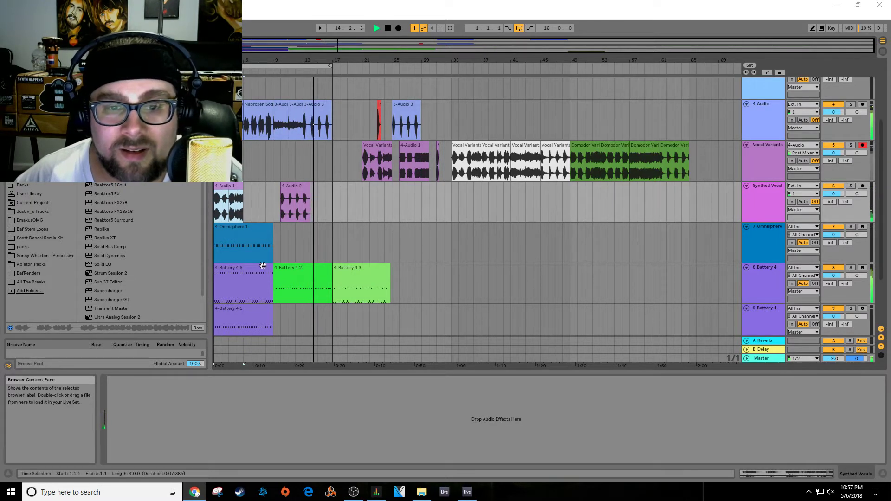
left_click(335, 289)
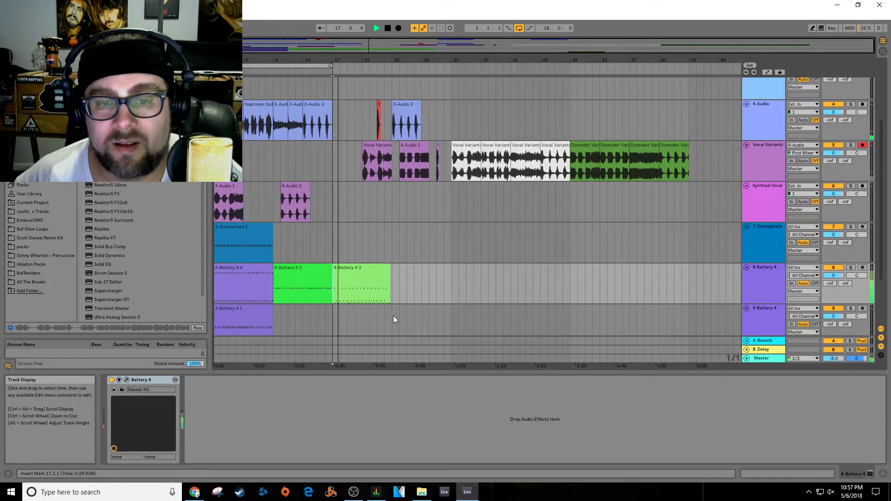
key("space")
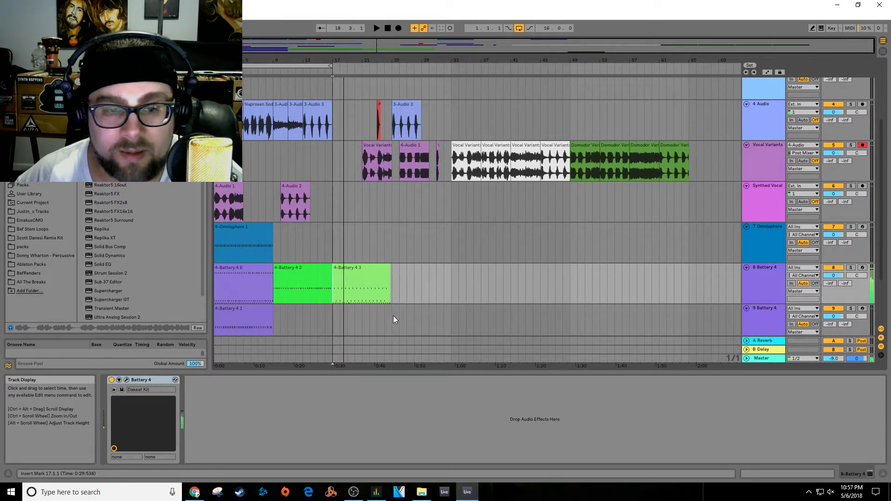
Step: Copy the 4-Battery 4 1 clip on track 9 and the 4-Omnisphere 1 clip on track 7 to bar 9
left_click(249, 313)
left_click_drag(249, 313, 314, 324)
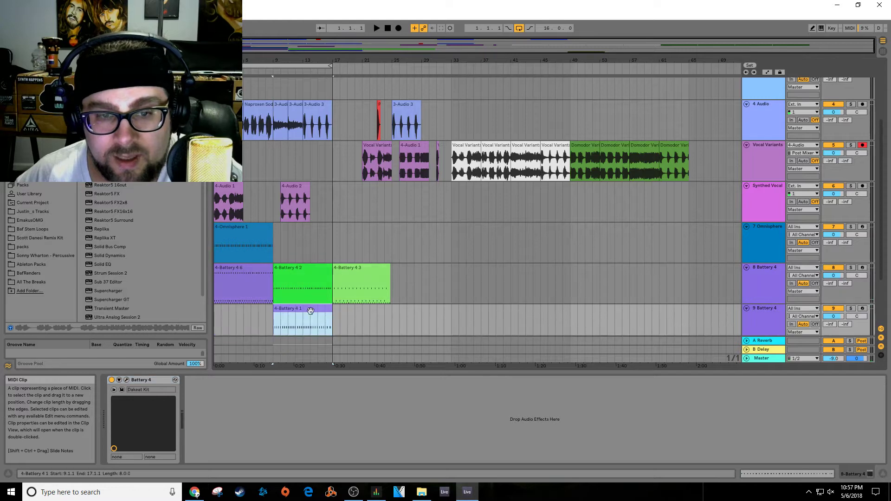
left_click(315, 309)
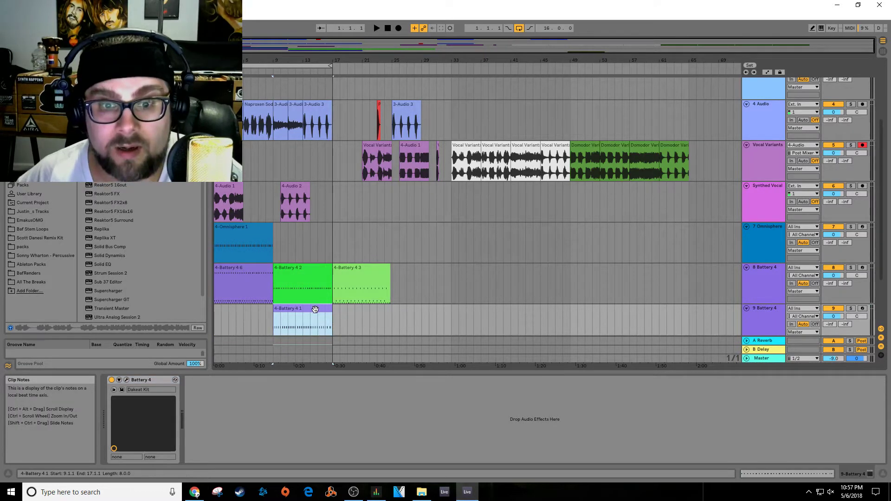
left_click_drag(315, 309, 255, 312)
left_click_drag(231, 228, 294, 238)
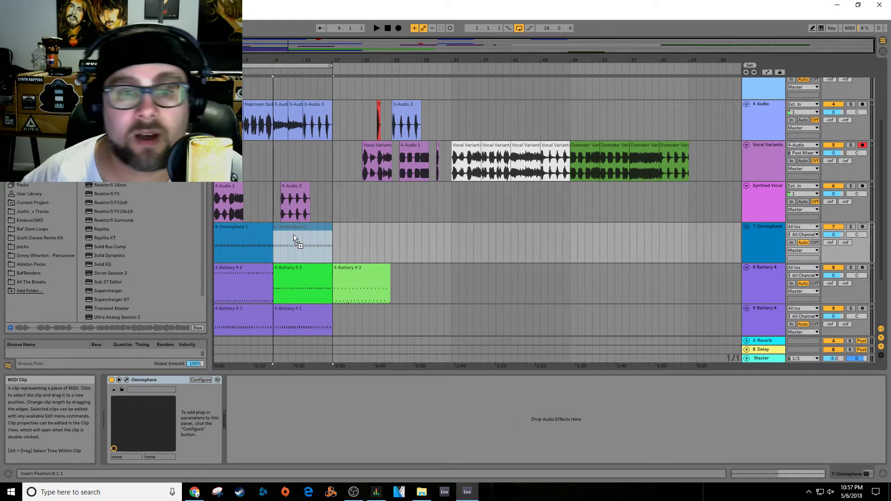
left_click_drag(293, 238, 219, 238)
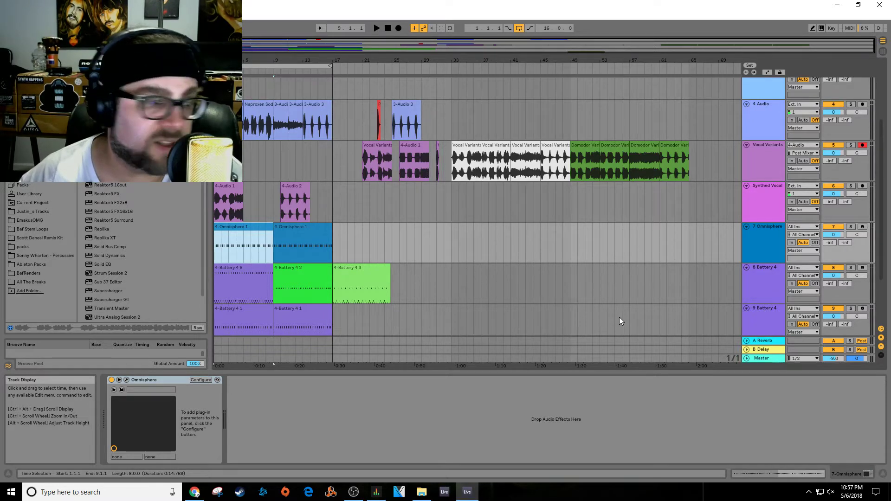
Step: During playback, add a copy of the 4-Audio 2 clip at bar 14 and a one-bar piece at bar 9 on Synthed Vocals
key("space")
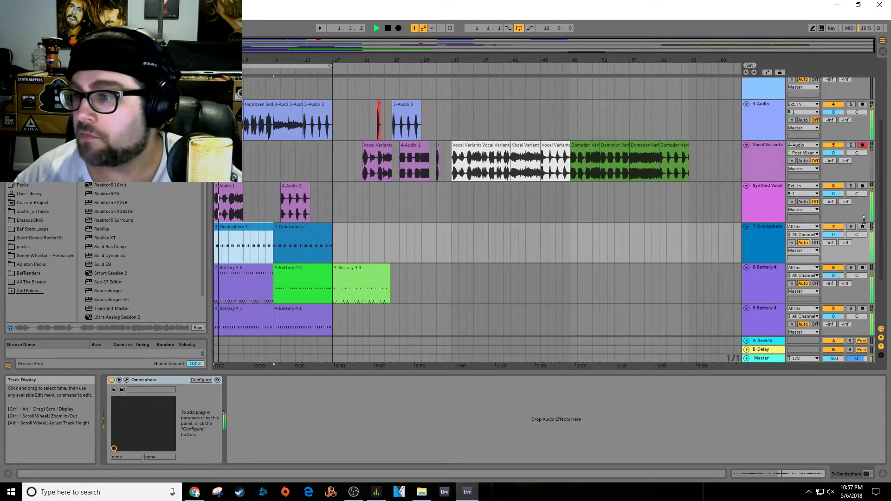
left_click(287, 186, "shift")
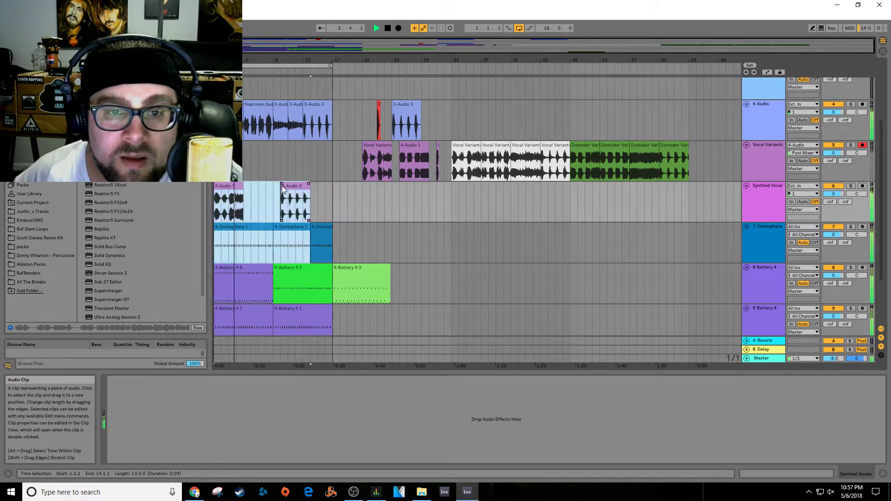
left_click(317, 196)
left_click_drag(292, 193, 274, 188)
left_click(254, 211)
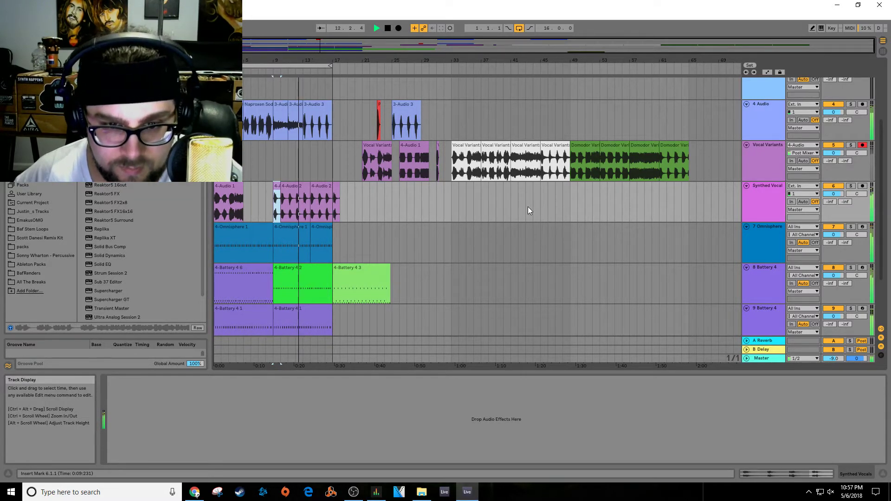
Step: Extend the Omnisphere section at bar 14 back to bar 9 as one clip, and stop playback
left_click(311, 239)
left_click_drag(311, 239, 273, 239)
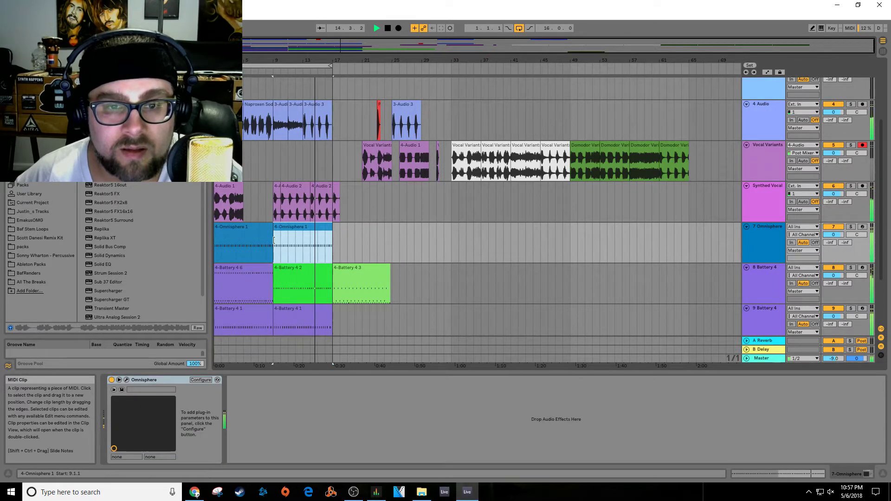
left_click(387, 28)
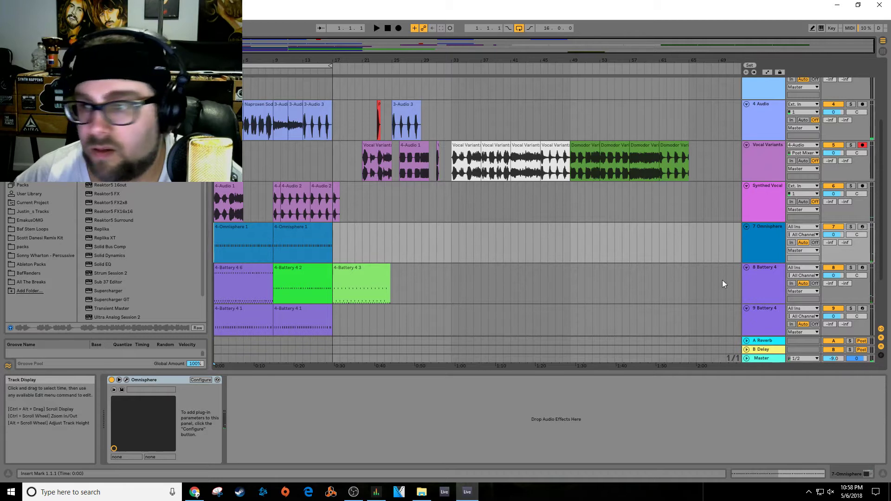
Step: Arm the 7 Omnisphere track for recording and play the arrangement from the start to about bar 8
left_click(761, 283)
left_click(770, 232)
left_click(863, 227)
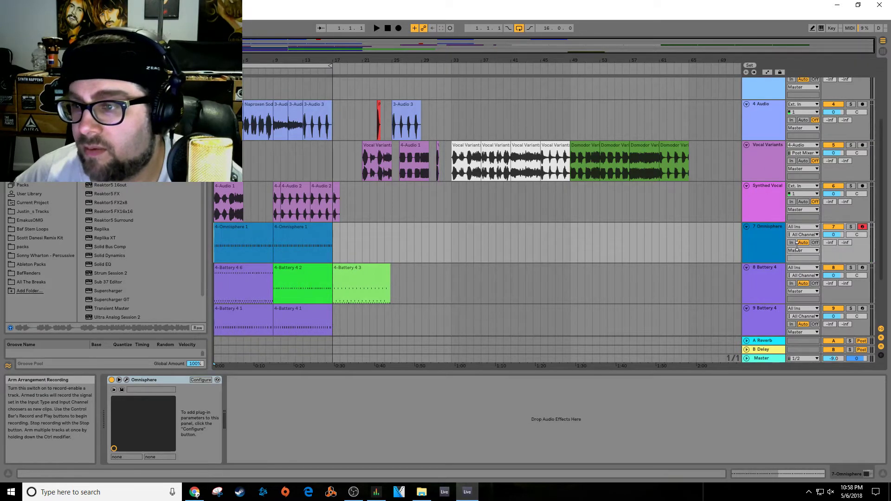
left_click(378, 27)
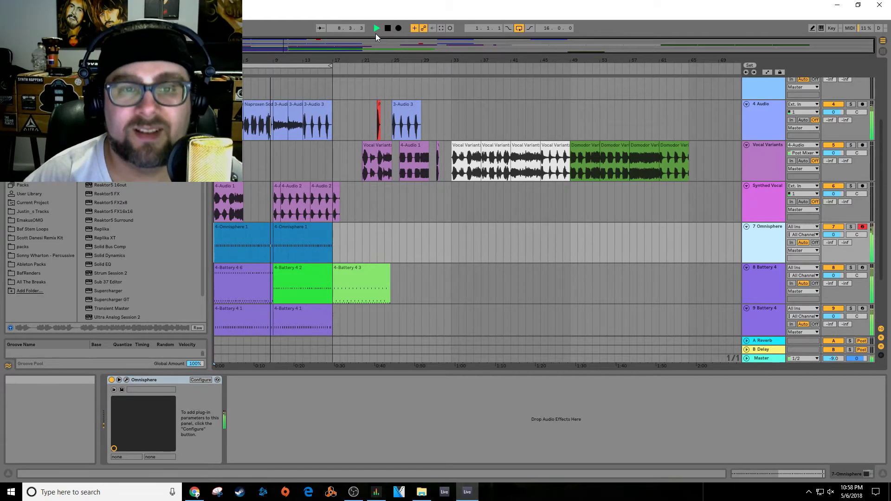
key("space")
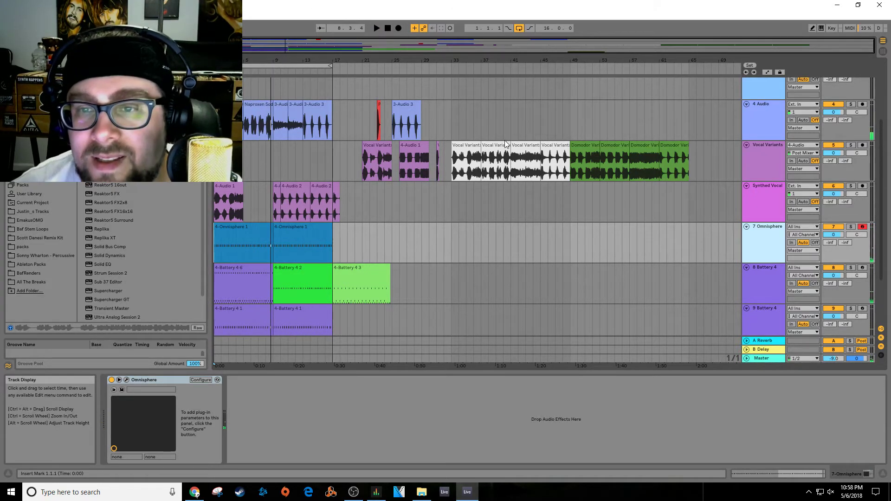
Step: Copy the white Vocal Variants clip at bar 37 to bar 5 on the same track
left_click(494, 146)
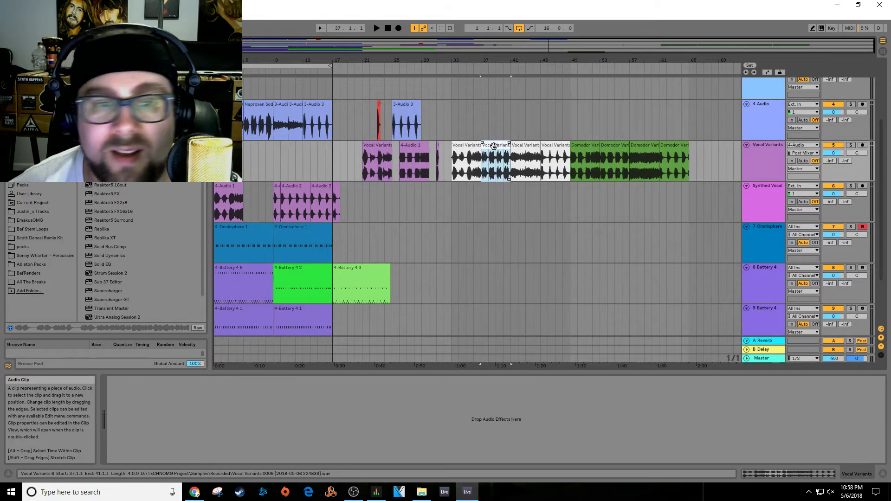
left_click_drag(494, 146, 250, 180)
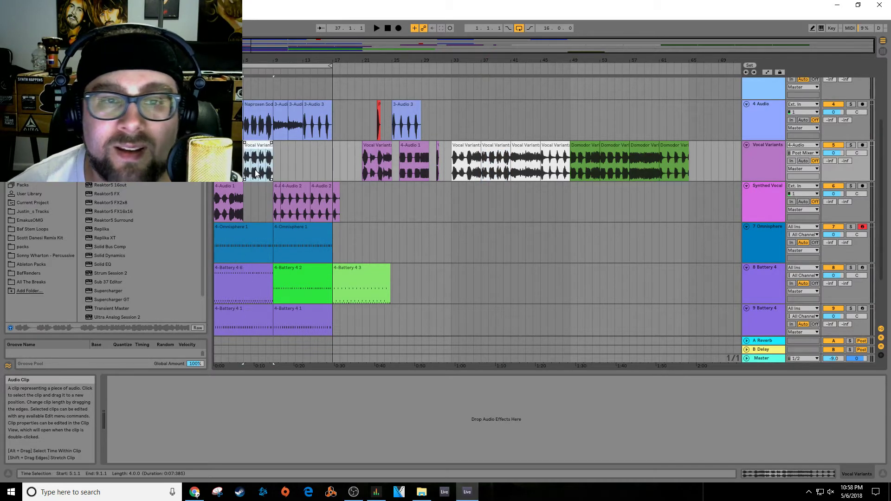
Step: Try panning the 4 Audio track to 50L and Vocal Variants to 50R, and audition the opening of the arrangement
left_click_drag(833, 112, 834, 117)
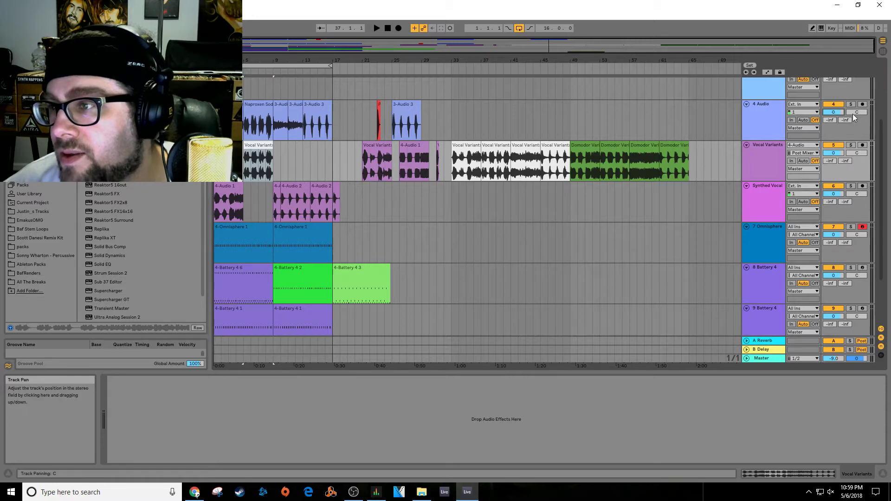
left_click_drag(857, 153, 856, 130)
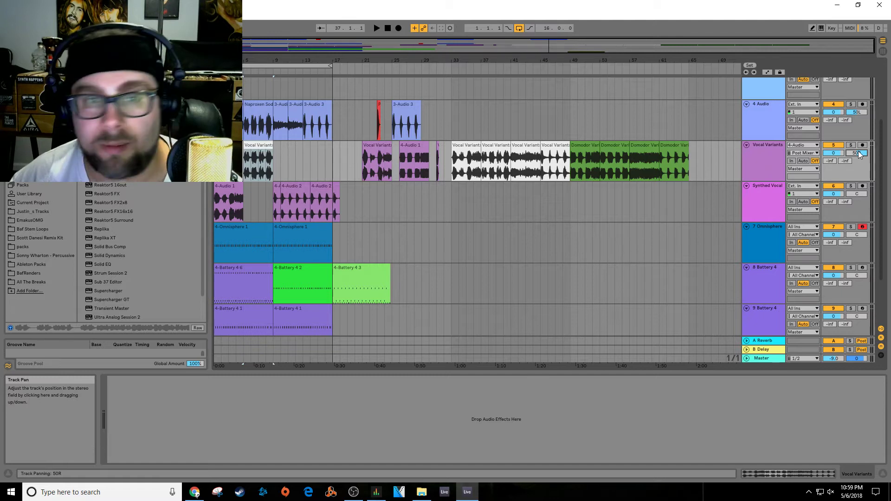
key("space")
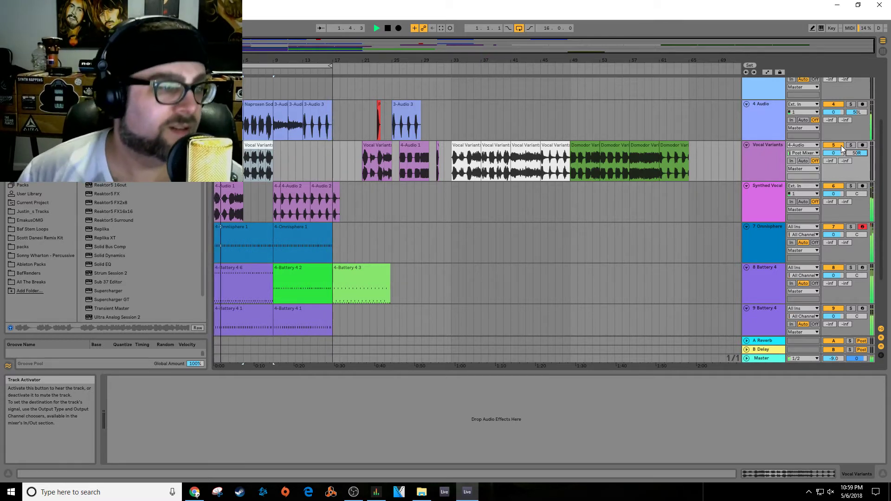
key("space")
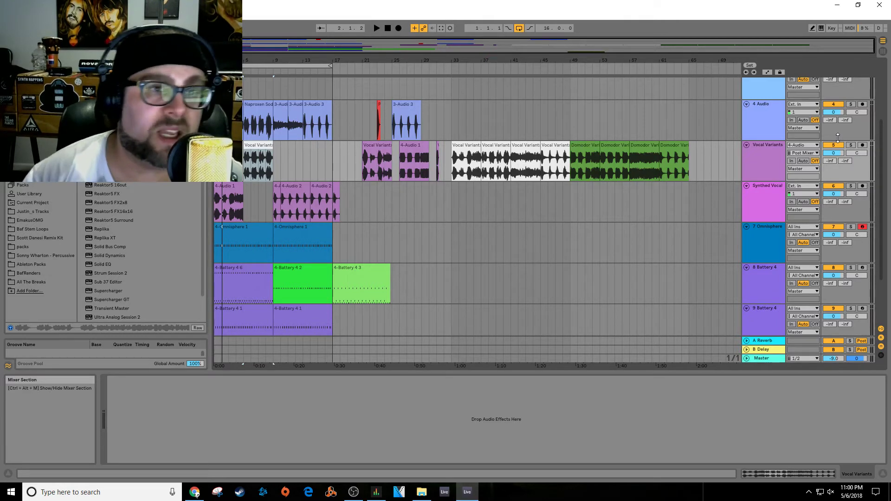
Step: Examine the audio preferences, including the input channel configuration and the ASIO hardware setup
left_click(70, 14)
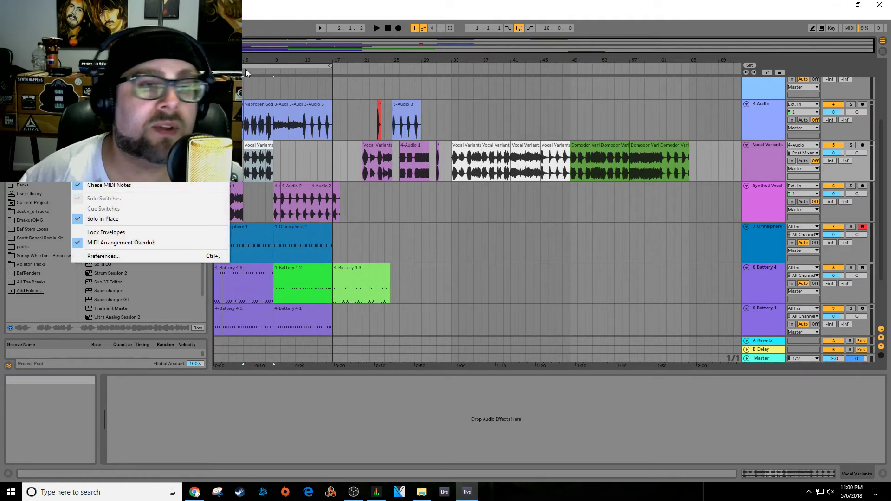
left_click(93, 256)
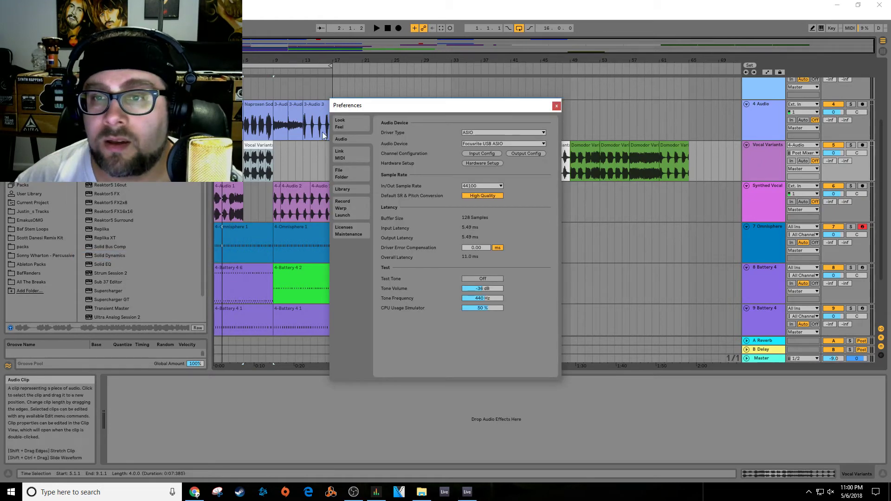
left_click(474, 153)
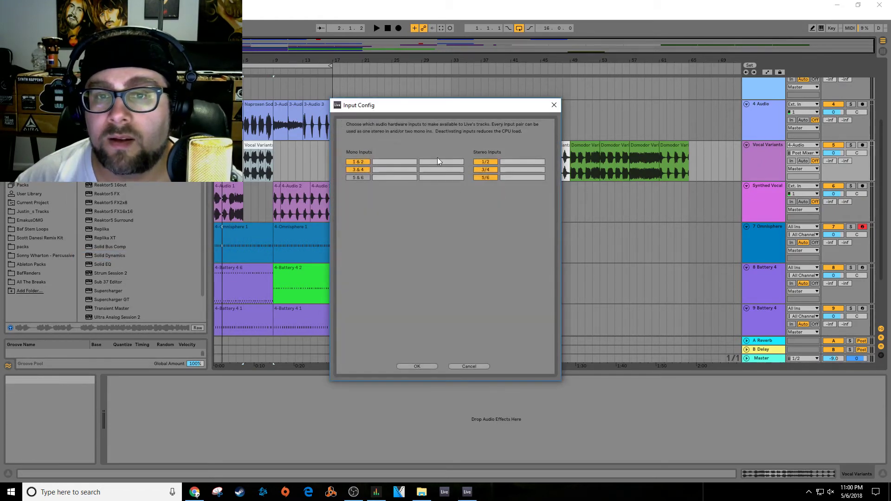
left_click(554, 105)
left_click(474, 164)
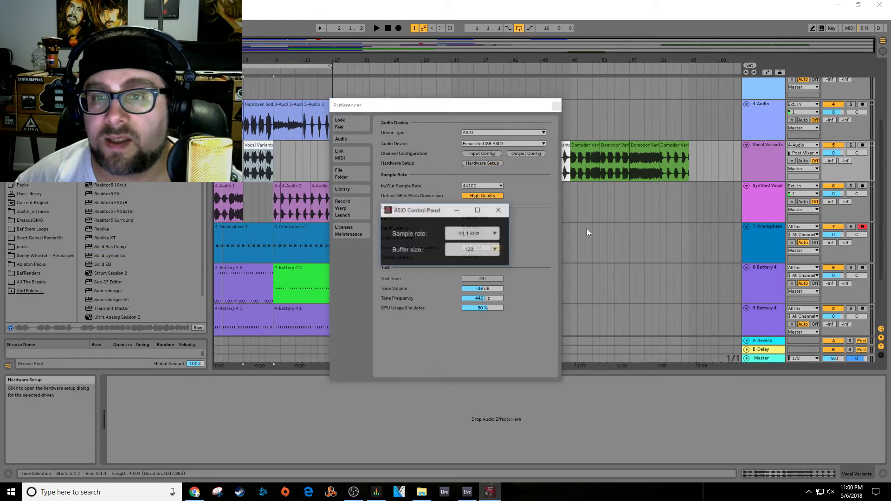
left_click(500, 210)
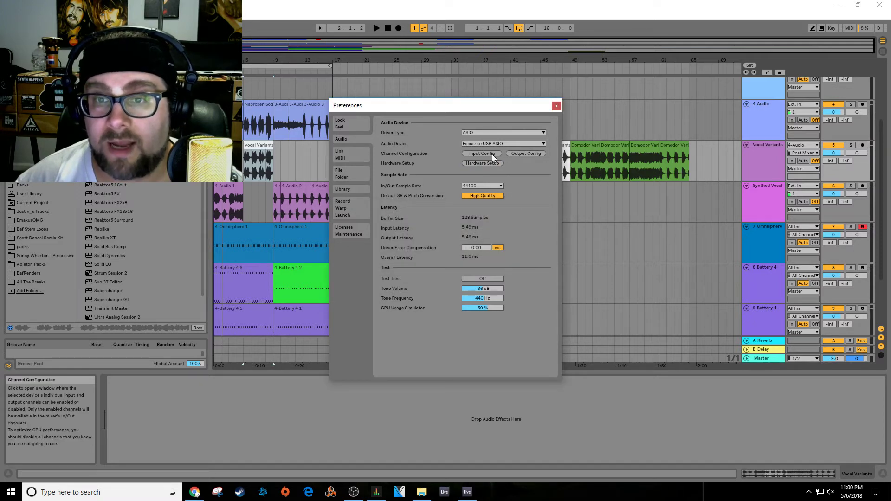
Step: Examine the control surfaces offered for MIDI slot 1 in the Link MIDI preferences, keeping None selected
left_click(349, 157)
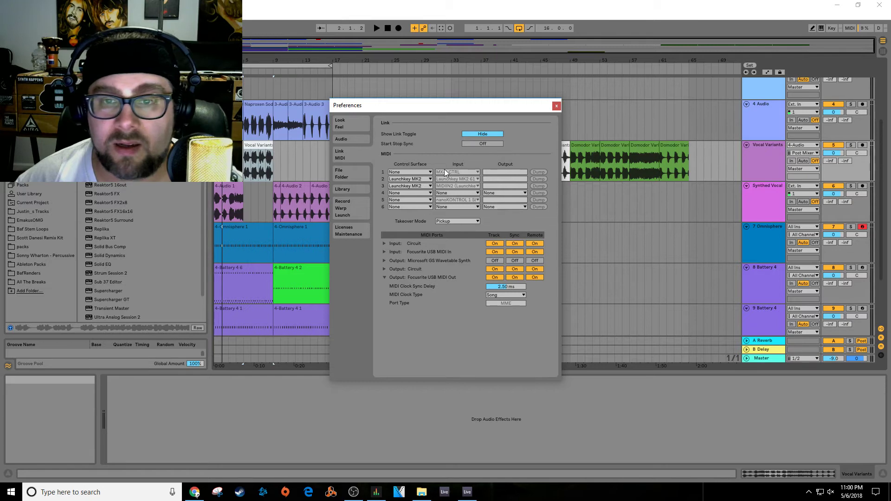
left_click(410, 171)
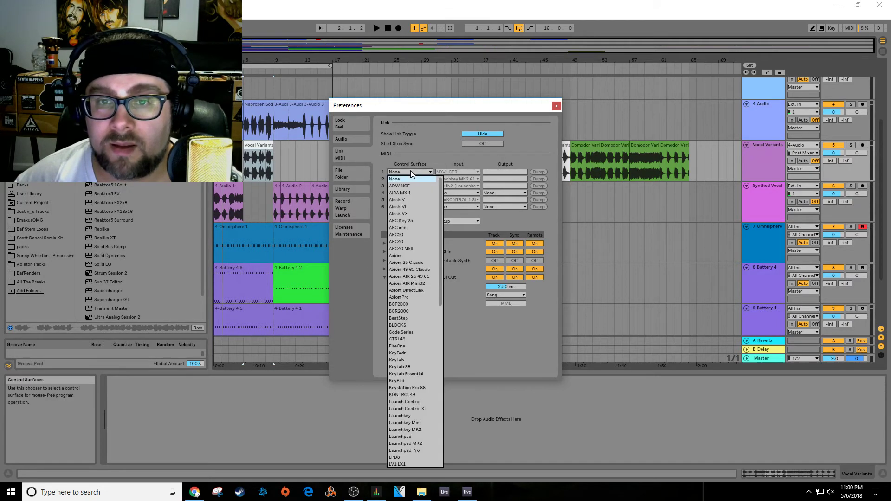
scroll(399, 268, "down", 12)
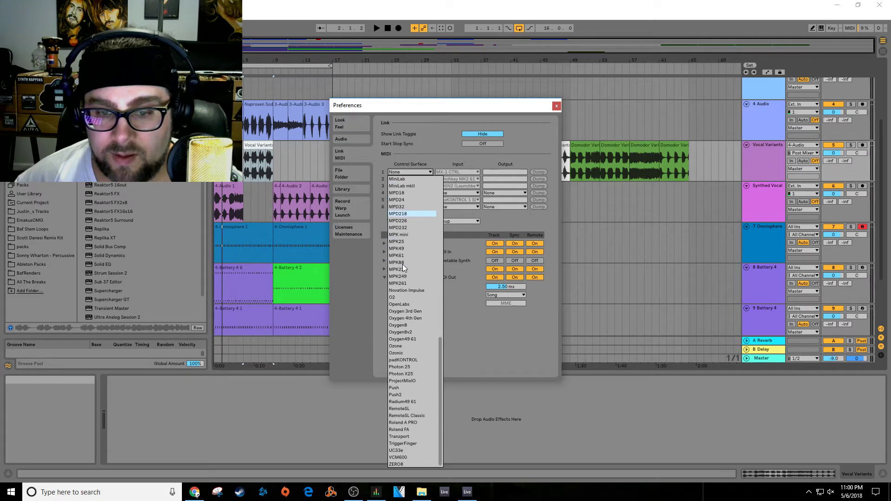
scroll(403, 268, "up", 4)
scroll(403, 263, "up", 7)
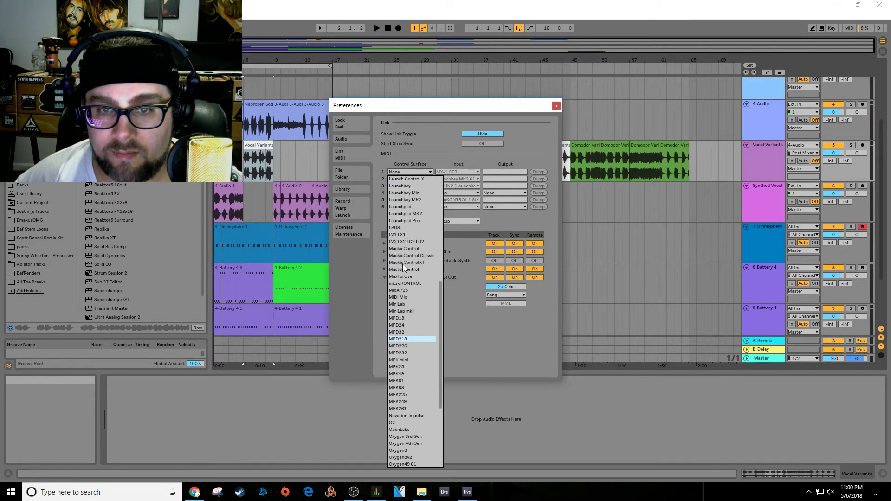
scroll(407, 264, "down", 5)
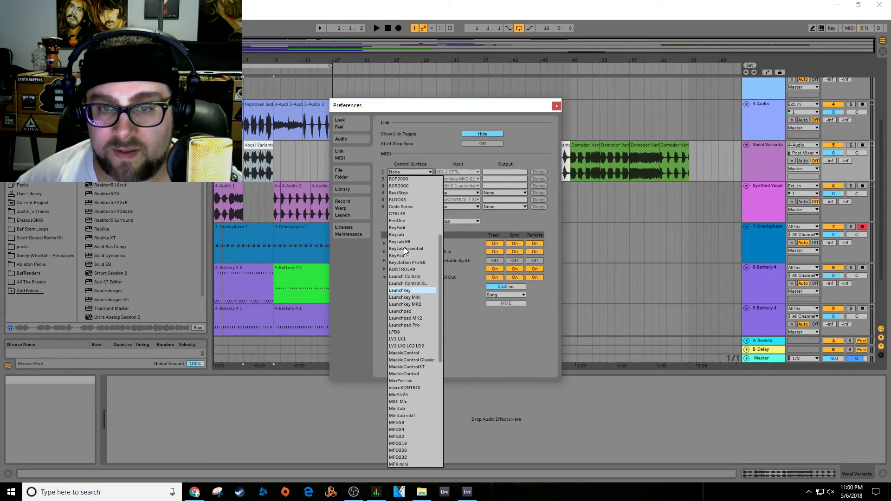
scroll(415, 302, "down", 4)
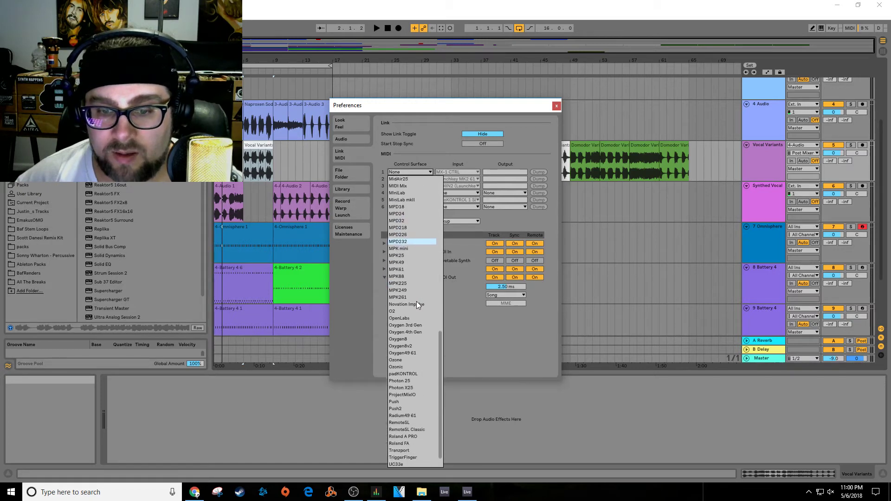
left_click(489, 362)
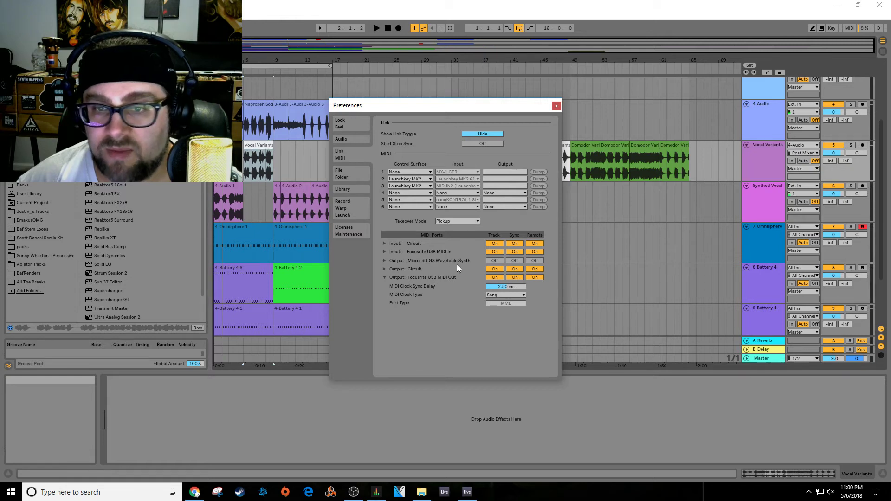
Step: Look through the control surfaces offered for MIDI slot 4 without choosing one, and close the preferences
left_click(417, 191)
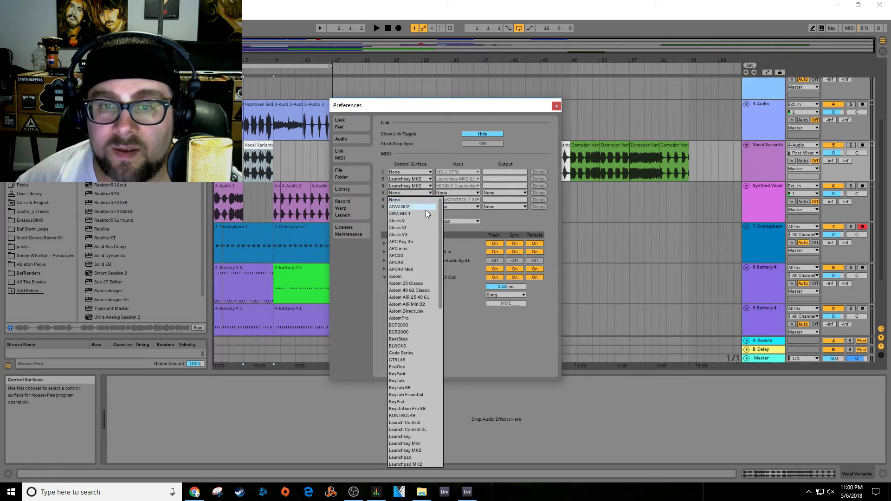
scroll(438, 267, "down", 2)
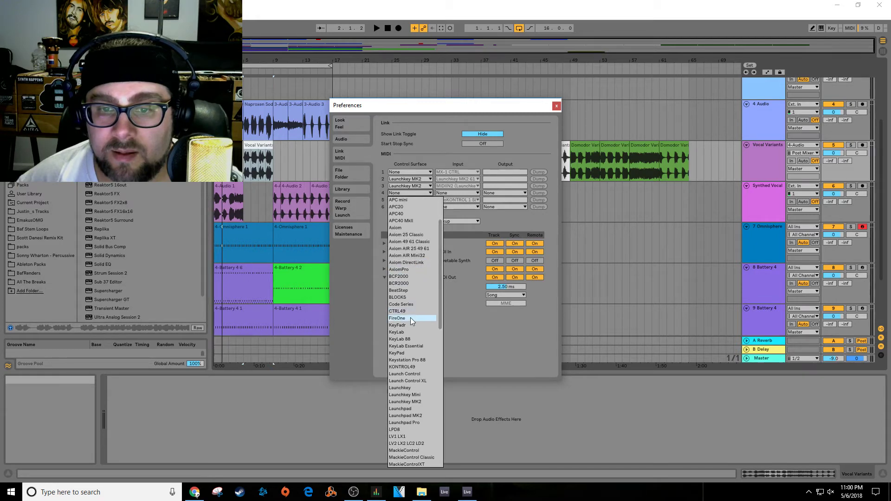
scroll(411, 355, "down", 20)
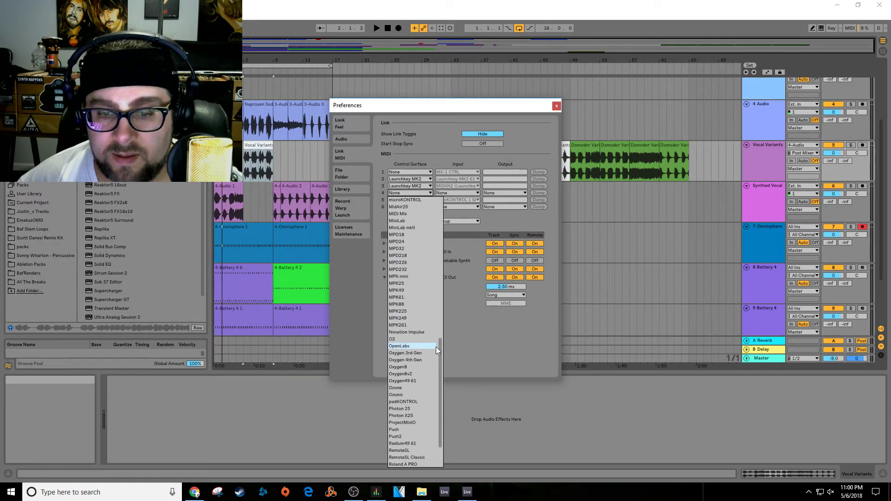
left_click(501, 352)
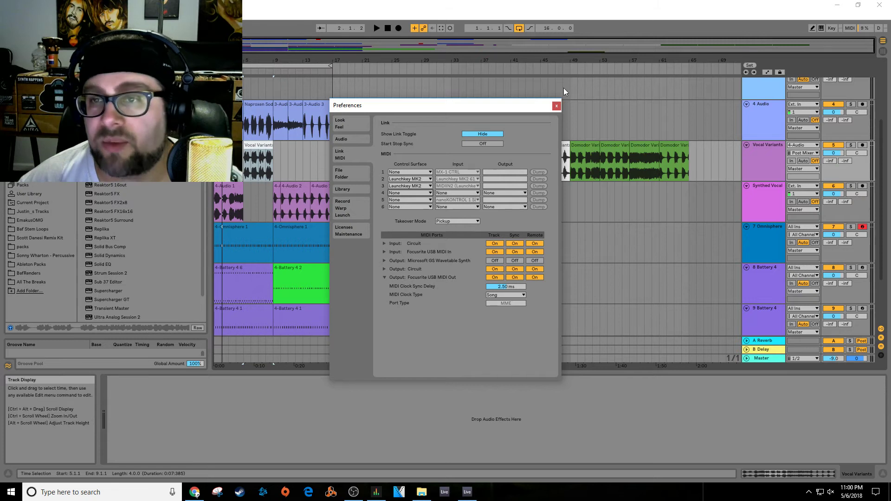
left_click(556, 107)
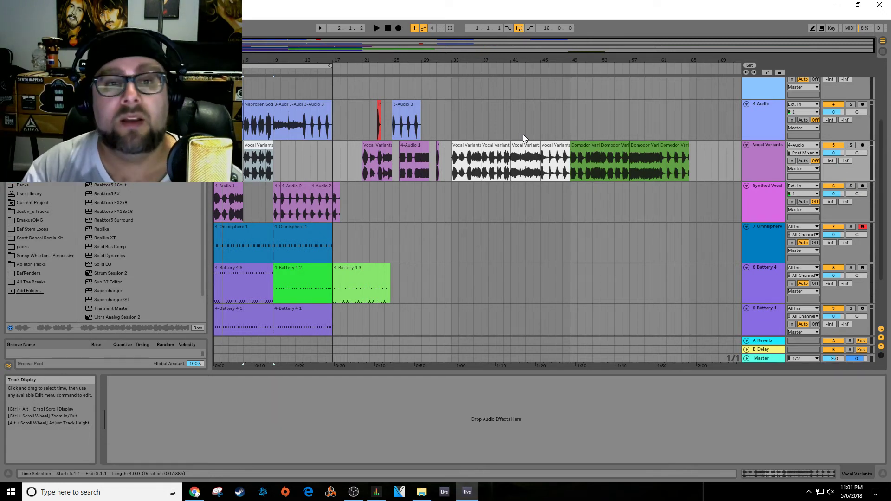
Step: Play the arrangement from the start to audition the copied vocal clip at bar 5, and stop playback
key("space")
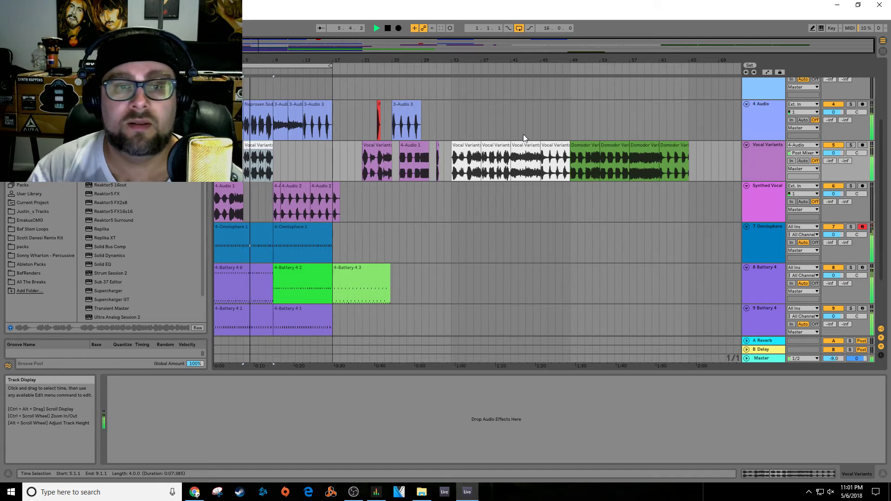
key("space")
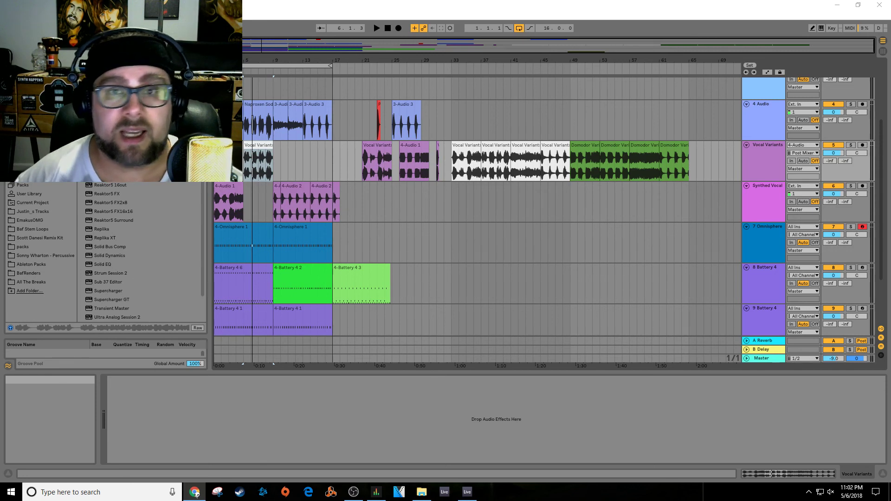
left_click(445, 10)
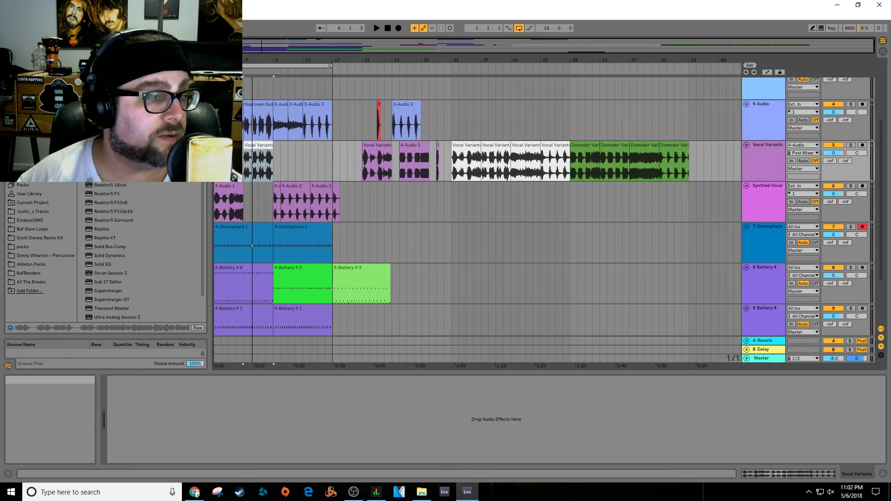
key("alt+Tab")
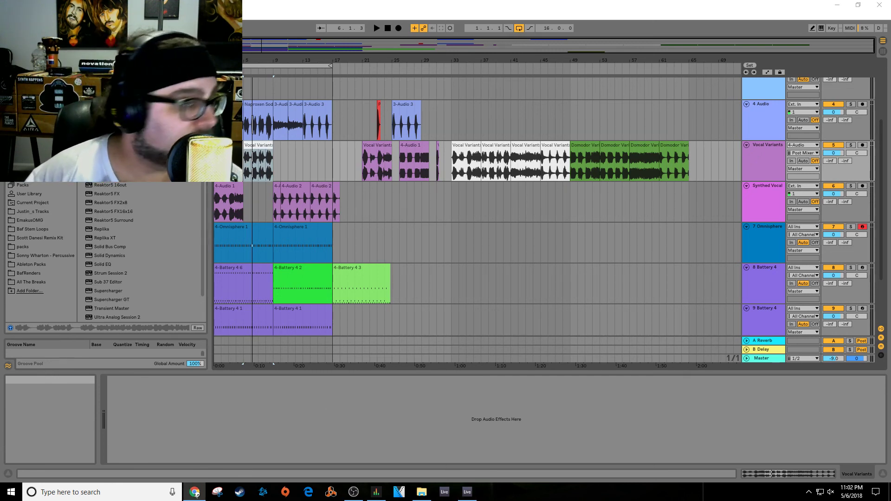